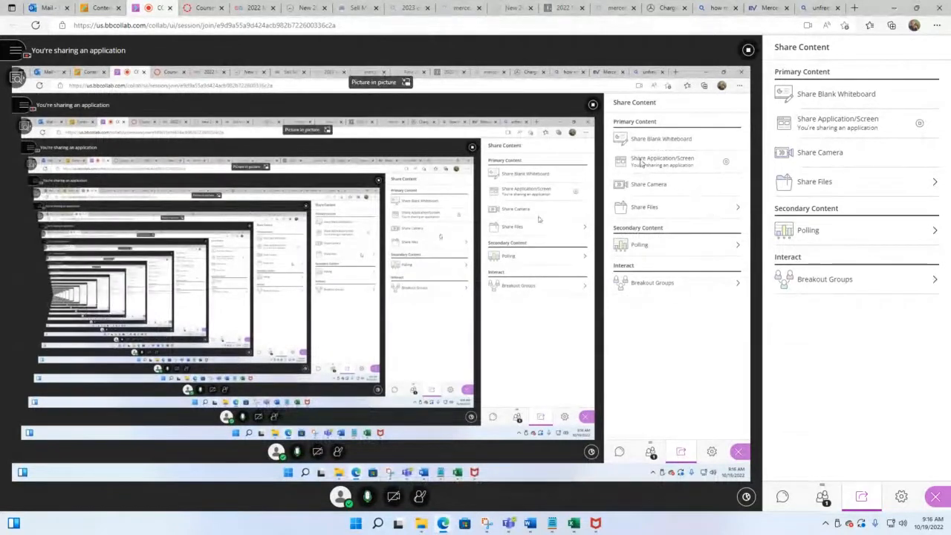
{"action": "left_click", "coordinate": [103, 8]}
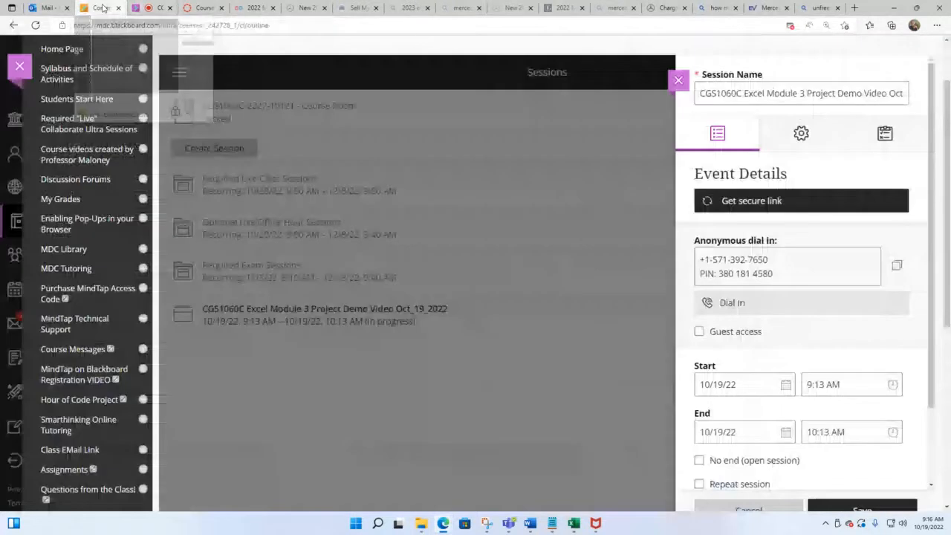
{"action": "left_click", "coordinate": [159, 8]}
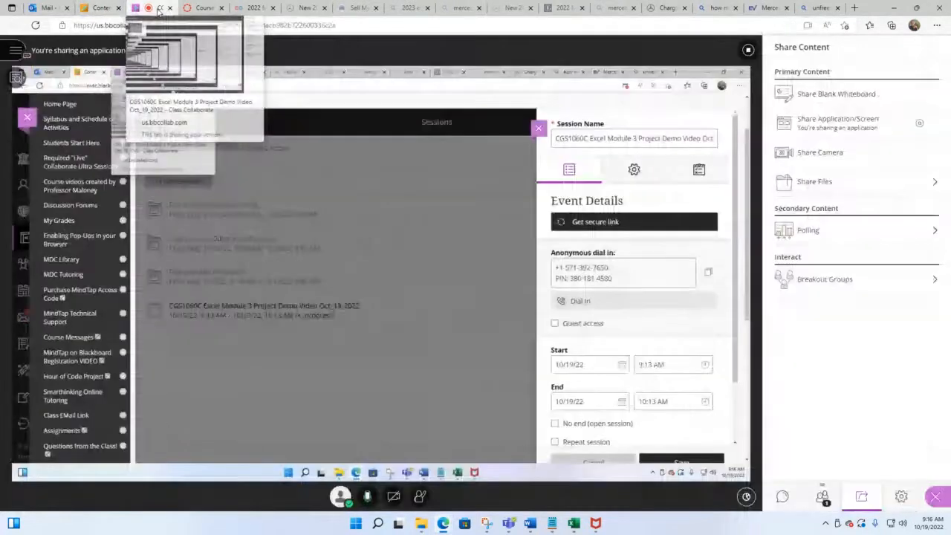
{"action": "left_click", "coordinate": [11, 52]}
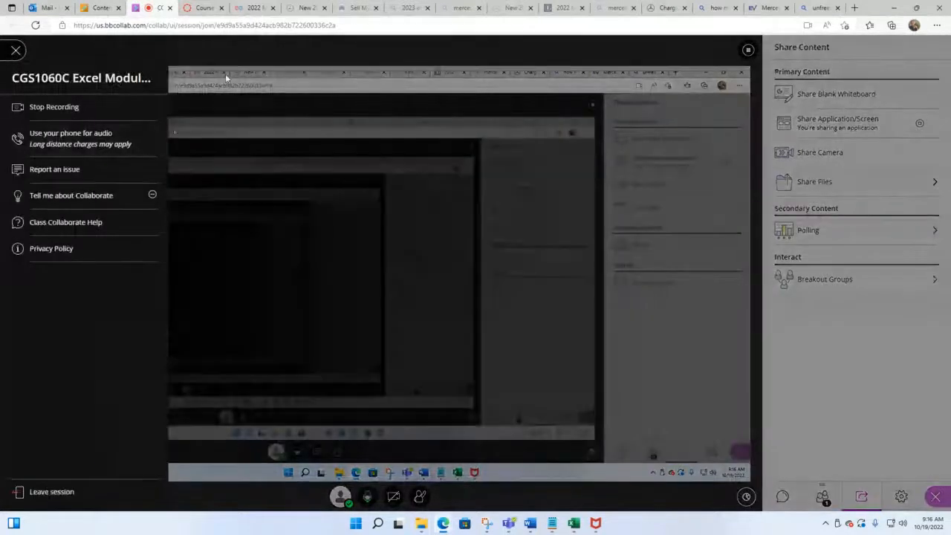
{"action": "left_click", "coordinate": [455, 52]}
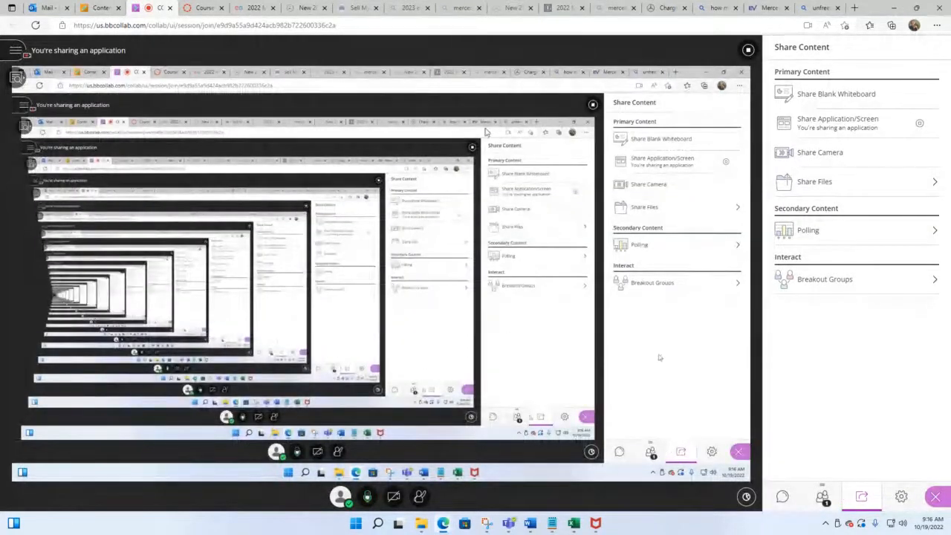
Go to Students Start Here in the Blackboard course and launch the MindTap coursework site
{"action": "left_click", "coordinate": [104, 8]}
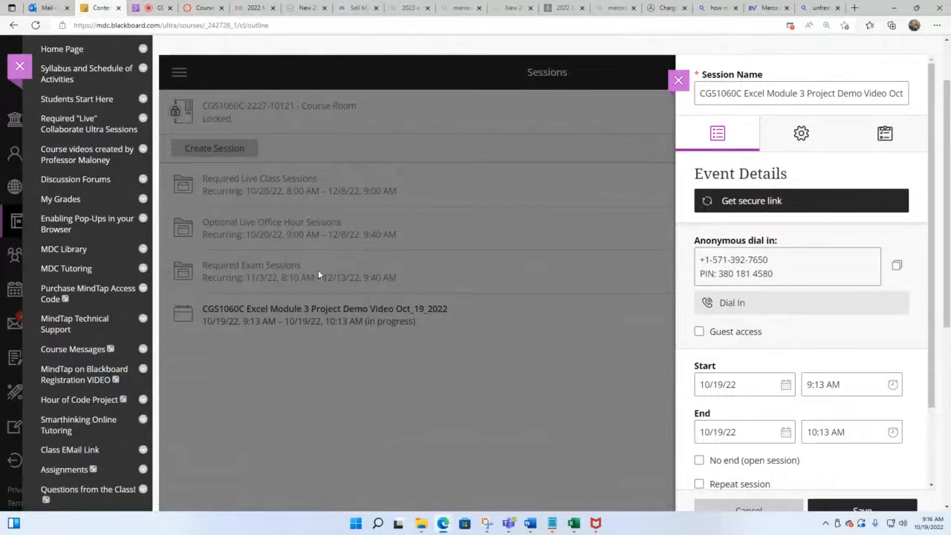
{"action": "scroll", "coordinate": [318, 270], "scroll_direction": "up", "scroll_amount": 1}
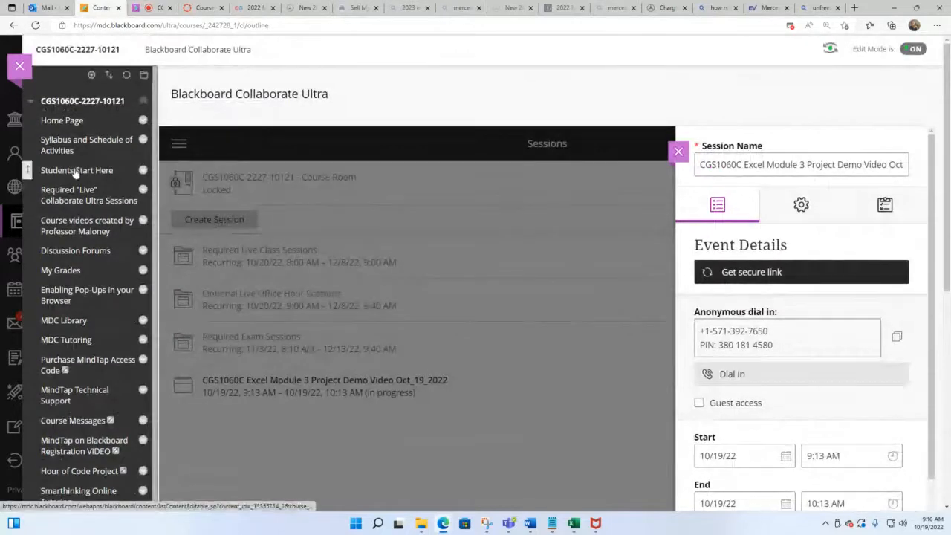
{"action": "left_click", "coordinate": [118, 177]}
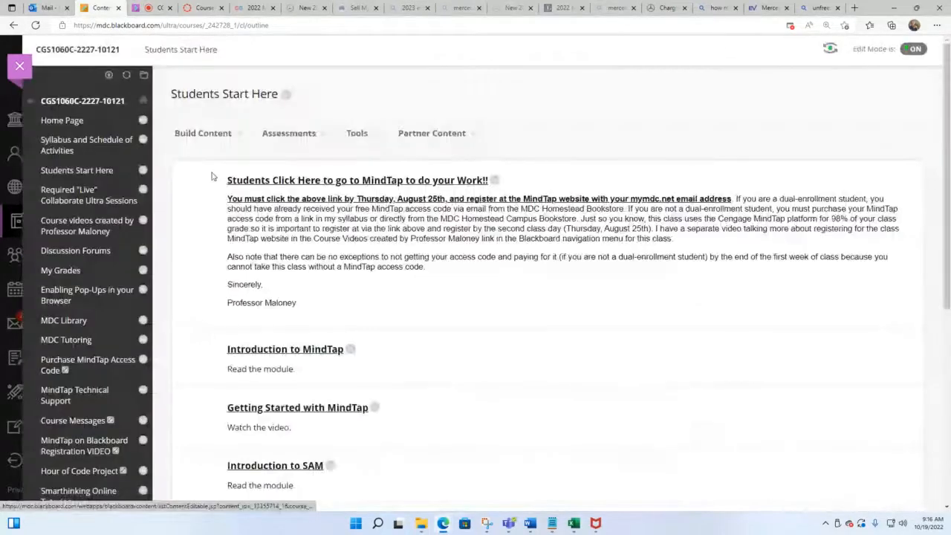
{"action": "left_click", "coordinate": [350, 181]}
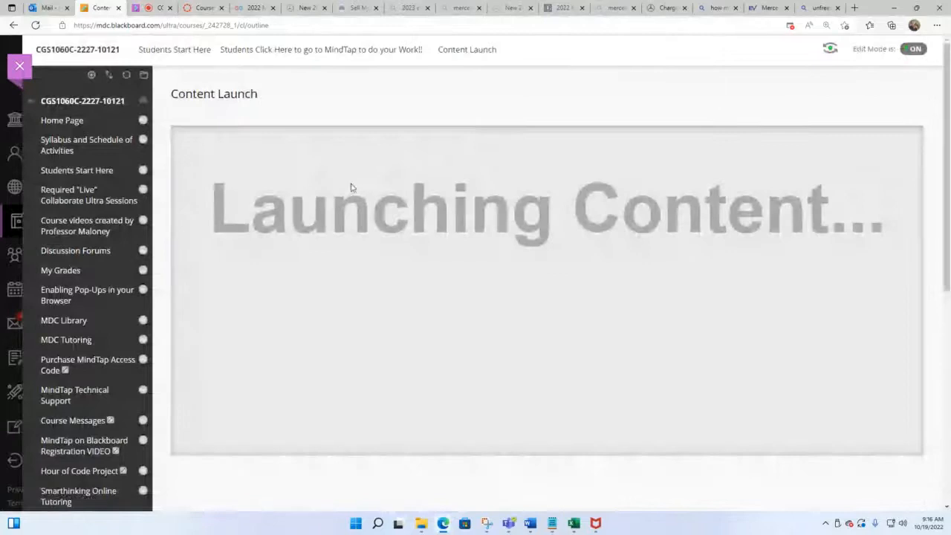
{"action": "left_click", "coordinate": [733, 142]}
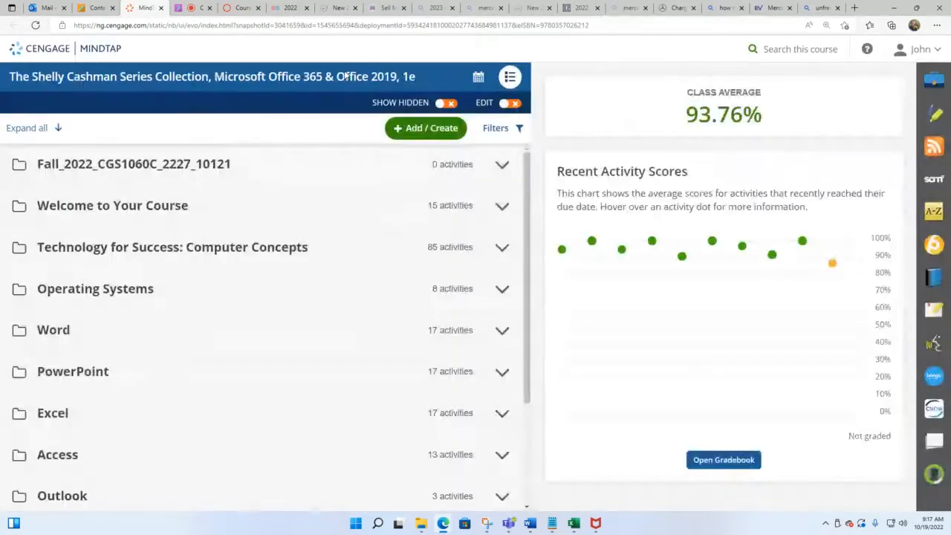
Expand the Excel folder and review the due dates of the SAM Capstone Project and Excel Final Exam against the calendar
{"action": "left_click", "coordinate": [54, 423]}
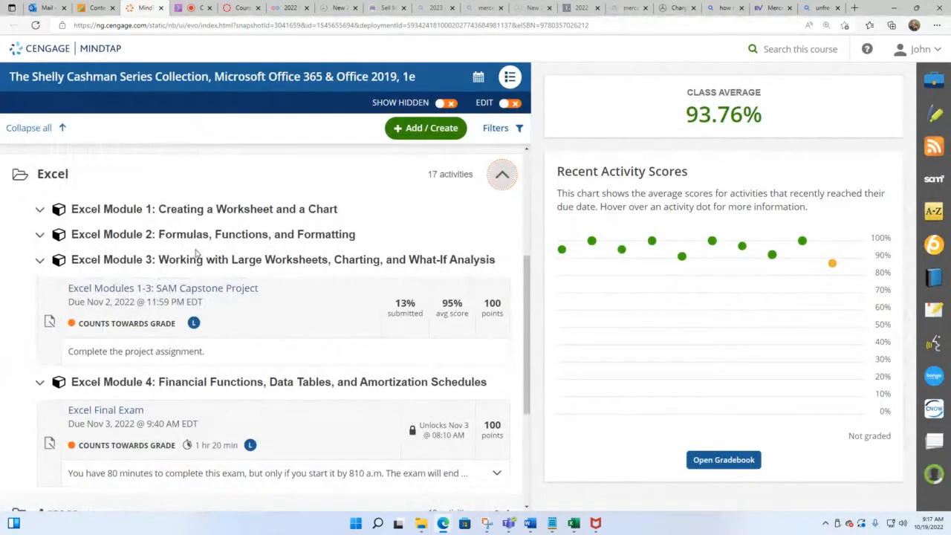
{"action": "left_click", "coordinate": [923, 529]}
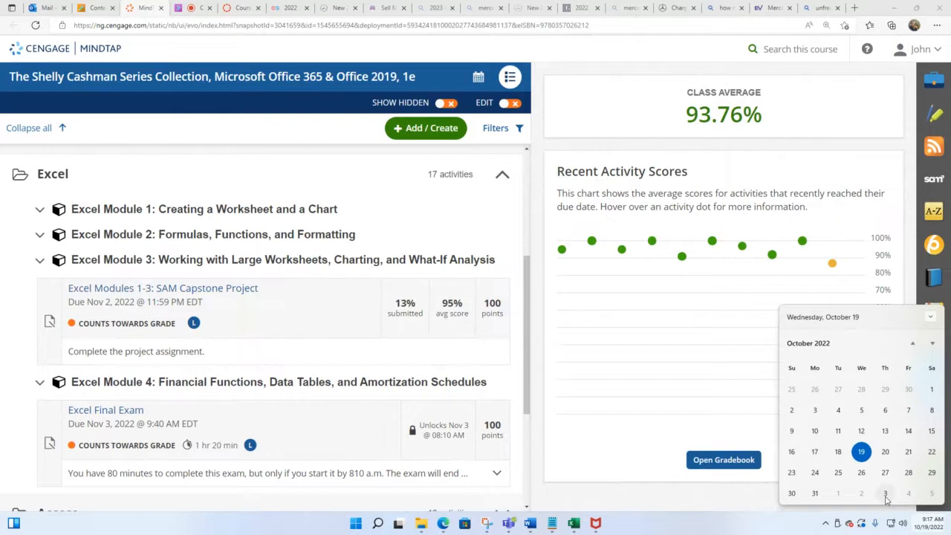
{"action": "scroll", "coordinate": [211, 380], "scroll_direction": "down", "scroll_amount": 2}
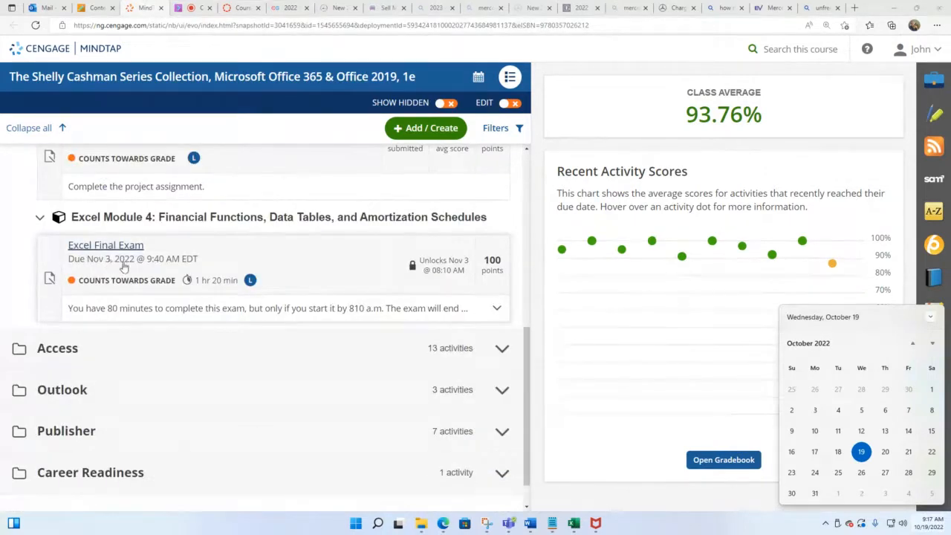
{"action": "scroll", "coordinate": [125, 267], "scroll_direction": "up", "scroll_amount": 2}
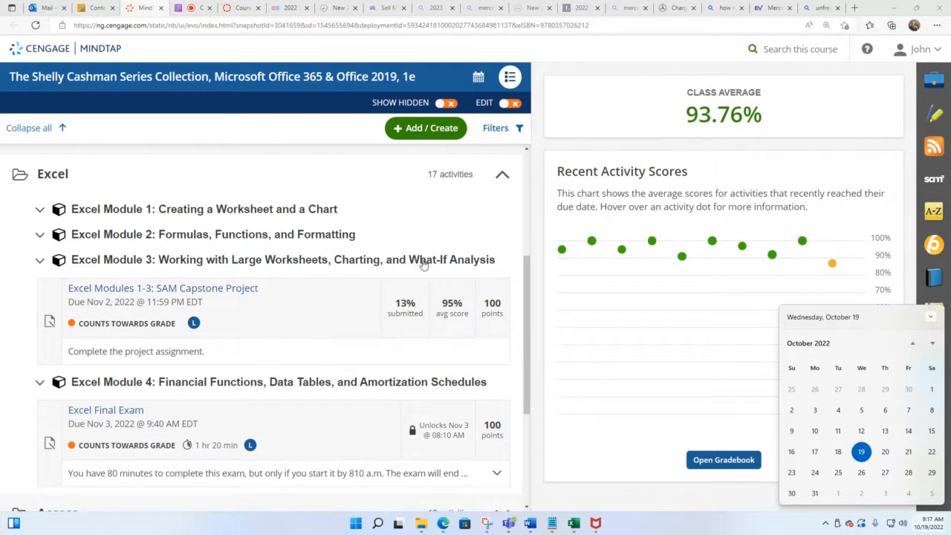
{"action": "scroll", "coordinate": [305, 327], "scroll_direction": "down", "scroll_amount": 1}
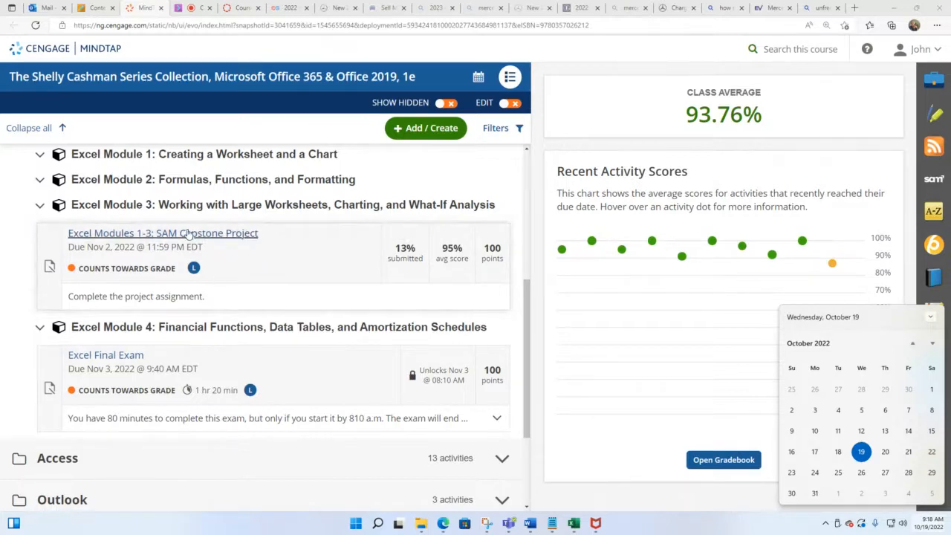
{"action": "mouse_move", "coordinate": [405, 248]}
Open SAM Project A under Excel Module 3, review its submission details, and start the assignment
{"action": "left_click", "coordinate": [189, 209]}
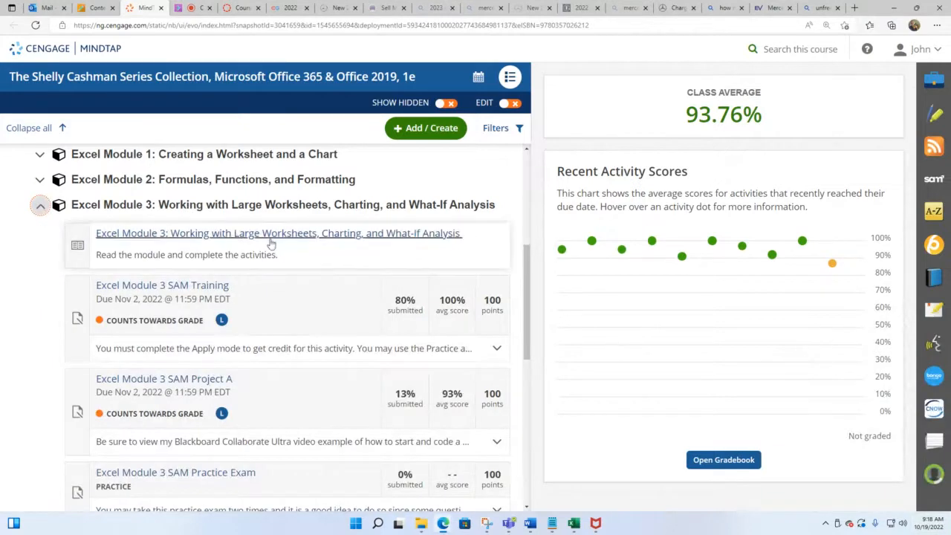
{"action": "left_click", "coordinate": [197, 382]}
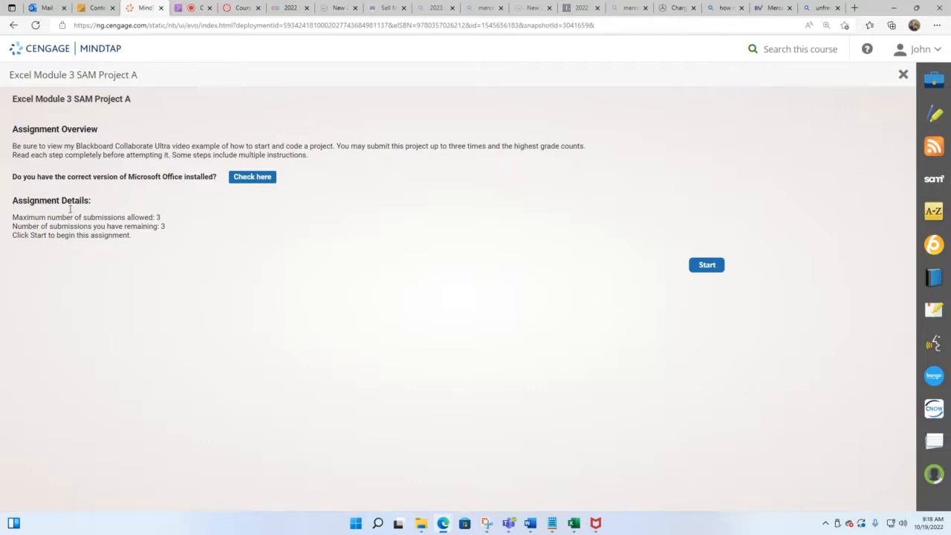
{"action": "left_click_drag", "start_coordinate": [13, 217], "coordinate": [176, 222]}
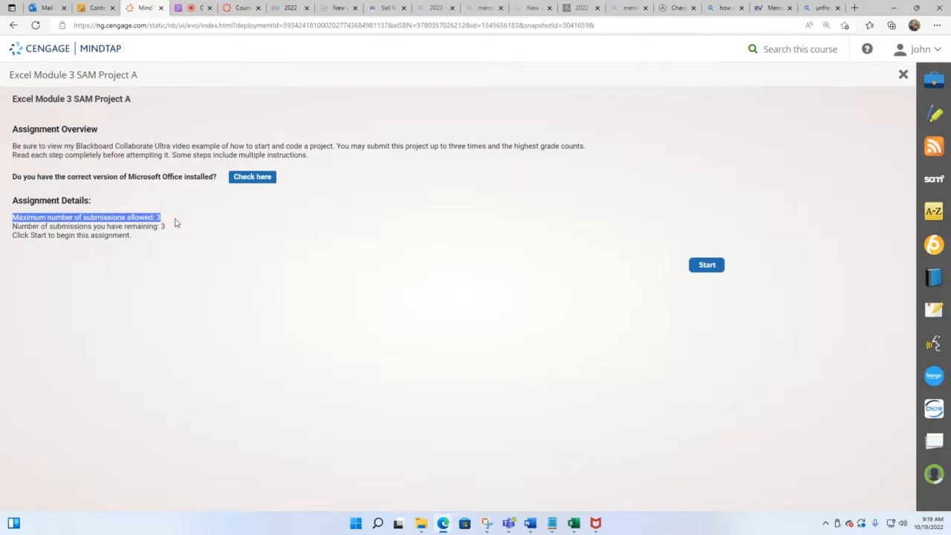
{"action": "left_click_drag", "start_coordinate": [176, 223], "coordinate": [195, 241]}
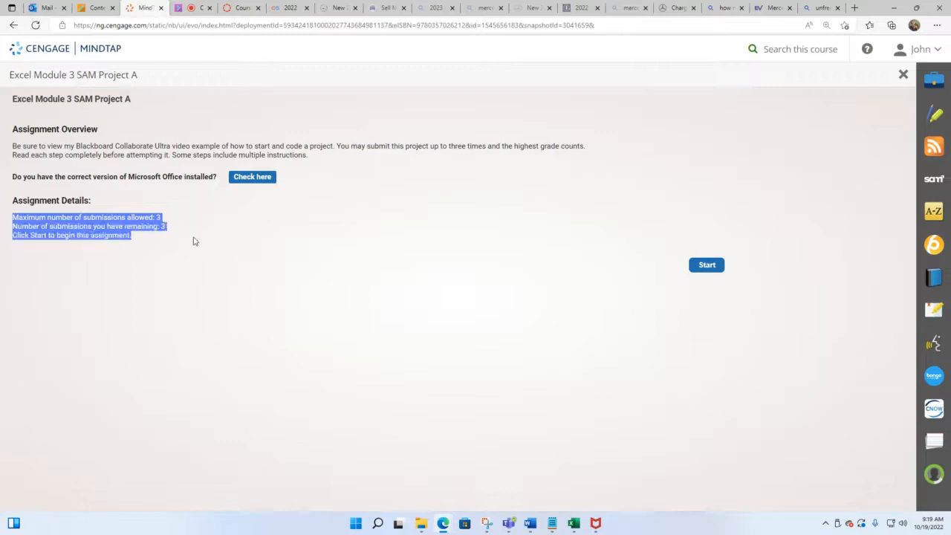
{"action": "left_click", "coordinate": [276, 253]}
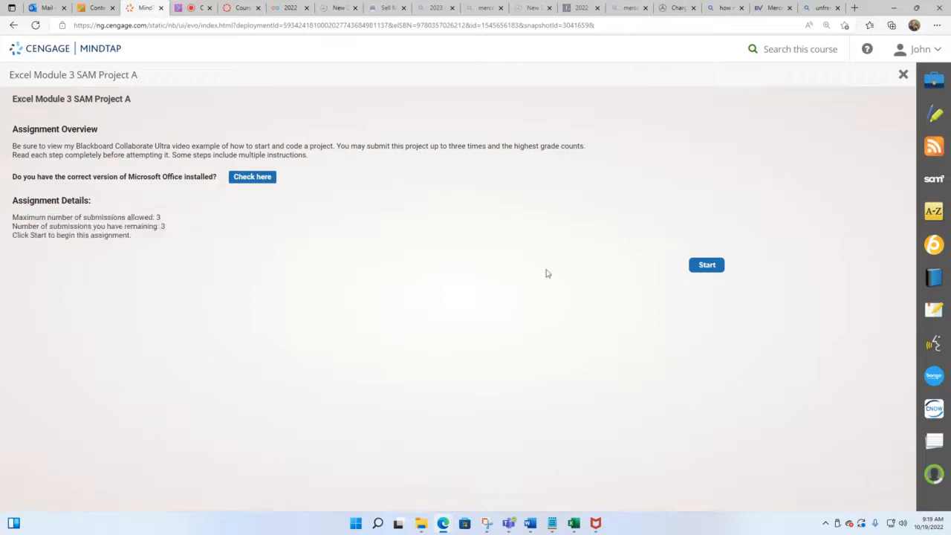
{"action": "left_click", "coordinate": [717, 266]}
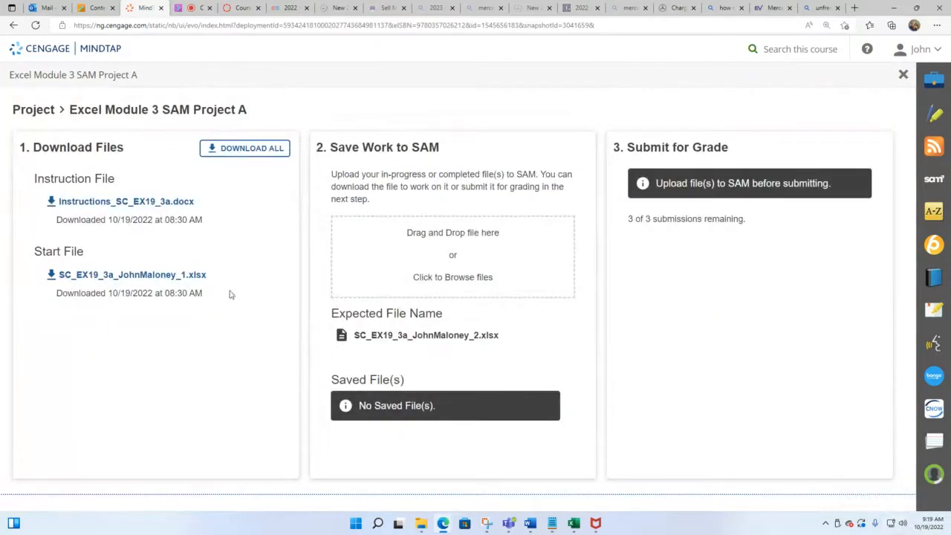
Download the project's instruction document and Excel start file, and show them in the Downloads folder
{"action": "left_click", "coordinate": [147, 202]}
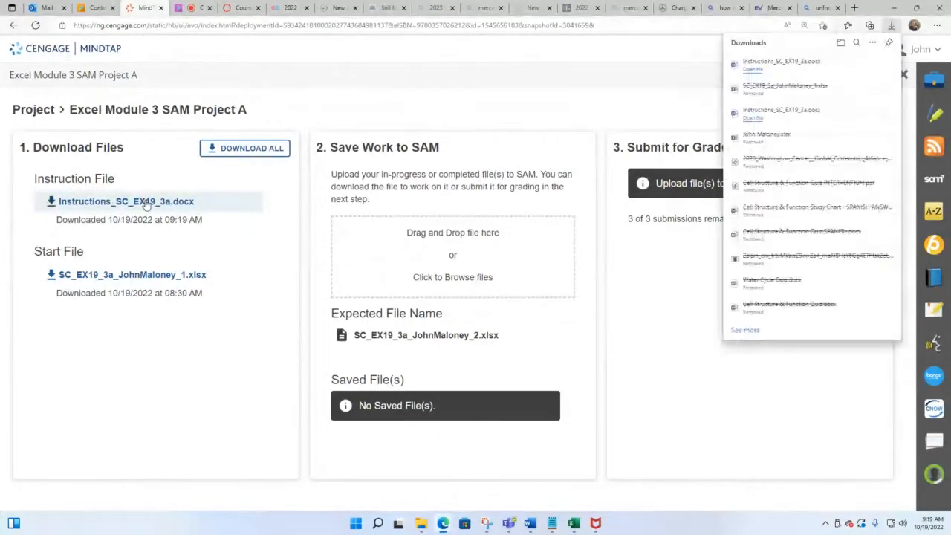
{"action": "left_click", "coordinate": [132, 275]}
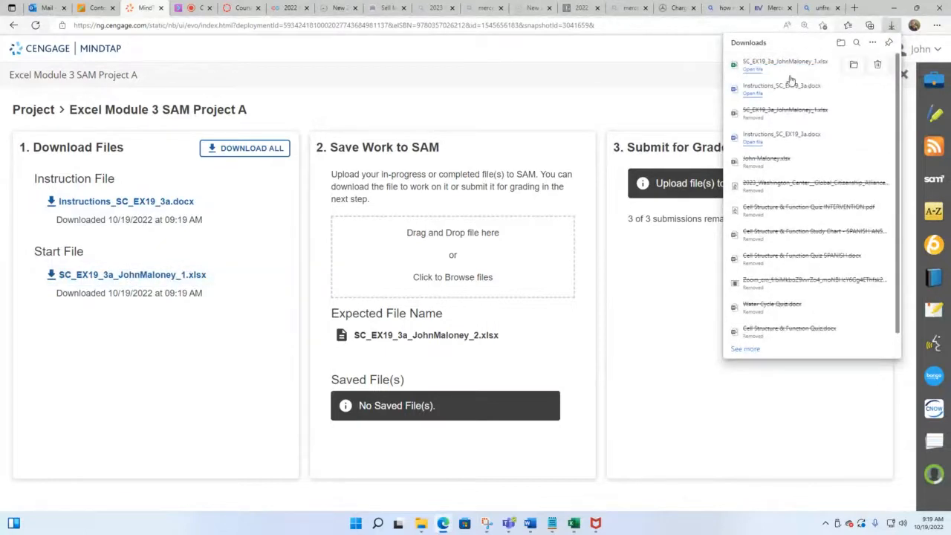
{"action": "right_click", "coordinate": [785, 74]}
{"action": "left_click", "coordinate": [818, 117]}
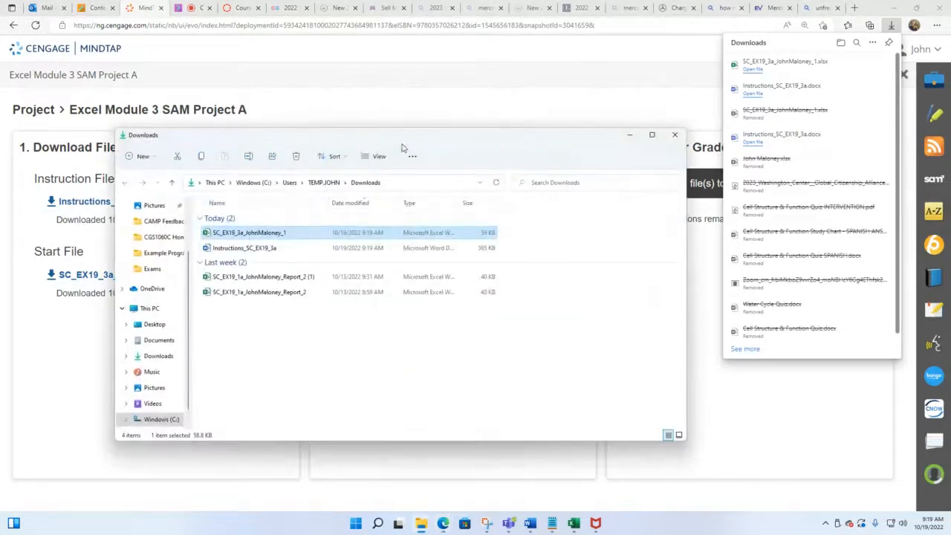
{"action": "left_click", "coordinate": [697, 52]}
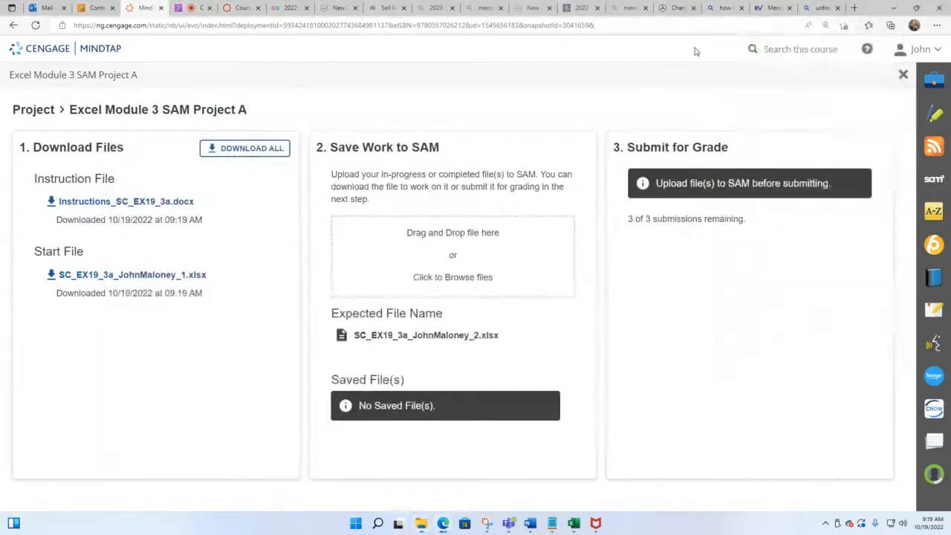
{"action": "left_click", "coordinate": [421, 523]}
{"action": "left_click", "coordinate": [576, 479]}
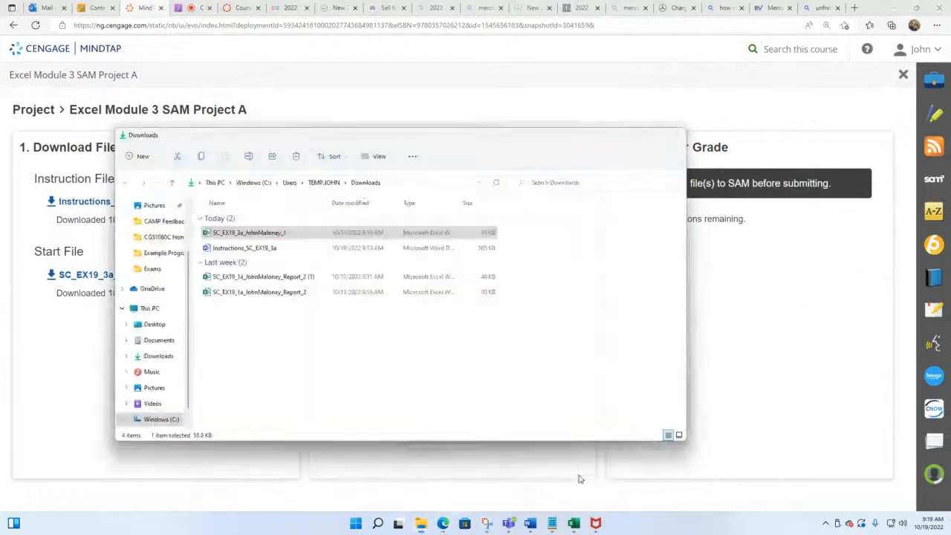
Open the downloaded Instructions_SC_EX19_3a document in Word
{"action": "left_click", "coordinate": [246, 232]}
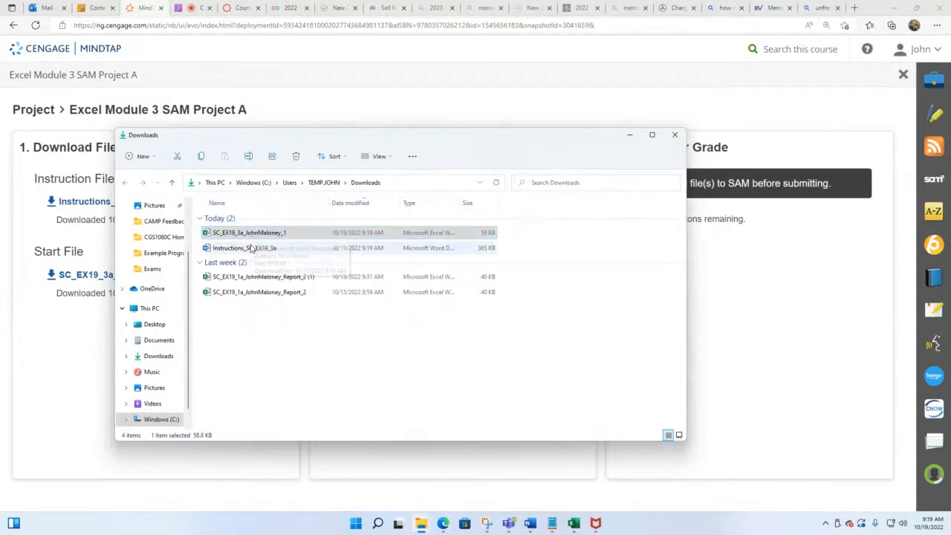
{"action": "left_click", "coordinate": [251, 248]}
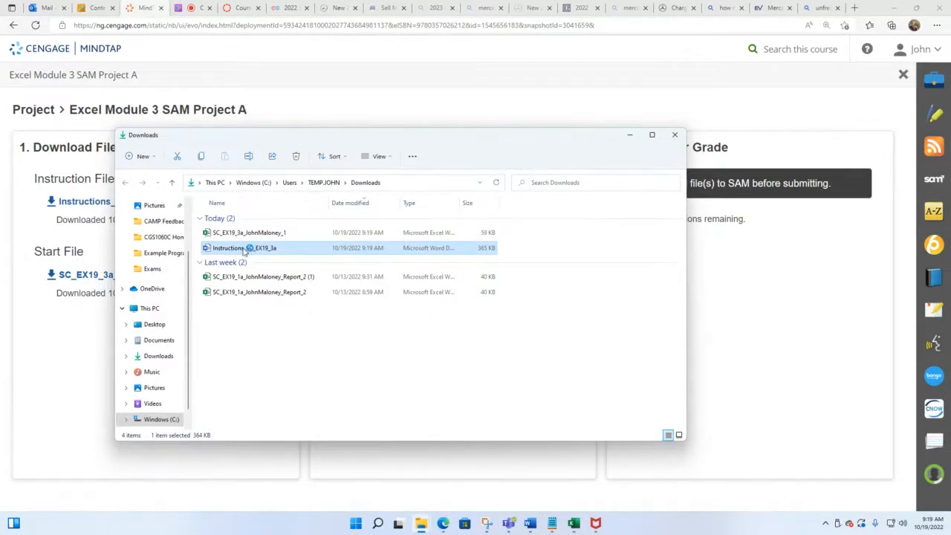
{"action": "double_click", "coordinate": [246, 251]}
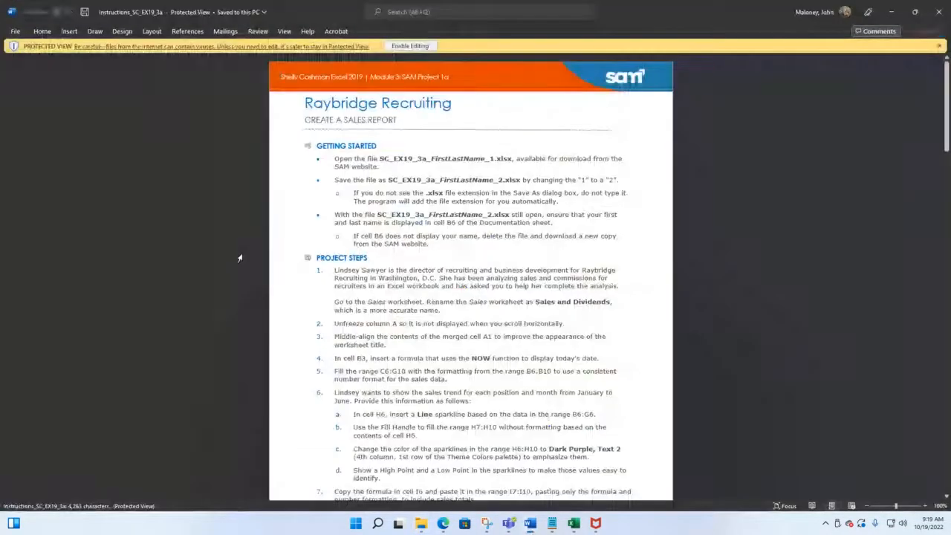
Close the five other open Word documents and bring Instructions_SC_EX19_3a to the front
{"action": "mouse_move", "coordinate": [530, 524]}
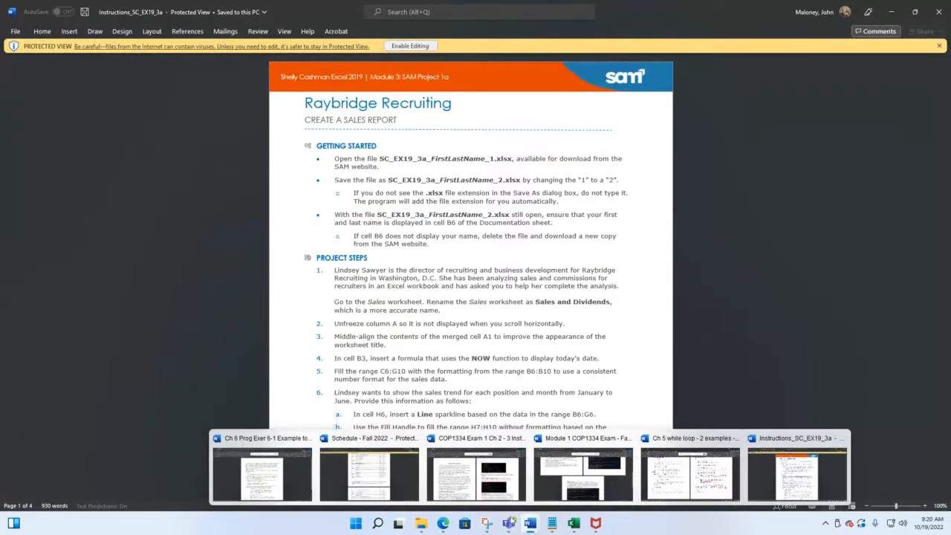
{"action": "left_click", "coordinate": [306, 437]}
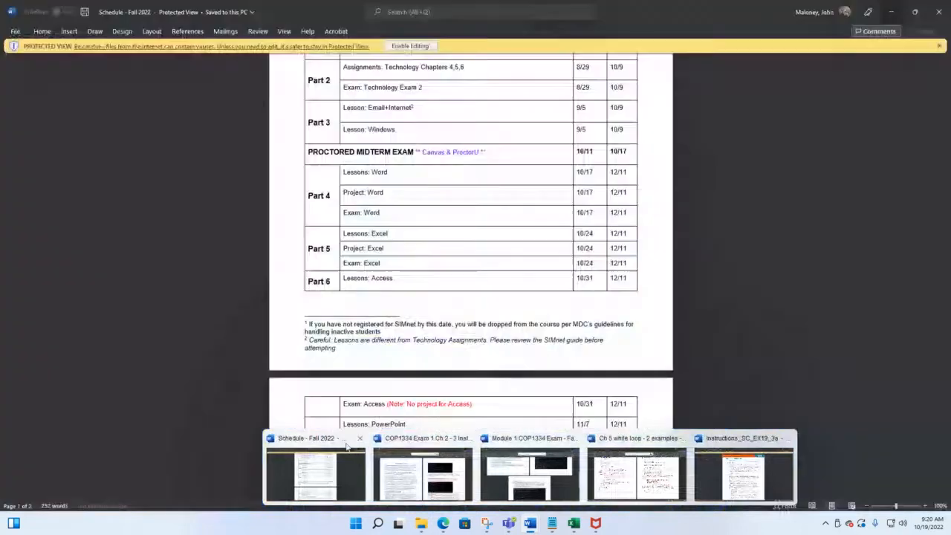
{"action": "left_click", "coordinate": [360, 438]}
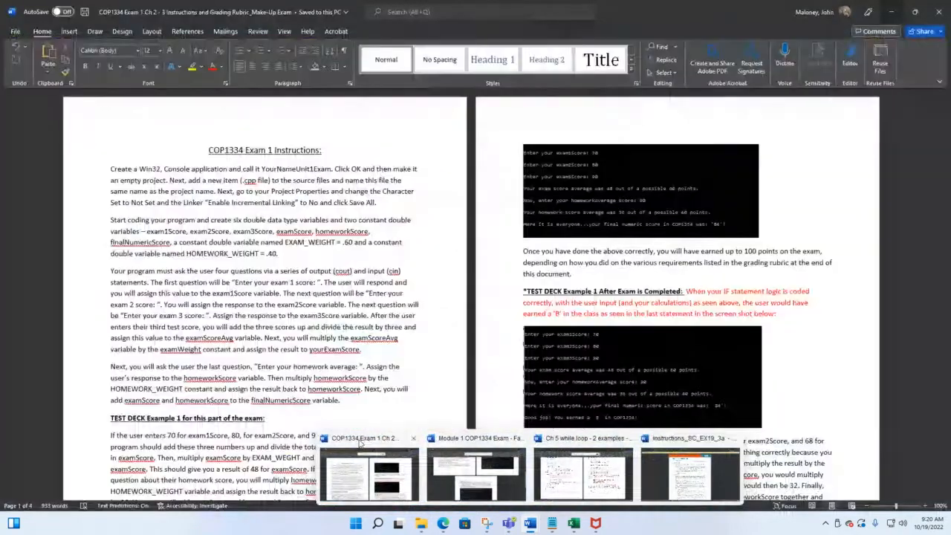
{"action": "left_click", "coordinate": [414, 438]}
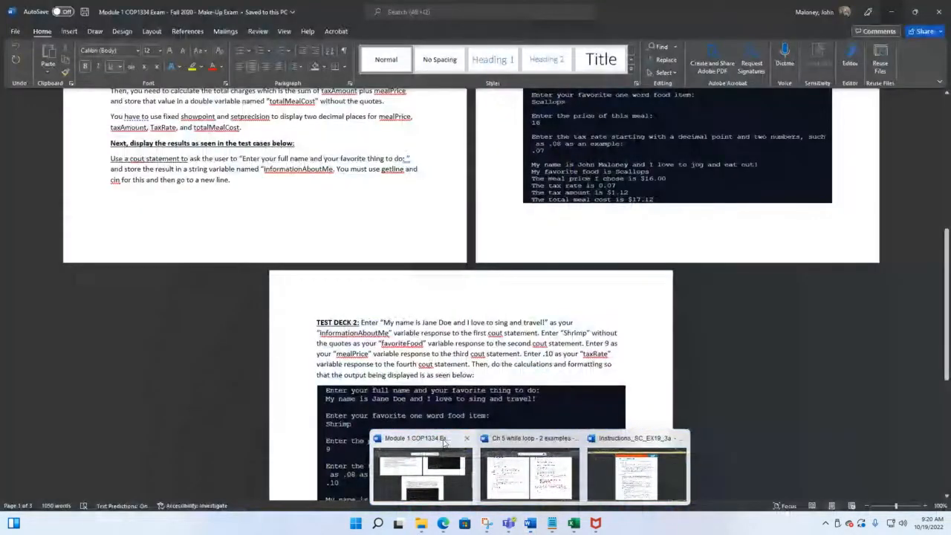
{"action": "left_click", "coordinate": [466, 438]}
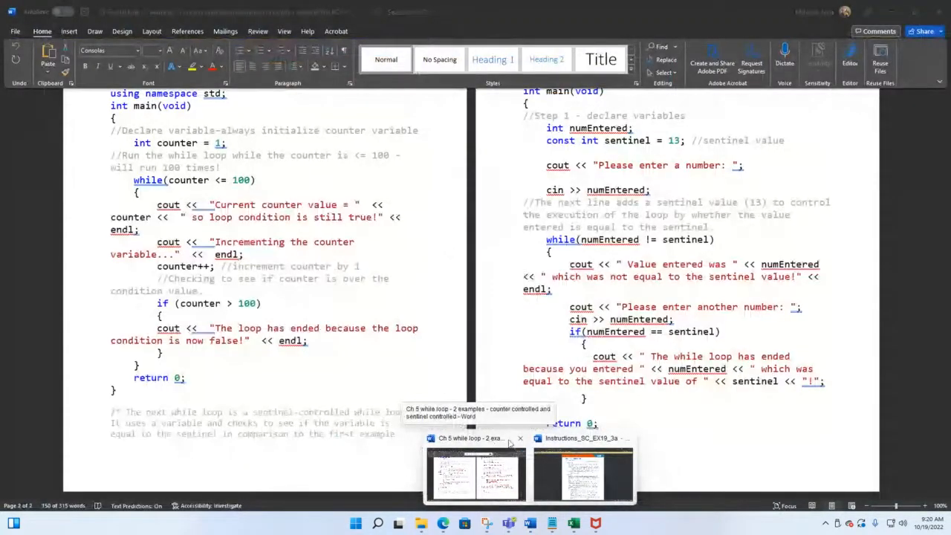
{"action": "left_click", "coordinate": [521, 439]}
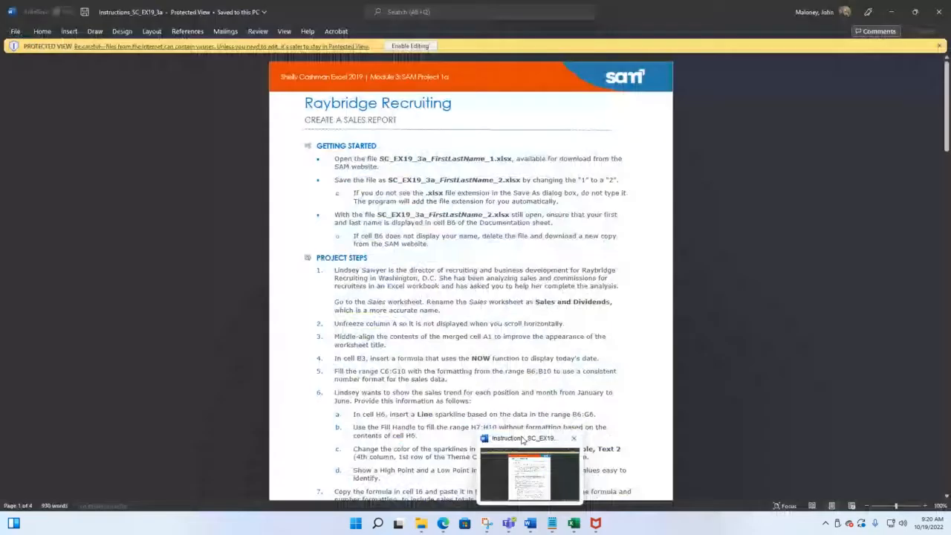
{"action": "left_click", "coordinate": [522, 440]}
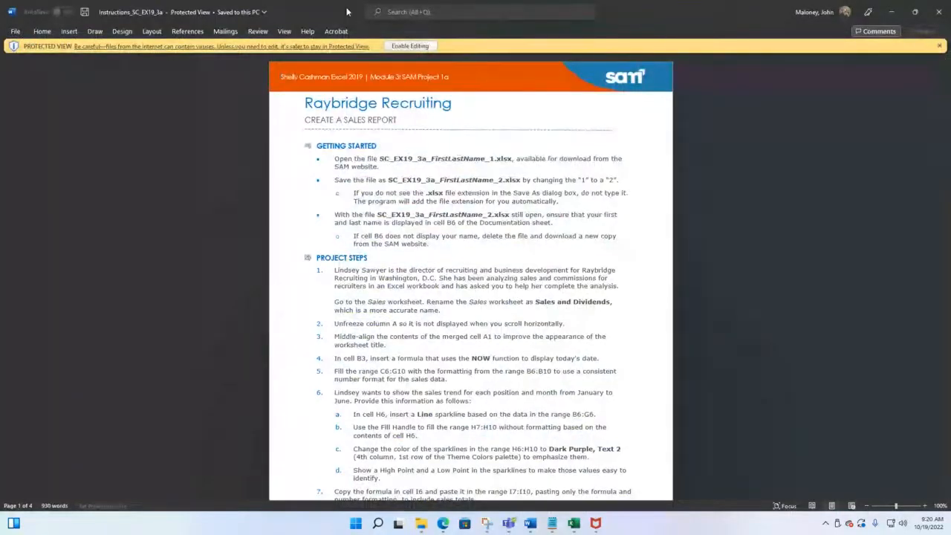
Enable editing in the Instructions_SC_EX19_3a document and snap its window to the left half of the desktop
{"action": "left_click", "coordinate": [408, 46]}
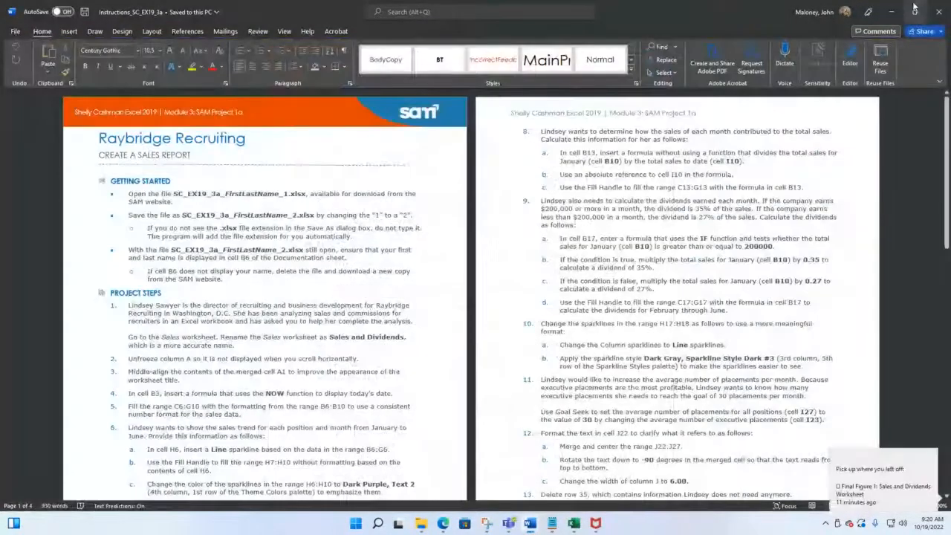
{"action": "left_click", "coordinate": [915, 9]}
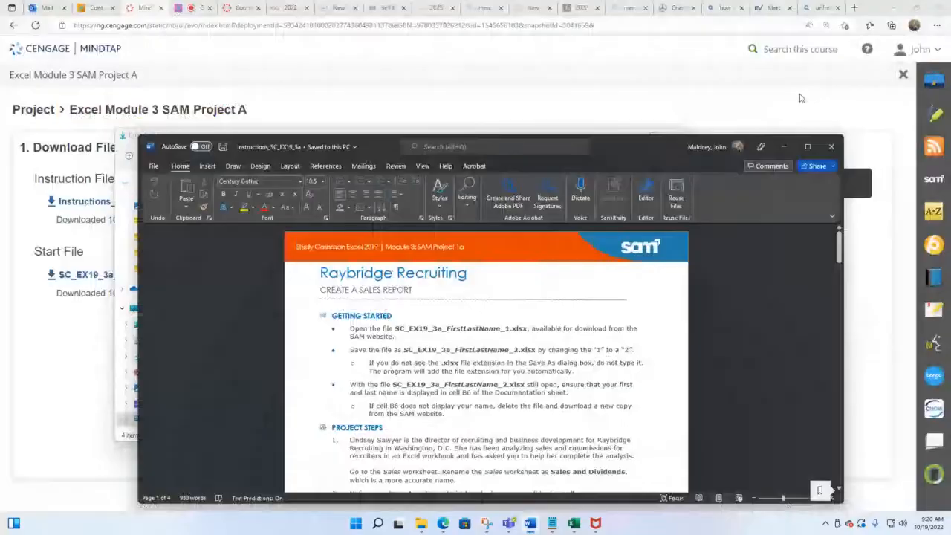
{"action": "left_click_drag", "start_coordinate": [635, 147], "coordinate": [1, 89]}
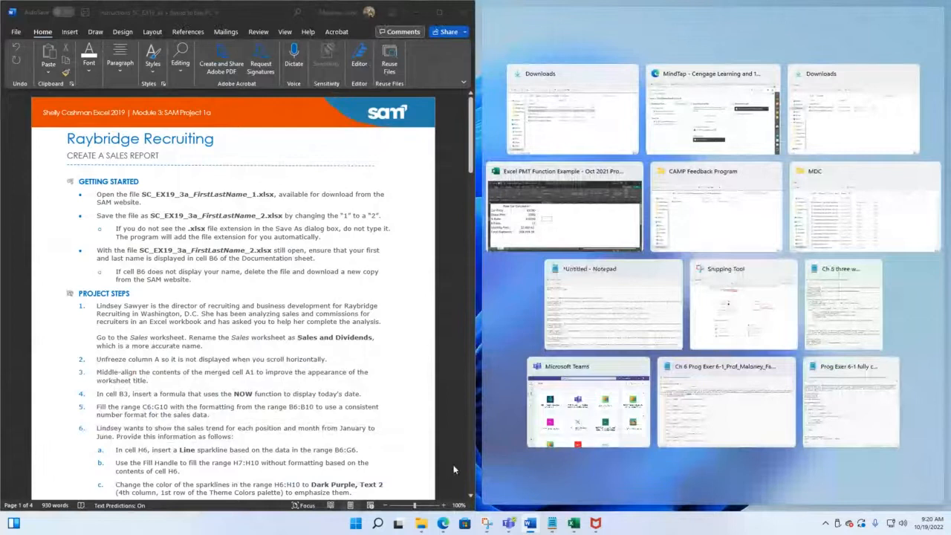
Open the downloaded SC_EX19_3a start workbook from the Downloads folder in Excel
{"action": "left_click", "coordinate": [423, 524]}
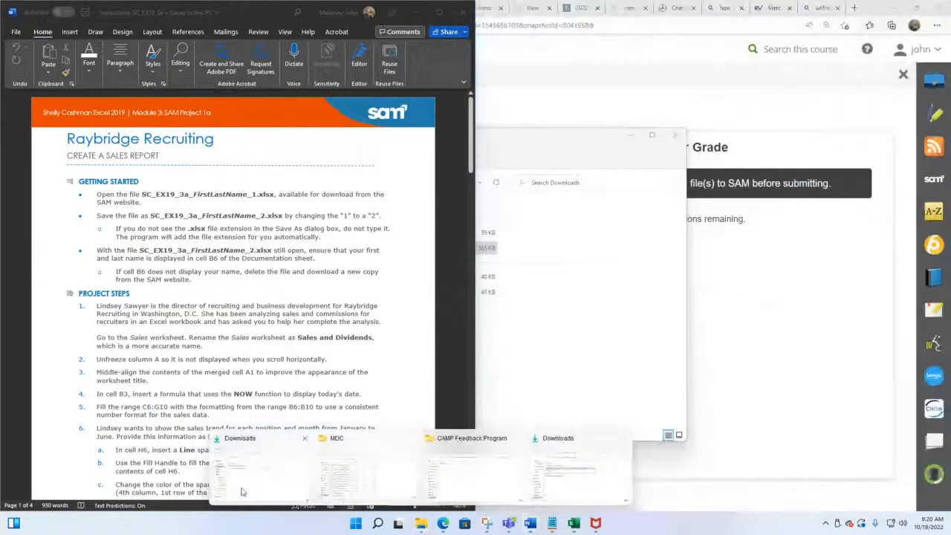
{"action": "left_click", "coordinate": [235, 462]}
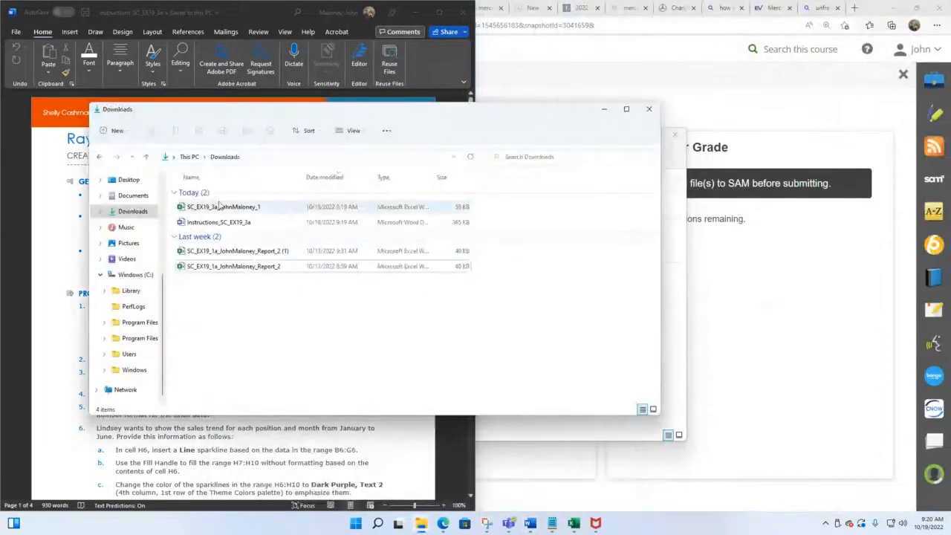
{"action": "left_click", "coordinate": [225, 267]}
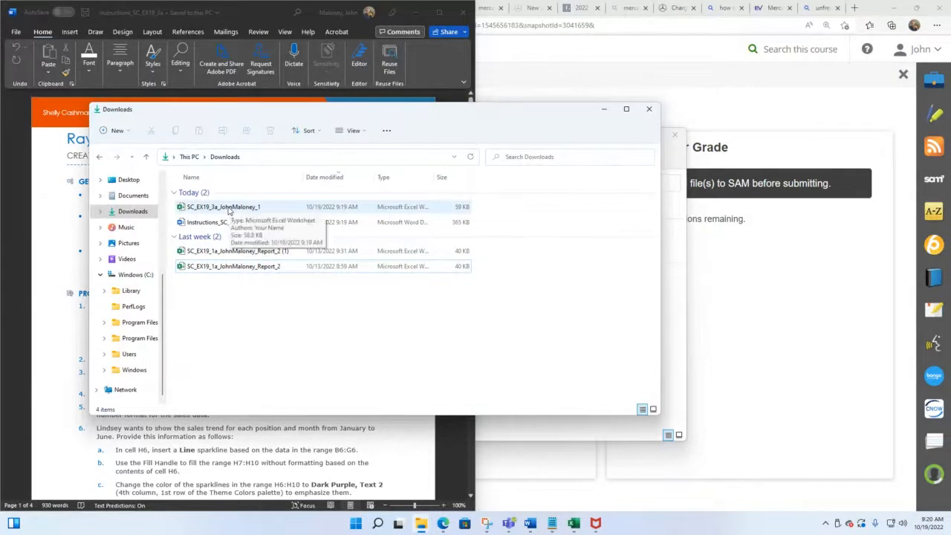
{"action": "left_click", "coordinate": [230, 209]}
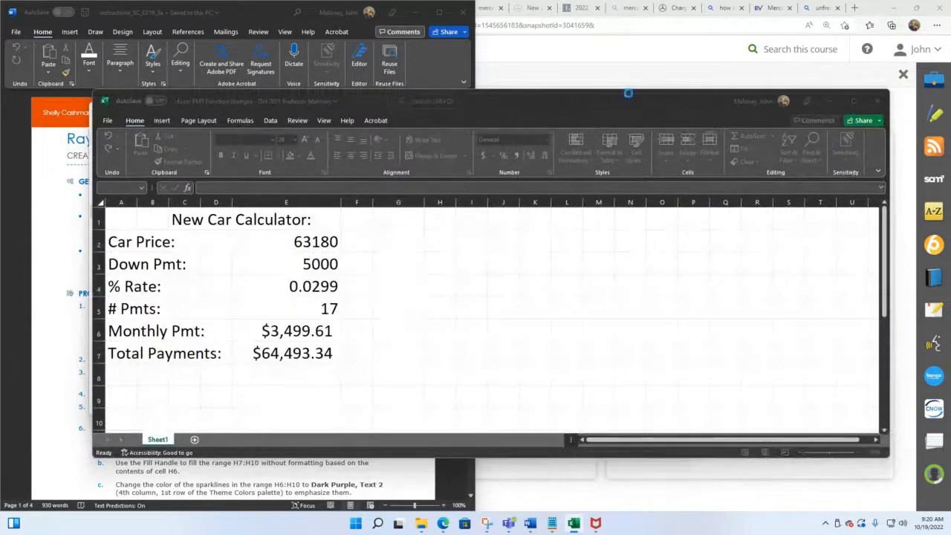
{"action": "left_click", "coordinate": [529, 148]}
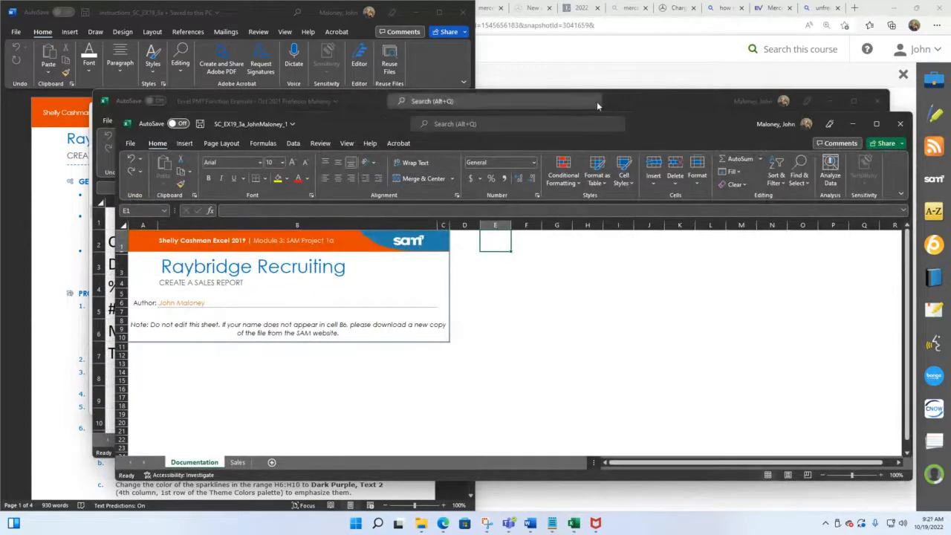
Close the New Car Calculator workbook without saving and snap the SC_EX19_3a workbook beside the instructions document
{"action": "left_click_drag", "start_coordinate": [641, 101], "coordinate": [950, 112]}
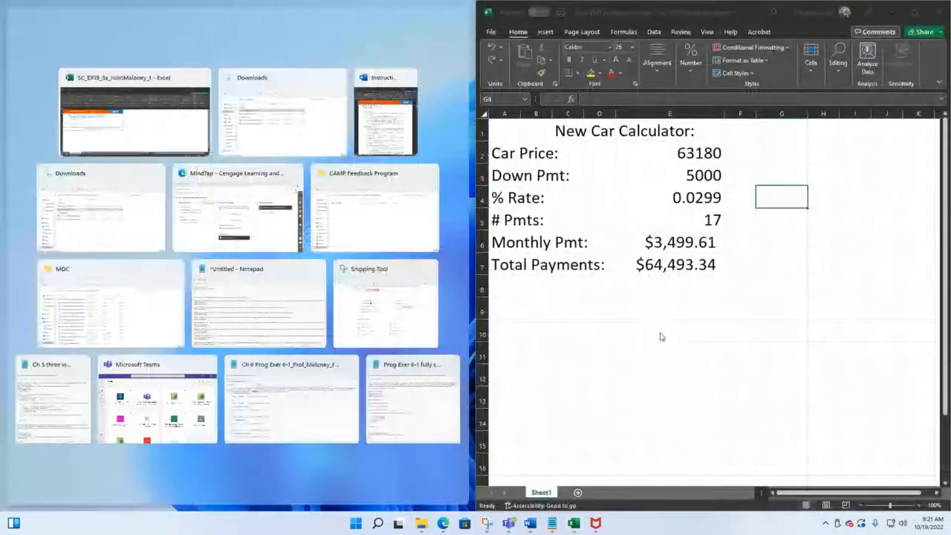
{"action": "mouse_move", "coordinate": [510, 524]}
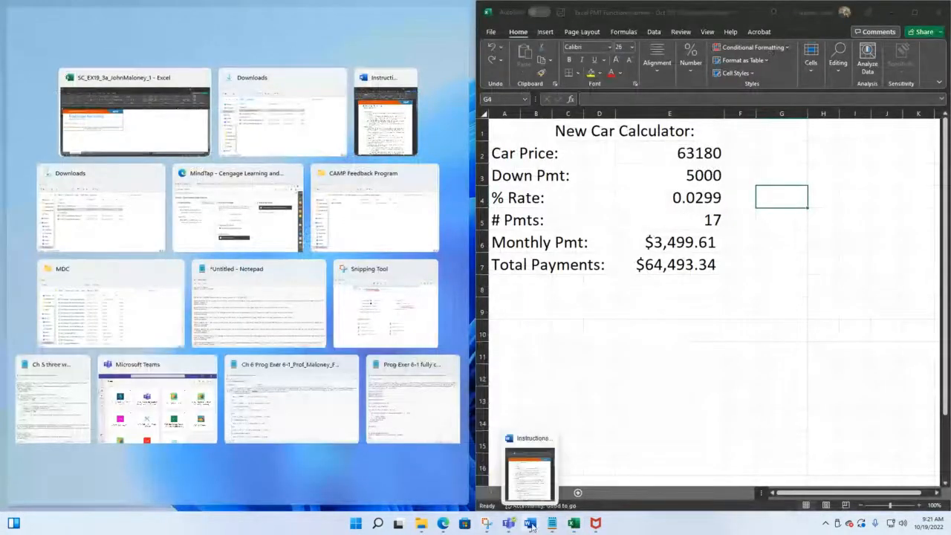
{"action": "left_click", "coordinate": [543, 491]}
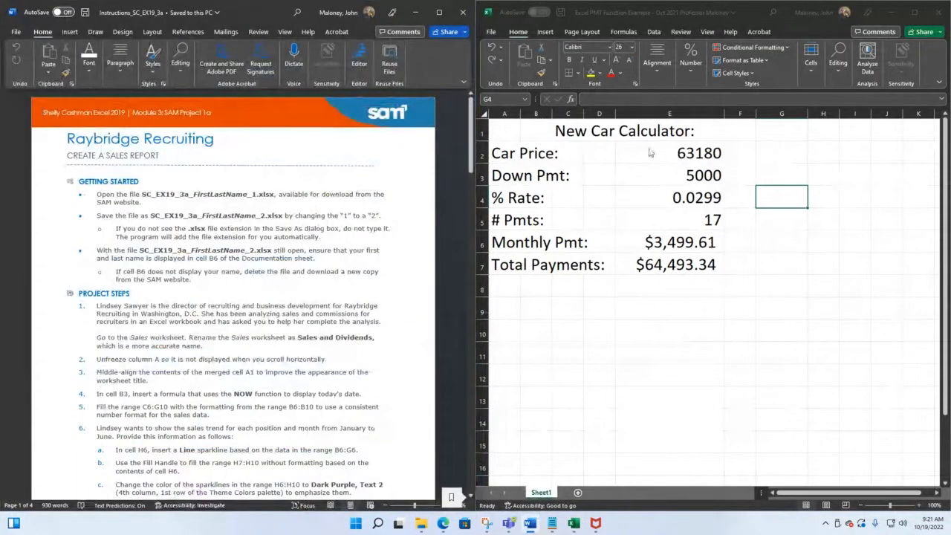
{"action": "left_click", "coordinate": [938, 13]}
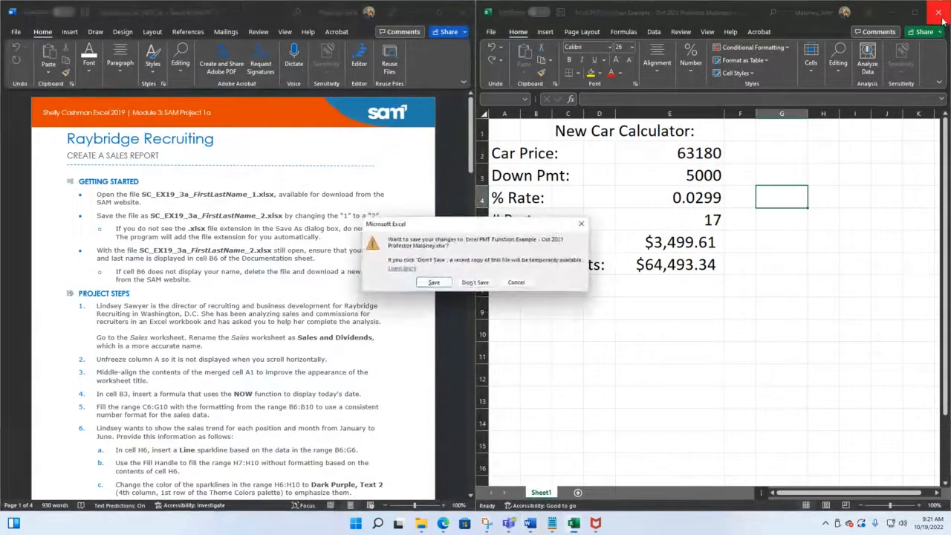
{"action": "left_click", "coordinate": [470, 283]}
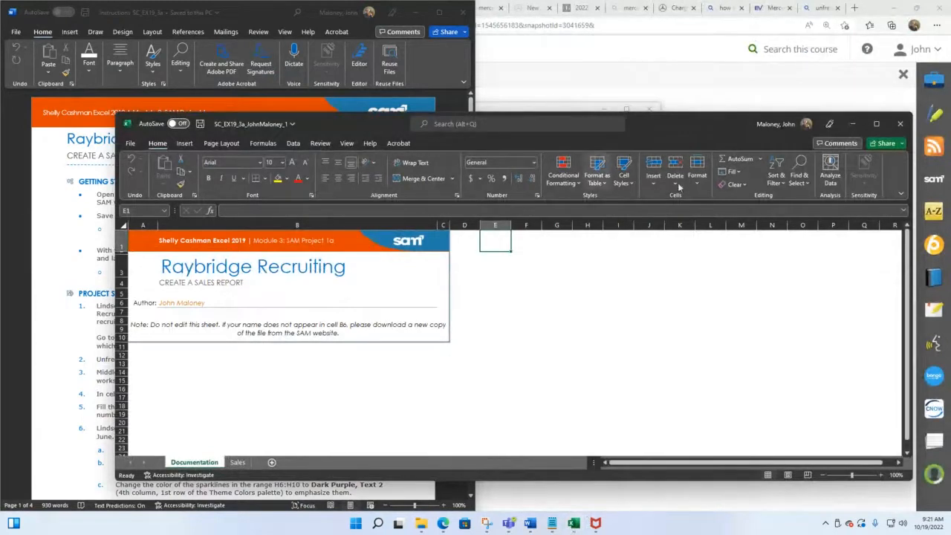
{"action": "left_click_drag", "start_coordinate": [666, 127], "coordinate": [932, 199]}
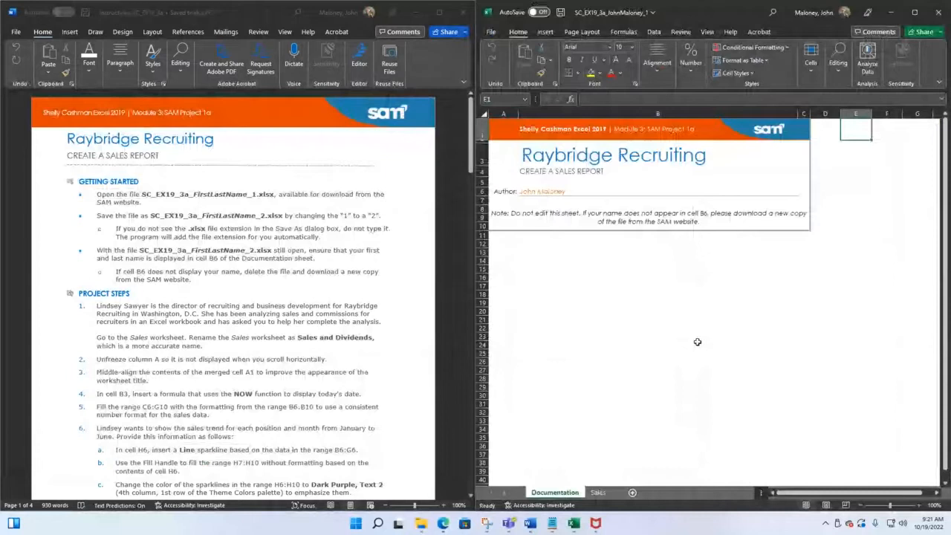
Look over the workbook's Documentation sheet and the project instructions through to the Final Figure 1 worksheet image
{"action": "scroll", "coordinate": [634, 238], "scroll_direction": "down", "scroll_amount": 1}
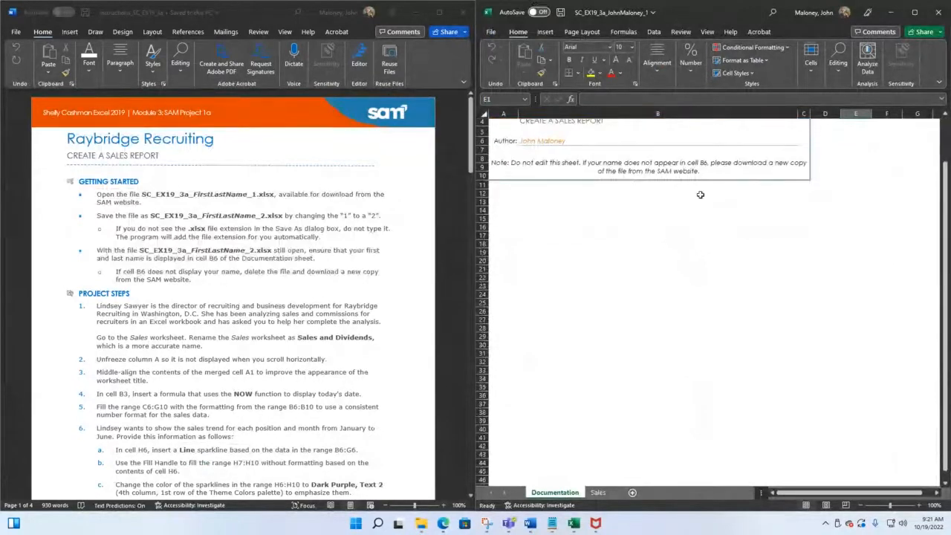
{"action": "scroll", "coordinate": [657, 236], "scroll_direction": "down", "scroll_amount": 3}
{"action": "scroll", "coordinate": [657, 237], "scroll_direction": "down", "scroll_amount": 7}
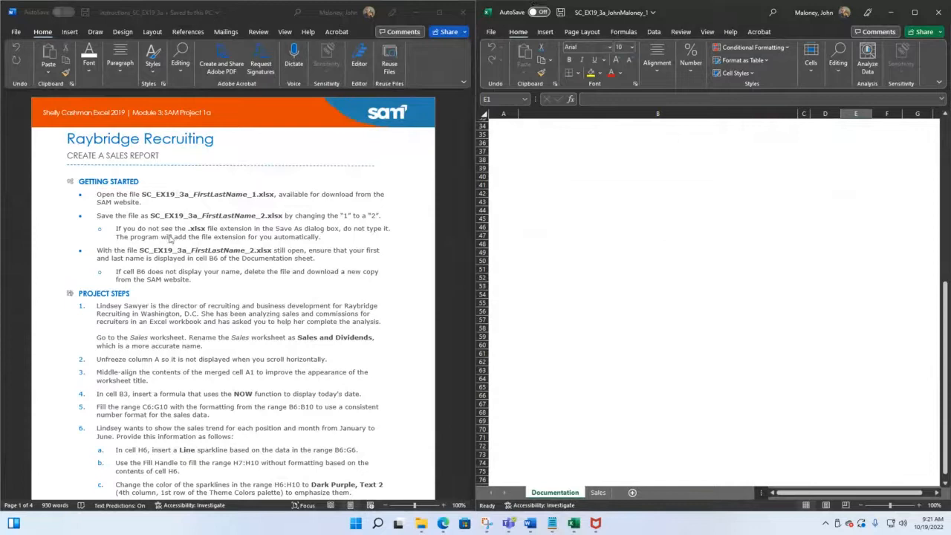
{"action": "scroll", "coordinate": [177, 228], "scroll_direction": "down", "scroll_amount": 6}
{"action": "scroll", "coordinate": [177, 227], "scroll_direction": "down", "scroll_amount": 8}
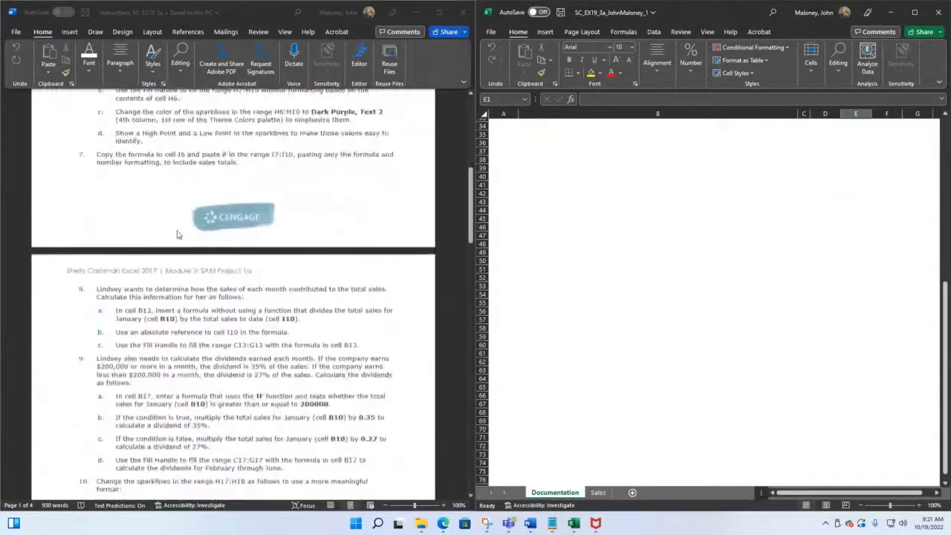
{"action": "scroll", "coordinate": [178, 234], "scroll_direction": "down", "scroll_amount": 12}
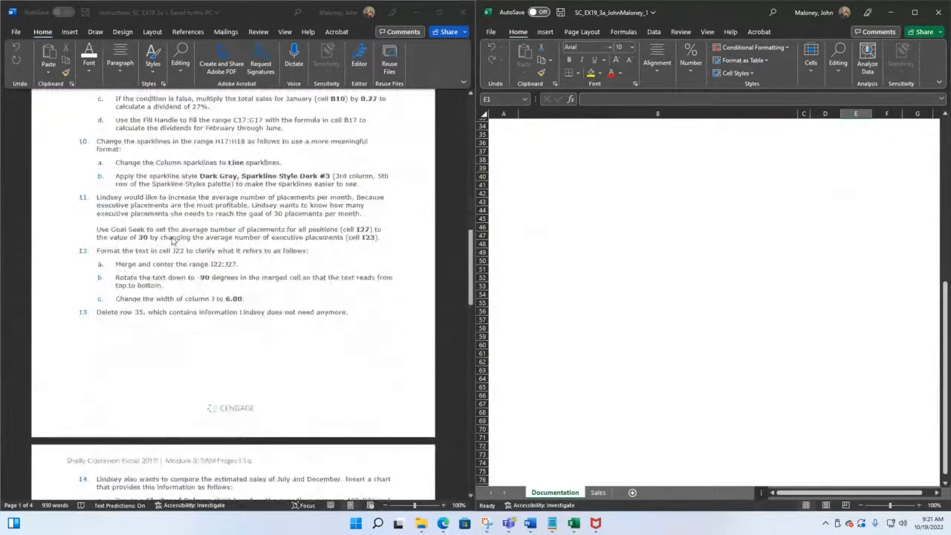
{"action": "scroll", "coordinate": [169, 242], "scroll_direction": "down", "scroll_amount": 12}
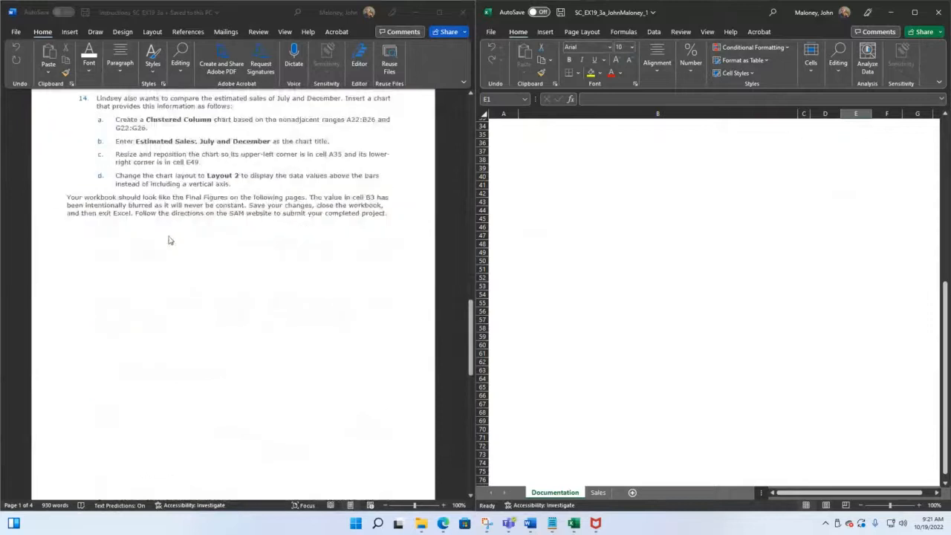
{"action": "scroll", "coordinate": [169, 248], "scroll_direction": "down", "scroll_amount": 5}
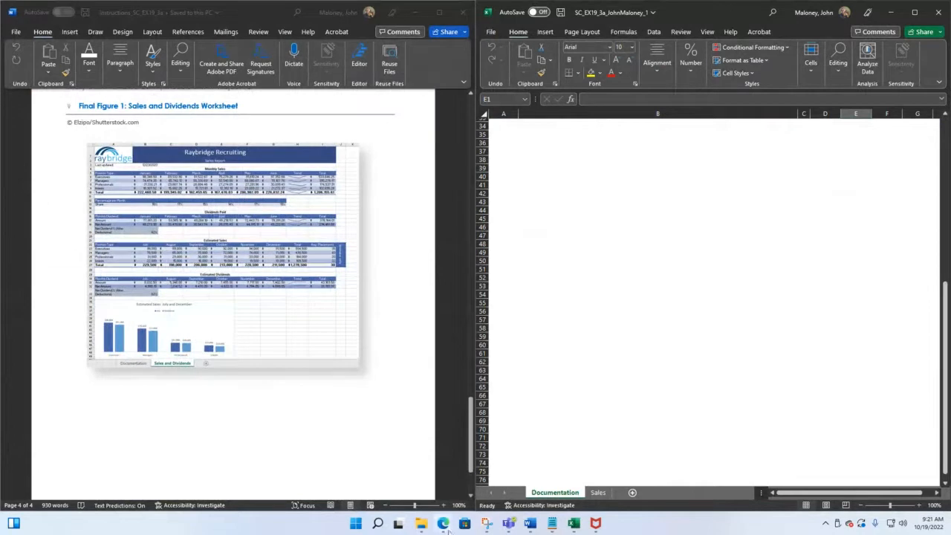
Enlarge the instructions document to 148% and review it from the final figure back to the Getting Started section
{"action": "left_click", "coordinate": [421, 509]}
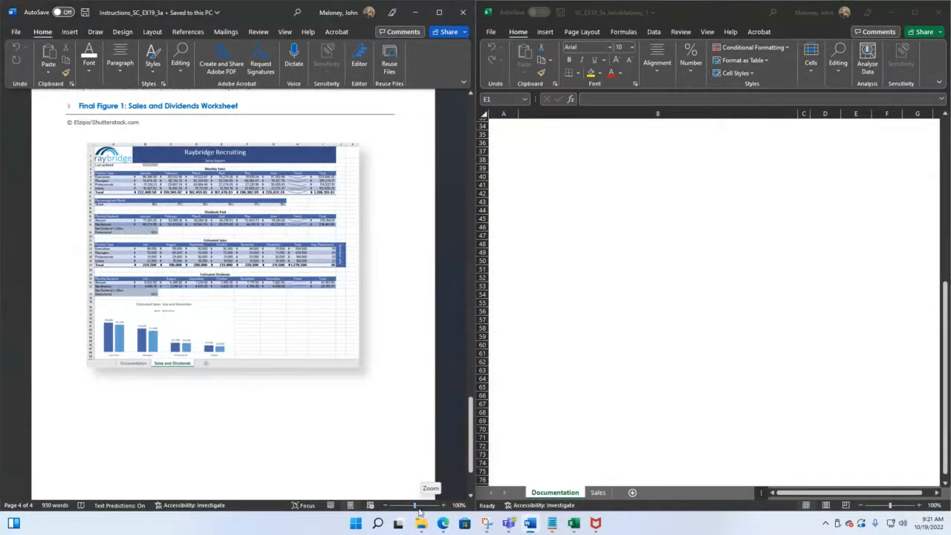
{"action": "left_click", "coordinate": [418, 506]}
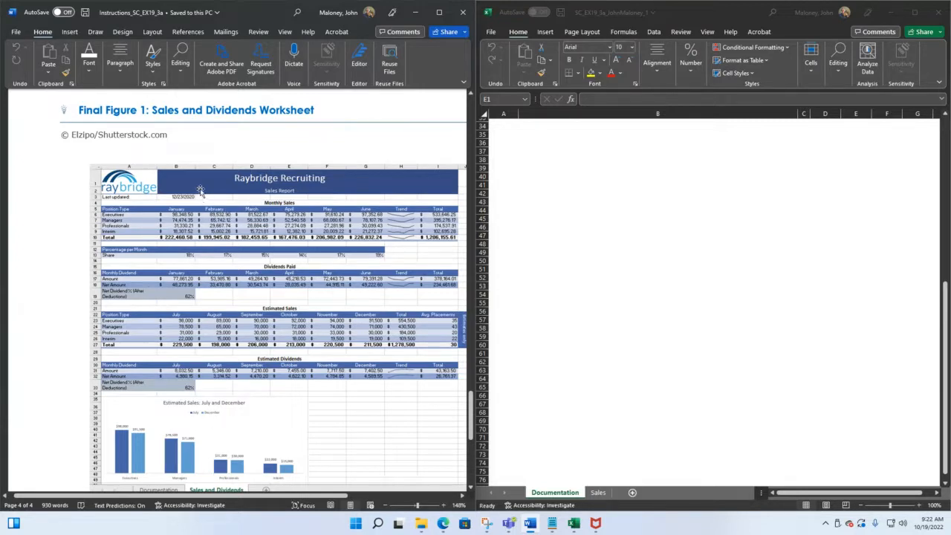
{"action": "scroll", "coordinate": [394, 442], "scroll_direction": "up", "scroll_amount": 5}
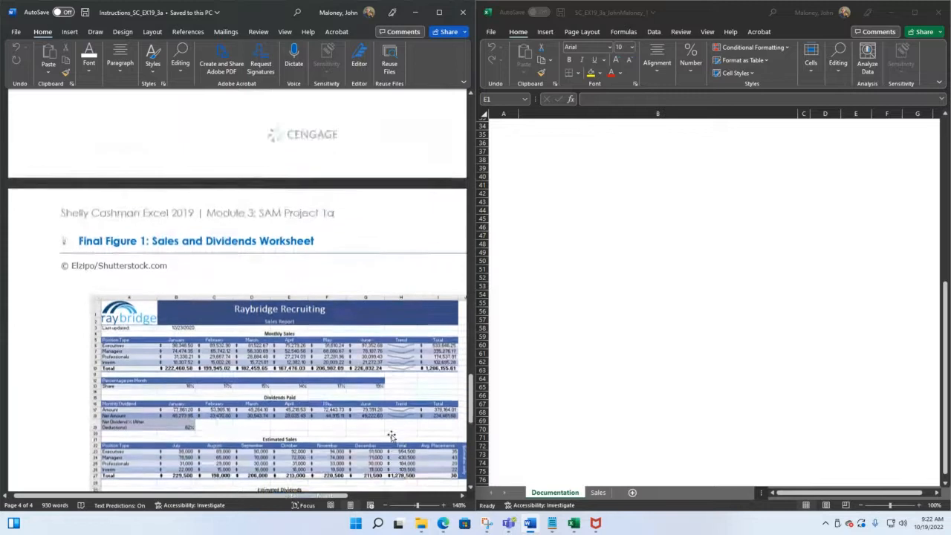
{"action": "scroll", "coordinate": [392, 438], "scroll_direction": "up", "scroll_amount": 10}
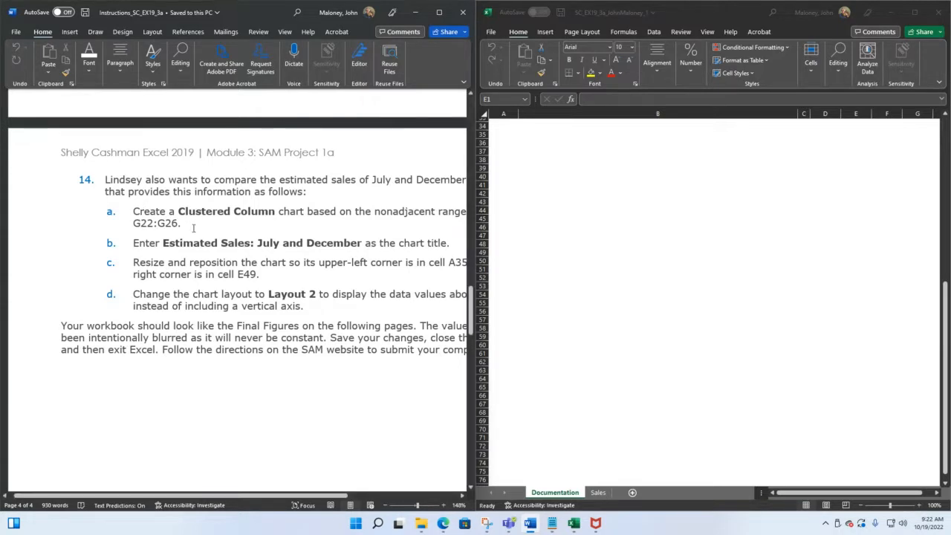
{"action": "scroll", "coordinate": [191, 237], "scroll_direction": "up", "scroll_amount": 10}
{"action": "scroll", "coordinate": [183, 264], "scroll_direction": "up", "scroll_amount": 8}
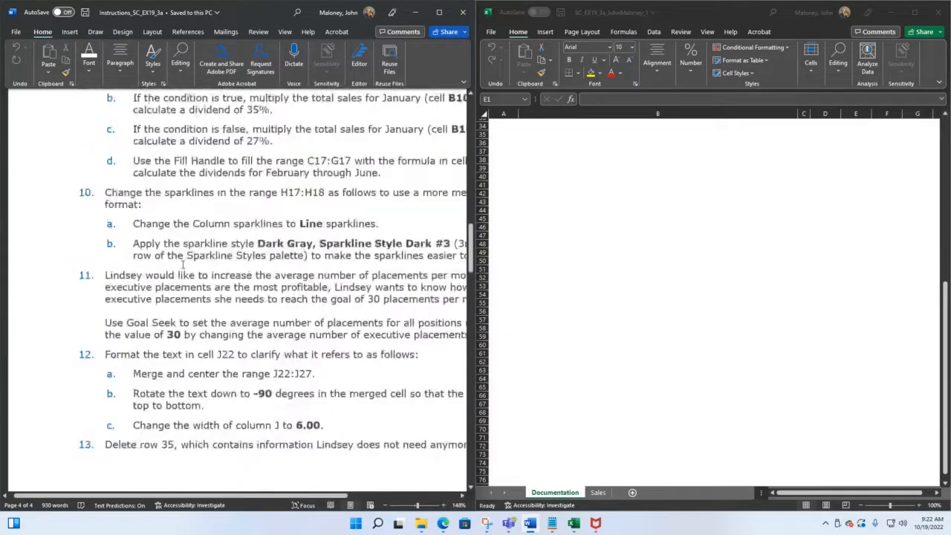
{"action": "scroll", "coordinate": [186, 265], "scroll_direction": "up", "scroll_amount": 2}
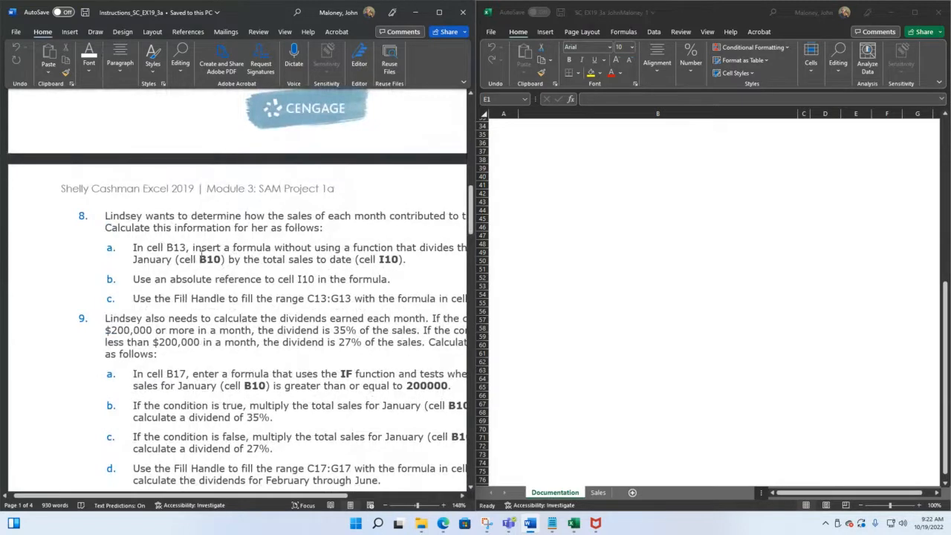
{"action": "scroll", "coordinate": [154, 261], "scroll_direction": "up", "scroll_amount": 12}
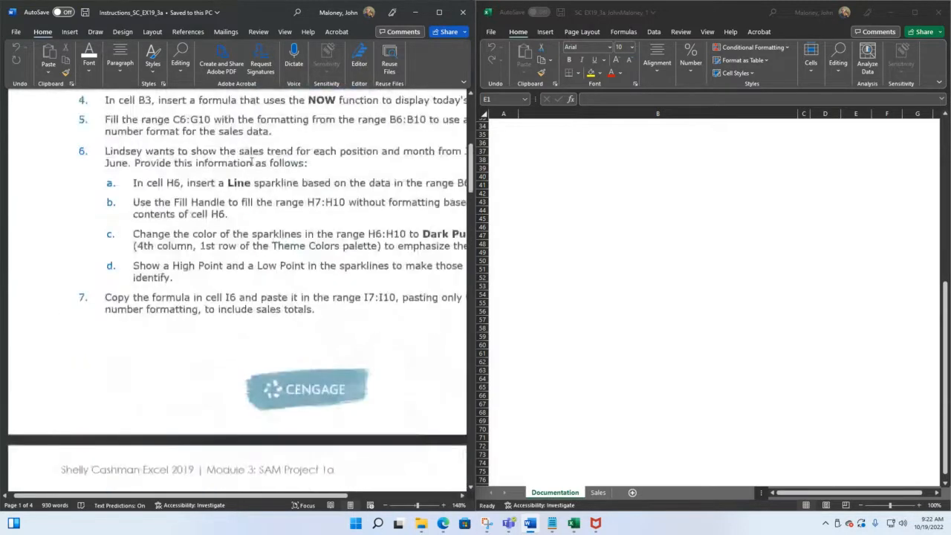
{"action": "scroll", "coordinate": [238, 119], "scroll_direction": "up", "scroll_amount": 3}
{"action": "scroll", "coordinate": [244, 90], "scroll_direction": "up", "scroll_amount": 1}
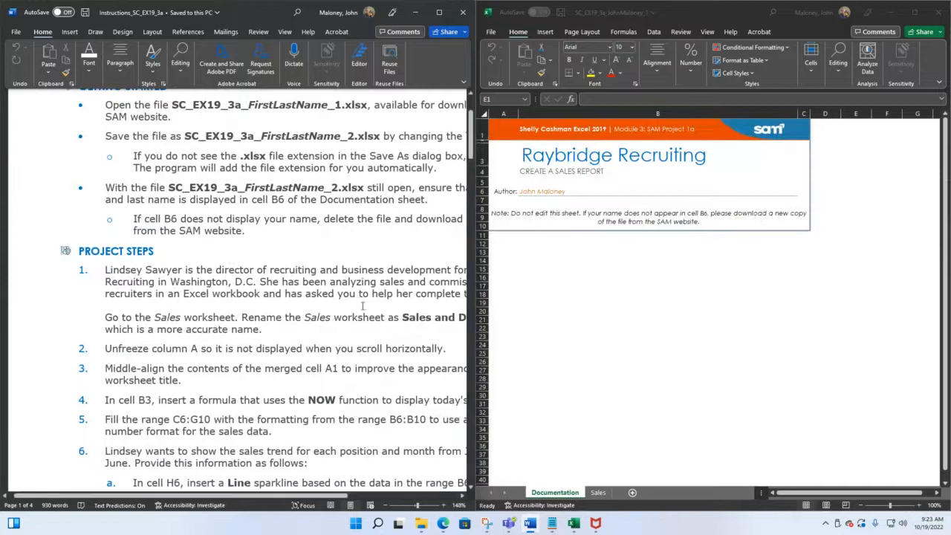
{"action": "scroll", "coordinate": [363, 306], "scroll_direction": "up", "scroll_amount": 3}
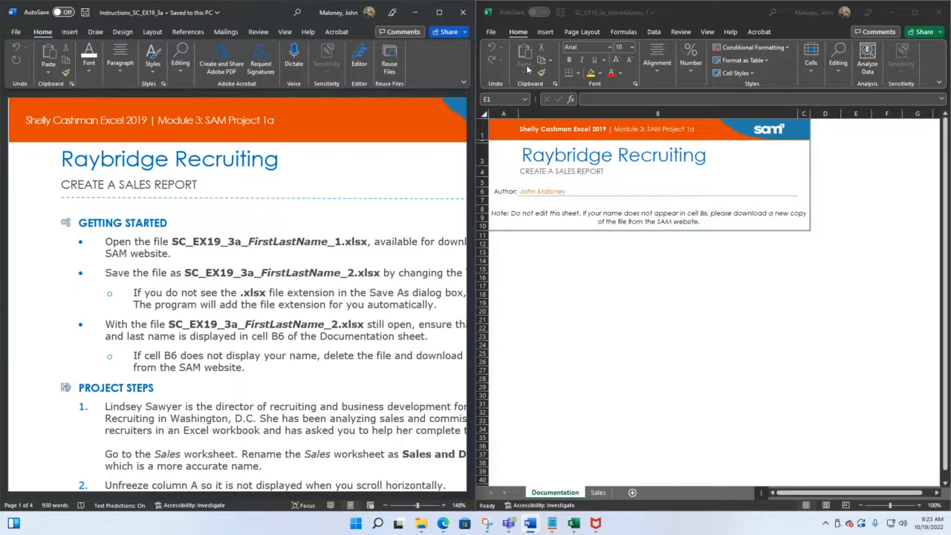
Start saving the workbook as a new file and browse to the personal profile folder under Users on the C: drive
{"action": "left_click", "coordinate": [498, 33]}
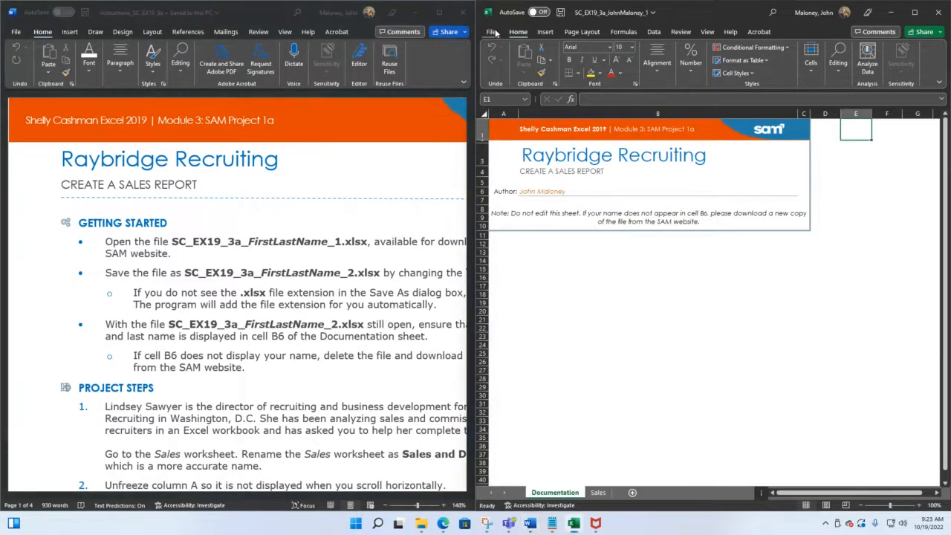
{"action": "left_click", "coordinate": [492, 32]}
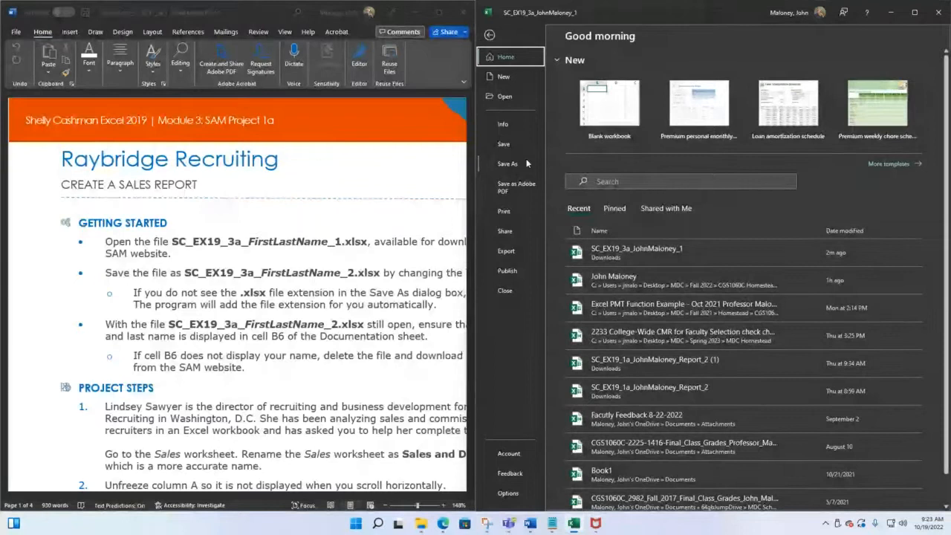
{"action": "left_click", "coordinate": [526, 161]}
{"action": "left_click", "coordinate": [607, 190]}
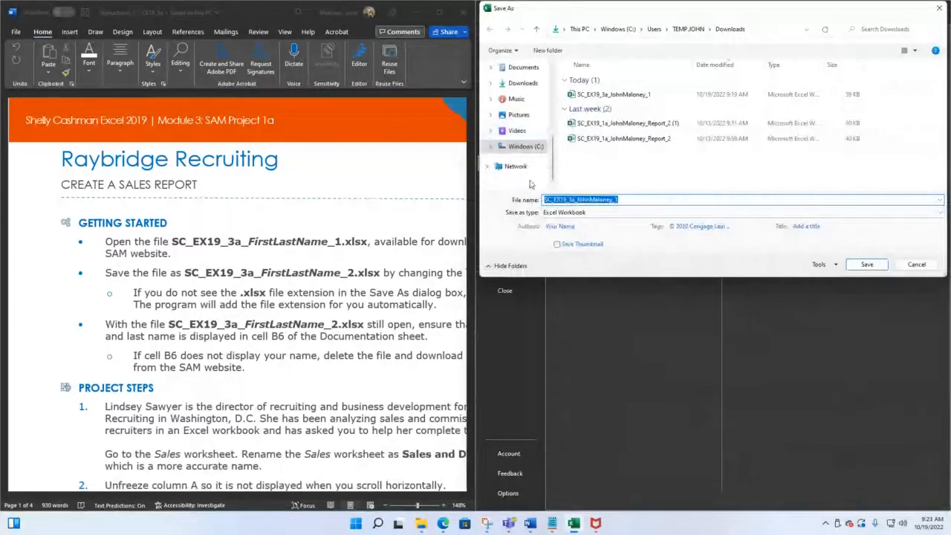
{"action": "scroll", "coordinate": [521, 130], "scroll_direction": "up", "scroll_amount": 2}
{"action": "left_click", "coordinate": [516, 119]}
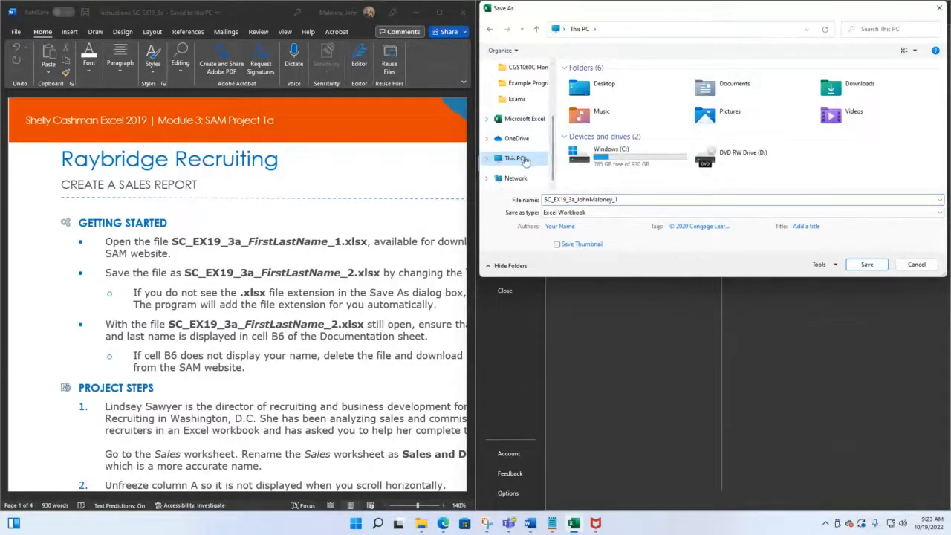
{"action": "double_click", "coordinate": [525, 162]}
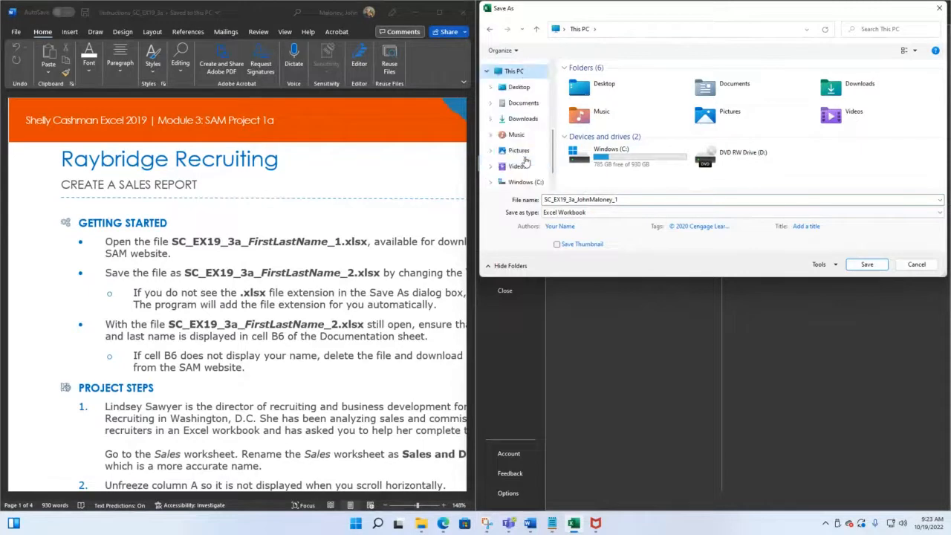
{"action": "scroll", "coordinate": [526, 161], "scroll_direction": "down", "scroll_amount": 2}
{"action": "left_click", "coordinate": [529, 152]}
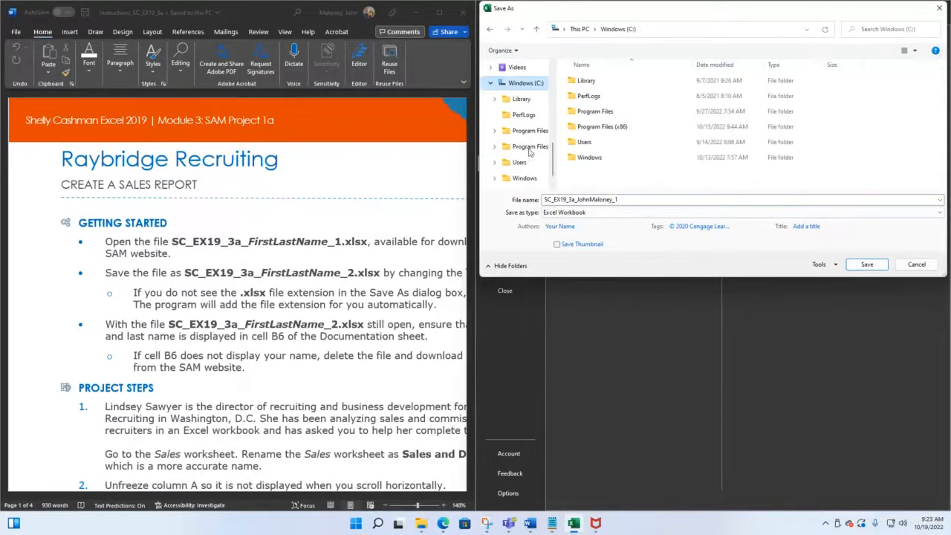
{"action": "left_click", "coordinate": [529, 161]}
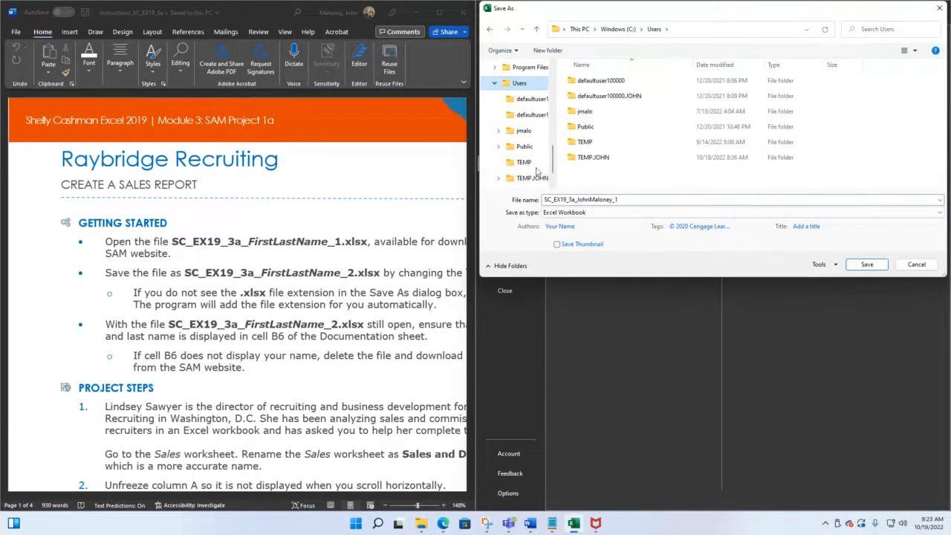
{"action": "left_click", "coordinate": [538, 133]}
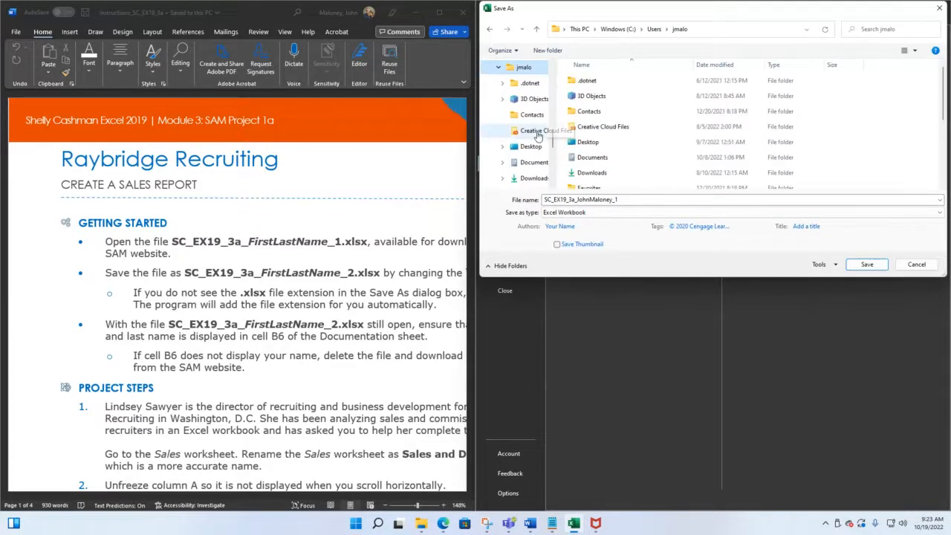
Set the save location to the CGS1060C Homestead Classes folder inside Desktop, MDC, Fall 2022
{"action": "scroll", "coordinate": [669, 149], "scroll_direction": "down", "scroll_amount": 1}
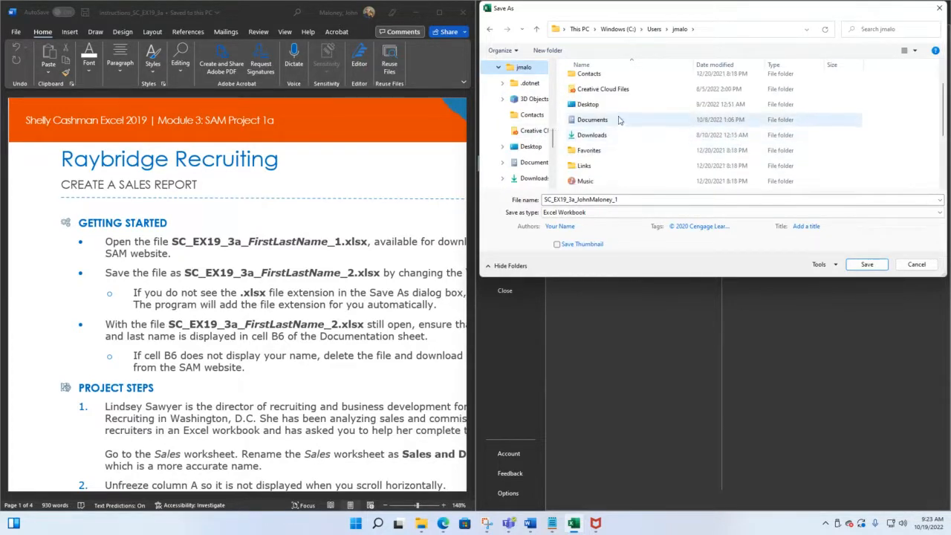
{"action": "double_click", "coordinate": [608, 108]}
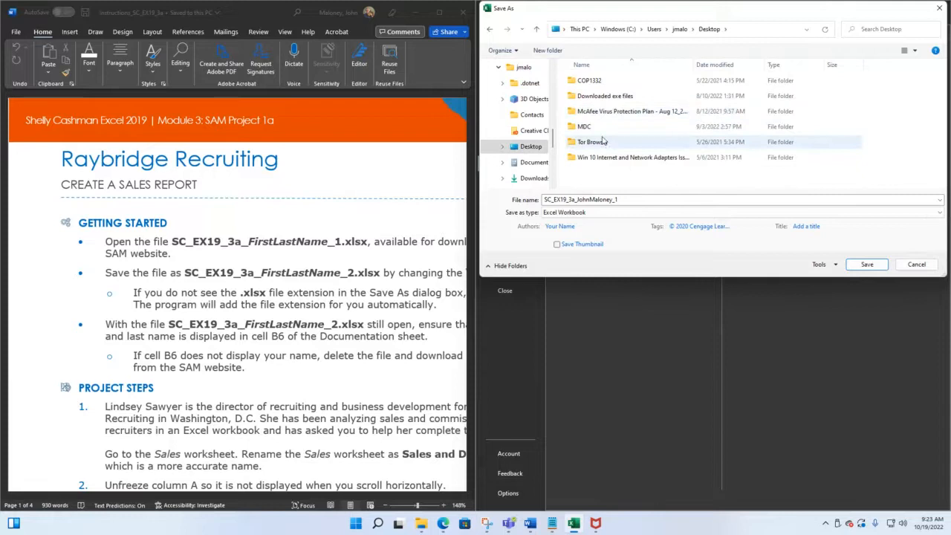
{"action": "double_click", "coordinate": [606, 126]}
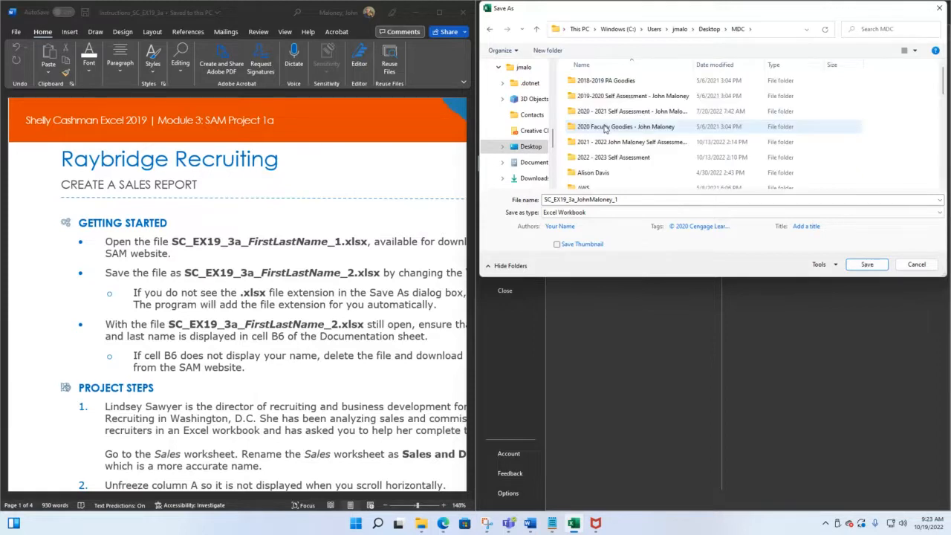
{"action": "scroll", "coordinate": [609, 128], "scroll_direction": "down", "scroll_amount": 5}
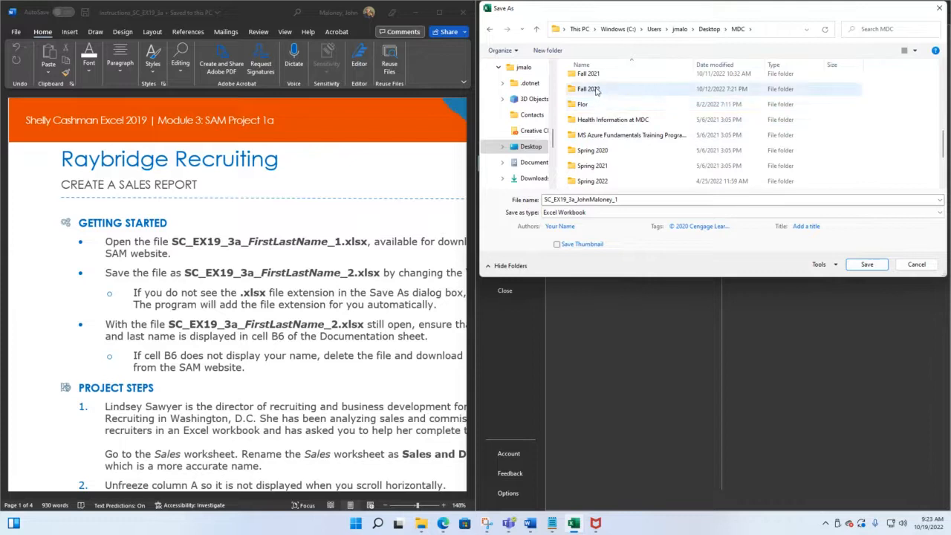
{"action": "double_click", "coordinate": [599, 89]}
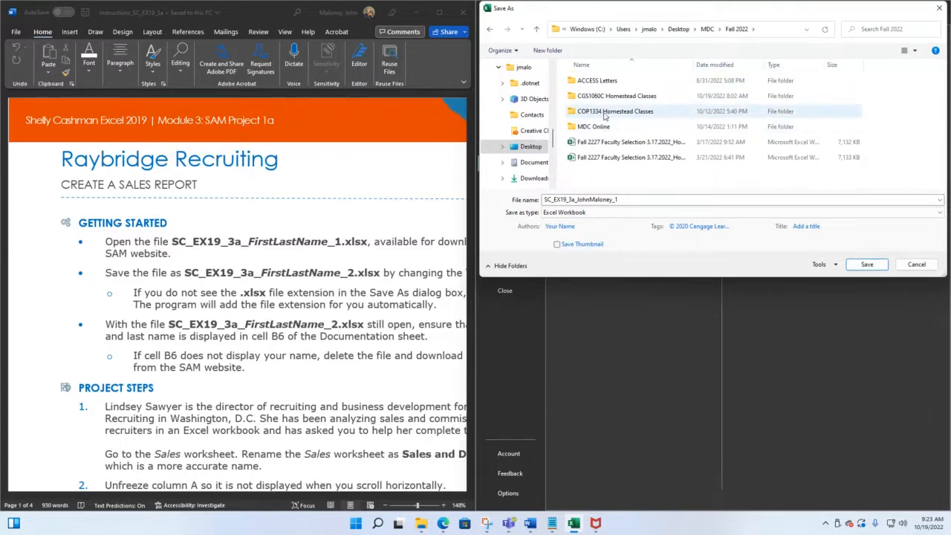
{"action": "double_click", "coordinate": [611, 96]}
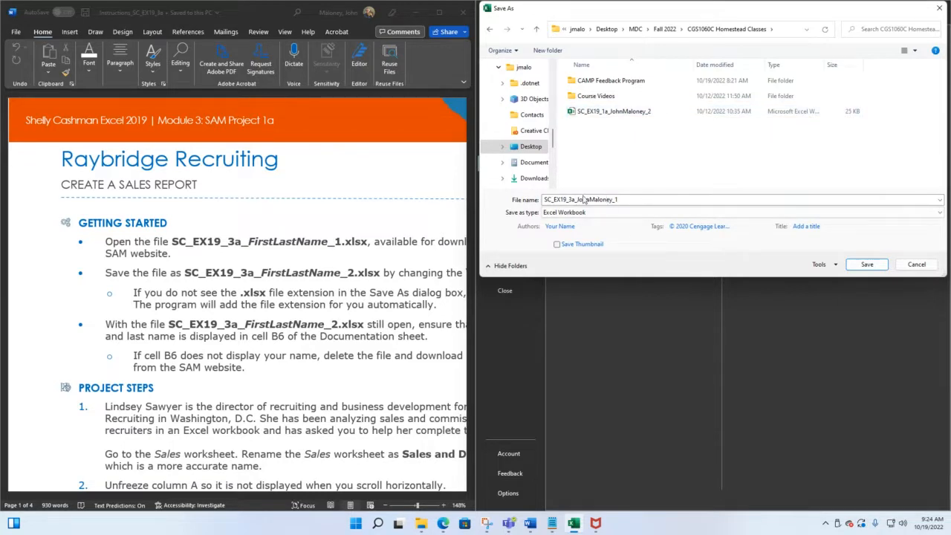
Change the 1 at the end of the file name to 2 and save the workbook
{"action": "double_click", "coordinate": [621, 200]}
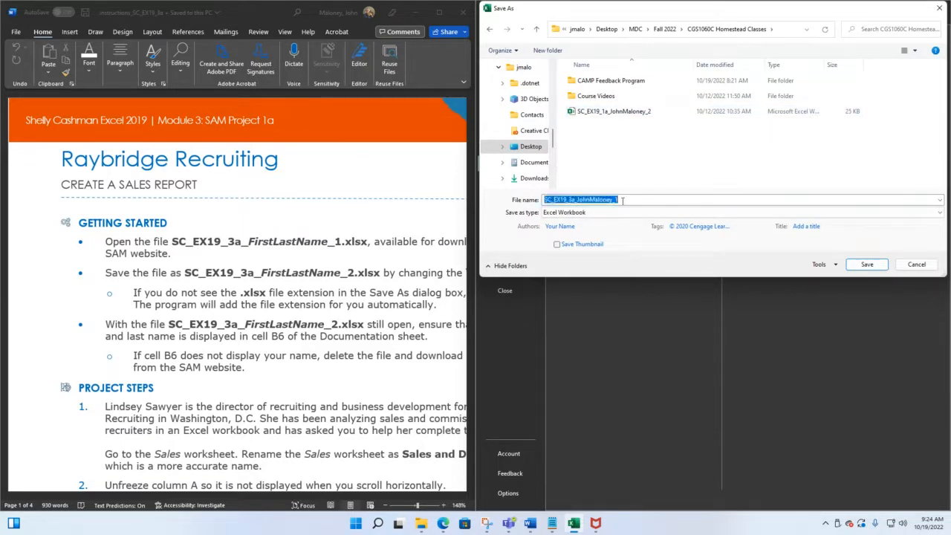
{"action": "left_click", "coordinate": [622, 200]}
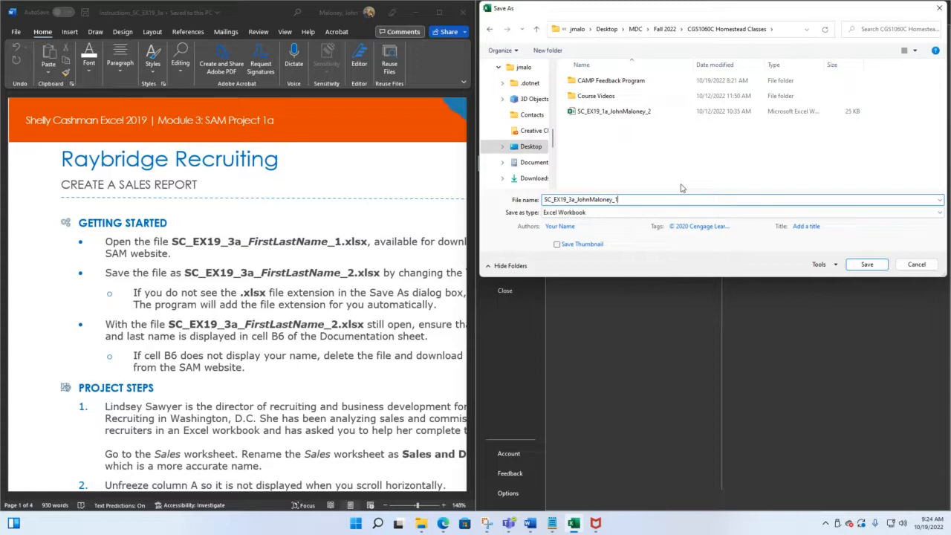
{"action": "key", "text": "BackSpace"}
{"action": "type", "text": "2"}
{"action": "left_click", "coordinate": [867, 265]}
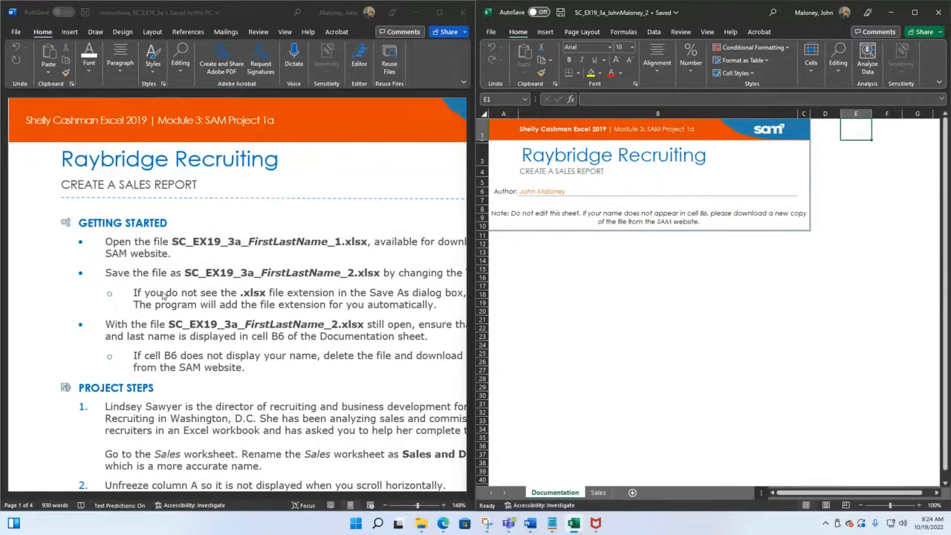
Review the Getting Started and Project Steps sections of the instructions, highlighting the note about the .xlsx file extension
{"action": "scroll", "coordinate": [163, 295], "scroll_direction": "down", "scroll_amount": 3}
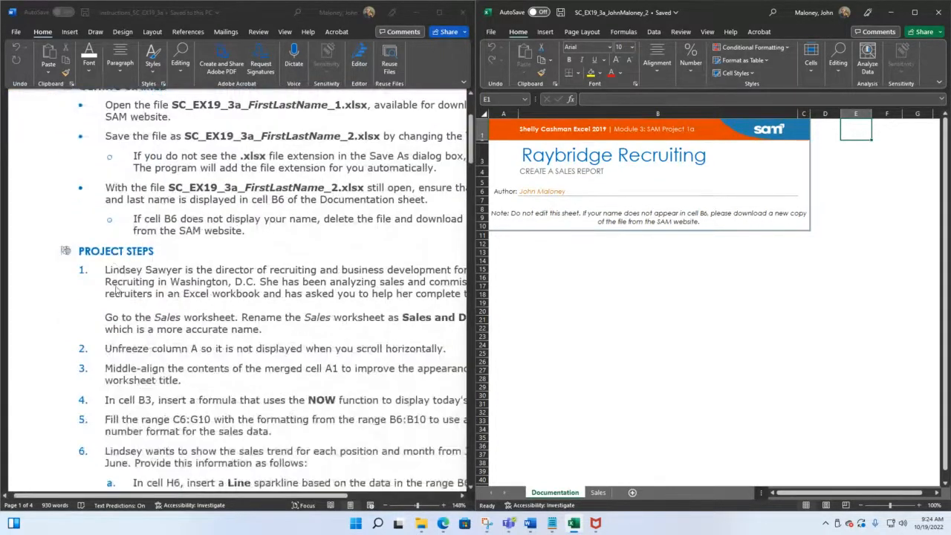
{"action": "scroll", "coordinate": [169, 288], "scroll_direction": "down", "scroll_amount": 2}
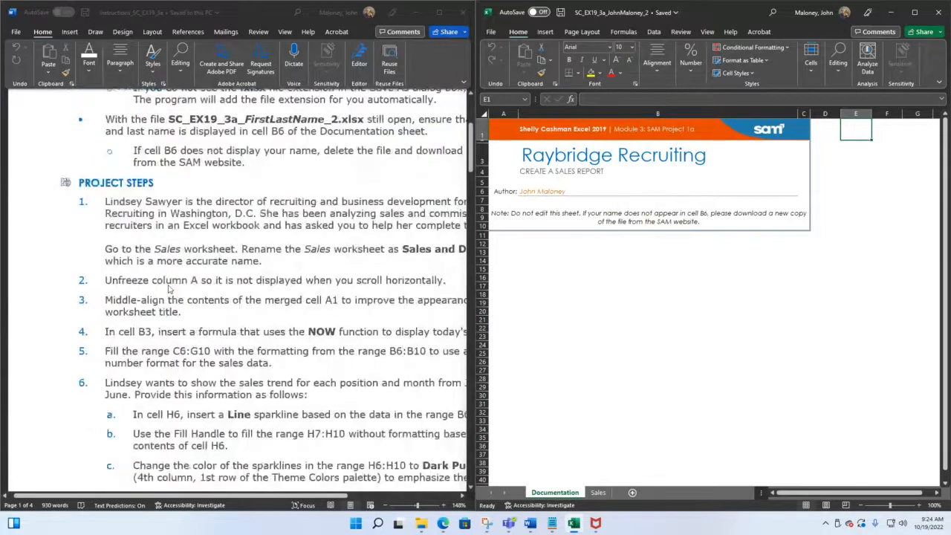
{"action": "scroll", "coordinate": [169, 288], "scroll_direction": "down", "scroll_amount": 5}
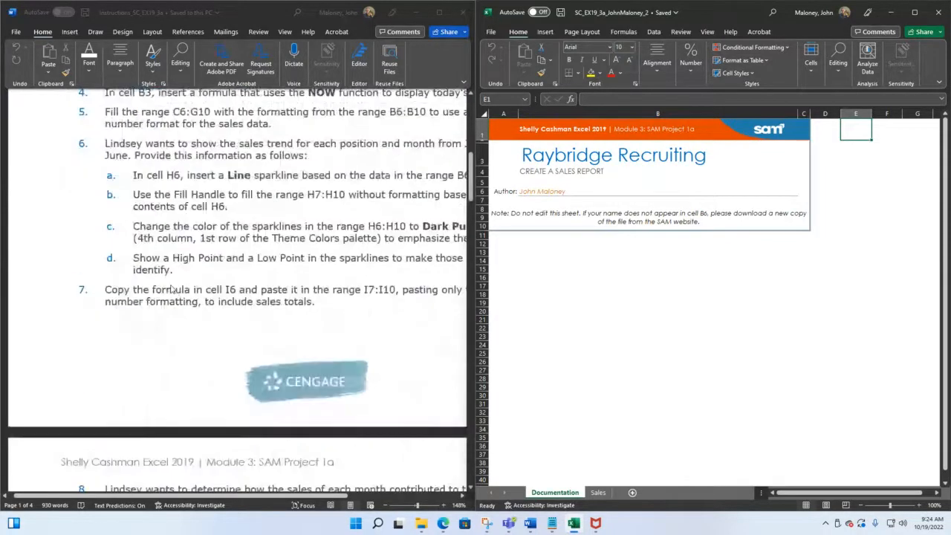
{"action": "scroll", "coordinate": [169, 288], "scroll_direction": "up", "scroll_amount": 10}
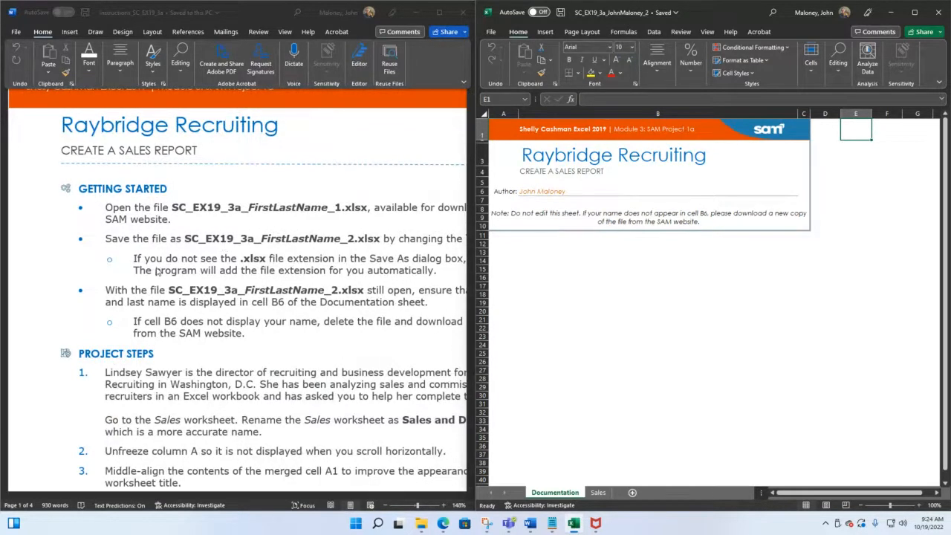
{"action": "left_click", "coordinate": [136, 261]}
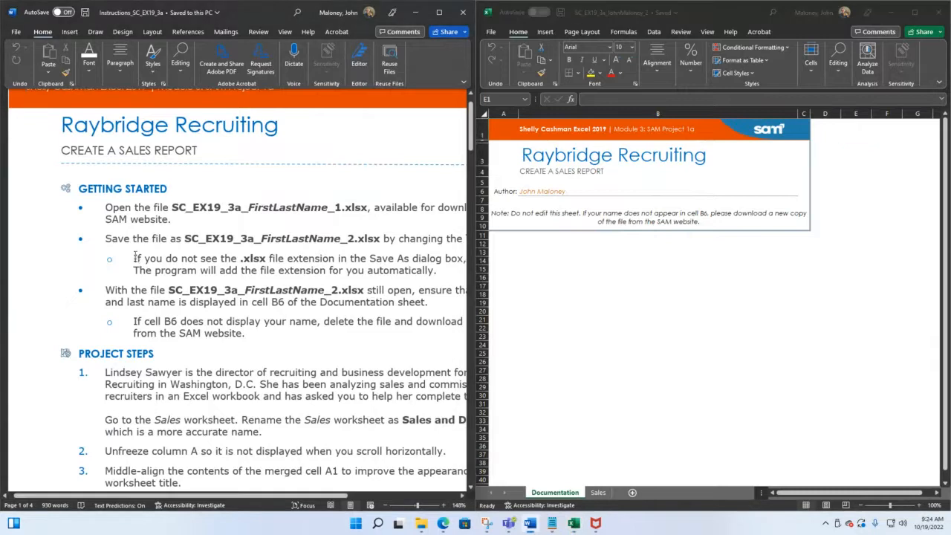
{"action": "left_click_drag", "start_coordinate": [135, 260], "coordinate": [456, 272]}
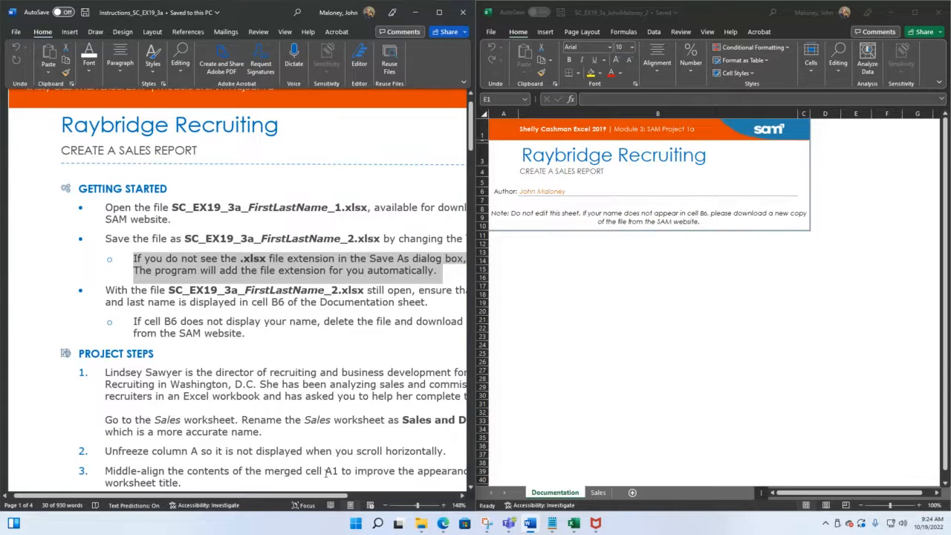
{"action": "left_click_drag", "start_coordinate": [325, 495], "coordinate": [427, 264]}
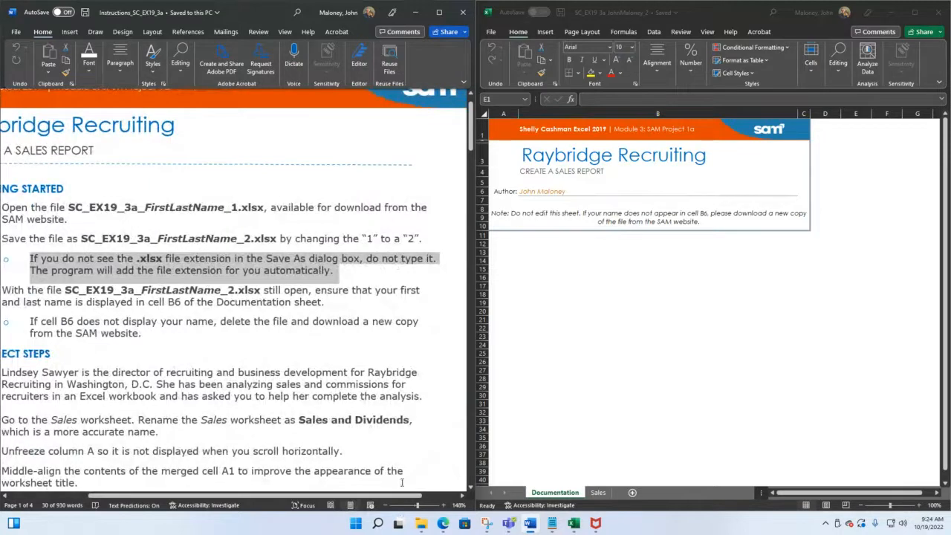
{"action": "left_click_drag", "start_coordinate": [401, 494], "coordinate": [294, 530]}
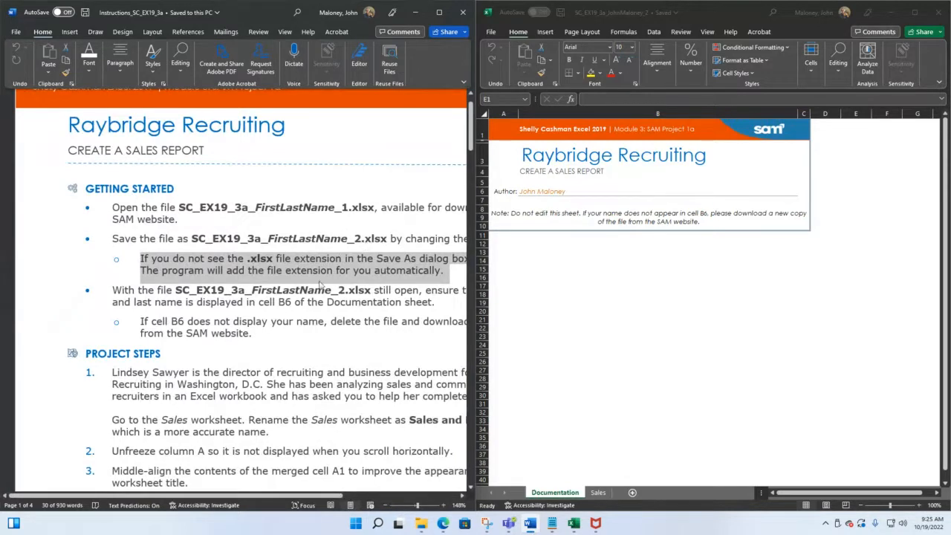
{"action": "left_click", "coordinate": [132, 282]}
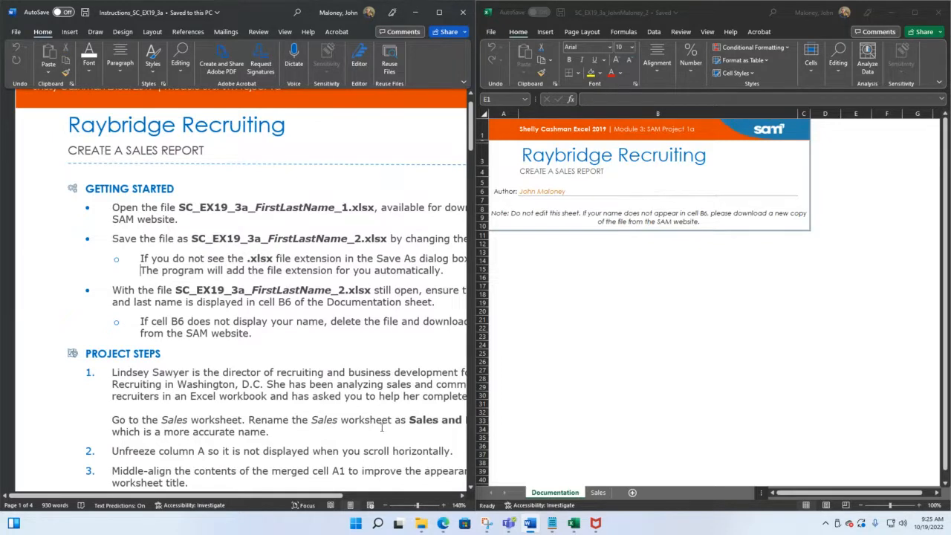
{"action": "left_click_drag", "start_coordinate": [332, 495], "coordinate": [406, 508]}
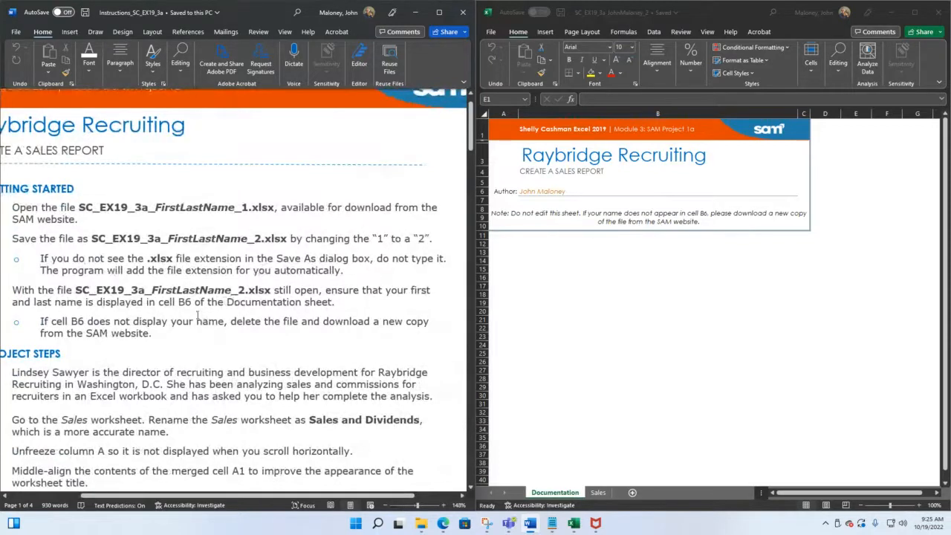
View the Sales worksheet and check the author name in cell B6 of the Documentation sheet
{"action": "left_click", "coordinate": [600, 498]}
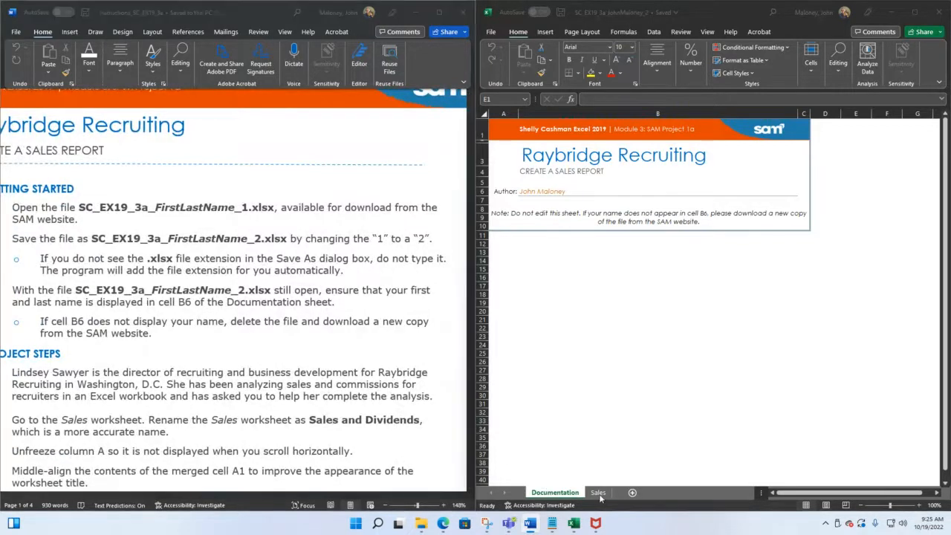
{"action": "left_click", "coordinate": [598, 495]}
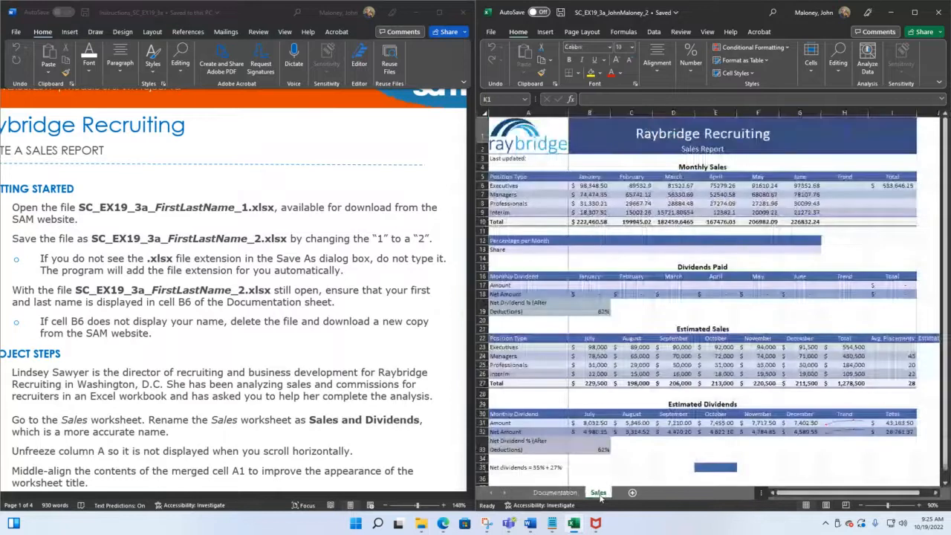
{"action": "left_click", "coordinate": [550, 497]}
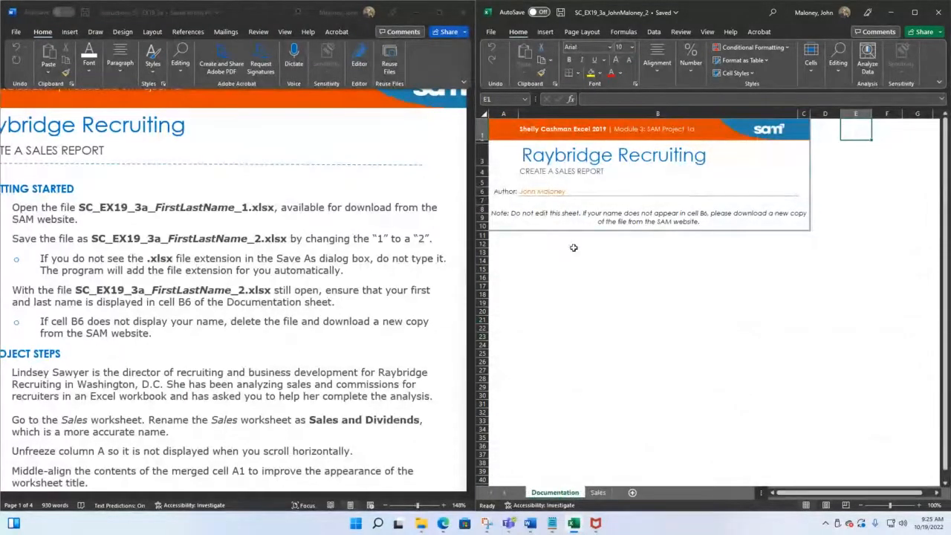
{"action": "left_click", "coordinate": [544, 184]}
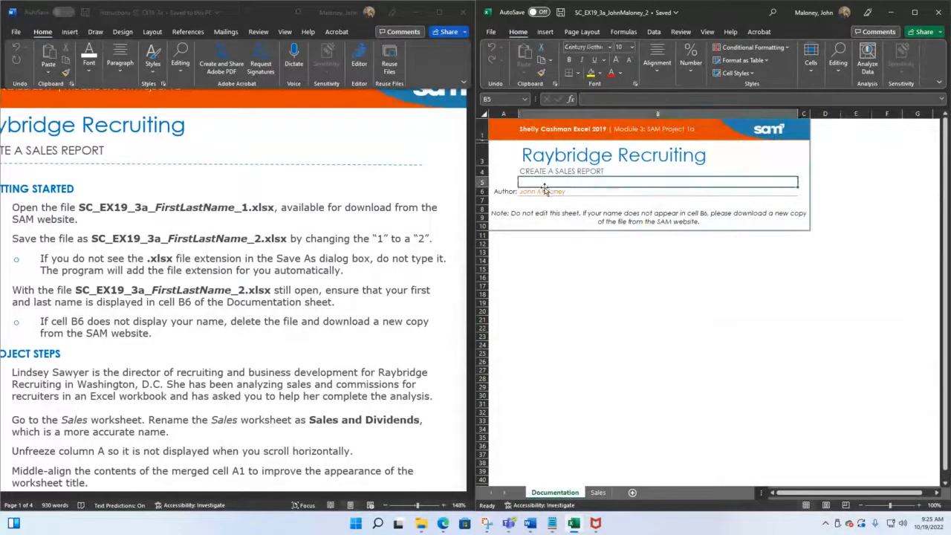
{"action": "left_click", "coordinate": [544, 191]}
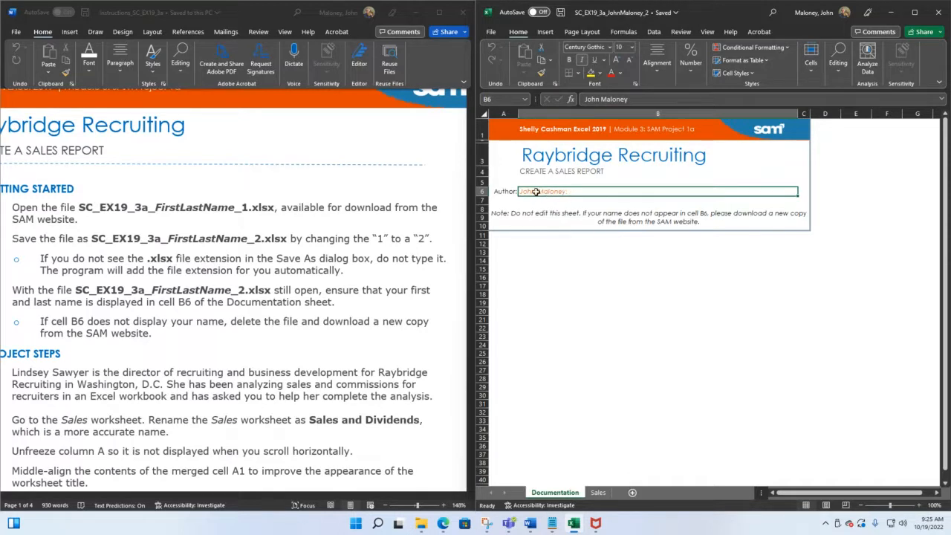
{"action": "key", "text": "ctrl+i"}
Read the first project steps in the instructions document, including the renaming of the Sales worksheet
{"action": "scroll", "coordinate": [211, 280], "scroll_direction": "down", "scroll_amount": 1}
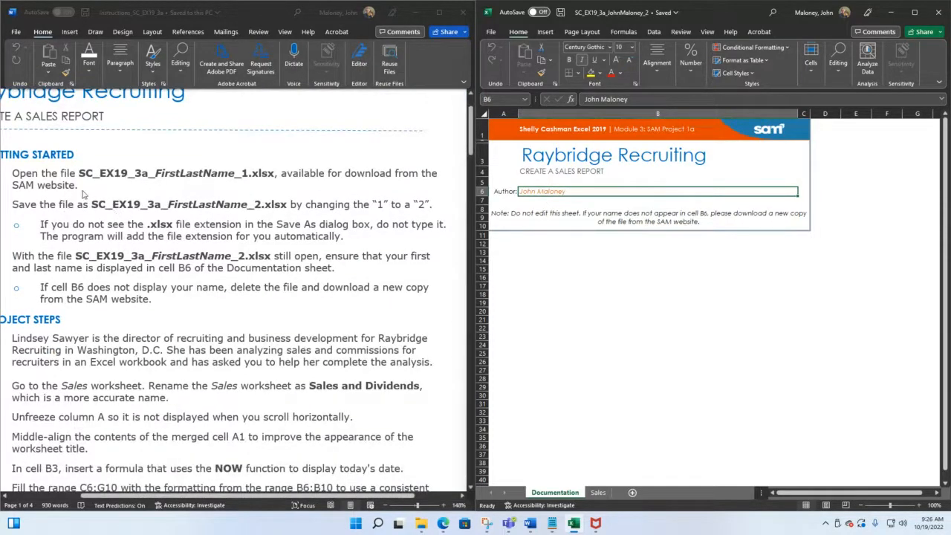
{"action": "scroll", "coordinate": [85, 201], "scroll_direction": "down", "scroll_amount": 2}
{"action": "left_click_drag", "start_coordinate": [327, 496], "coordinate": [247, 497]}
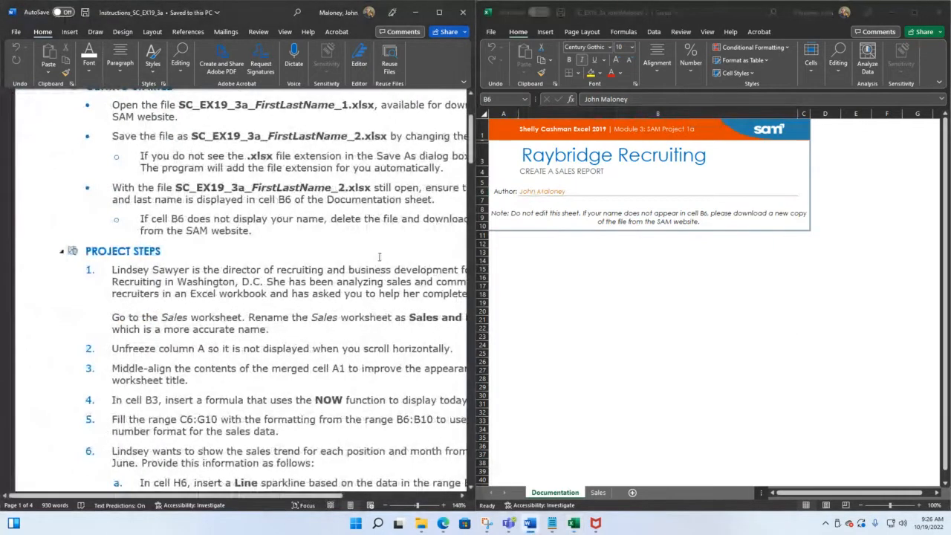
{"action": "scroll", "coordinate": [216, 253], "scroll_direction": "down", "scroll_amount": 1}
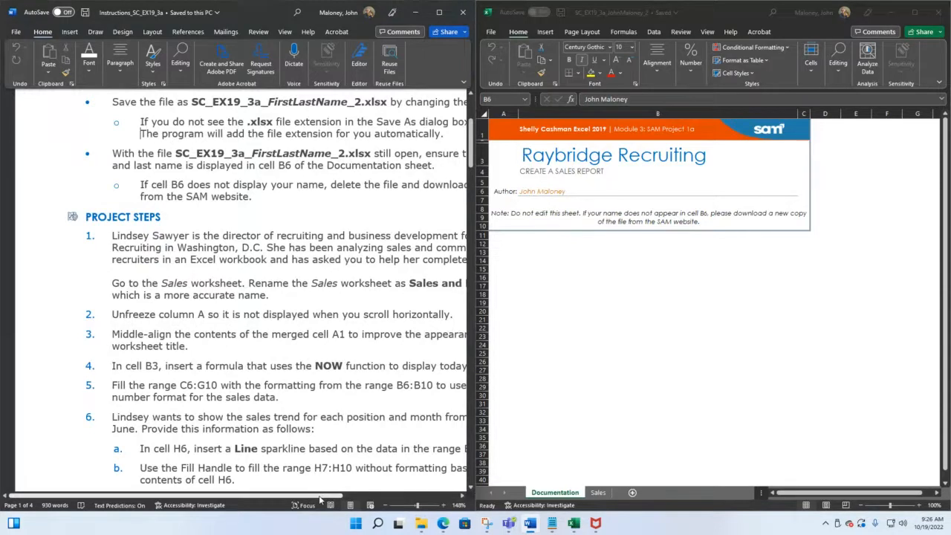
Highlight the project step 1 instruction about renaming the Sales worksheet and go to that worksheet
{"action": "left_click_drag", "start_coordinate": [321, 500], "coordinate": [372, 511]}
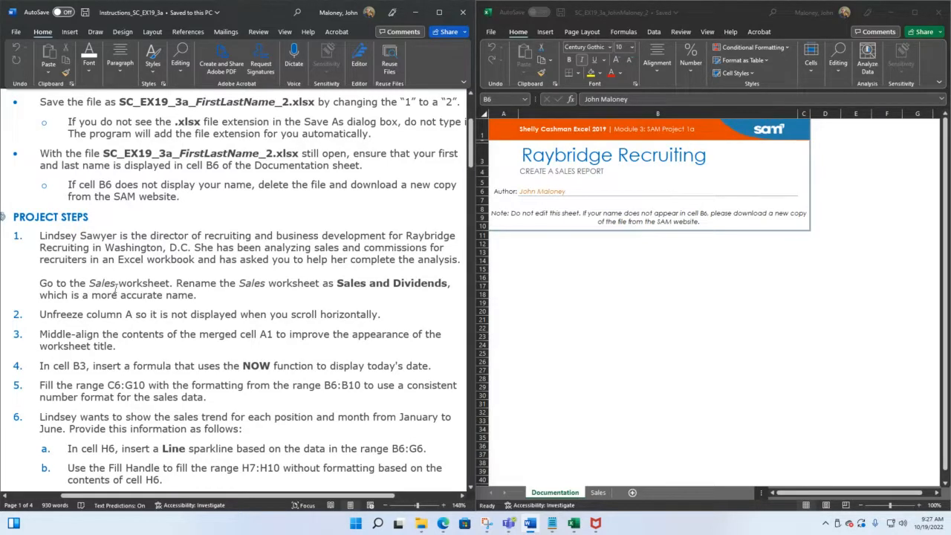
{"action": "left_click_drag", "start_coordinate": [40, 283], "coordinate": [447, 283]}
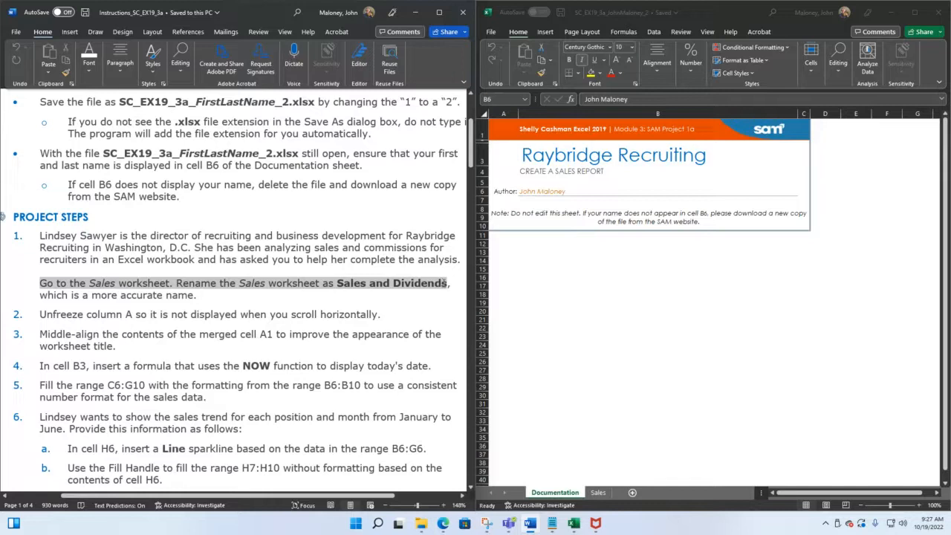
{"action": "left_click_drag", "start_coordinate": [447, 283], "coordinate": [445, 295]}
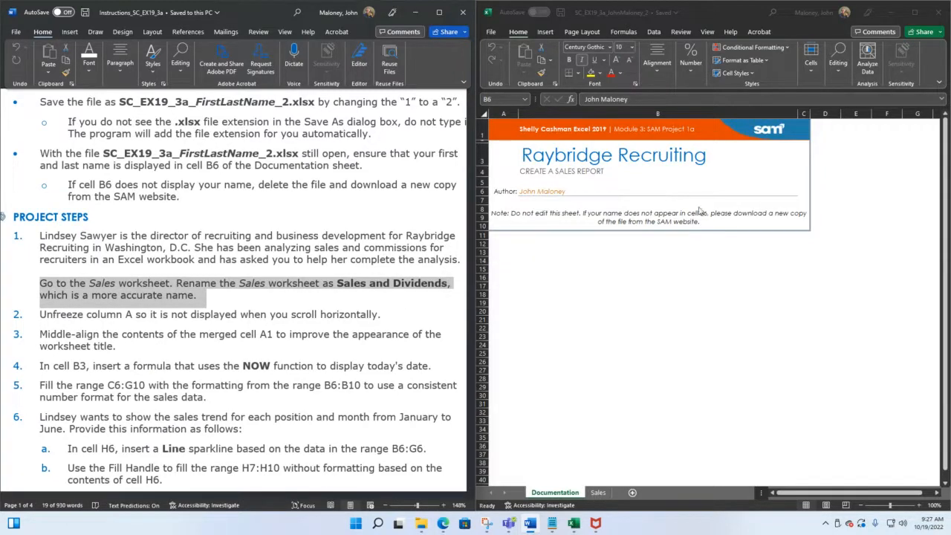
{"action": "left_click", "coordinate": [599, 494]}
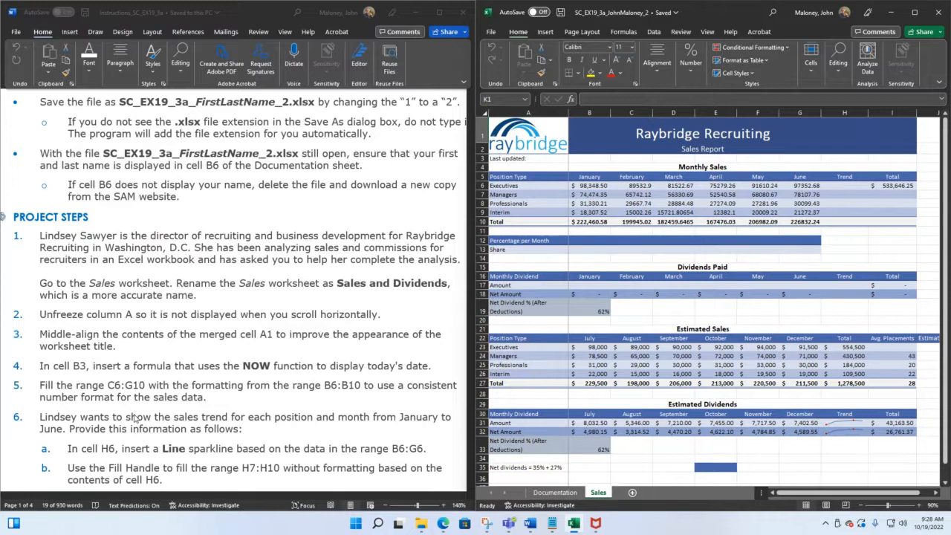
{"action": "triple_click", "coordinate": [109, 291]}
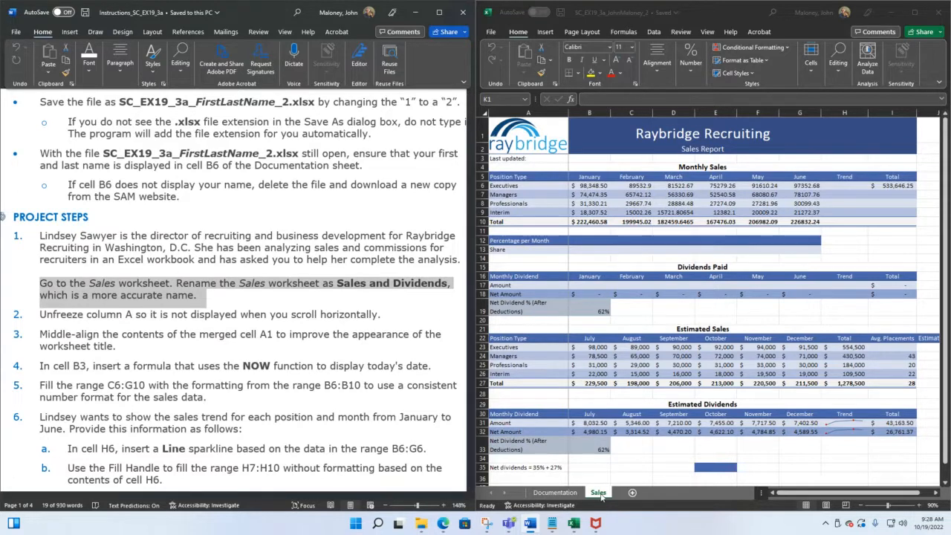
Rename the Sales worksheet as Sales and Dividends
{"action": "left_click", "coordinate": [599, 494]}
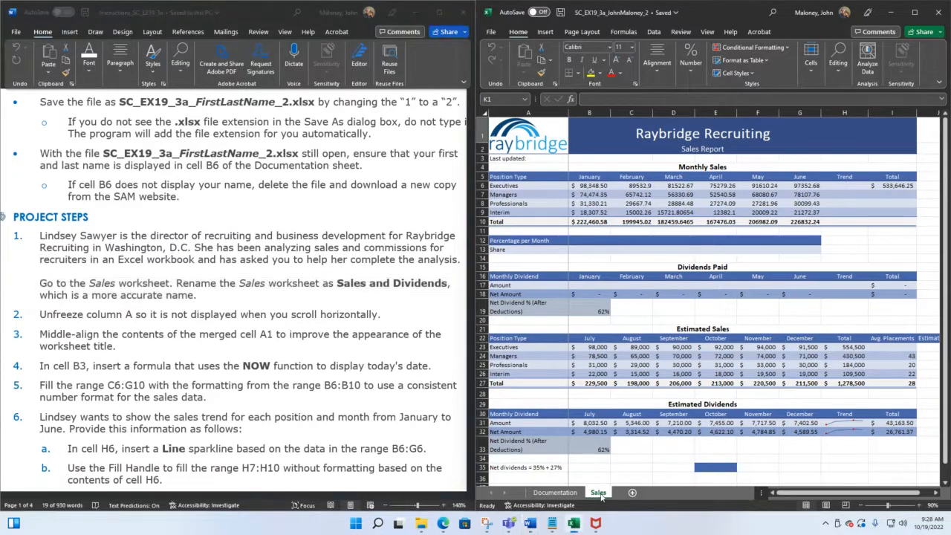
{"action": "right_click", "coordinate": [601, 497]}
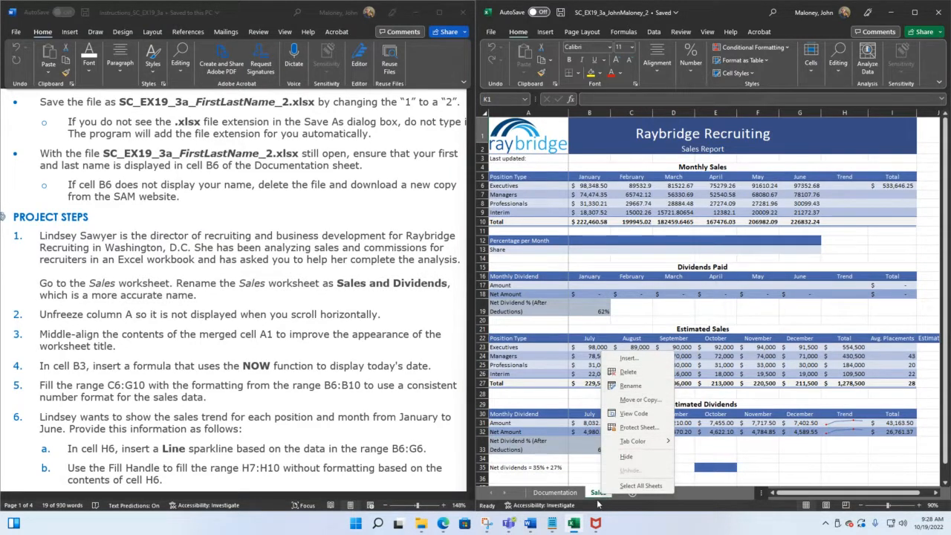
{"action": "left_click", "coordinate": [598, 496]}
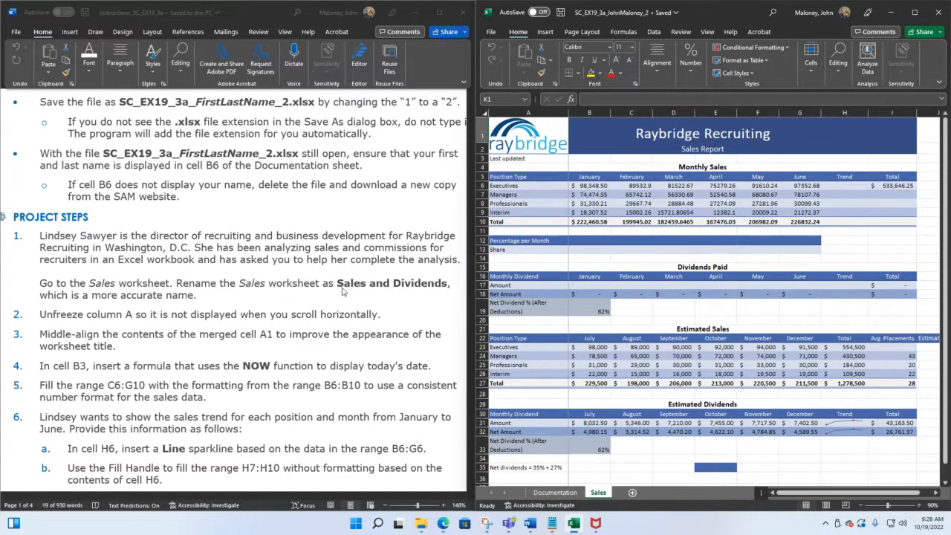
{"action": "double_click", "coordinate": [598, 494]}
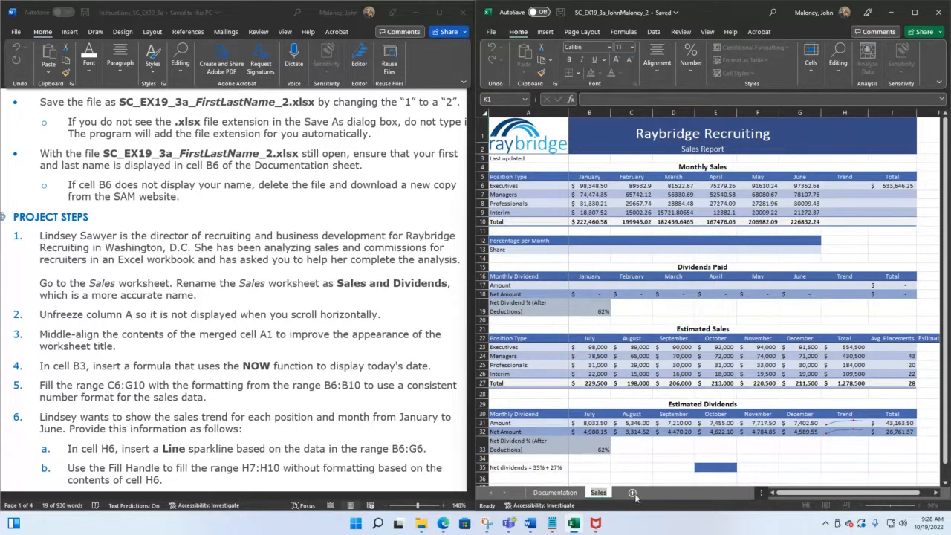
{"action": "type", "text": "Sales and"}
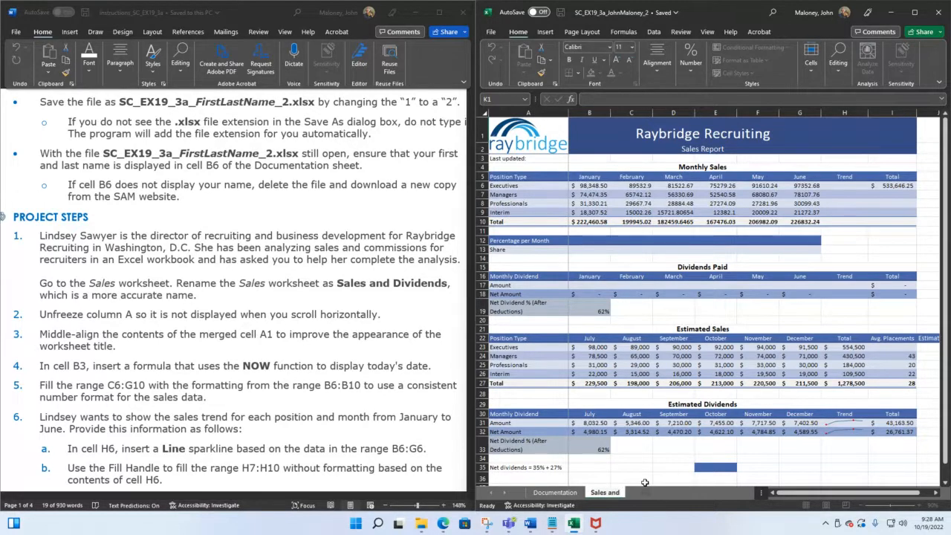
{"action": "type", "text": " Dividends"}
{"action": "key", "text": "Return"}
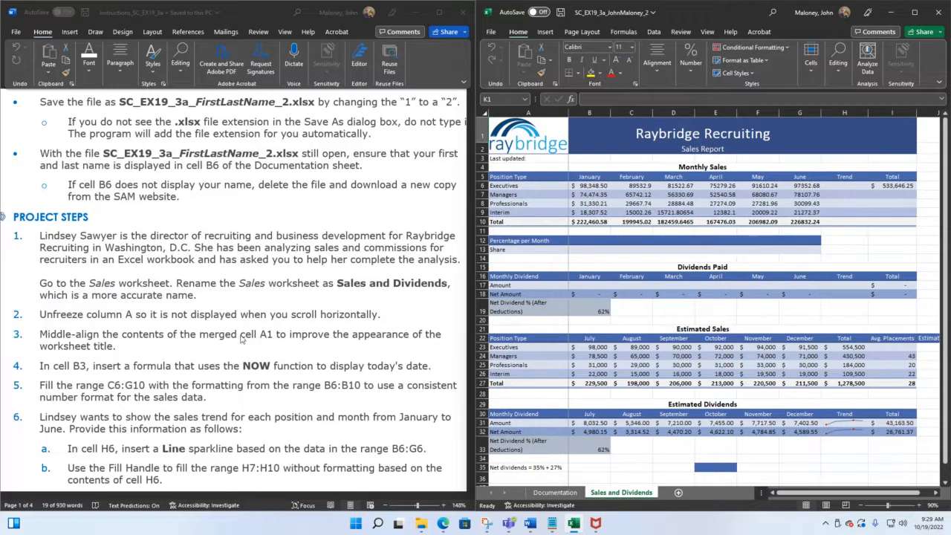
Read project step 2 and examine how the frozen column A behaves when the Sales and Dividends worksheet is scrolled
{"action": "triple_click", "coordinate": [214, 290]}
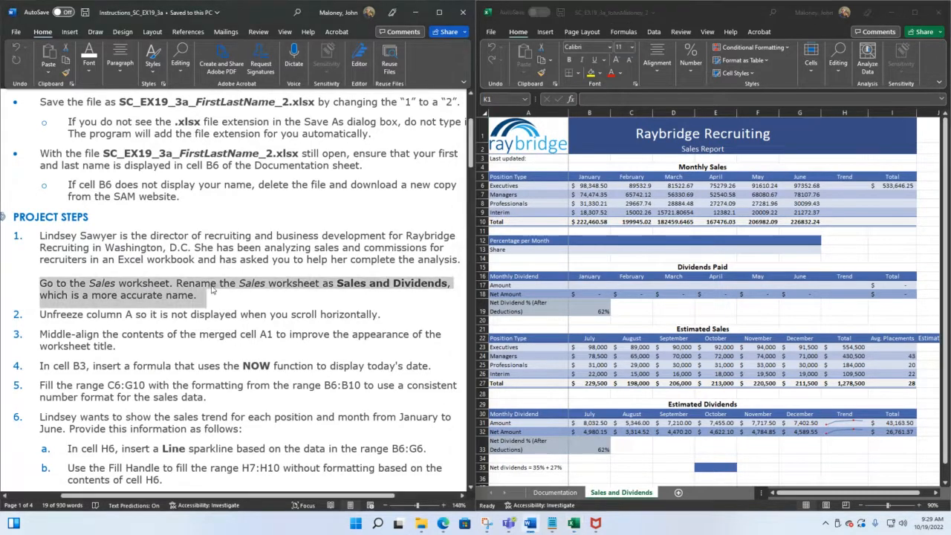
{"action": "left_click", "coordinate": [222, 315]}
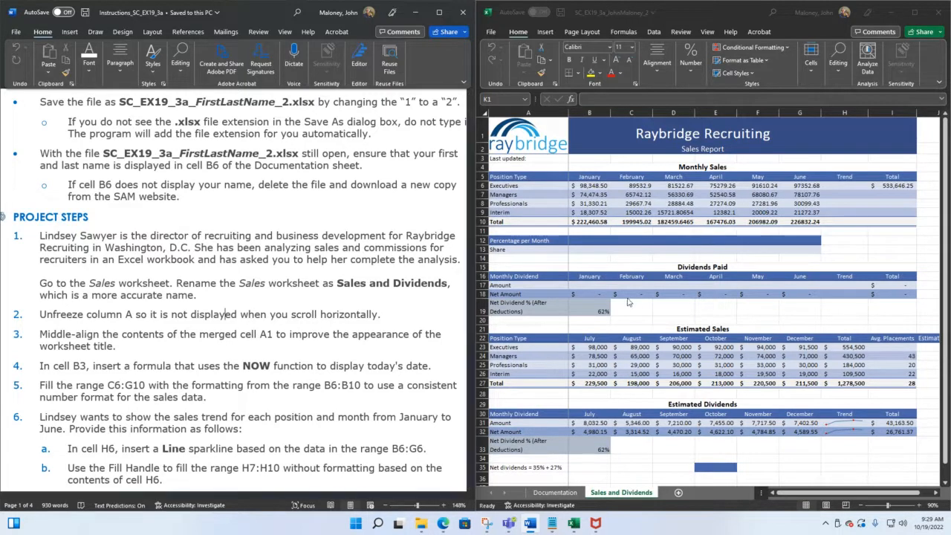
{"action": "left_click", "coordinate": [541, 138]}
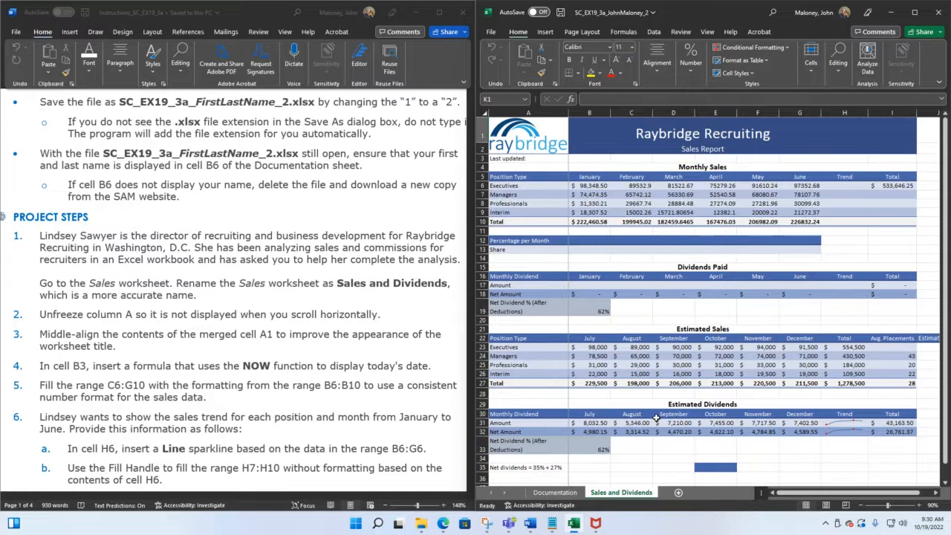
{"action": "scroll", "coordinate": [868, 382], "scroll_direction": "down", "scroll_amount": 3}
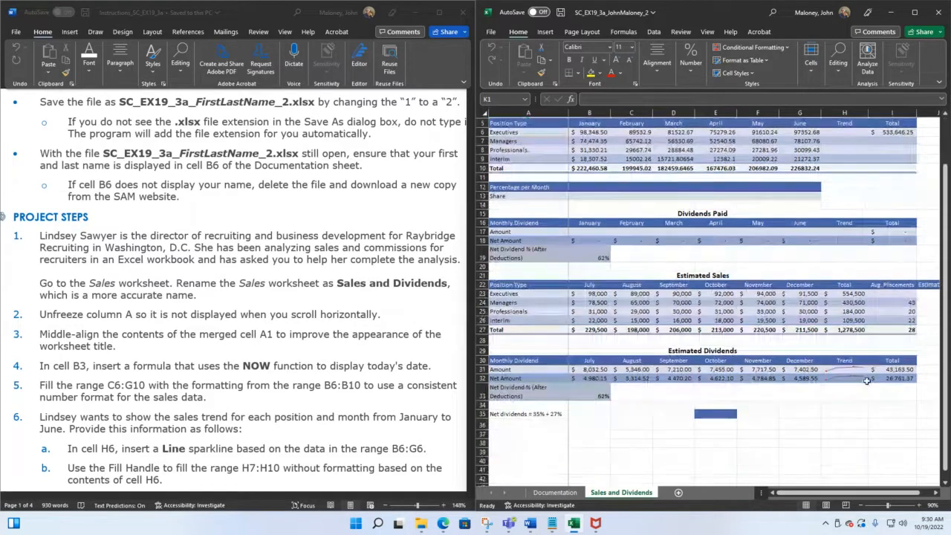
{"action": "scroll", "coordinate": [869, 382], "scroll_direction": "down", "scroll_amount": 7}
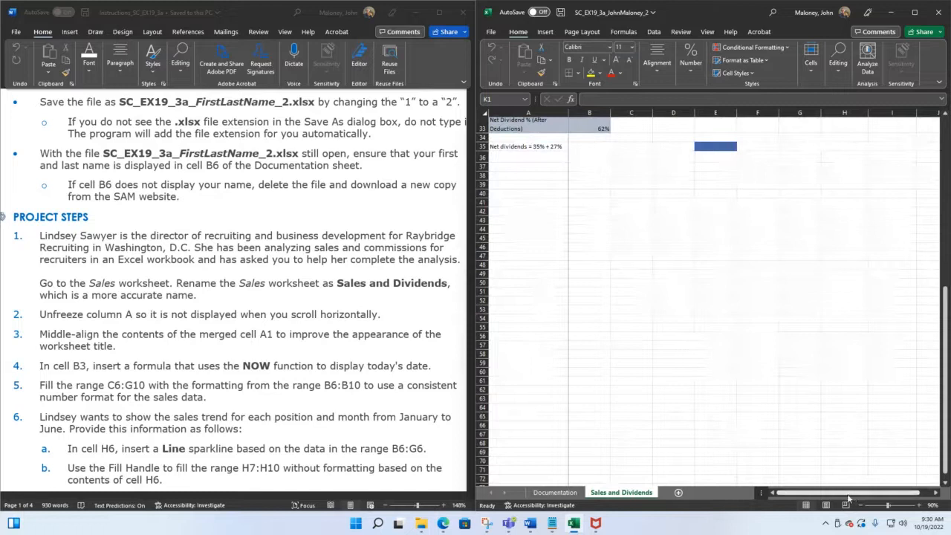
{"action": "left_click_drag", "start_coordinate": [848, 496], "coordinate": [899, 498]}
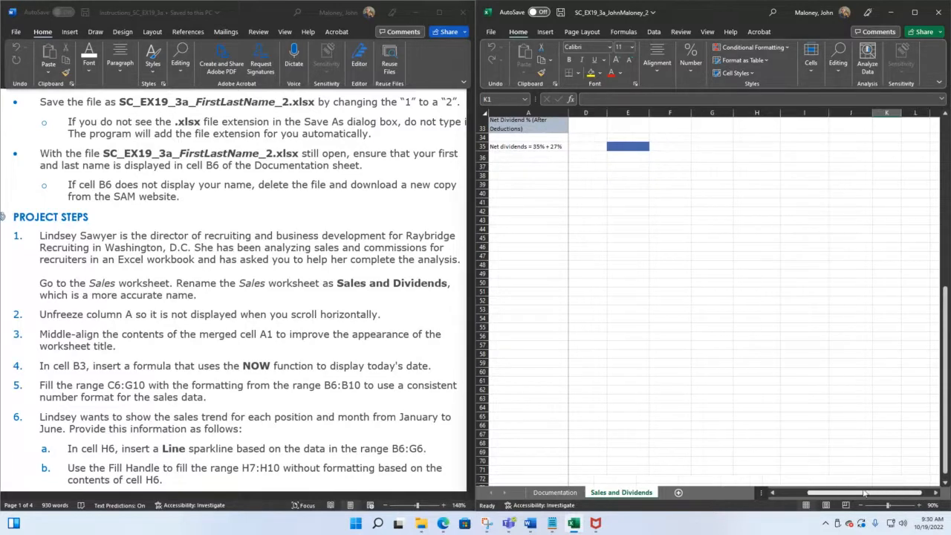
{"action": "left_click_drag", "start_coordinate": [841, 494], "coordinate": [868, 495]}
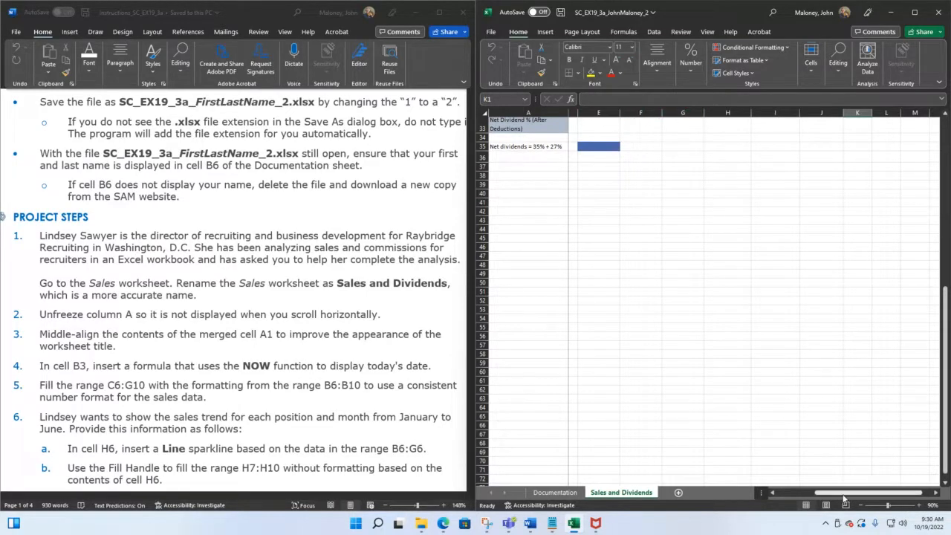
{"action": "left_click_drag", "start_coordinate": [845, 497], "coordinate": [913, 492]}
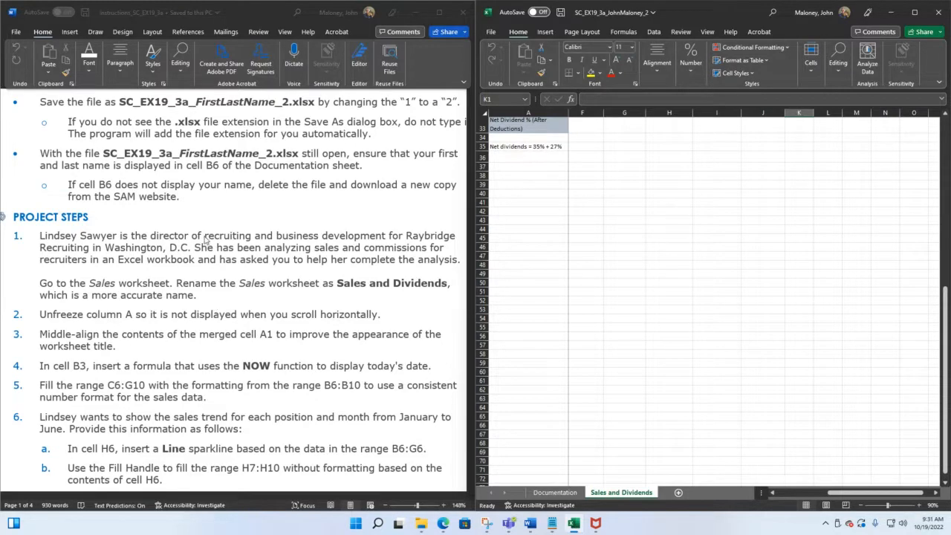
{"action": "scroll", "coordinate": [217, 236], "scroll_direction": "up", "scroll_amount": 4}
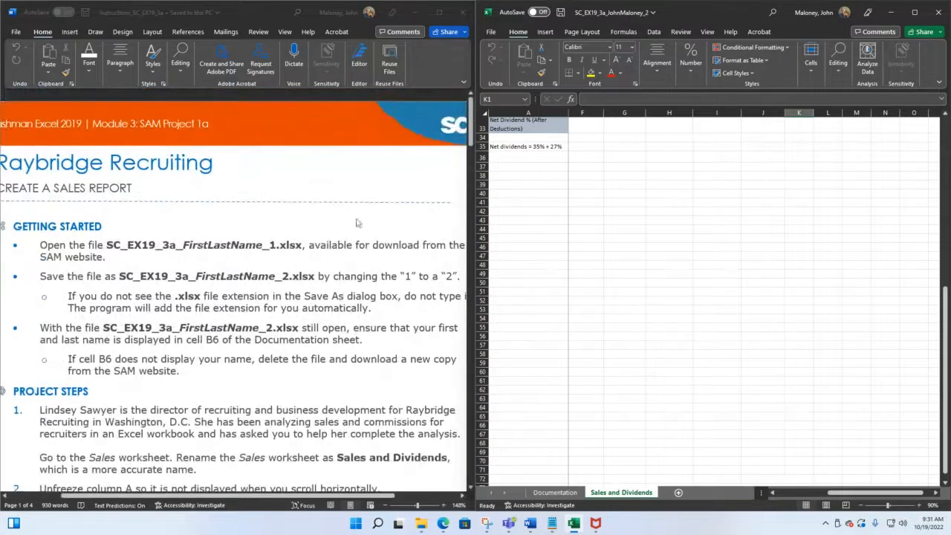
{"action": "scroll", "coordinate": [799, 236], "scroll_direction": "up", "scroll_amount": 1}
{"action": "scroll", "coordinate": [798, 235], "scroll_direction": "up", "scroll_amount": 10}
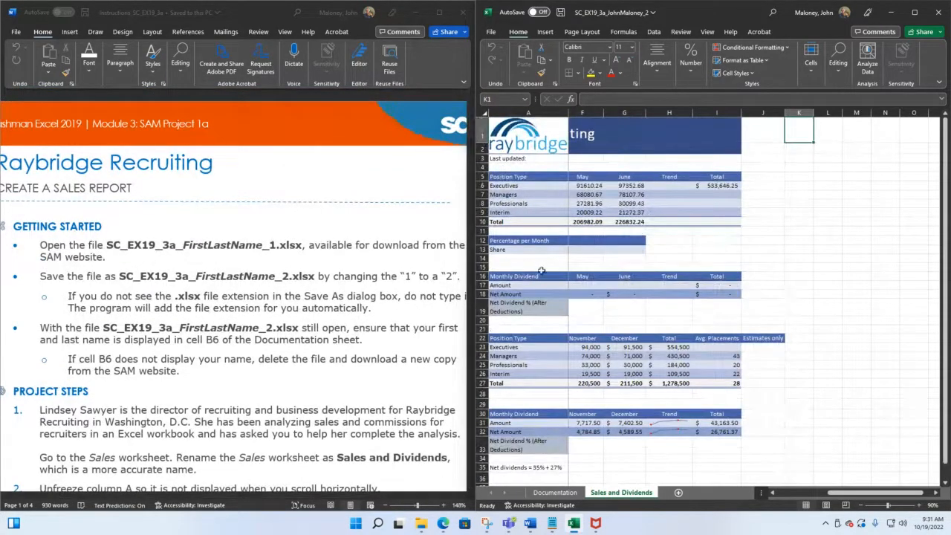
Unfreeze column A of the Sales and Dividends worksheet
{"action": "left_click", "coordinate": [706, 32]}
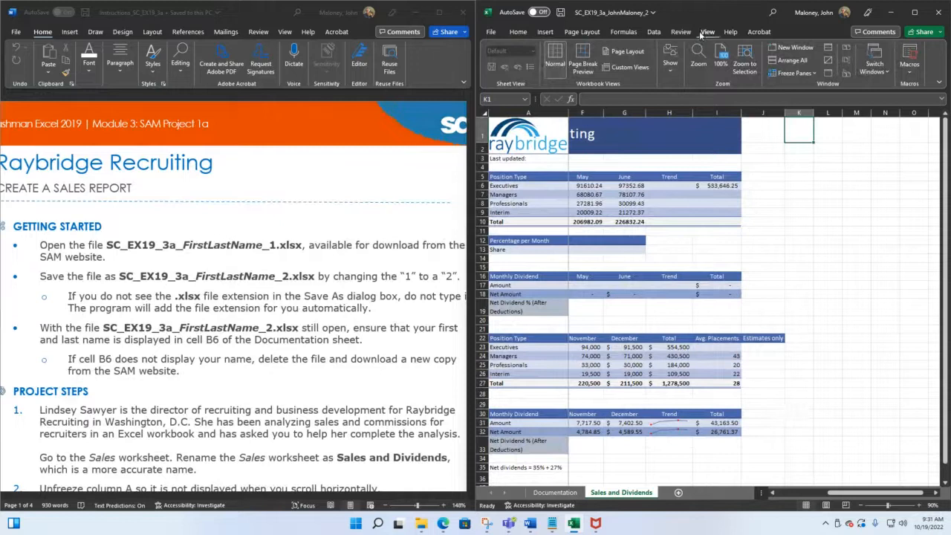
{"action": "left_click", "coordinate": [815, 73]}
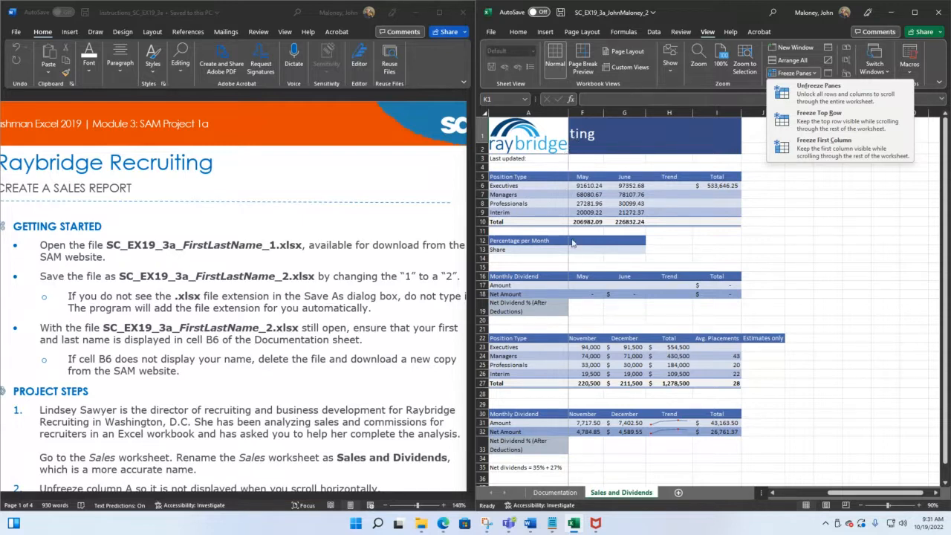
{"action": "left_click", "coordinate": [780, 96]}
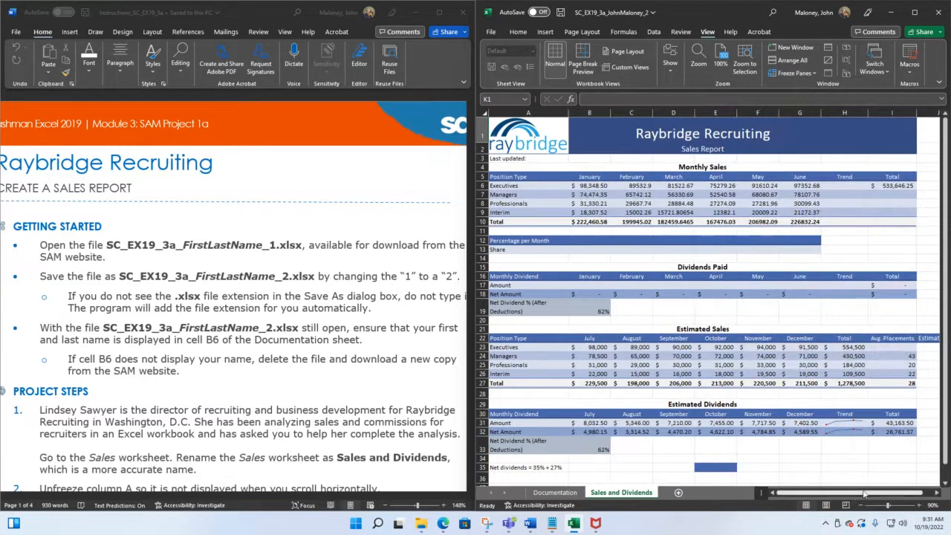
Check how column A behaves during horizontal scrolling and save the workbook
{"action": "left_click_drag", "start_coordinate": [864, 494], "coordinate": [912, 507]}
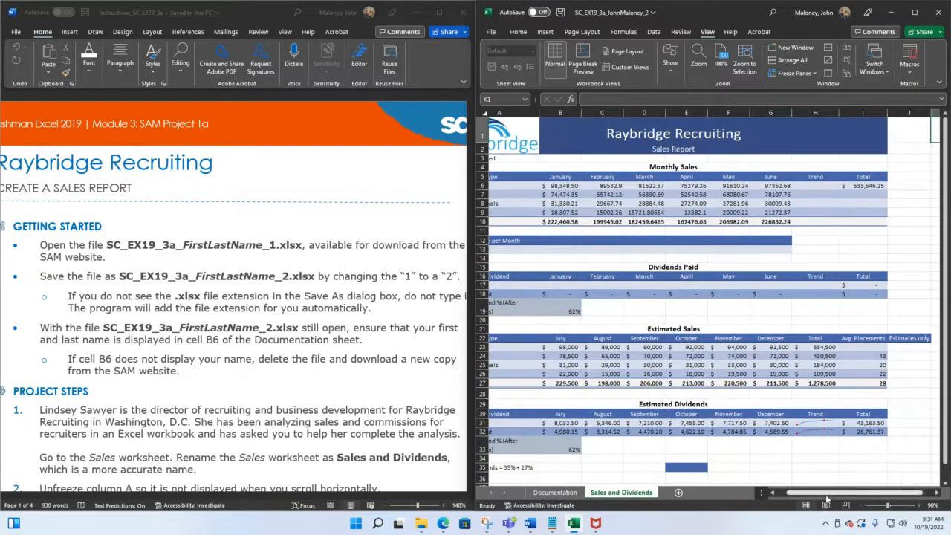
{"action": "left_click_drag", "start_coordinate": [825, 498], "coordinate": [834, 498]}
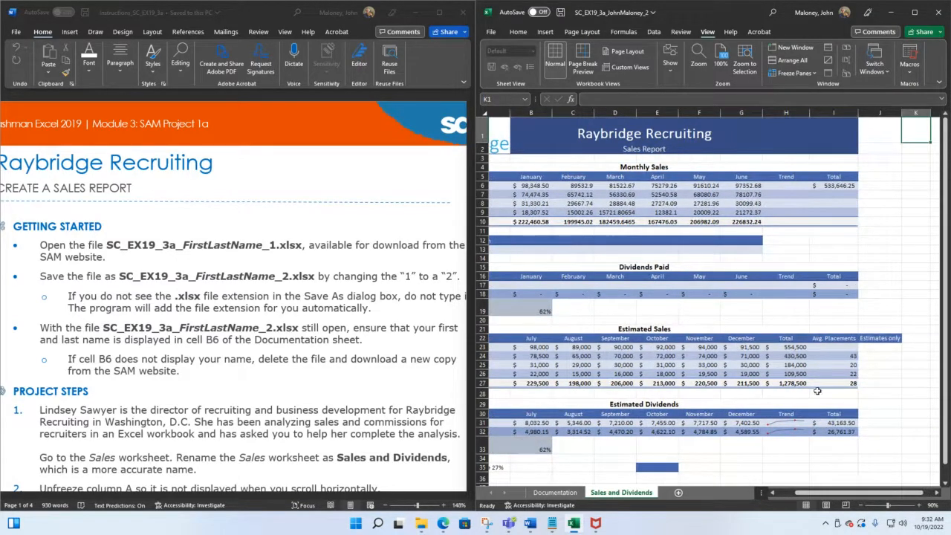
{"action": "left_click_drag", "start_coordinate": [840, 495], "coordinate": [847, 495]}
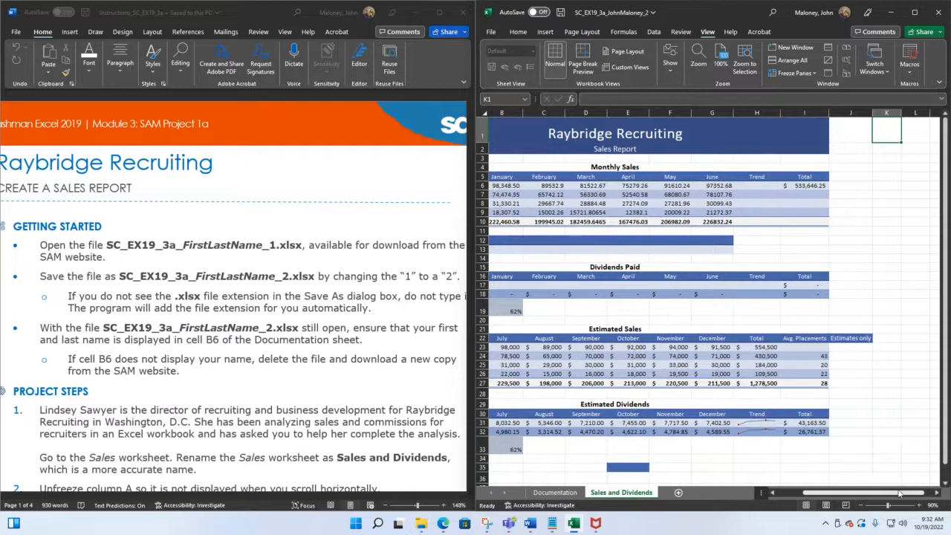
{"action": "left_click_drag", "start_coordinate": [899, 494], "coordinate": [870, 494]}
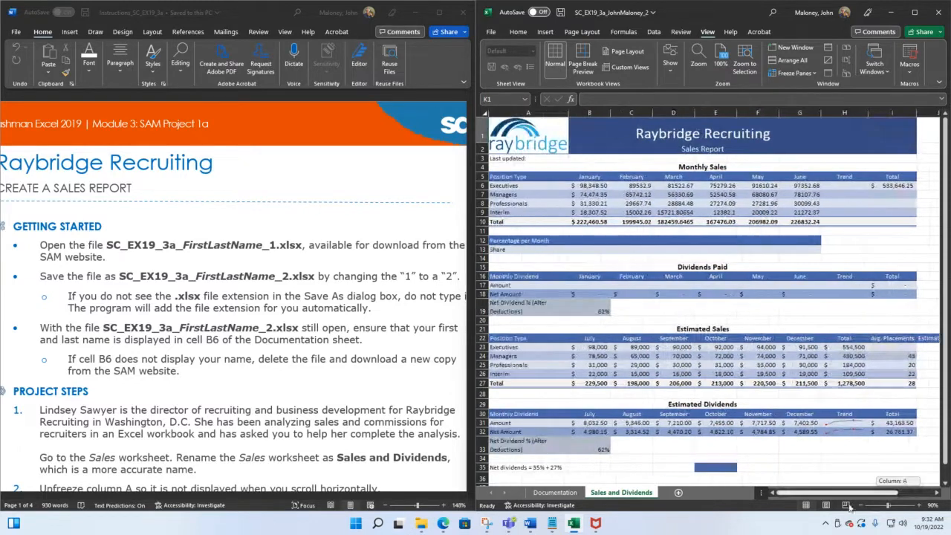
{"action": "left_click", "coordinate": [561, 12]}
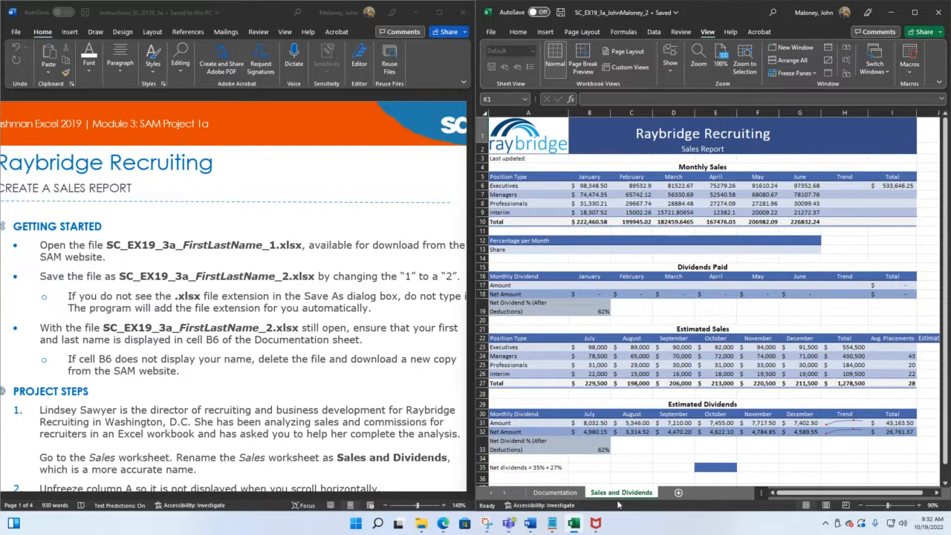
Examine the final figure of the Sales and Dividends worksheet at the end of the instructions and return toward the project steps
{"action": "left_click", "coordinate": [287, 224]}
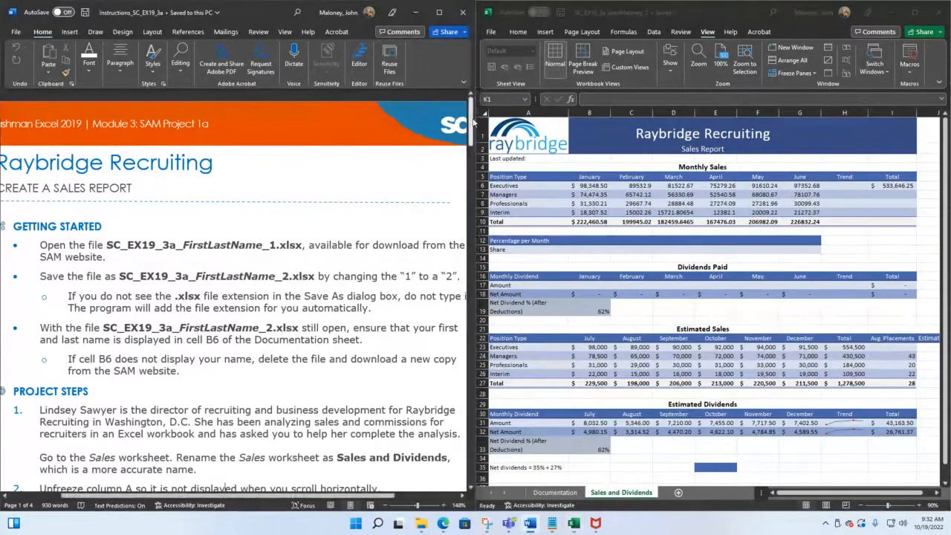
{"action": "left_click_drag", "start_coordinate": [473, 121], "coordinate": [475, 440]}
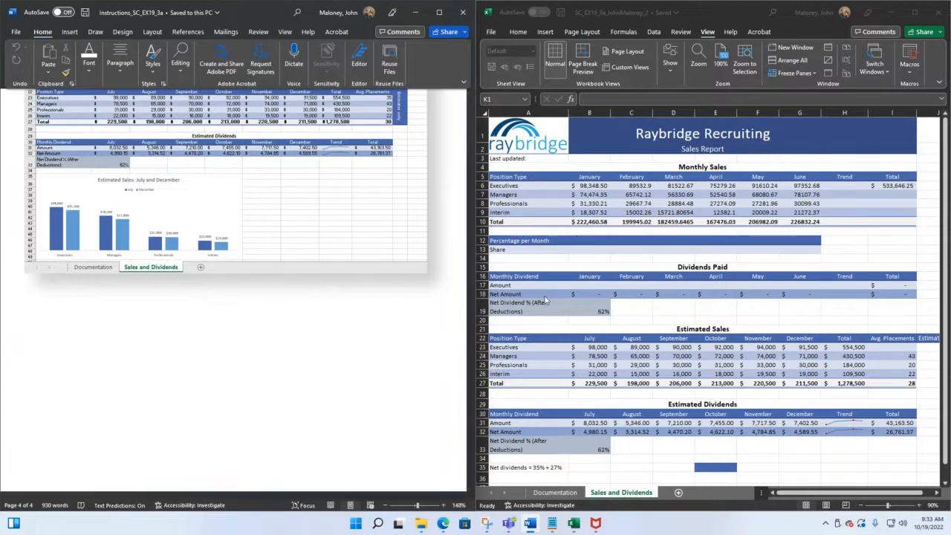
{"action": "scroll", "coordinate": [209, 214], "scroll_direction": "up", "scroll_amount": 5}
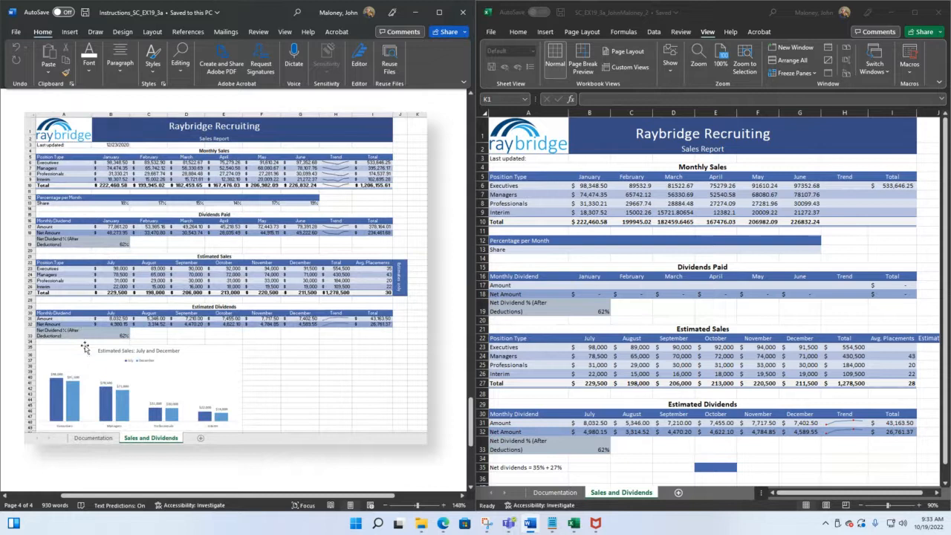
{"action": "scroll", "coordinate": [361, 195], "scroll_direction": "up", "scroll_amount": 5}
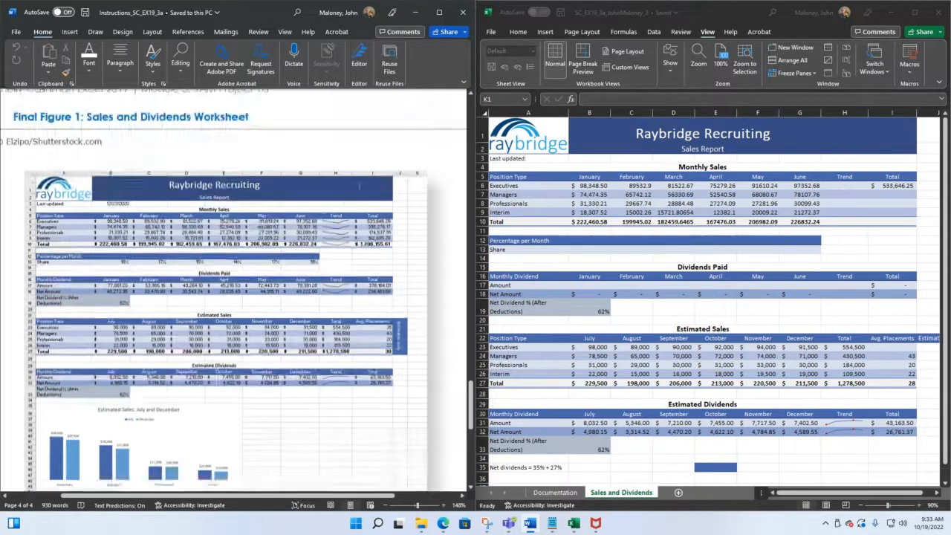
{"action": "scroll", "coordinate": [361, 195], "scroll_direction": "up", "scroll_amount": 10}
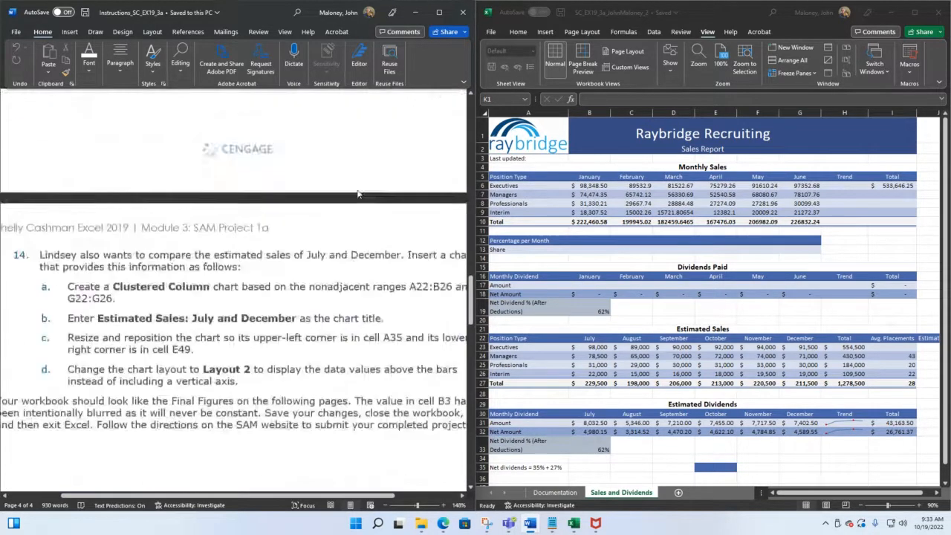
{"action": "scroll", "coordinate": [357, 190], "scroll_direction": "up", "scroll_amount": 5}
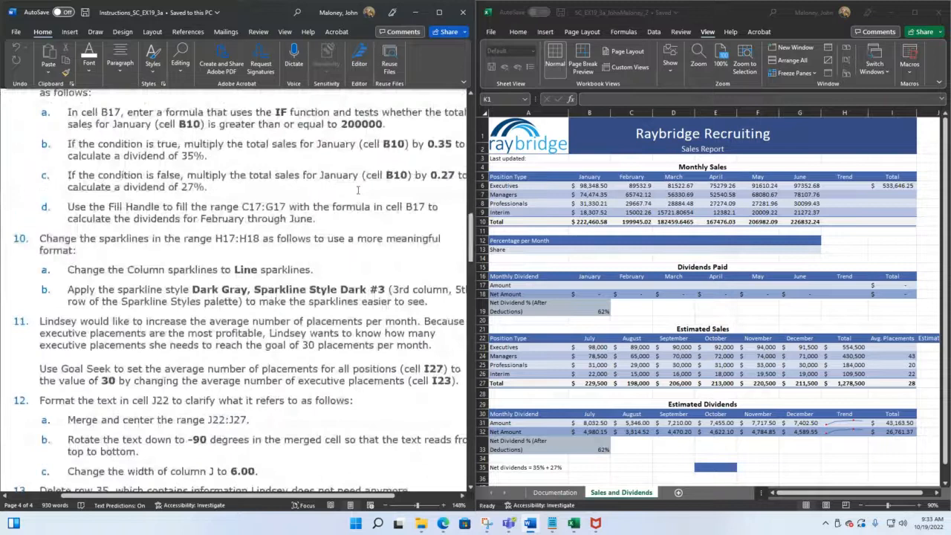
Return to project step 3 in the instructions and select the merged title cell A1 of the Sales and Dividends worksheet
{"action": "scroll", "coordinate": [358, 190], "scroll_direction": "up", "scroll_amount": 6}
{"action": "scroll", "coordinate": [357, 190], "scroll_direction": "up", "scroll_amount": 4}
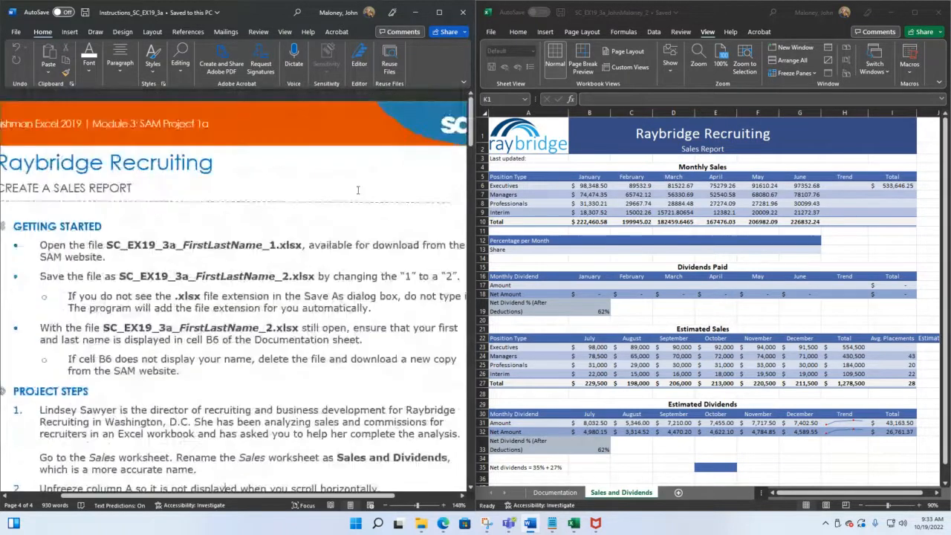
{"action": "scroll", "coordinate": [357, 190], "scroll_direction": "down", "scroll_amount": 5}
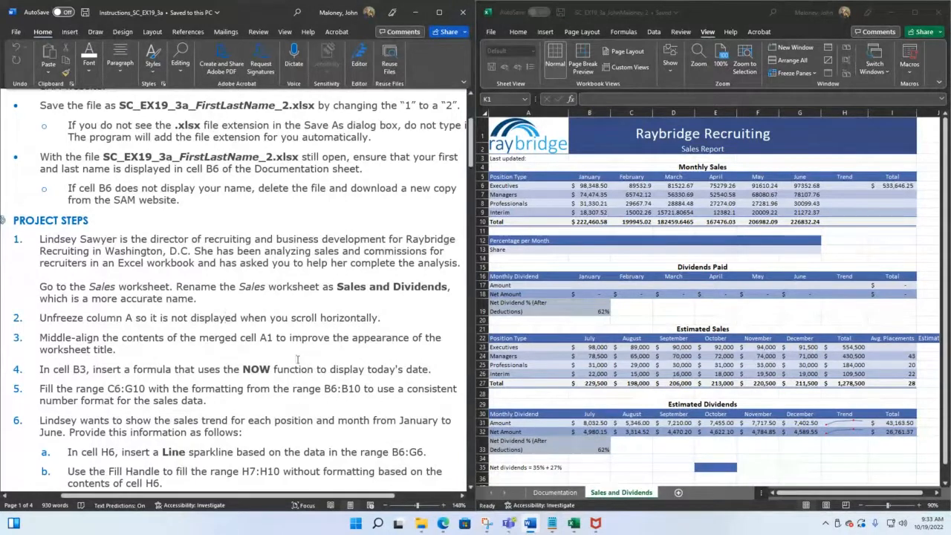
{"action": "left_click", "coordinate": [835, 496]}
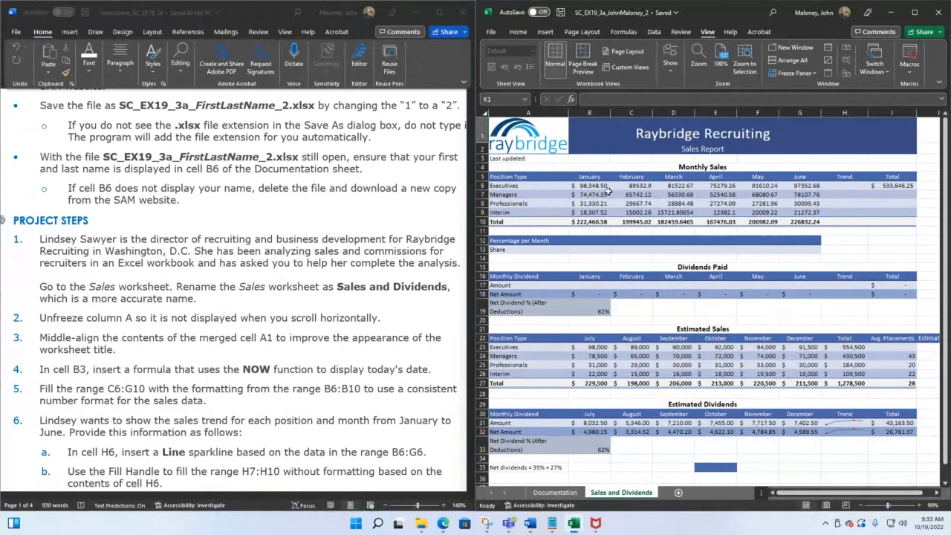
{"action": "left_click", "coordinate": [503, 139]}
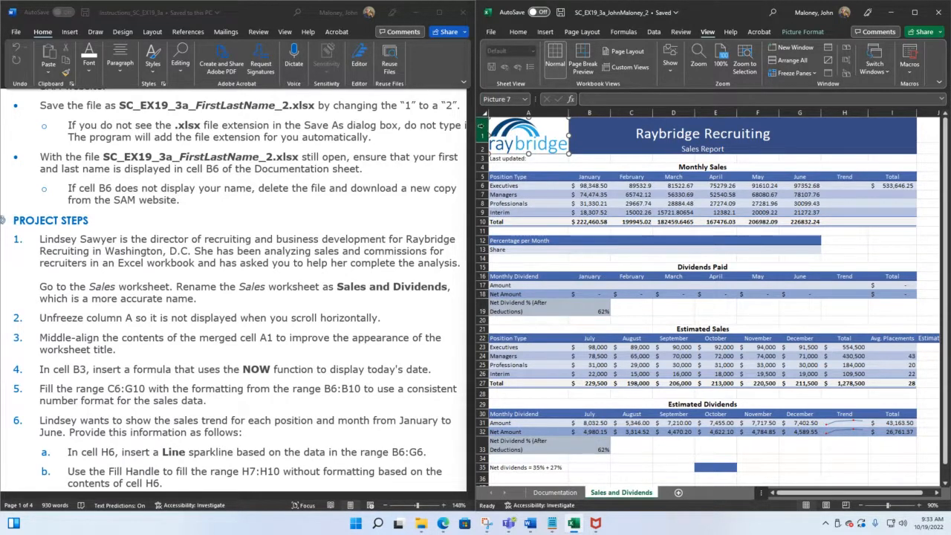
{"action": "key", "text": "Escape"}
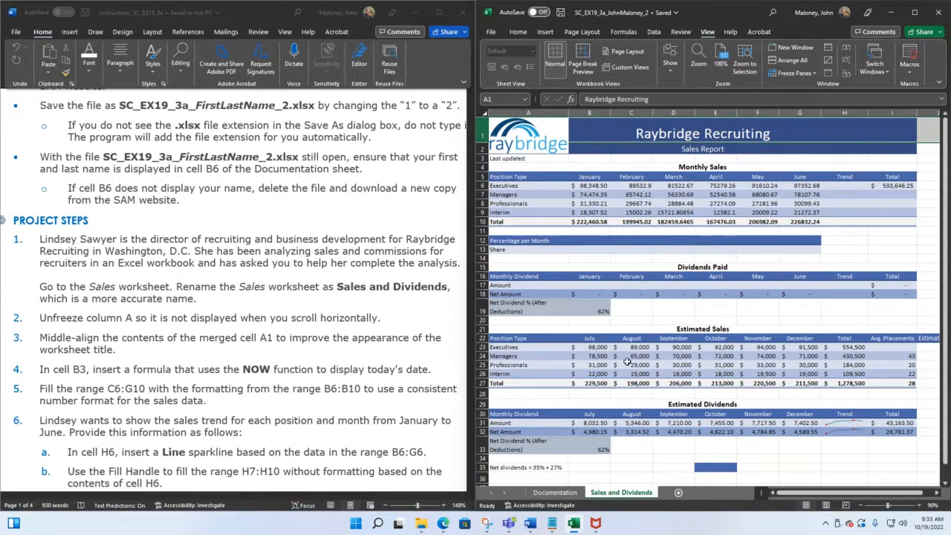
{"action": "left_click", "coordinate": [611, 136]}
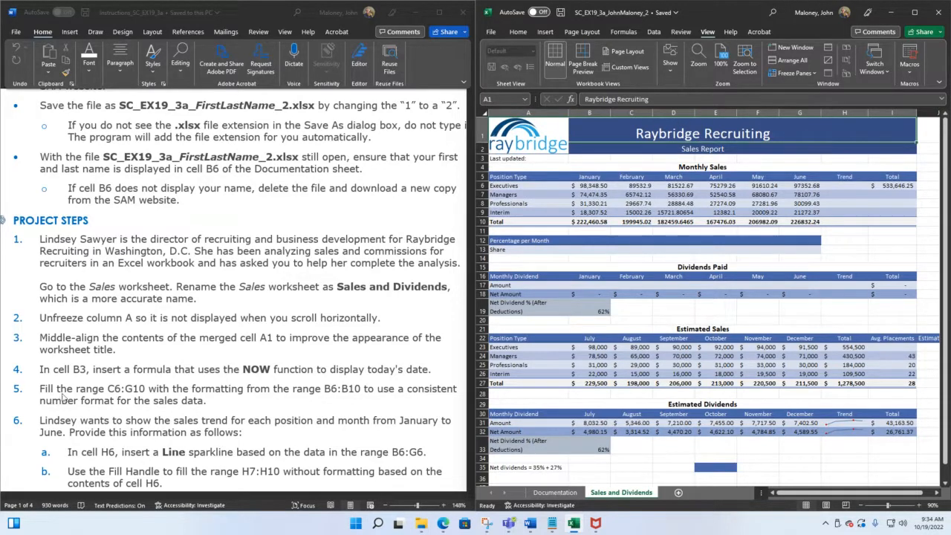
Turn the horizontal centering of the title in merged cell A1 off and back on
{"action": "scroll", "coordinate": [83, 364], "scroll_direction": "down", "scroll_amount": 2}
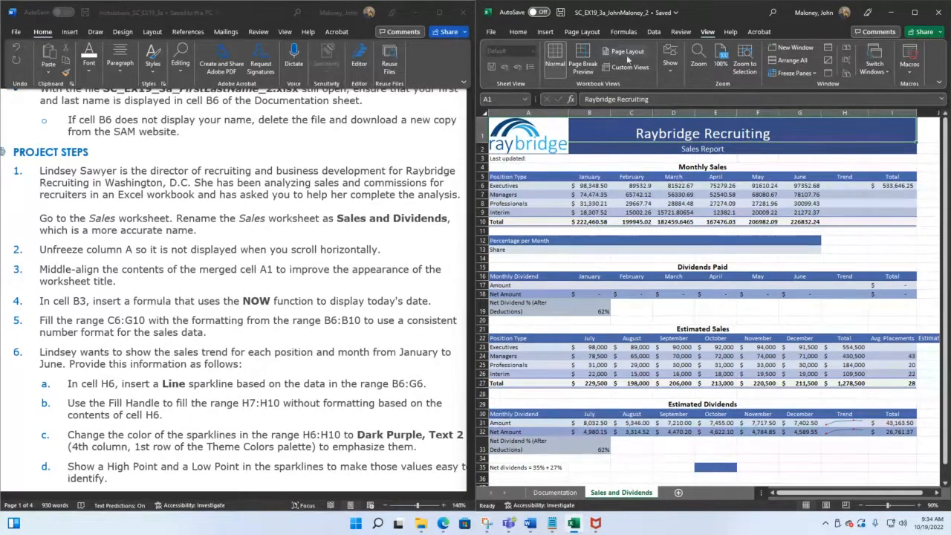
{"action": "left_click", "coordinate": [518, 32]}
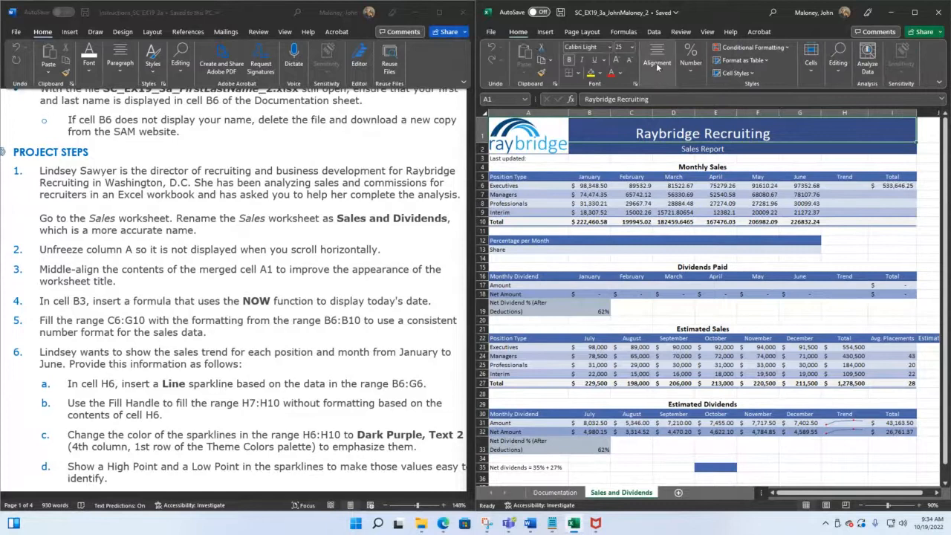
{"action": "left_click", "coordinate": [654, 68]}
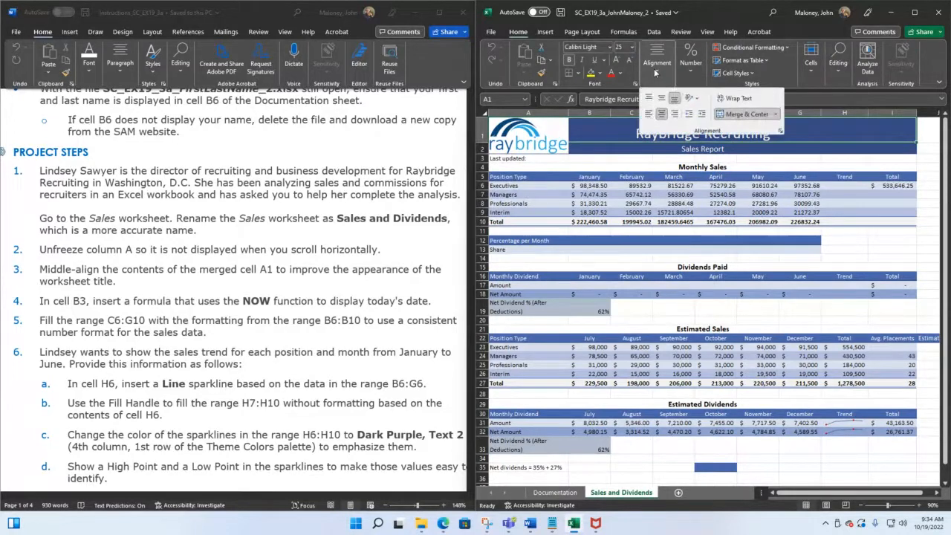
{"action": "left_click", "coordinate": [666, 119]}
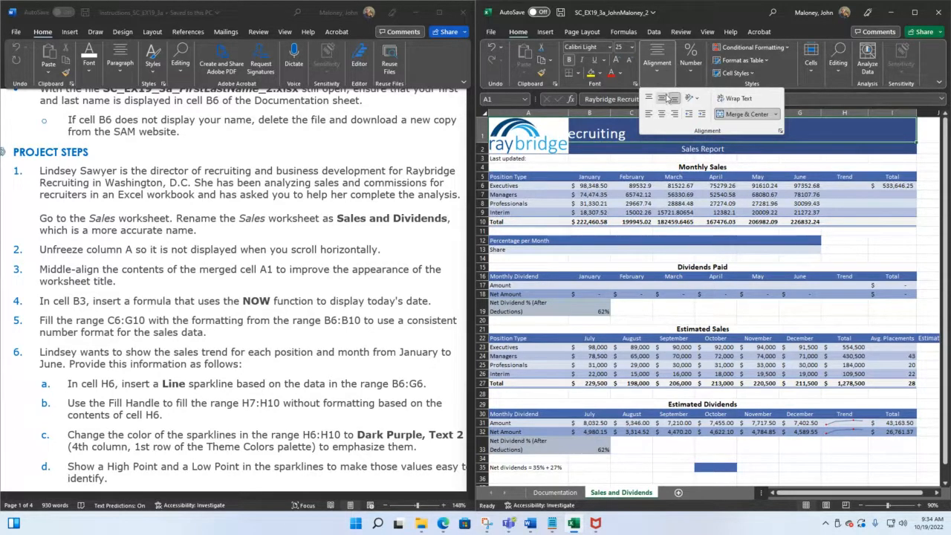
{"action": "left_click", "coordinate": [661, 116]}
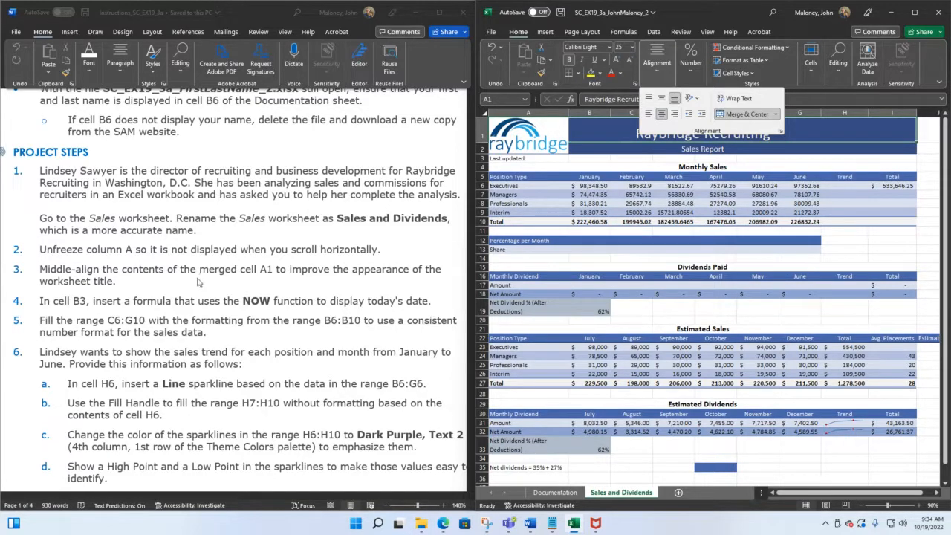
{"action": "left_click", "coordinate": [859, 128]}
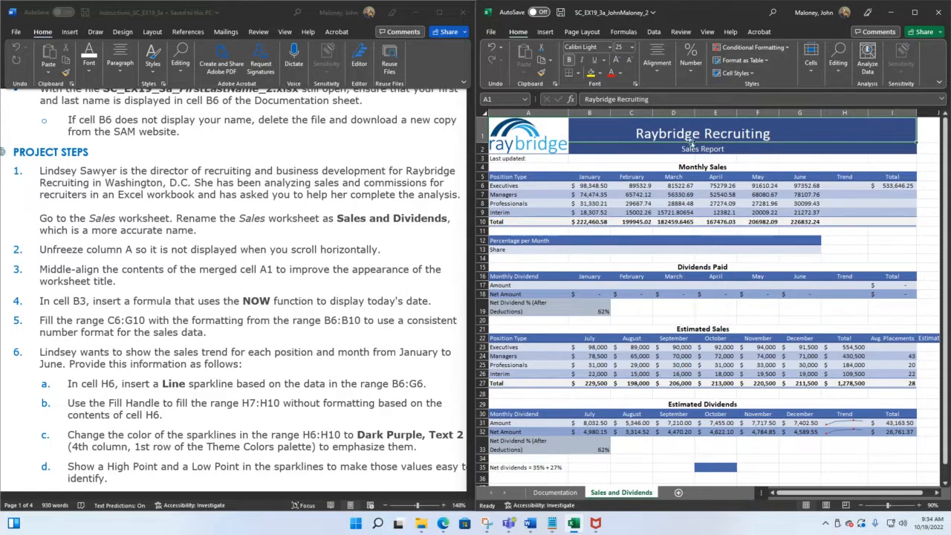
Compare the worksheet title with the final figure of the instructions and return to the project steps
{"action": "left_click", "coordinate": [468, 191]}
{"action": "left_click_drag", "start_coordinate": [472, 148], "coordinate": [467, 412]}
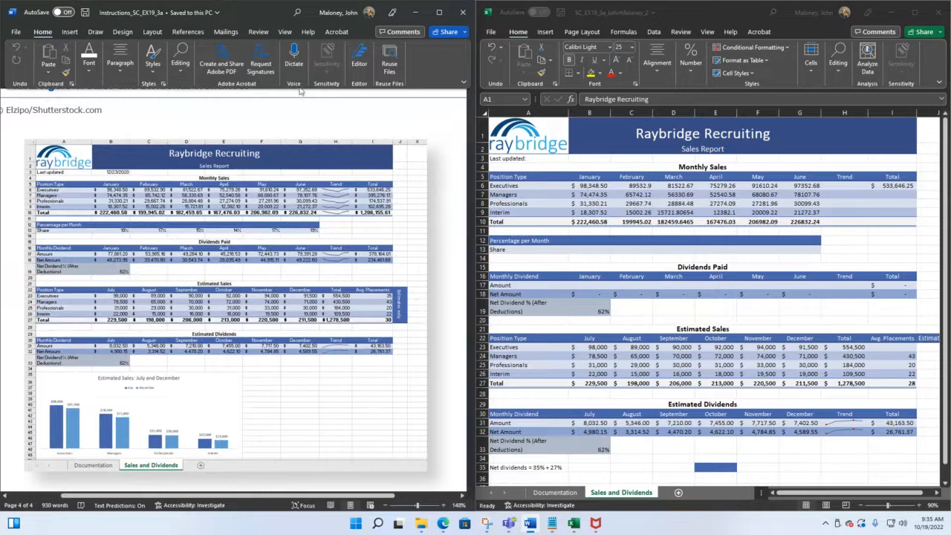
{"action": "left_click", "coordinate": [513, 133]}
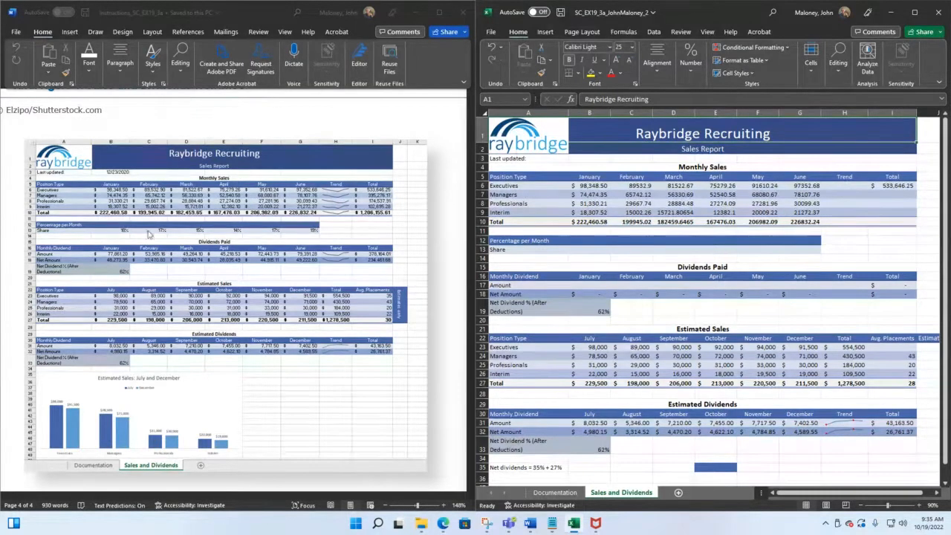
{"action": "scroll", "coordinate": [392, 277], "scroll_direction": "up", "scroll_amount": 10}
{"action": "scroll", "coordinate": [244, 346], "scroll_direction": "up", "scroll_amount": 10}
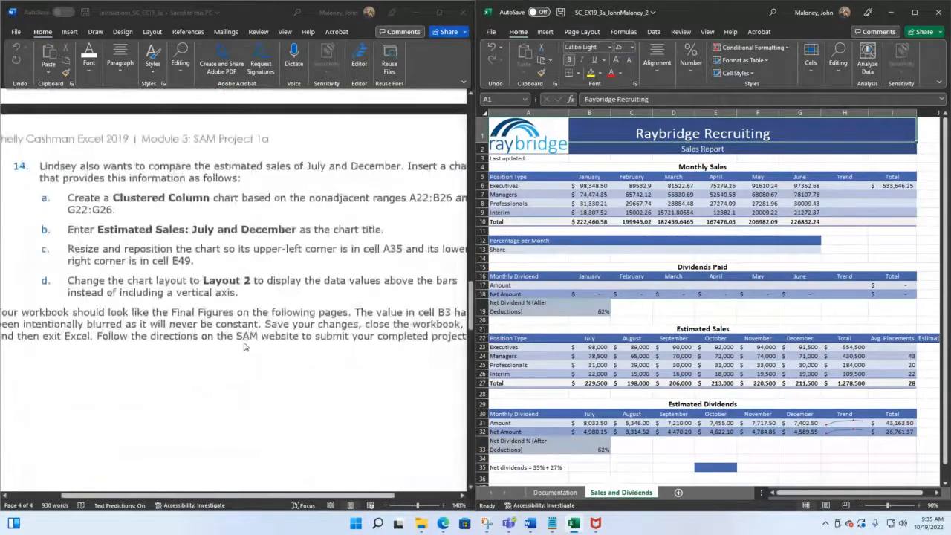
{"action": "scroll", "coordinate": [244, 346], "scroll_direction": "up", "scroll_amount": 8}
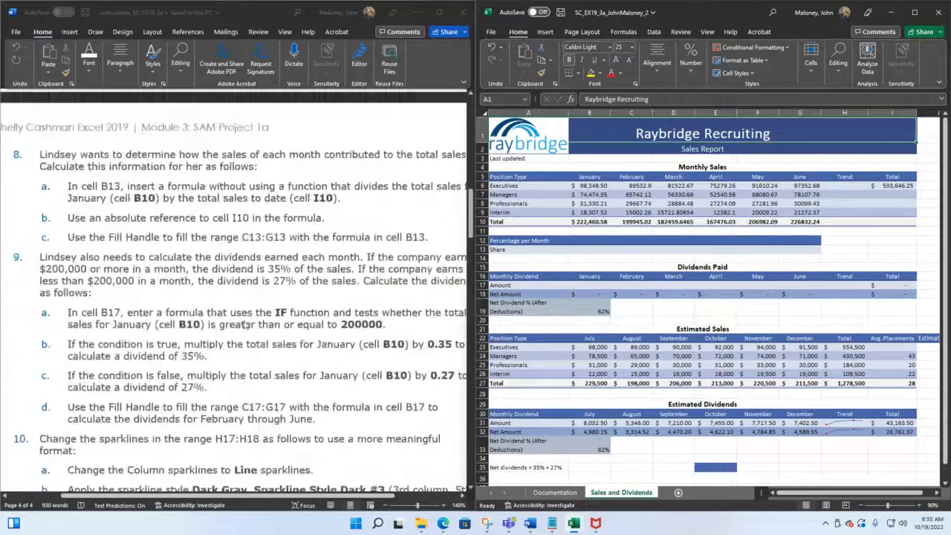
{"action": "scroll", "coordinate": [246, 325], "scroll_direction": "up", "scroll_amount": 8}
{"action": "scroll", "coordinate": [246, 323], "scroll_direction": "up", "scroll_amount": 5}
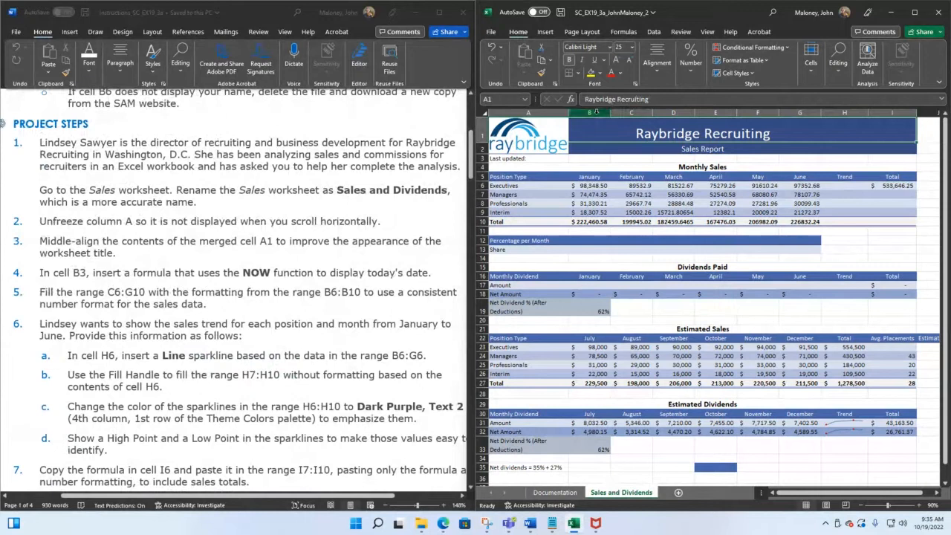
Enter the formula =NOW() in cell B3 and select the cell again
{"action": "left_click", "coordinate": [595, 158]}
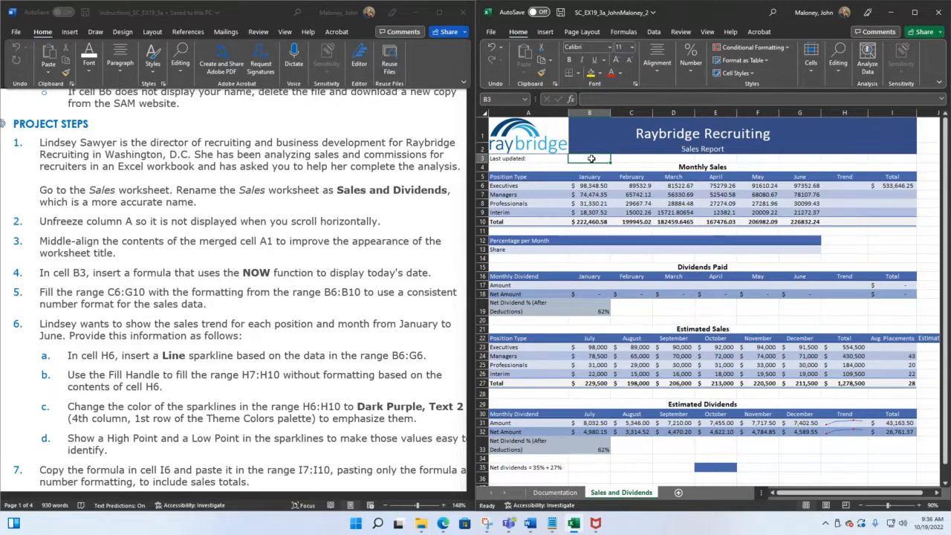
{"action": "type", "text": "="}
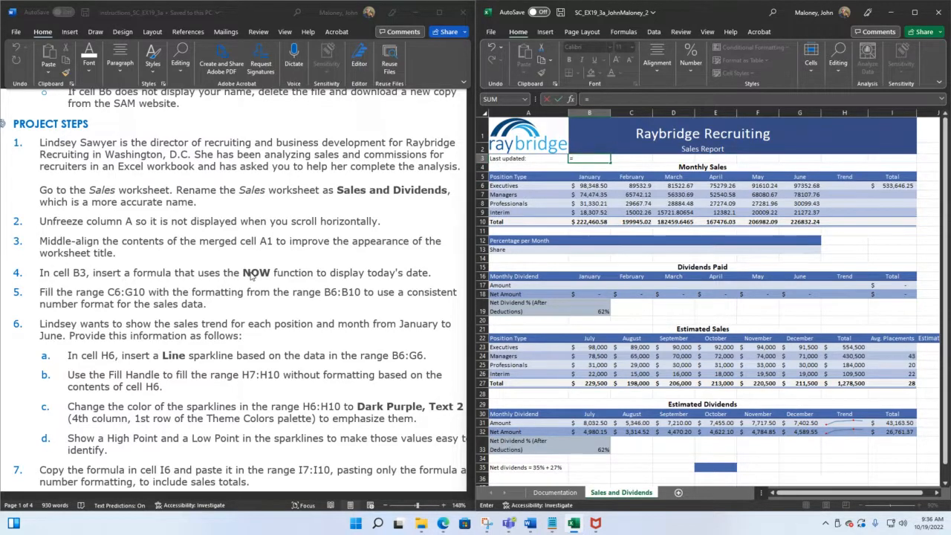
{"action": "type", "text": "now"}
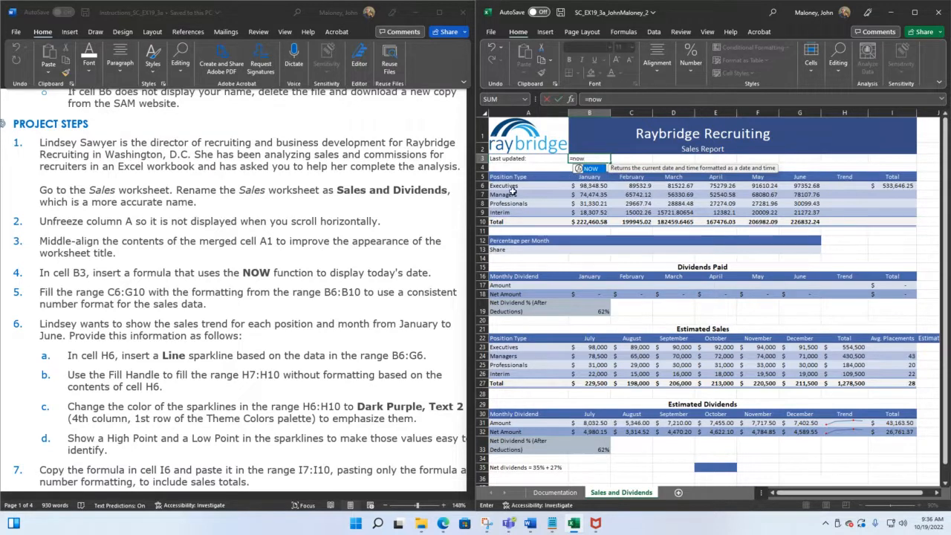
{"action": "type", "text": "()"}
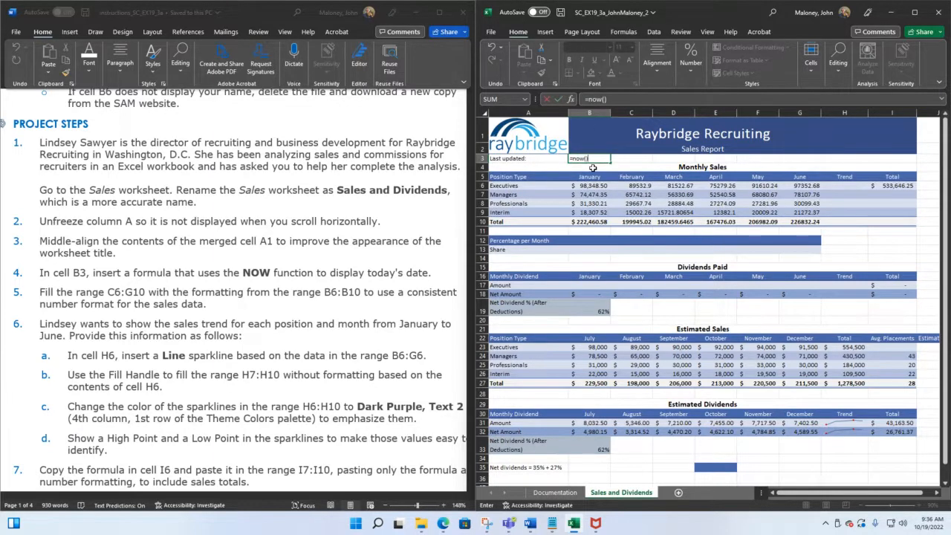
{"action": "key", "text": "Return"}
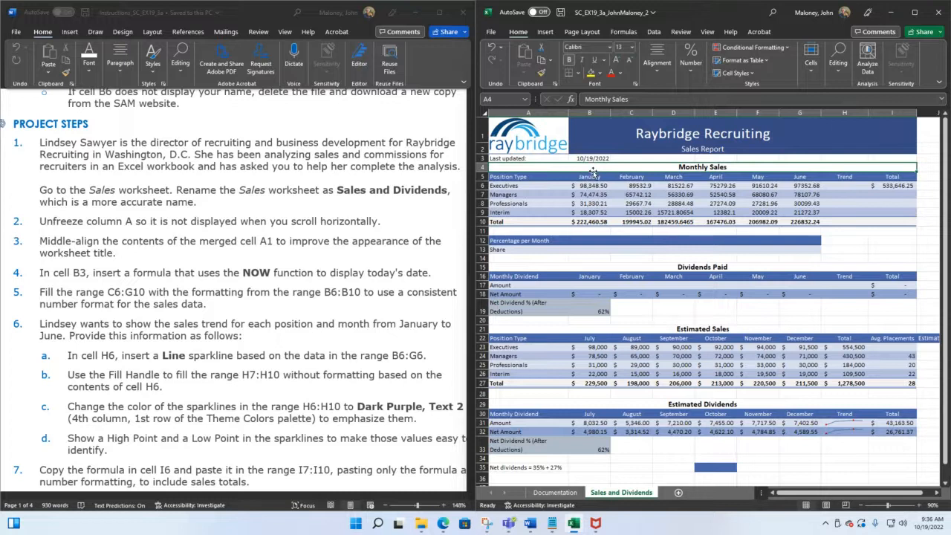
{"action": "left_click", "coordinate": [594, 157]}
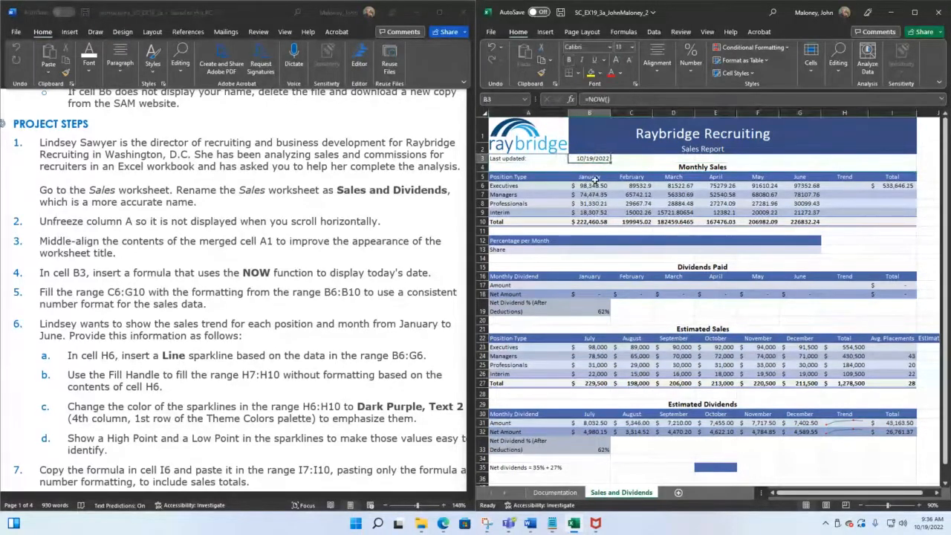
Compare the date in cell B3 with the final figure and check the cell's number format
{"action": "scroll", "coordinate": [378, 155], "scroll_direction": "down", "scroll_amount": 2}
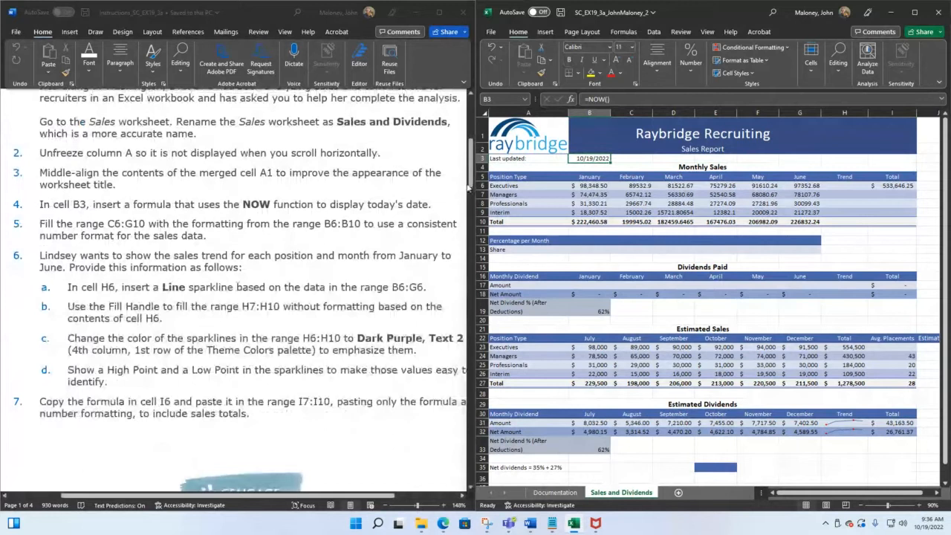
{"action": "left_click_drag", "start_coordinate": [469, 184], "coordinate": [469, 421]}
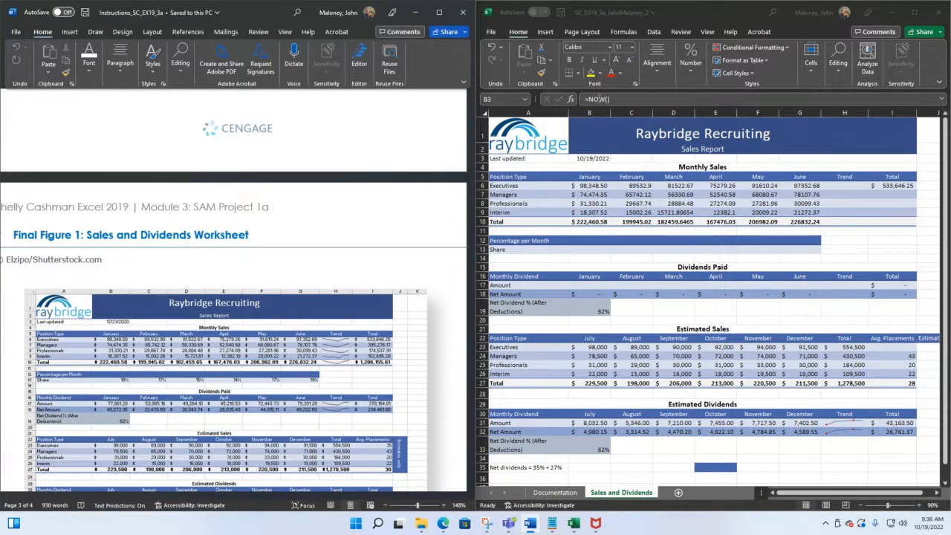
{"action": "left_click", "coordinate": [588, 159]}
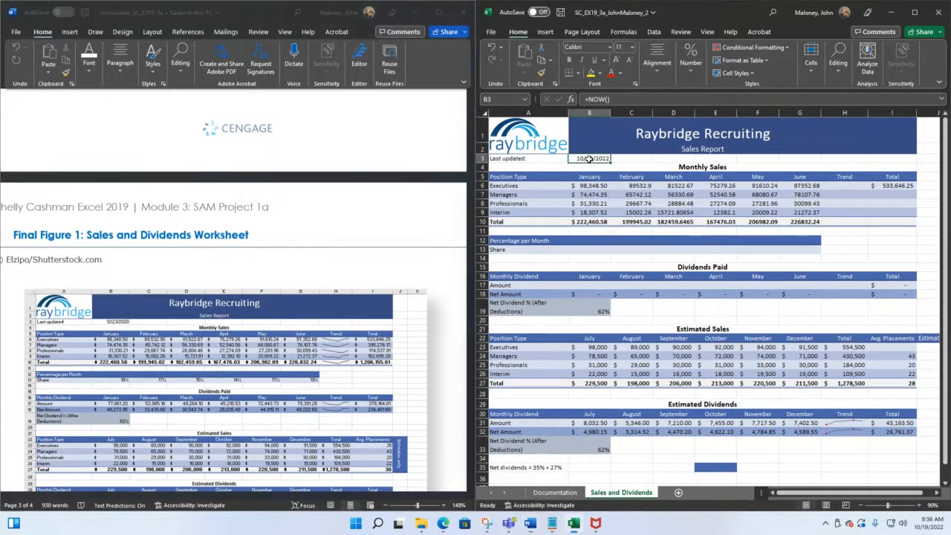
{"action": "left_click", "coordinate": [692, 72]}
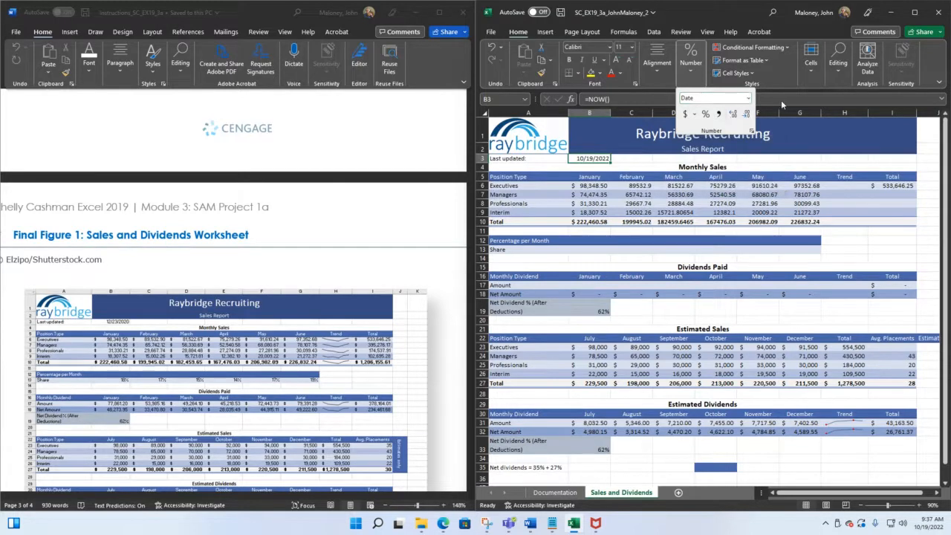
{"action": "left_click", "coordinate": [689, 60]}
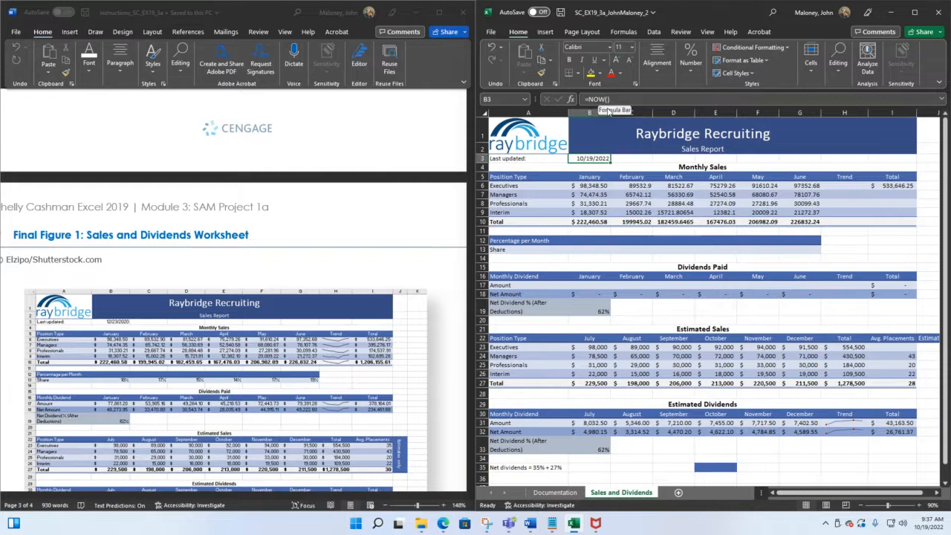
{"action": "left_click", "coordinate": [593, 164]}
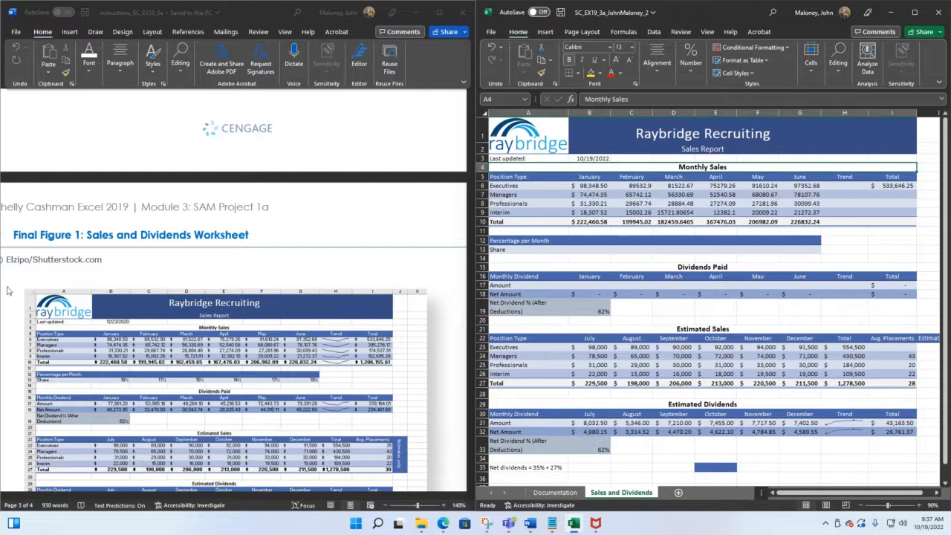
Go back from the final figure to the project steps and read step 5 on formatting the range C6:G10
{"action": "scroll", "coordinate": [116, 344], "scroll_direction": "up", "scroll_amount": 15}
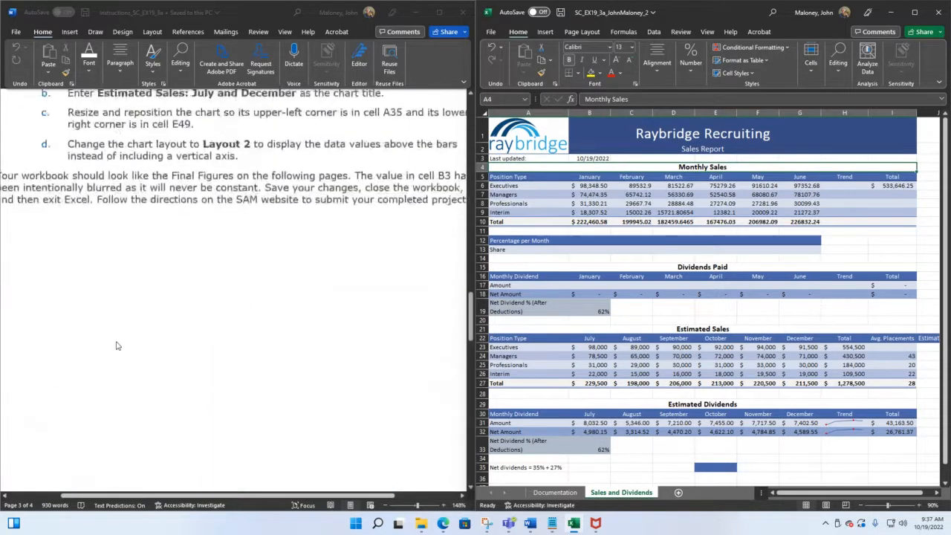
{"action": "scroll", "coordinate": [117, 344], "scroll_direction": "up", "scroll_amount": 12}
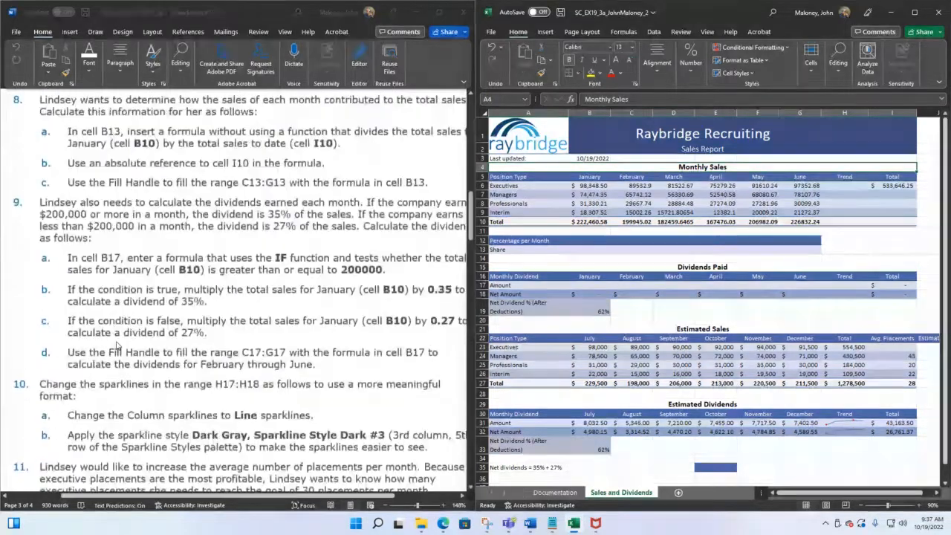
{"action": "scroll", "coordinate": [117, 344], "scroll_direction": "up", "scroll_amount": 10}
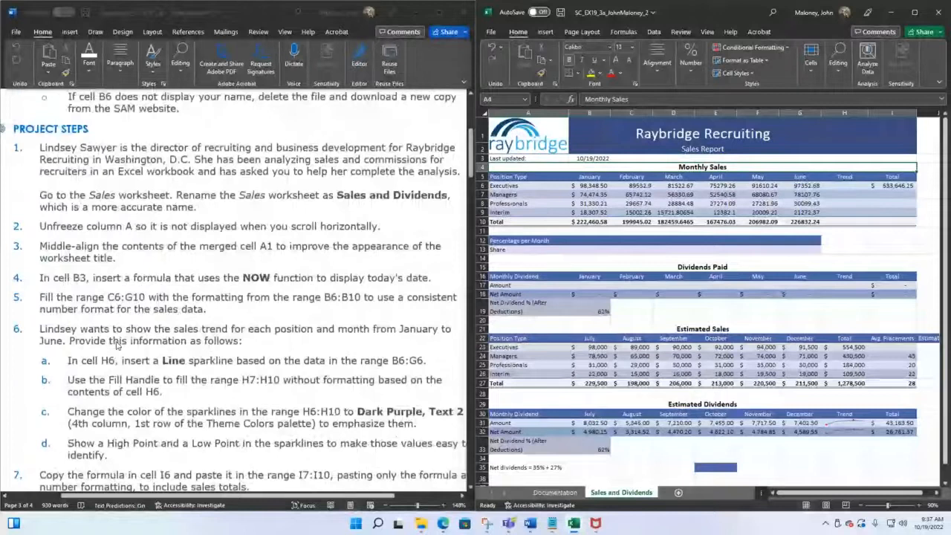
{"action": "scroll", "coordinate": [118, 345], "scroll_direction": "up", "scroll_amount": 2}
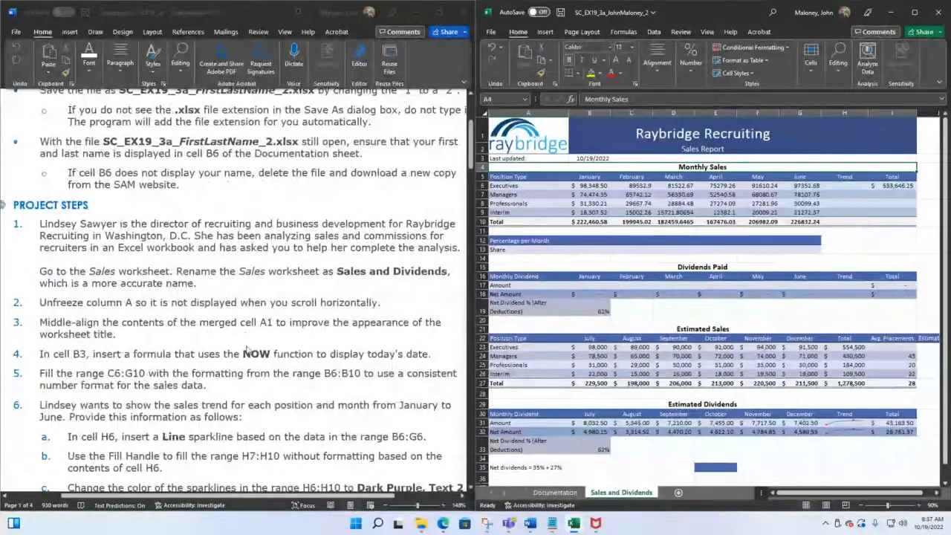
{"action": "scroll", "coordinate": [247, 349], "scroll_direction": "down", "scroll_amount": 2}
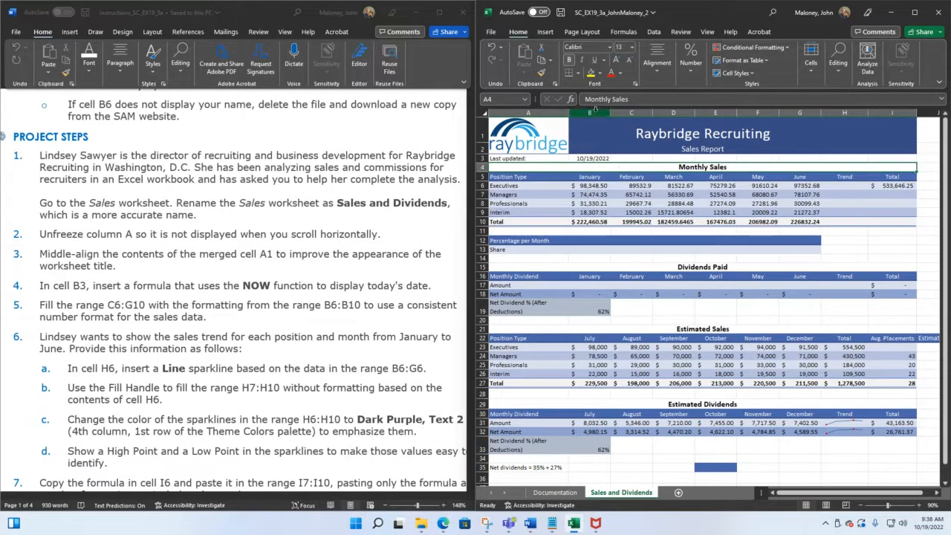
Try filling cell B6 down through B10, switch the fill to formatting only, and reopen the fill options
{"action": "left_click", "coordinate": [599, 187]}
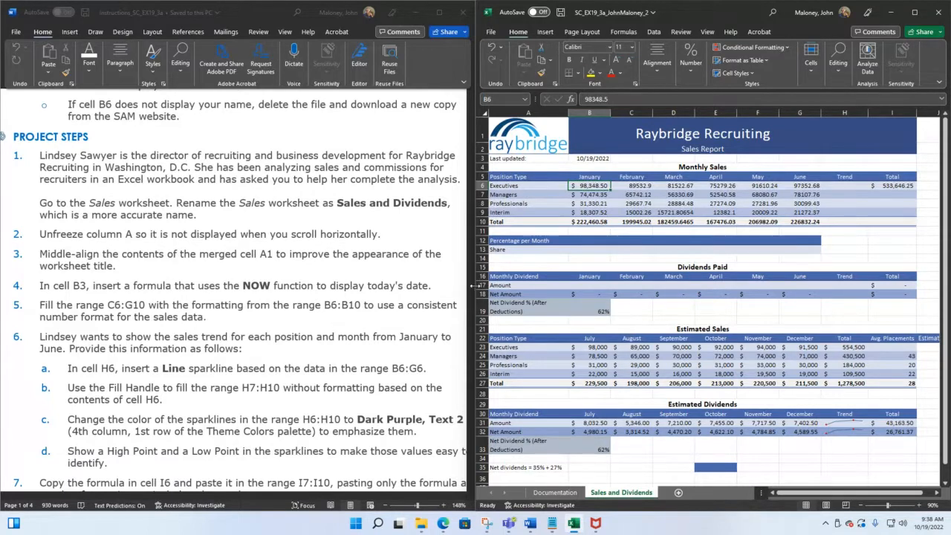
{"action": "left_click_drag", "start_coordinate": [612, 190], "coordinate": [614, 224]}
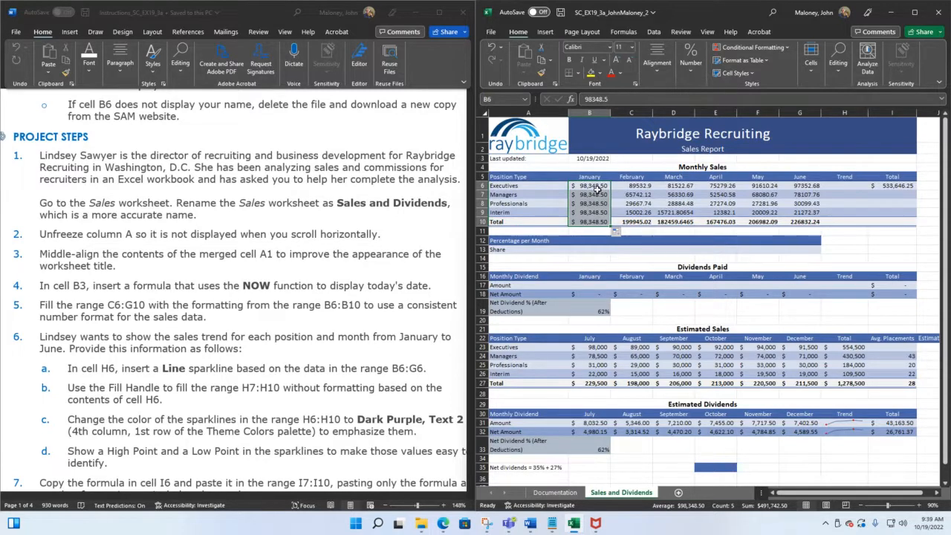
{"action": "left_click", "coordinate": [616, 233]}
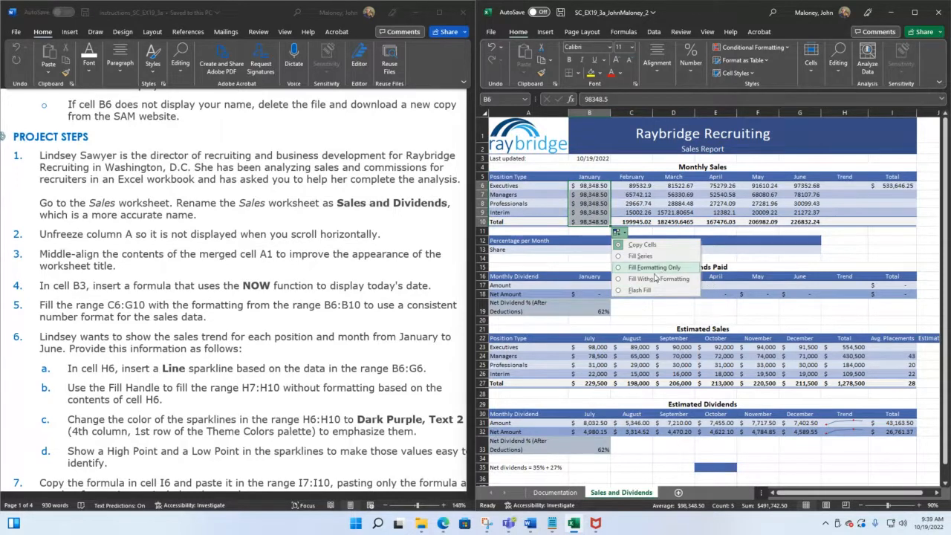
{"action": "left_click", "coordinate": [619, 268]}
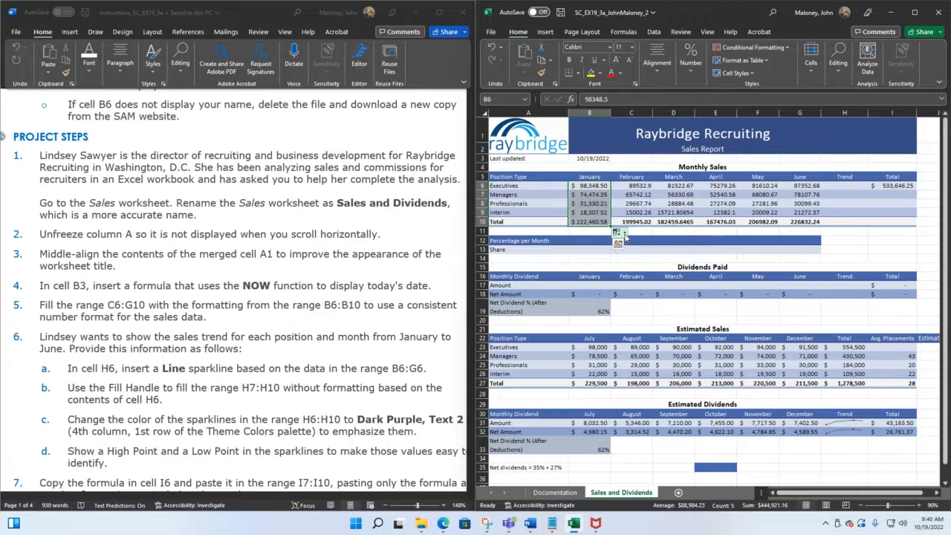
{"action": "left_click", "coordinate": [624, 235]}
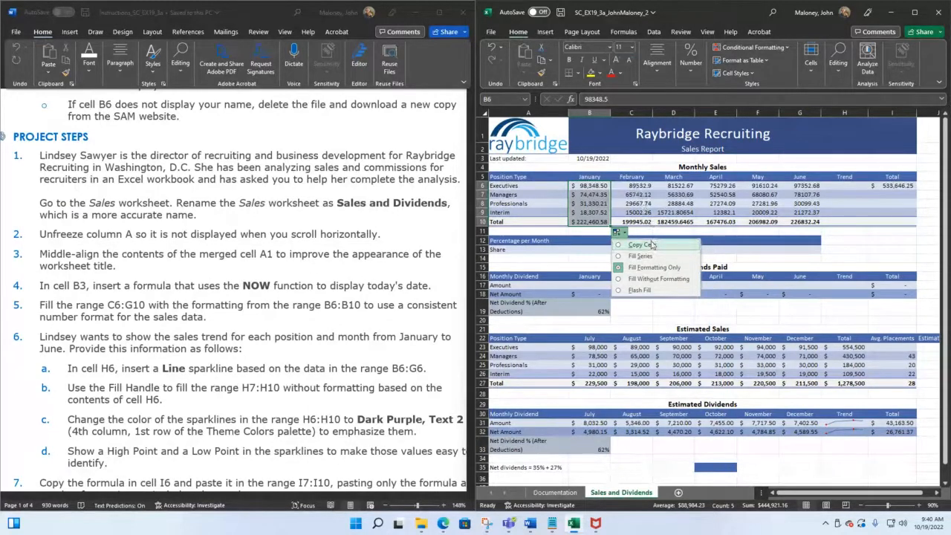
Compare the monthly sales with Final Figure 1 and undo the fill in the range B6:B10
{"action": "scroll", "coordinate": [431, 305], "scroll_direction": "down", "scroll_amount": 3}
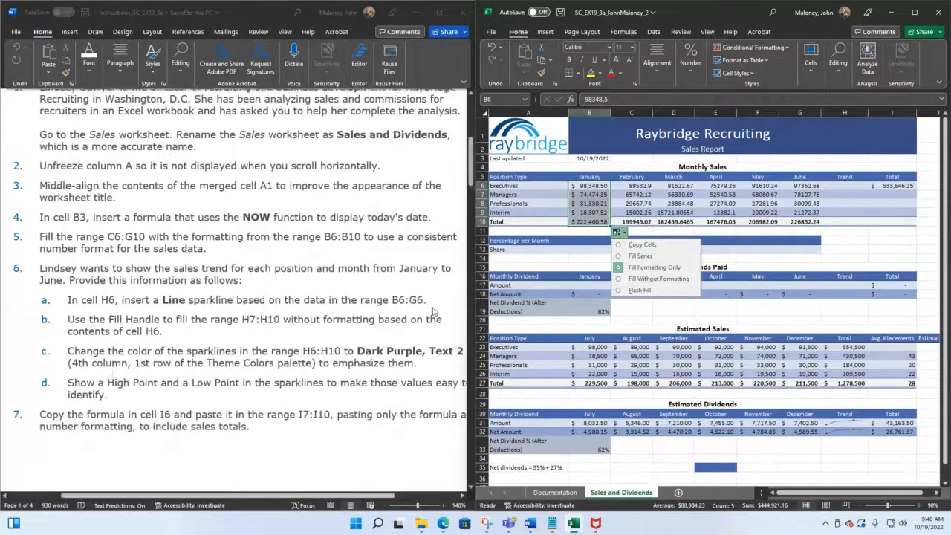
{"action": "scroll", "coordinate": [431, 311], "scroll_direction": "down", "scroll_amount": 7}
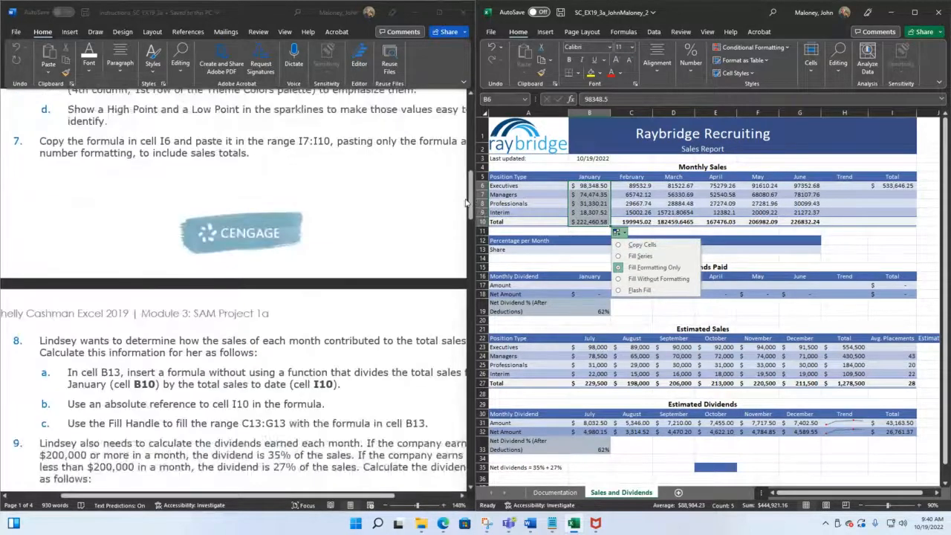
{"action": "left_click_drag", "start_coordinate": [468, 202], "coordinate": [477, 440]}
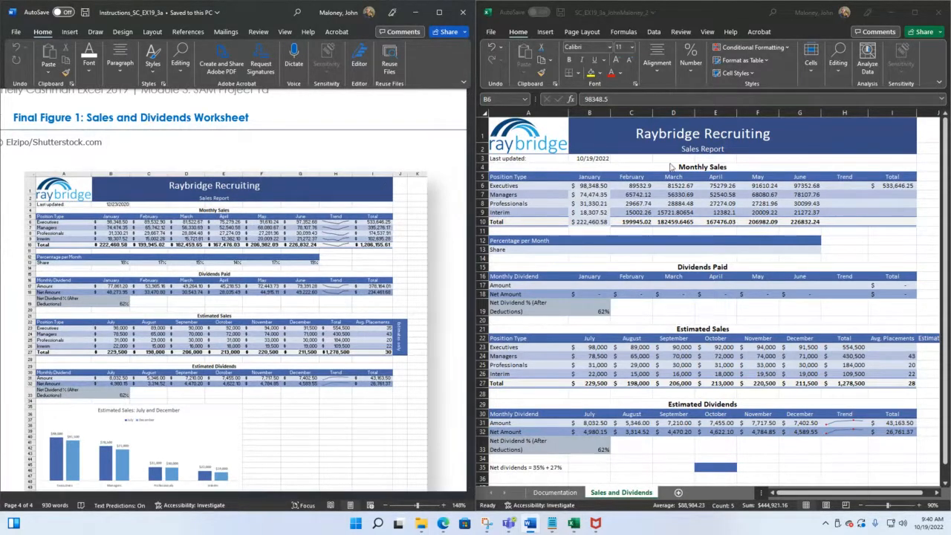
{"action": "left_click", "coordinate": [494, 51]}
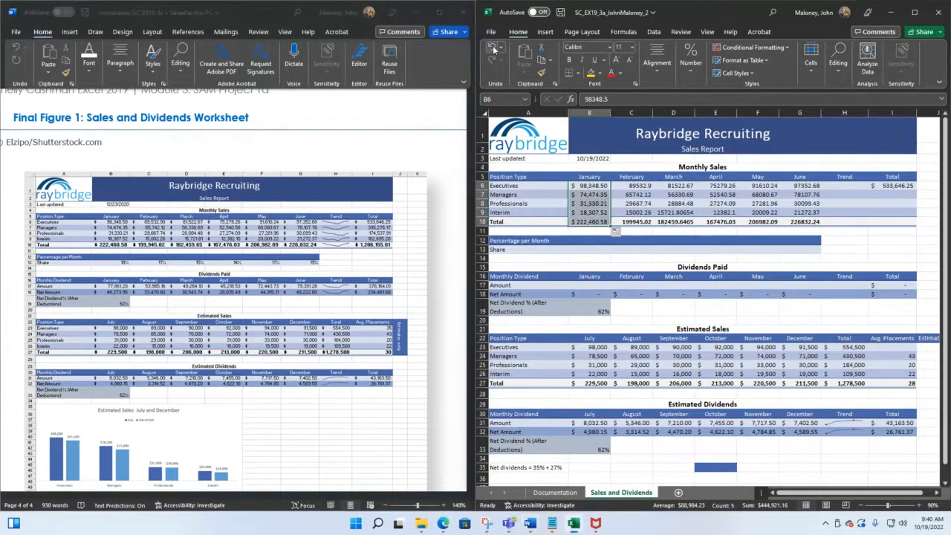
{"action": "left_click", "coordinate": [493, 50]}
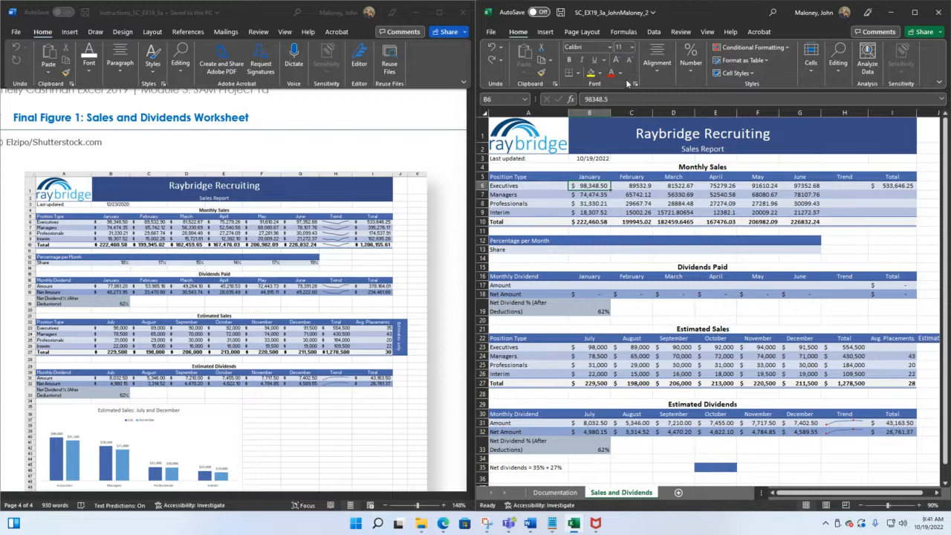
{"action": "left_click", "coordinate": [636, 185]}
{"action": "left_click", "coordinate": [598, 185]}
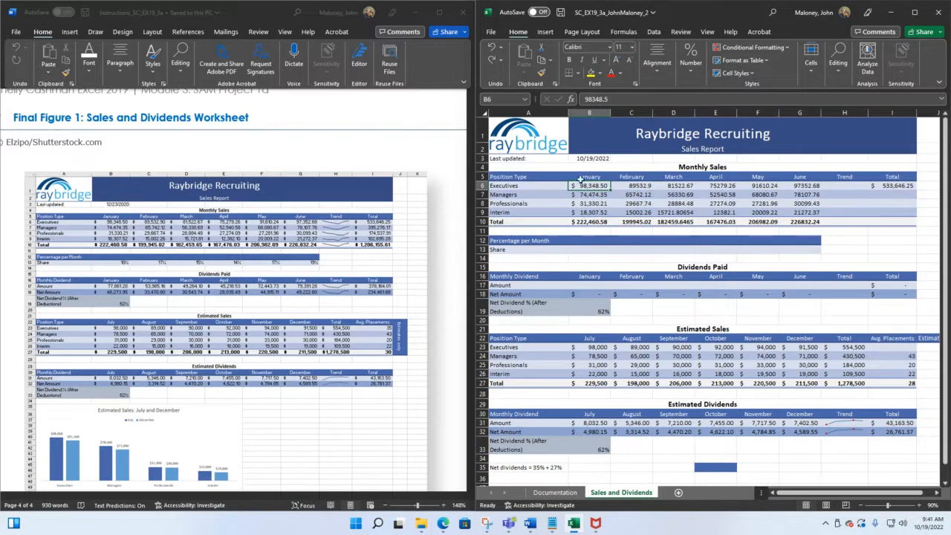
{"action": "left_click", "coordinate": [550, 63]}
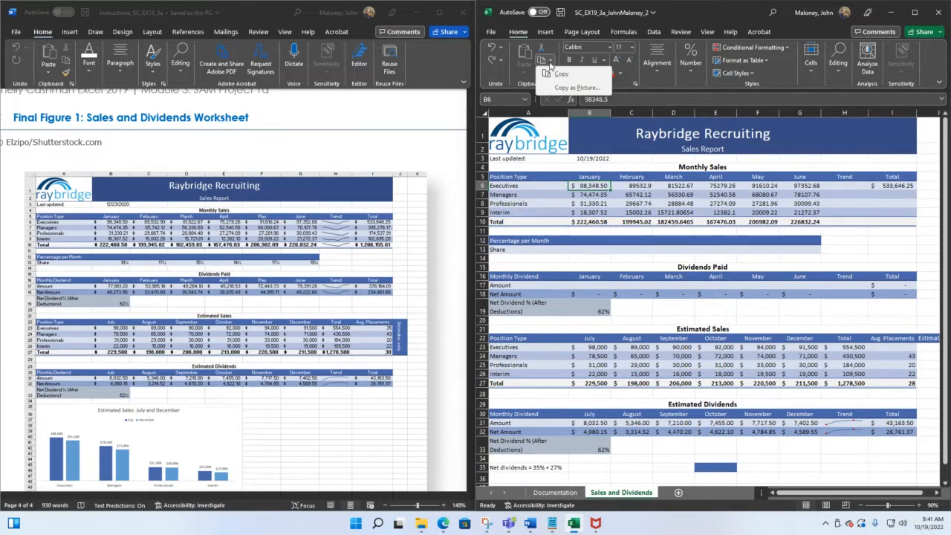
{"action": "left_click", "coordinate": [595, 186]}
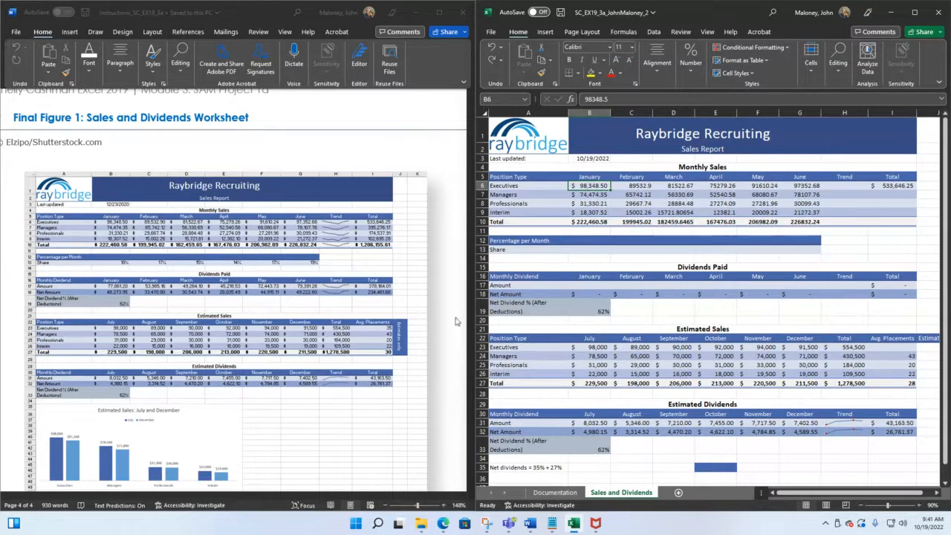
Return from Final Figure 1 to steps 5 through 7 of the project instructions
{"action": "scroll", "coordinate": [416, 356], "scroll_direction": "up", "scroll_amount": 10}
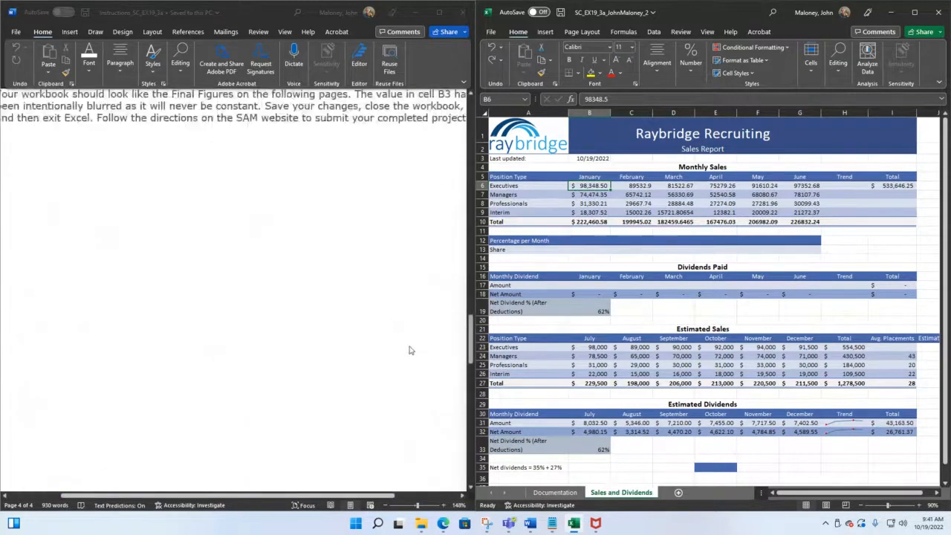
{"action": "scroll", "coordinate": [408, 349], "scroll_direction": "up", "scroll_amount": 5}
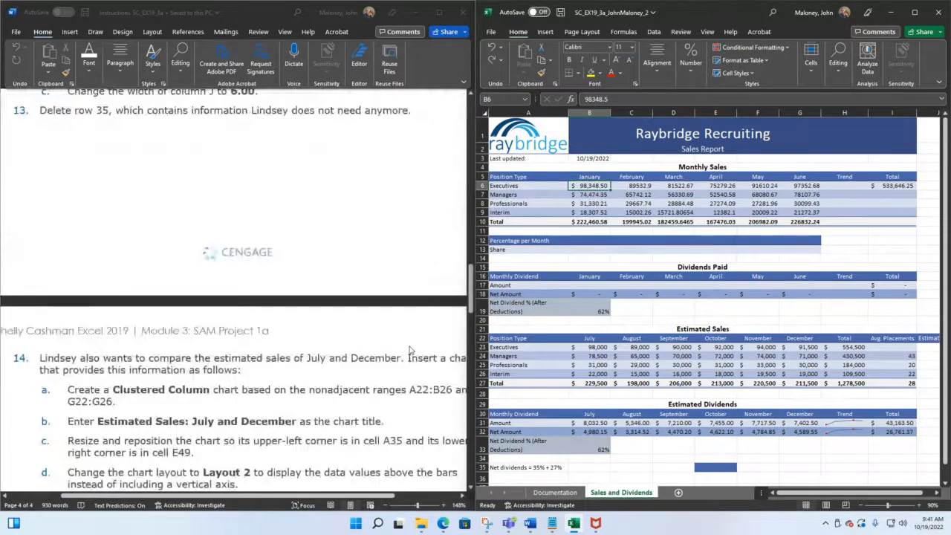
{"action": "scroll", "coordinate": [408, 350], "scroll_direction": "up", "scroll_amount": 10}
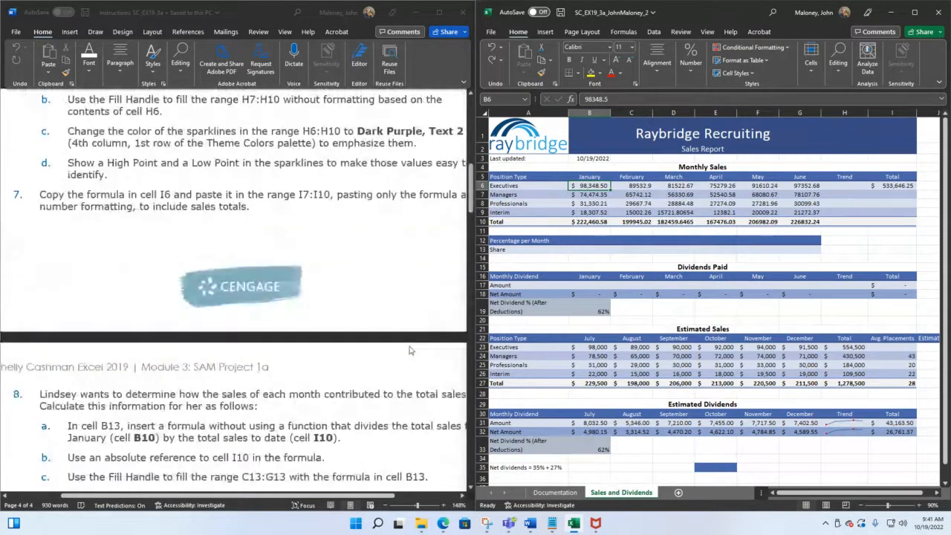
{"action": "scroll", "coordinate": [410, 350], "scroll_direction": "up", "scroll_amount": 3}
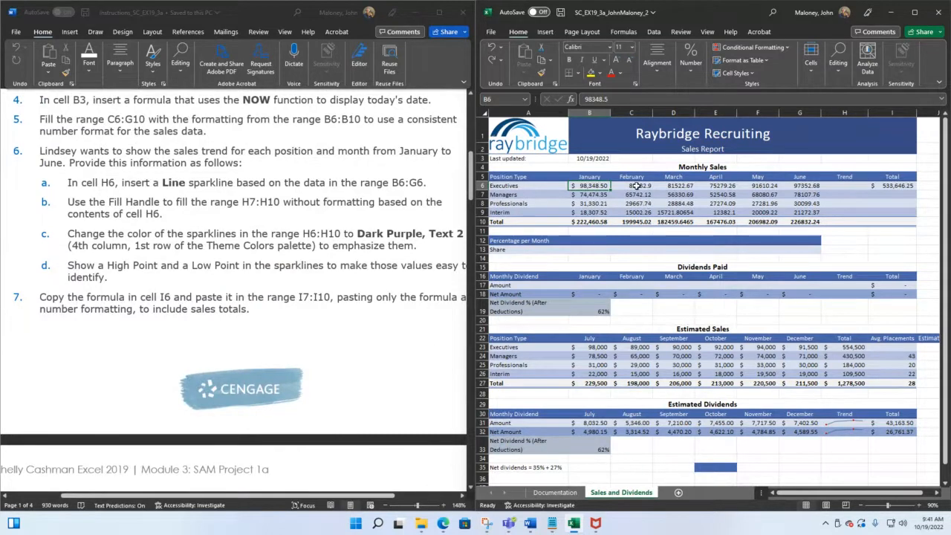
{"action": "left_click_drag", "start_coordinate": [636, 186], "coordinate": [636, 213]}
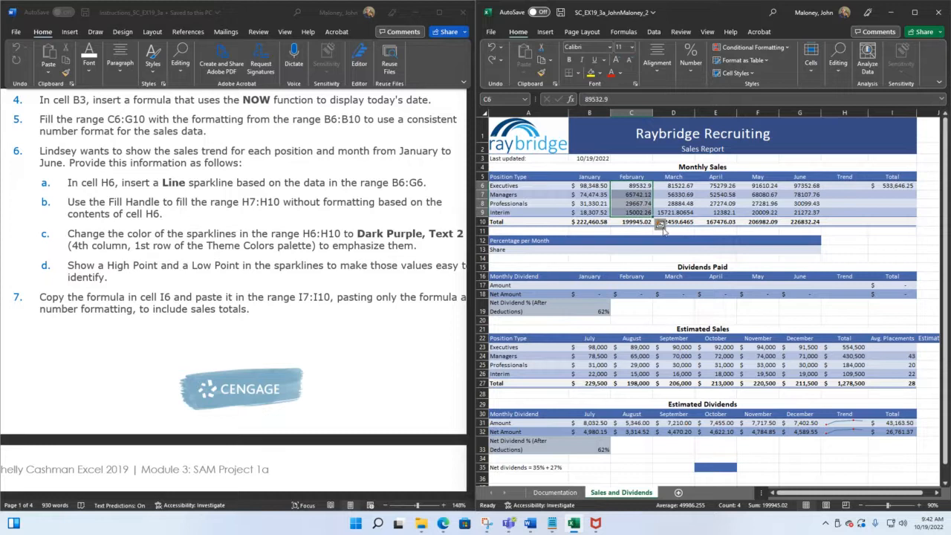
{"action": "left_click", "coordinate": [661, 225]}
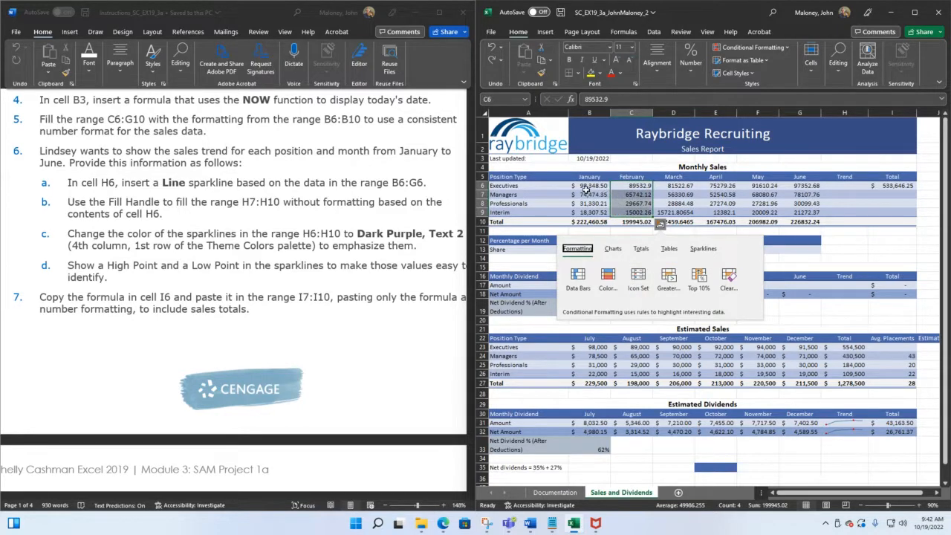
{"action": "left_click", "coordinate": [587, 187]}
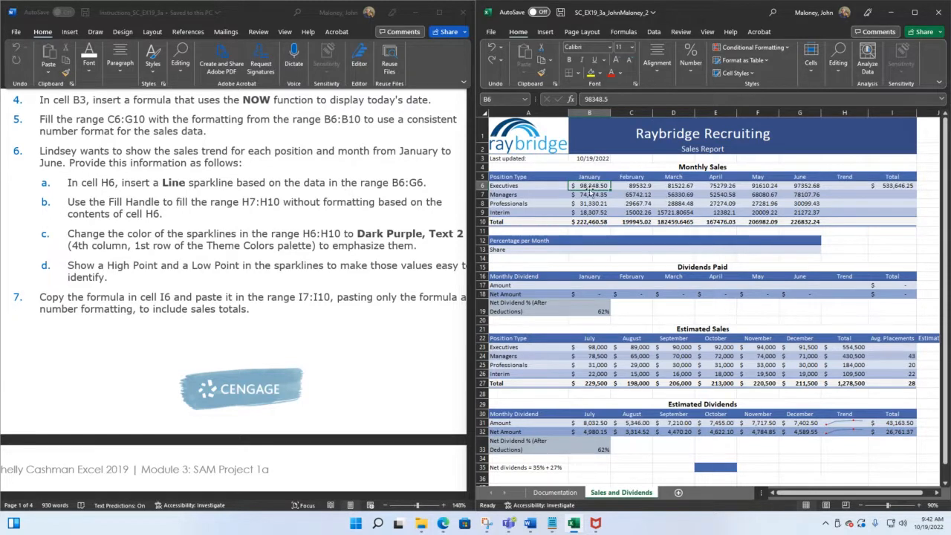
Try filling cell B6 down through B10 again, check the fill options, and undo the fill
{"action": "left_click_drag", "start_coordinate": [610, 190], "coordinate": [614, 223]}
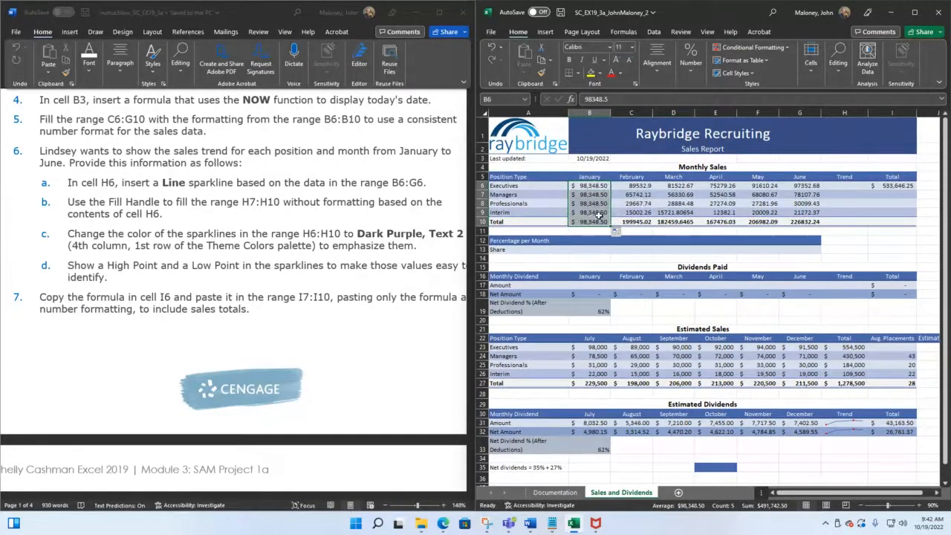
{"action": "left_click", "coordinate": [617, 233]}
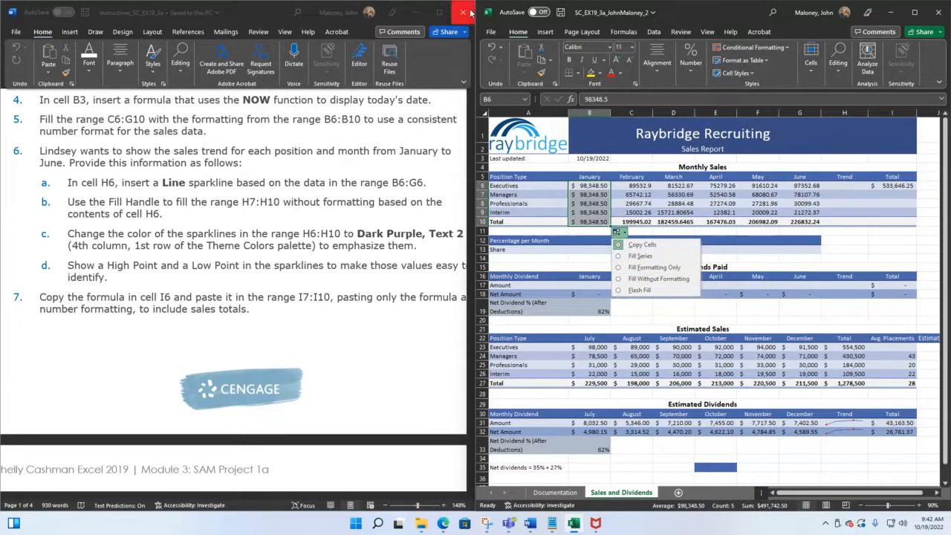
{"action": "left_click", "coordinate": [654, 267]}
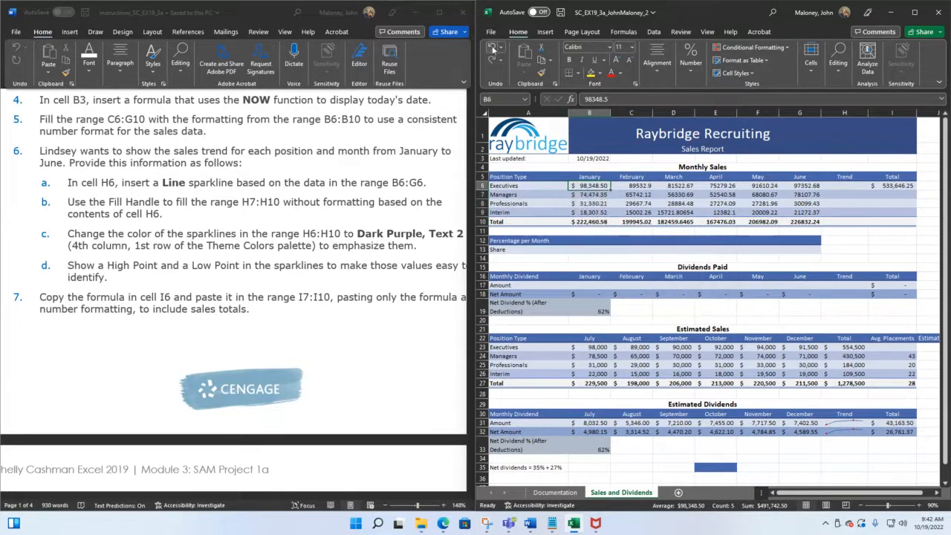
Examine the number formatting of the monthly sales in Final Figure 1 of the instructions
{"action": "left_click", "coordinate": [464, 260]}
{"action": "left_click_drag", "start_coordinate": [471, 199], "coordinate": [483, 413]}
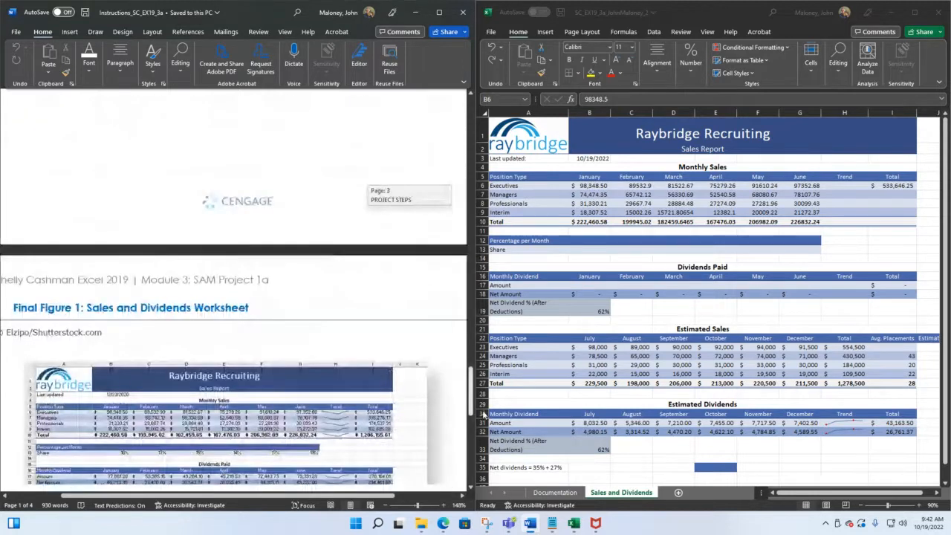
{"action": "scroll", "coordinate": [148, 206], "scroll_direction": "down", "scroll_amount": 3}
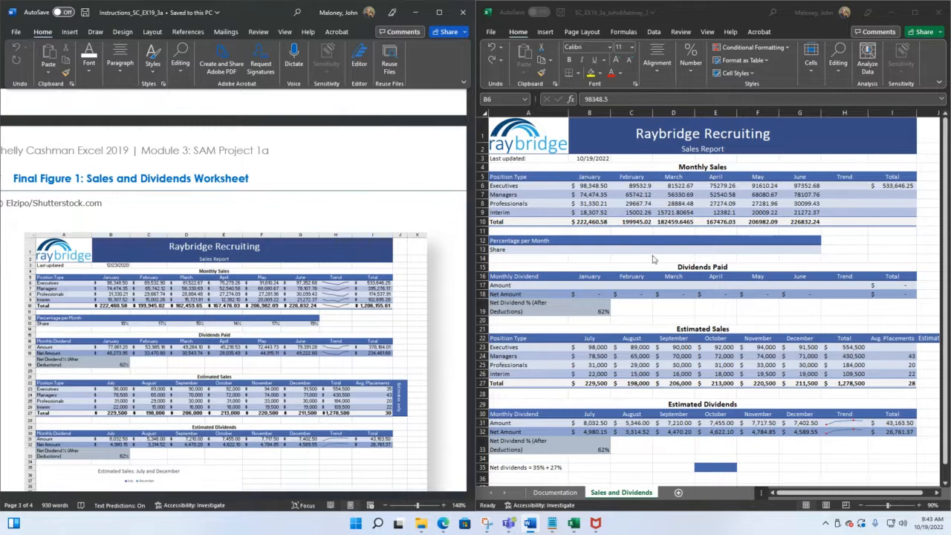
{"action": "left_click", "coordinate": [641, 186]}
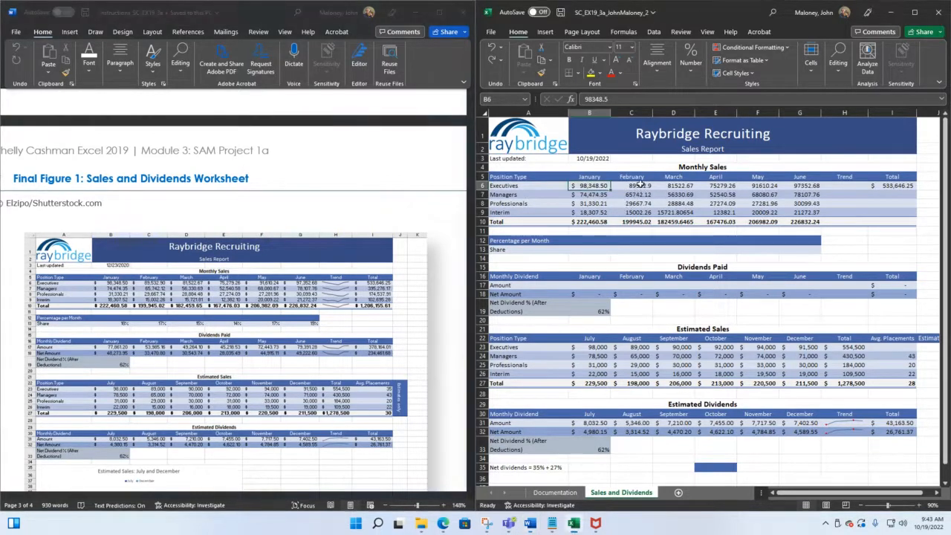
{"action": "left_click", "coordinate": [642, 185]}
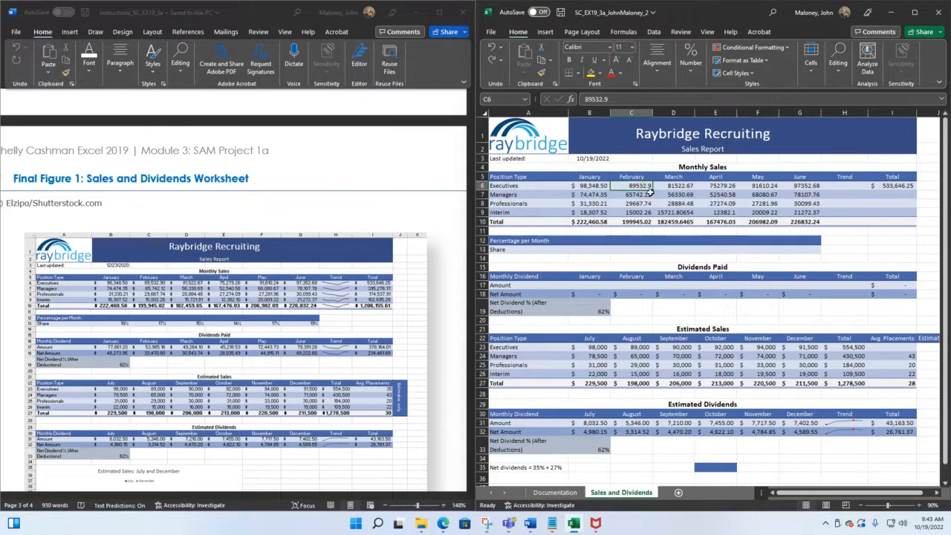
{"action": "right_click", "coordinate": [630, 187]}
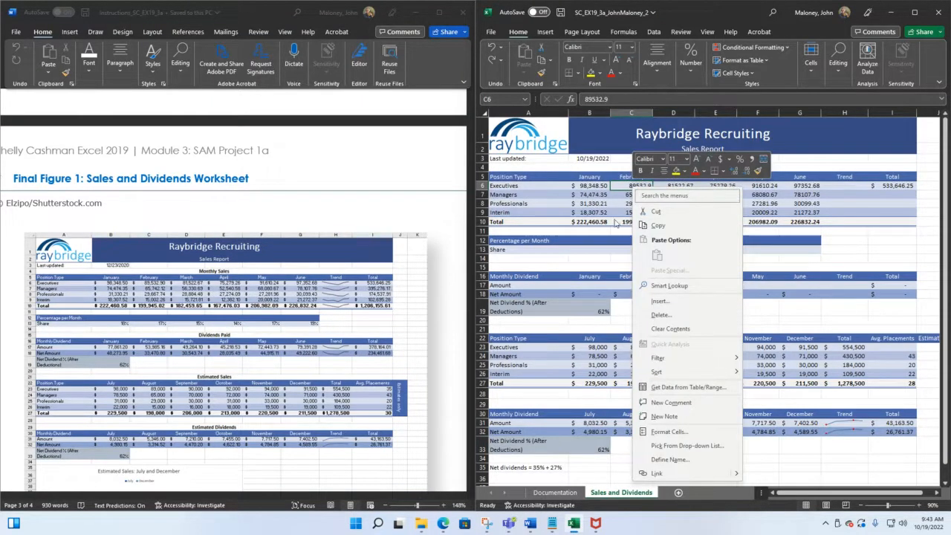
{"action": "left_click", "coordinate": [626, 185]}
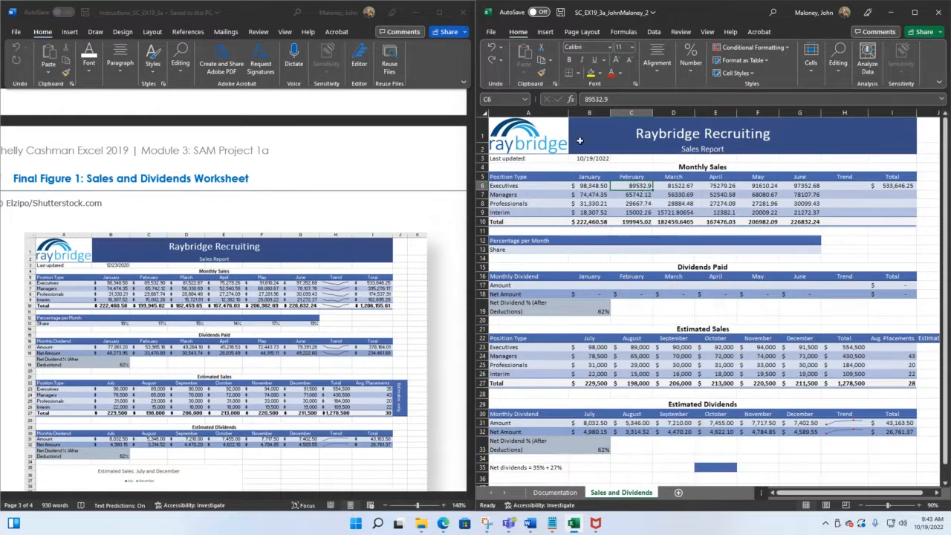
{"action": "left_click", "coordinate": [550, 59]}
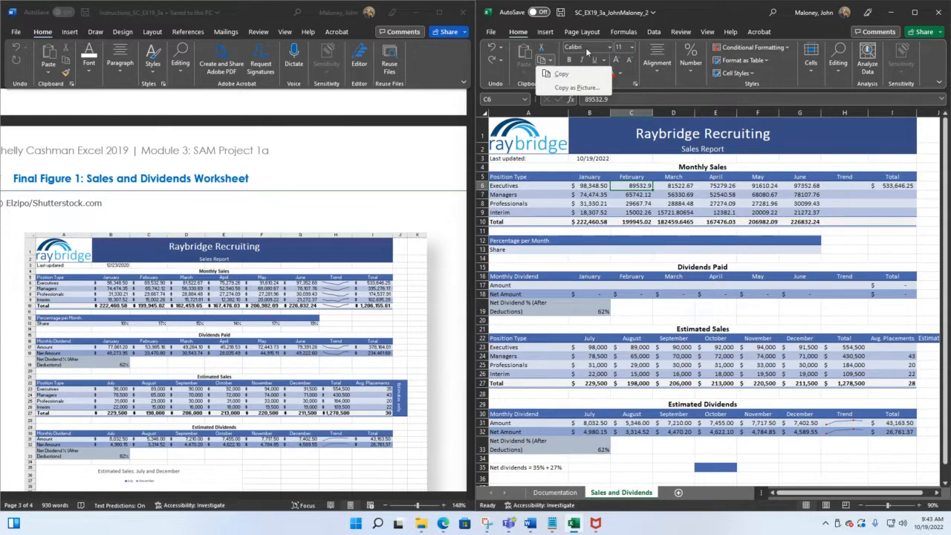
{"action": "left_click", "coordinate": [530, 79]}
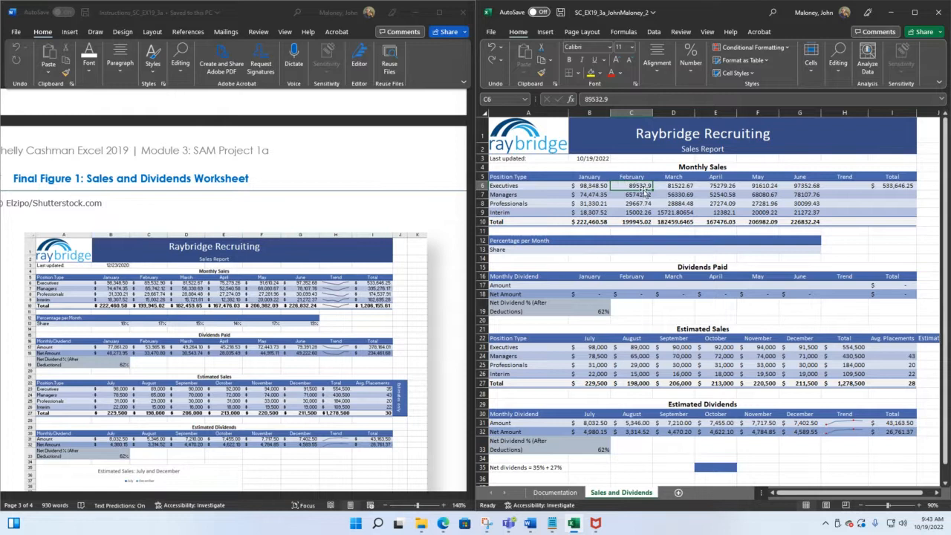
Try filling cell B6 down through B10 with the Fill Formatting Only option, and check the fill options again
{"action": "left_click", "coordinate": [587, 186]}
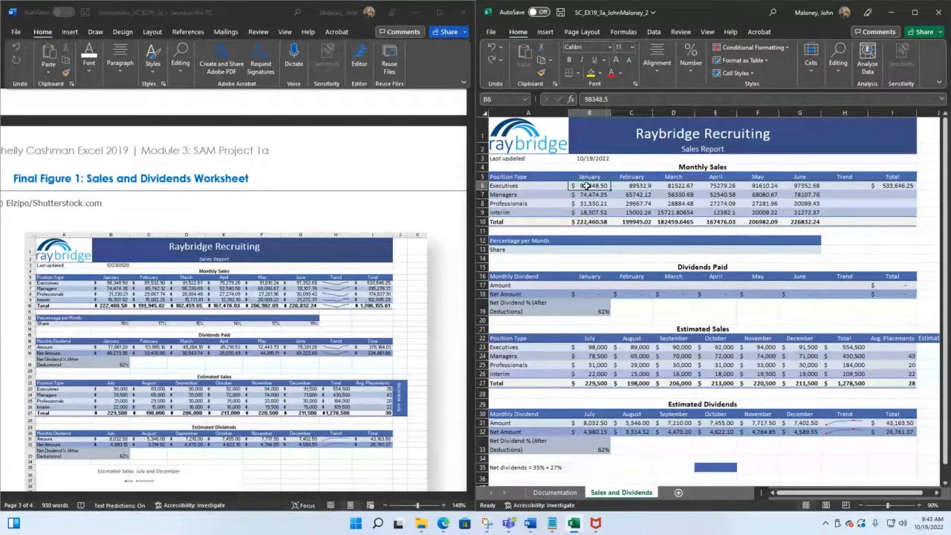
{"action": "left_click_drag", "start_coordinate": [611, 190], "coordinate": [611, 190]}
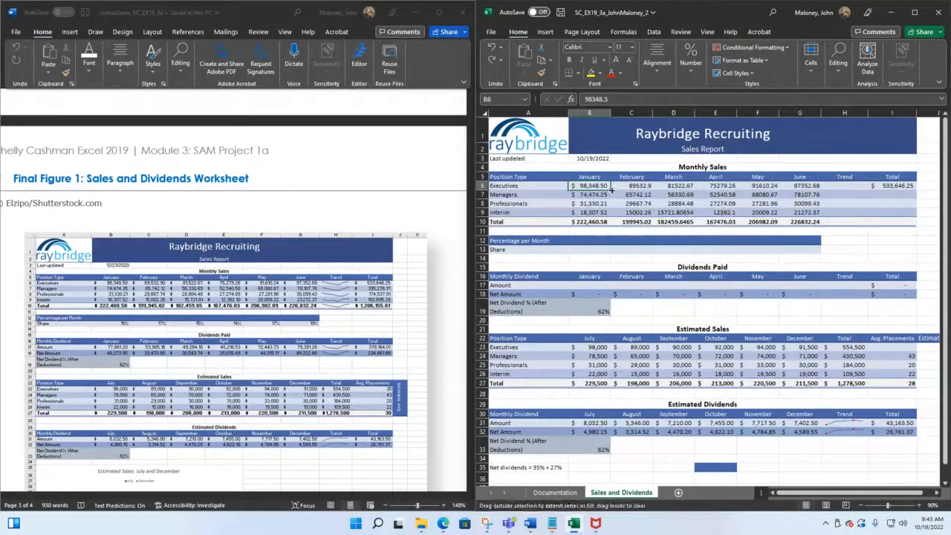
{"action": "left_click_drag", "start_coordinate": [612, 190], "coordinate": [613, 225]}
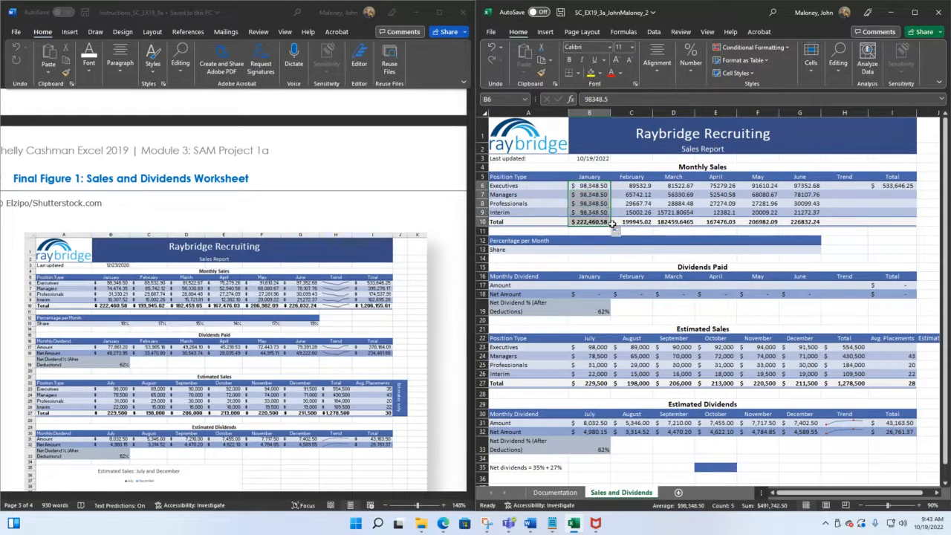
{"action": "left_click", "coordinate": [616, 233]}
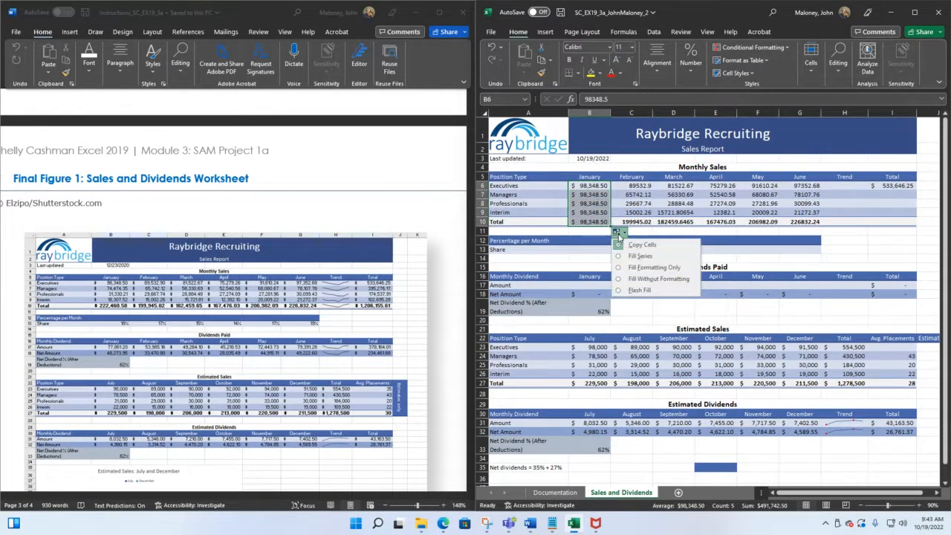
{"action": "left_click", "coordinate": [646, 269]}
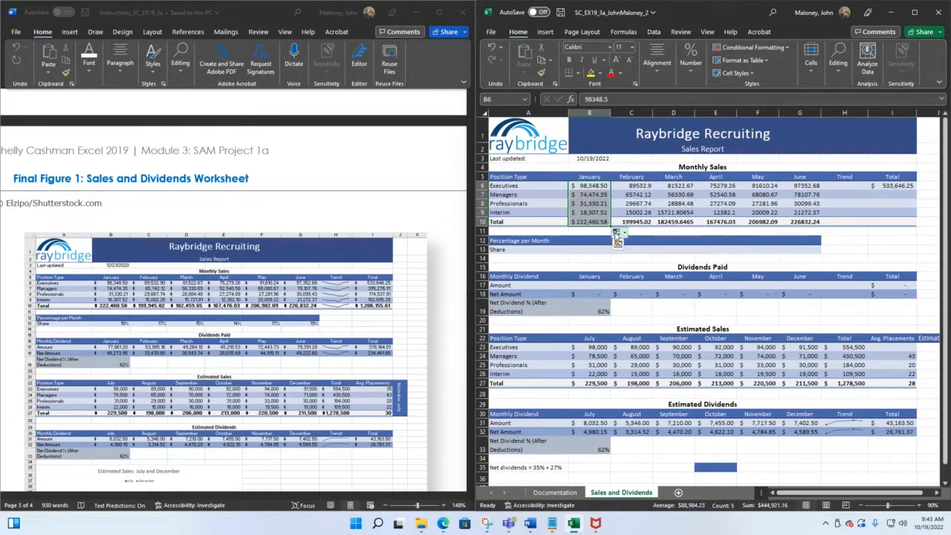
{"action": "left_click", "coordinate": [617, 234]}
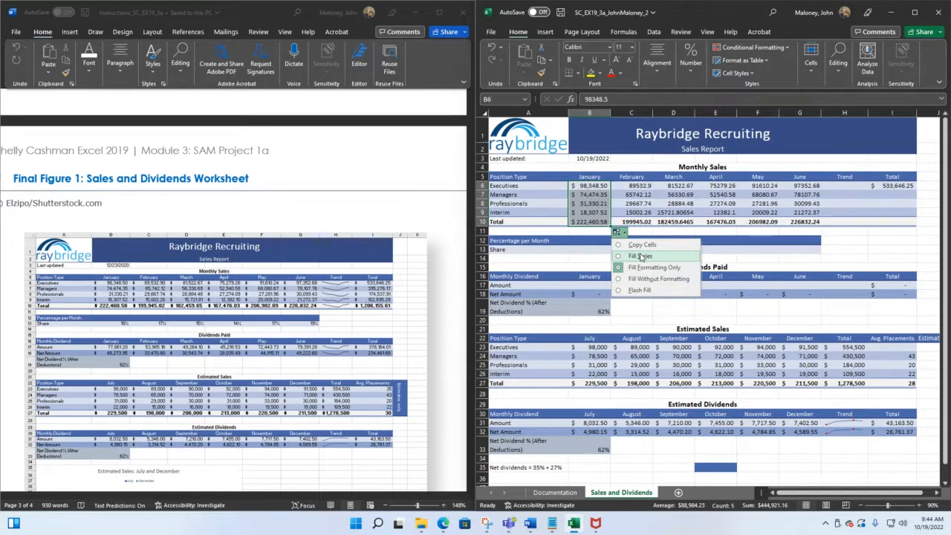
{"action": "left_click", "coordinate": [594, 178]}
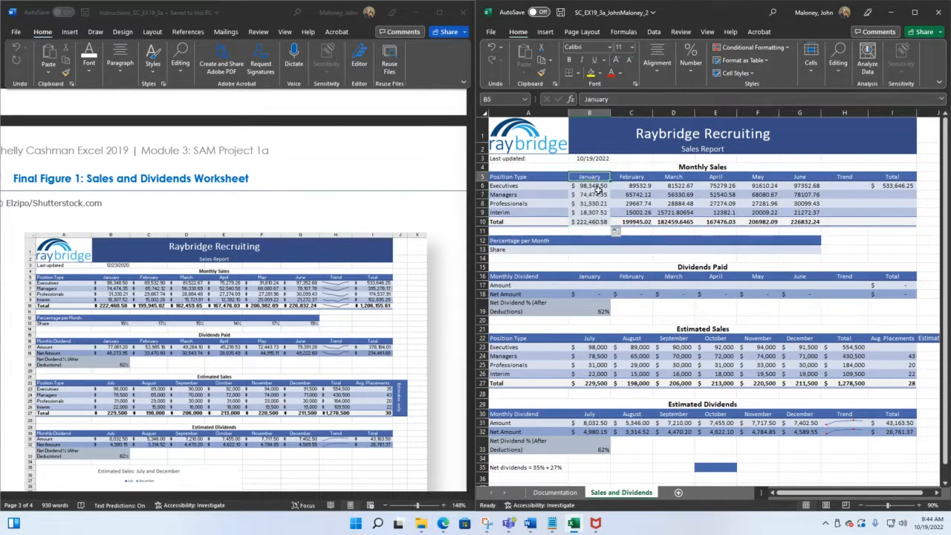
Copy cell B6 and try the Fill Formatting Only option again for the January sales column
{"action": "left_click", "coordinate": [597, 186]}
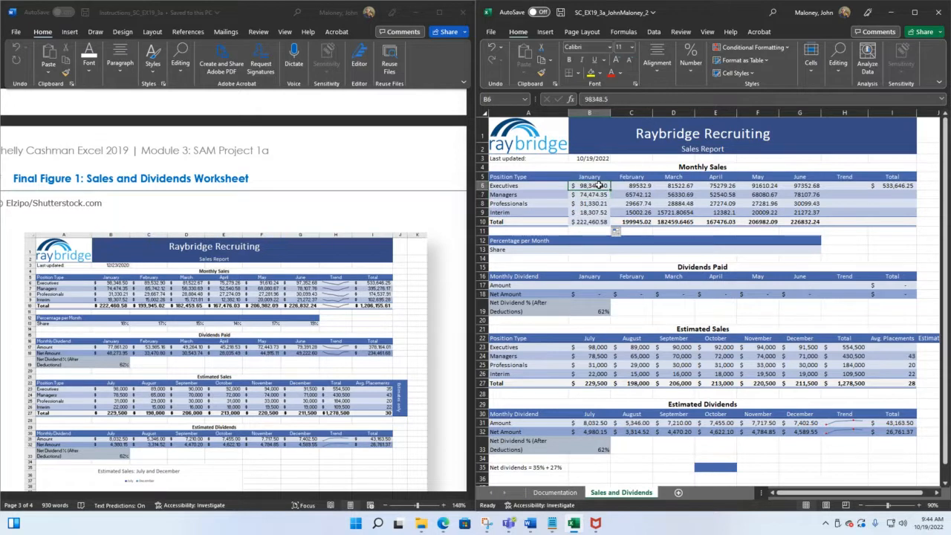
{"action": "left_click", "coordinate": [551, 60]}
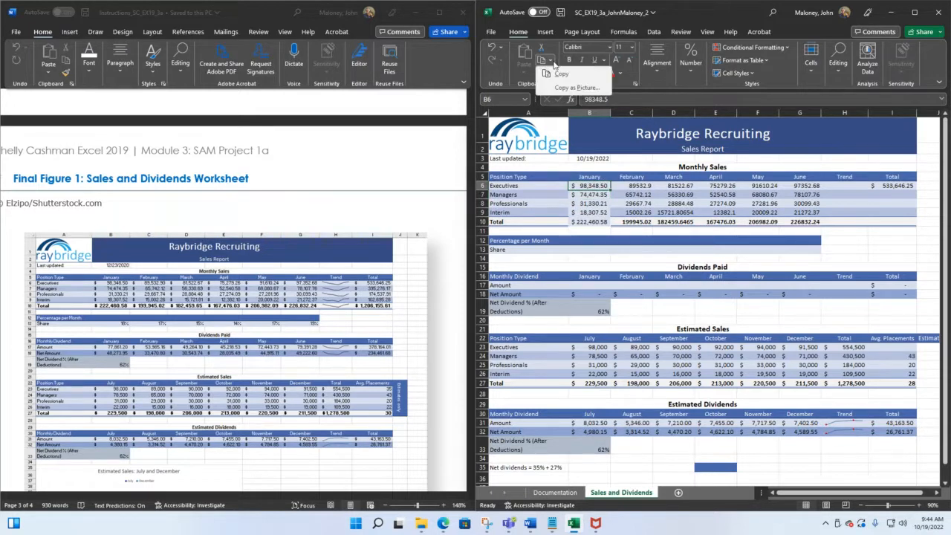
{"action": "left_click", "coordinate": [557, 73]}
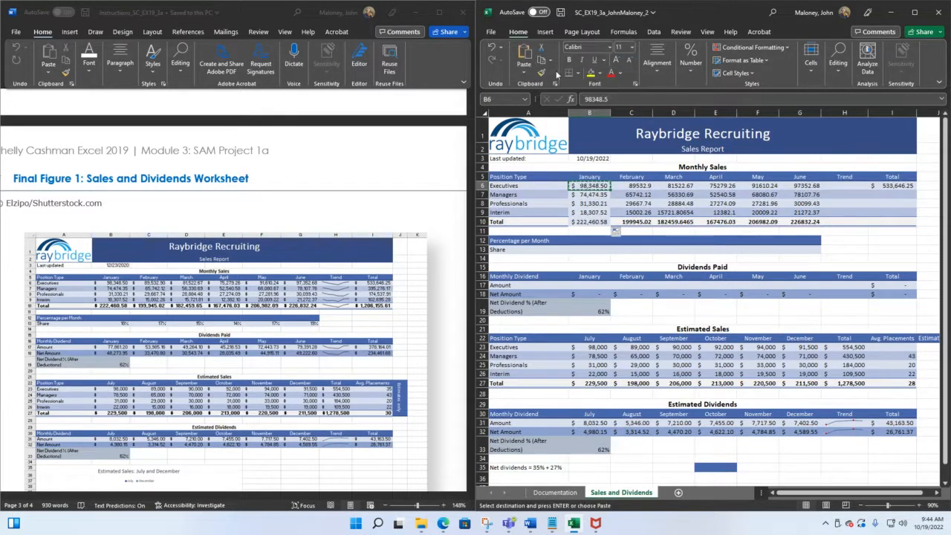
{"action": "left_click", "coordinate": [617, 233]}
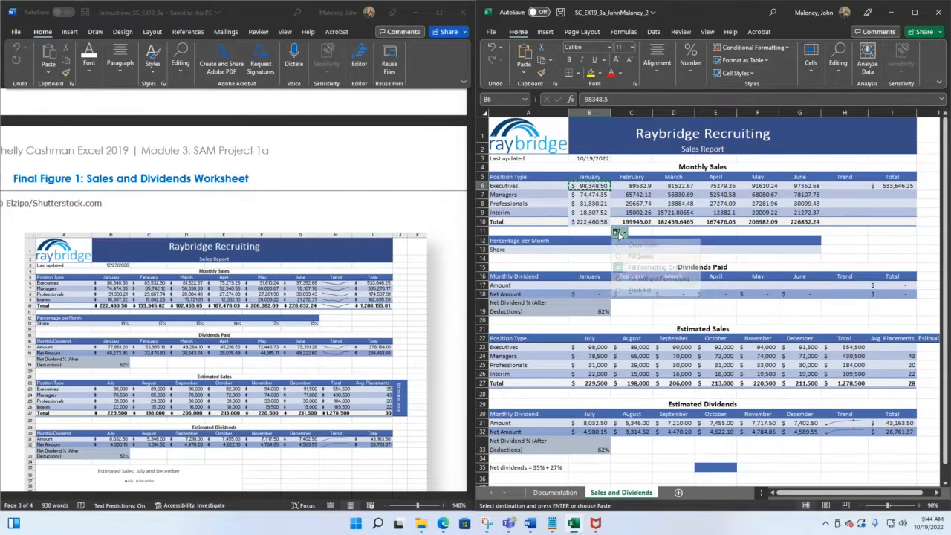
{"action": "left_click", "coordinate": [649, 270]}
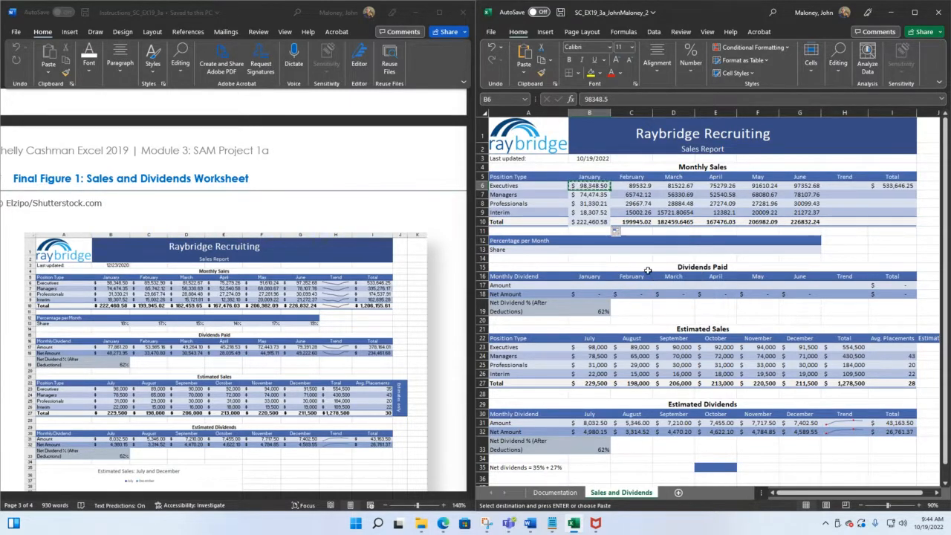
Try filling cell C6 down through C10 with Fill Formatting Only, and undo the fills in the January and February columns
{"action": "left_click", "coordinate": [639, 185]}
{"action": "left_click_drag", "start_coordinate": [651, 189], "coordinate": [654, 222]}
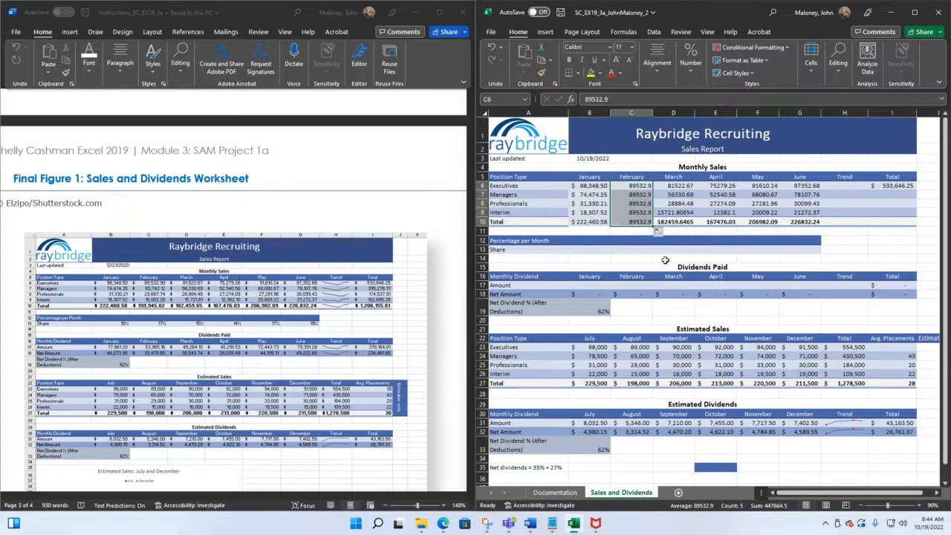
{"action": "left_click", "coordinate": [659, 232]}
{"action": "left_click", "coordinate": [682, 269]}
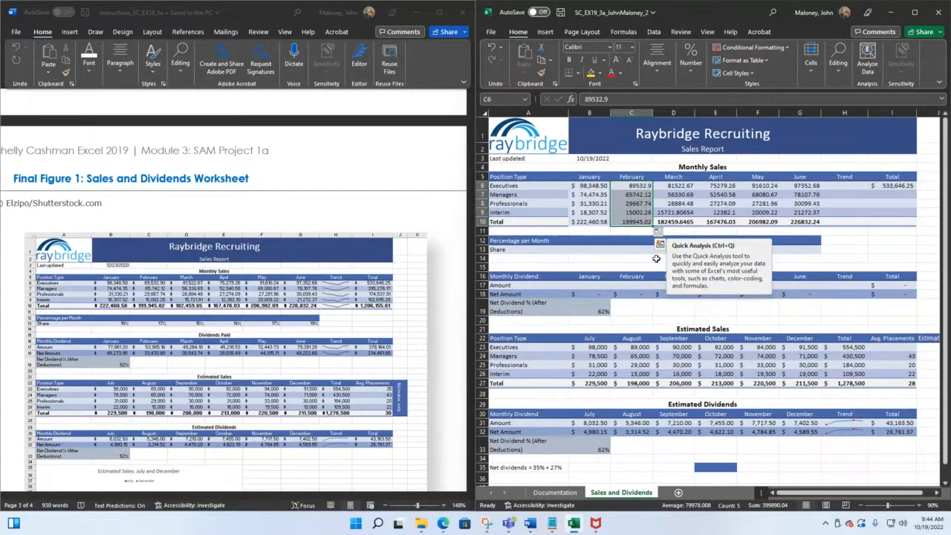
{"action": "left_click", "coordinate": [492, 47]}
{"action": "left_click", "coordinate": [492, 48]}
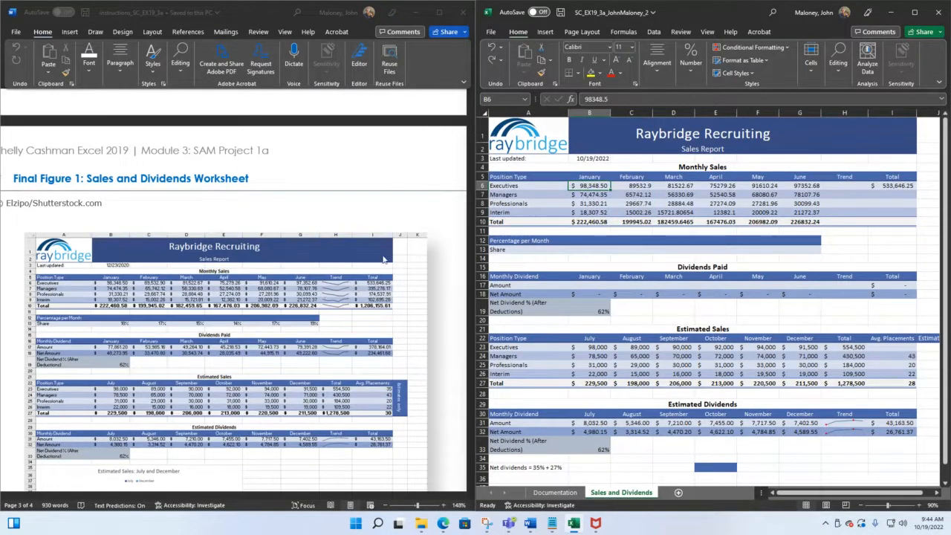
Return from Final Figure 1 to the project instructions in Word and highlight the text of step 5 in yellow
{"action": "scroll", "coordinate": [382, 260], "scroll_direction": "down", "scroll_amount": 2}
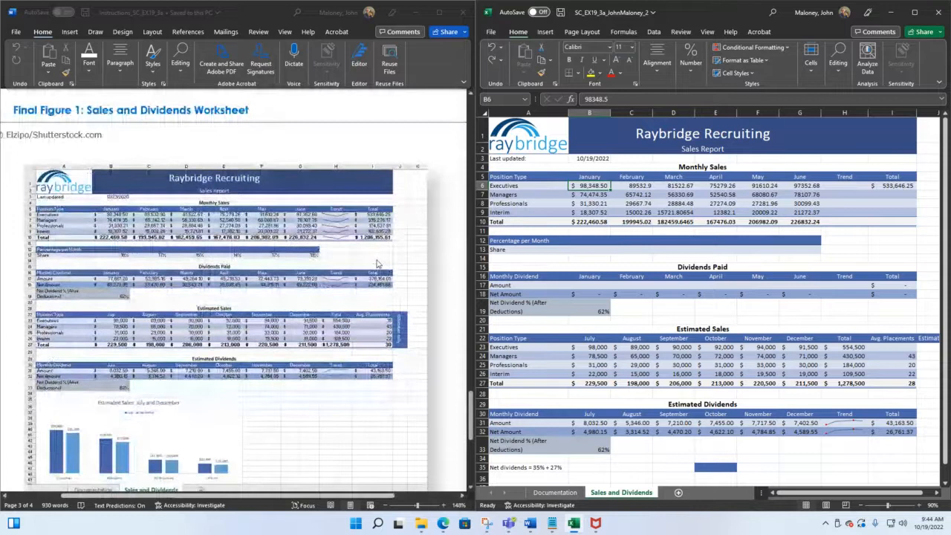
{"action": "scroll", "coordinate": [377, 263], "scroll_direction": "down", "scroll_amount": 4}
{"action": "scroll", "coordinate": [393, 297], "scroll_direction": "up", "scroll_amount": 4}
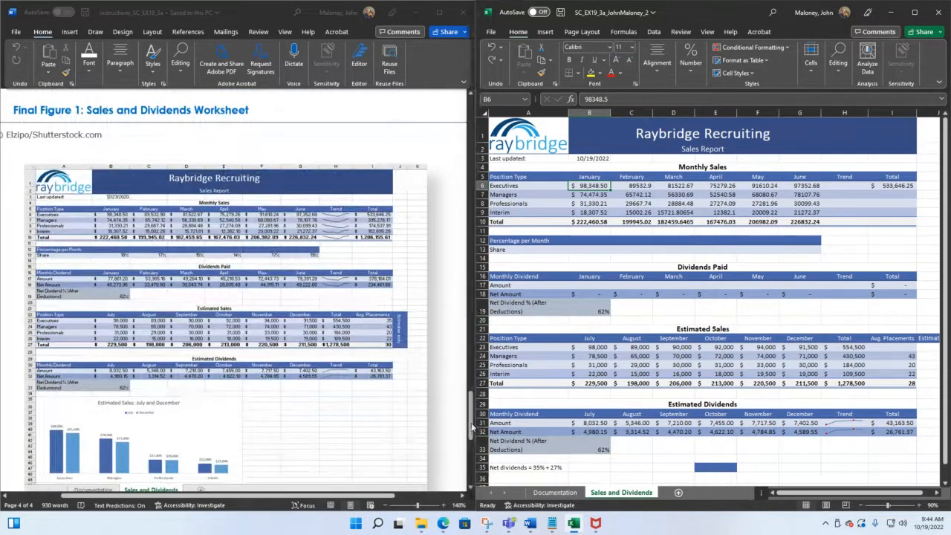
{"action": "left_click_drag", "start_coordinate": [470, 427], "coordinate": [461, 181]}
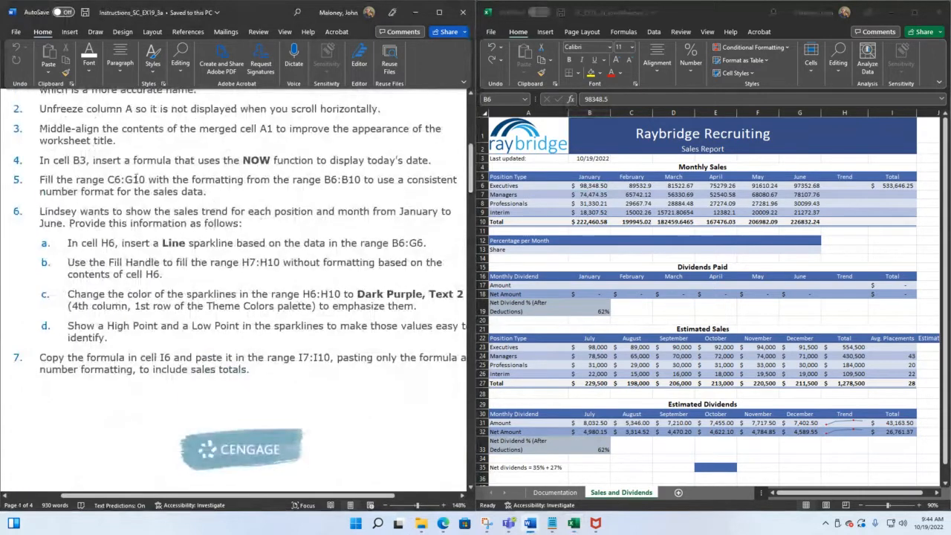
{"action": "left_click_drag", "start_coordinate": [41, 180], "coordinate": [216, 194]}
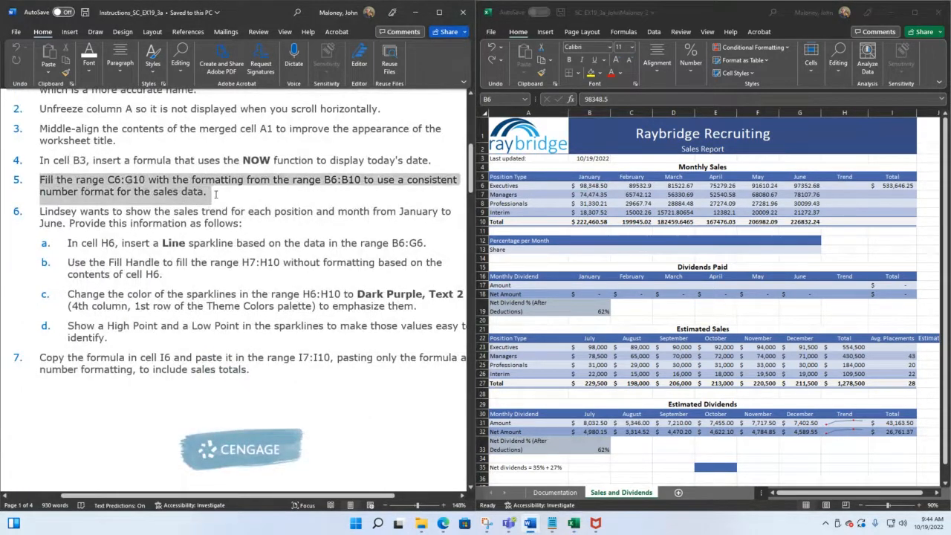
{"action": "left_click", "coordinate": [91, 74]}
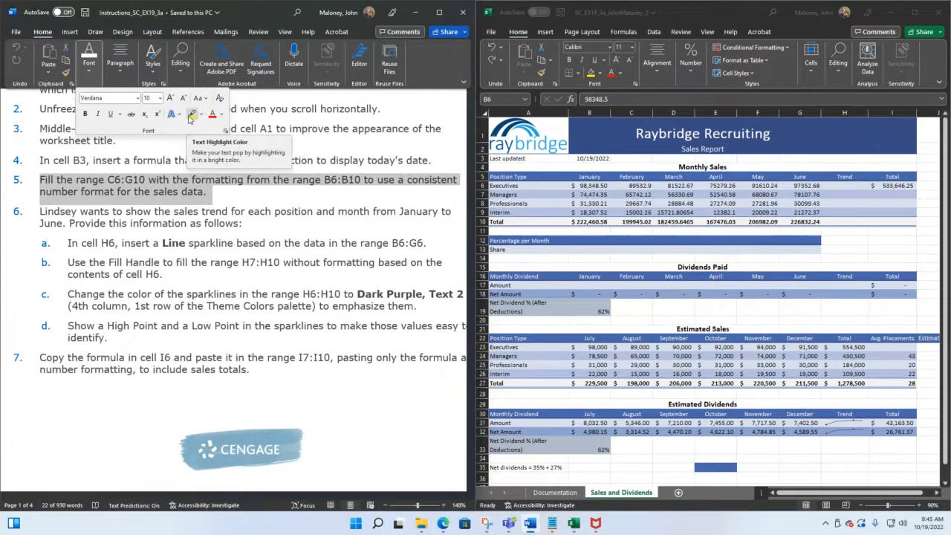
{"action": "left_click", "coordinate": [191, 117]}
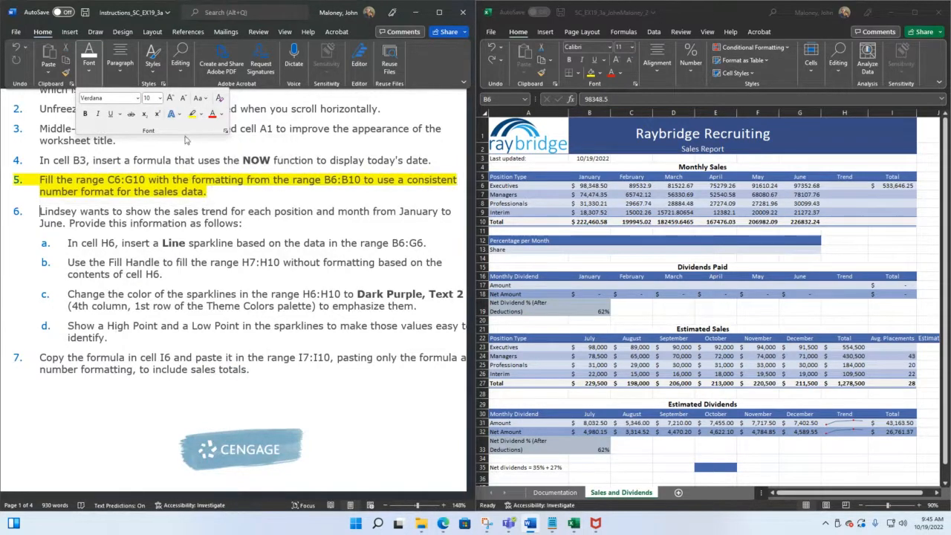
{"action": "left_click", "coordinate": [215, 202]}
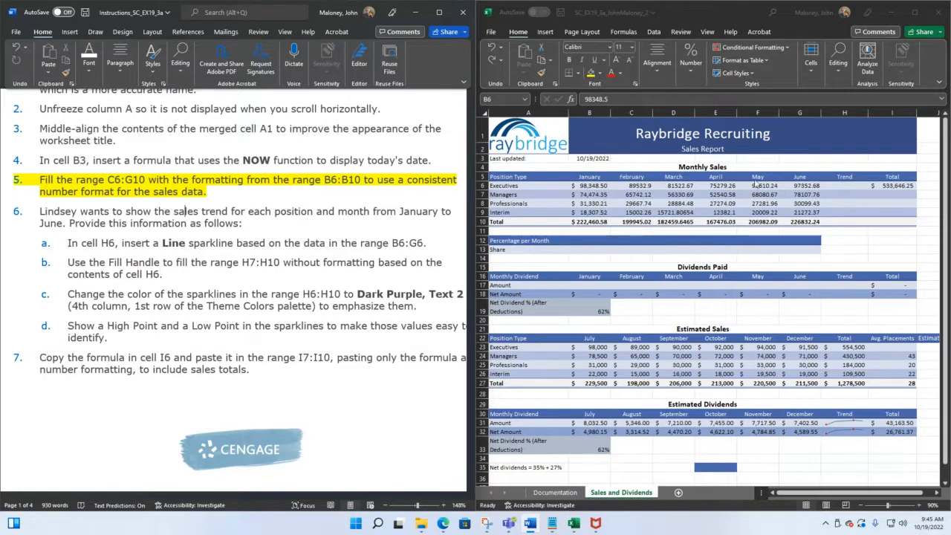
Switch to the Excel workbook and insert a Line sparkline in cell H6 based on the data range B6:G6
{"action": "left_click", "coordinate": [839, 186]}
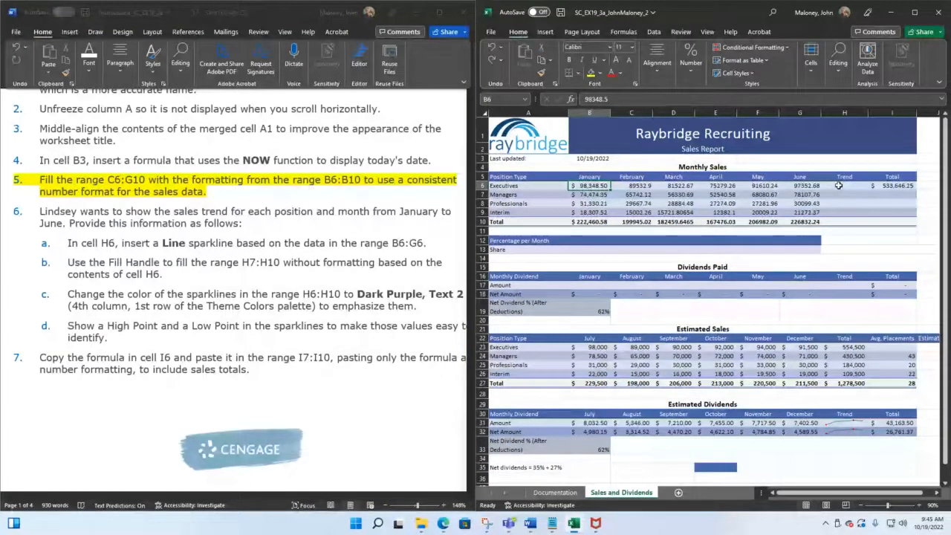
{"action": "left_click", "coordinate": [839, 185]}
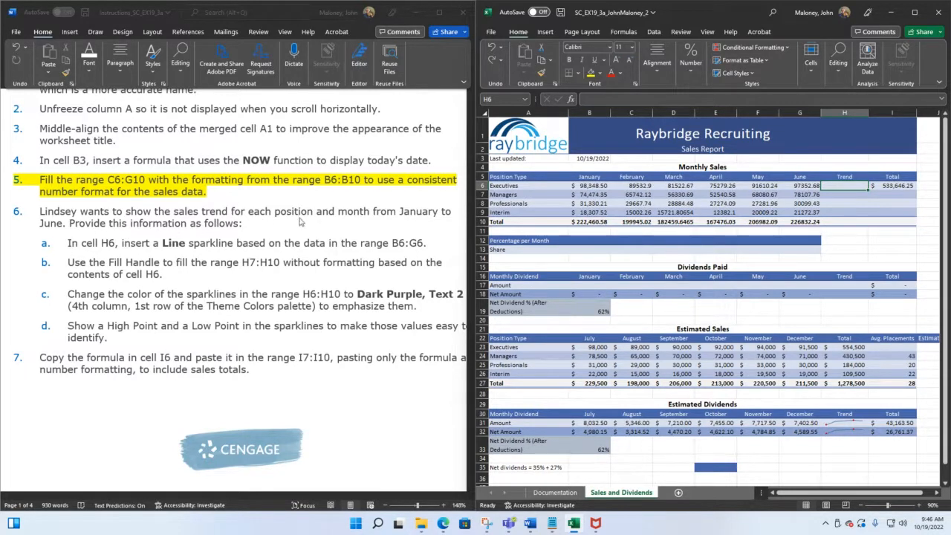
{"action": "left_click", "coordinate": [545, 32]}
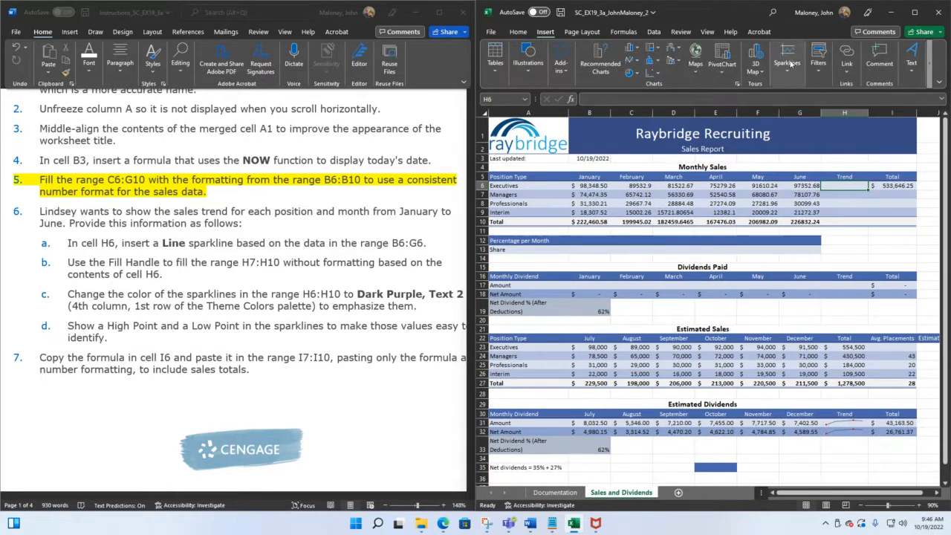
{"action": "left_click", "coordinate": [787, 68]}
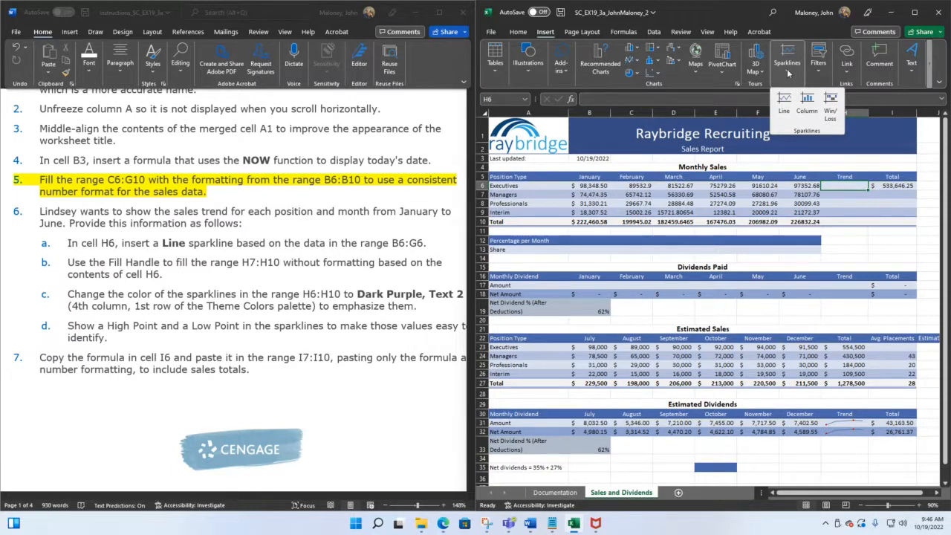
{"action": "left_click", "coordinate": [783, 98]}
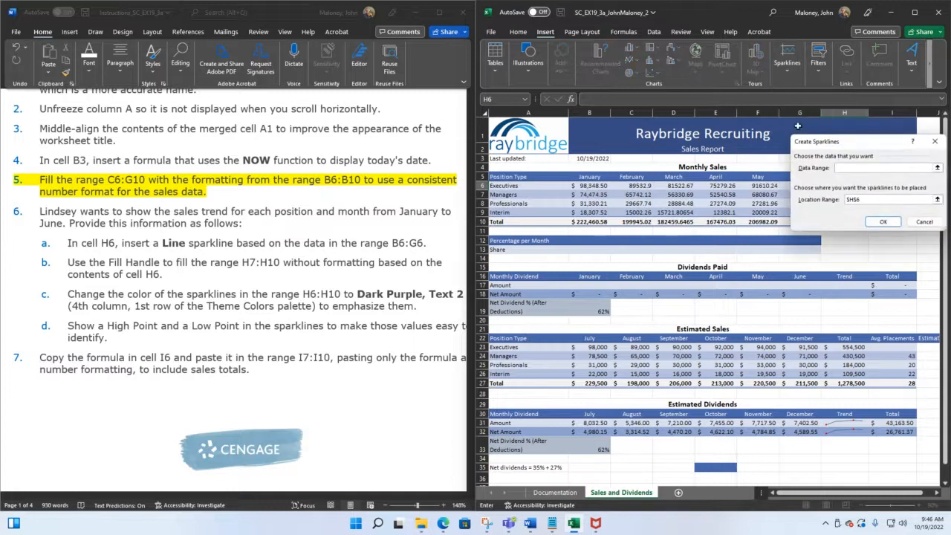
{"action": "left_click_drag", "start_coordinate": [873, 145], "coordinate": [854, 146]}
{"action": "left_click_drag", "start_coordinate": [812, 137], "coordinate": [688, 246]}
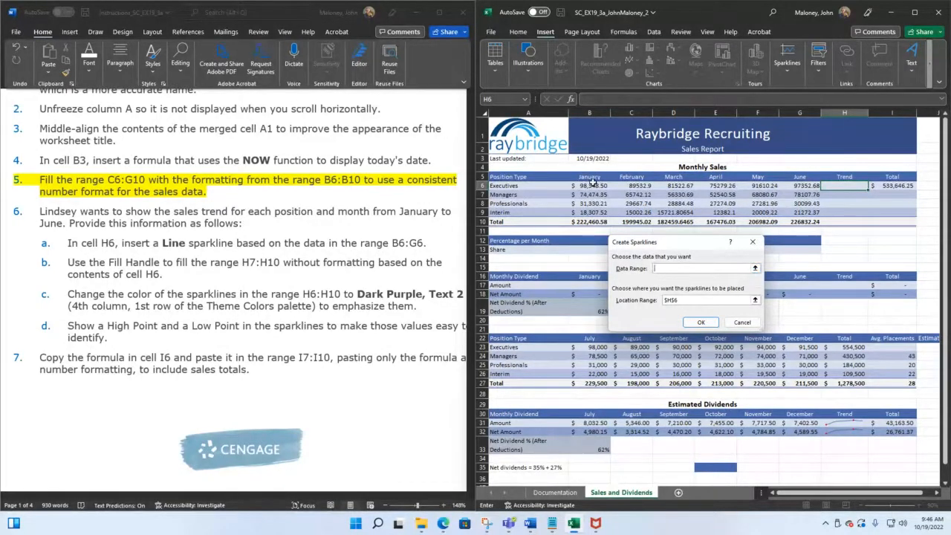
{"action": "left_click_drag", "start_coordinate": [592, 182], "coordinate": [654, 184]}
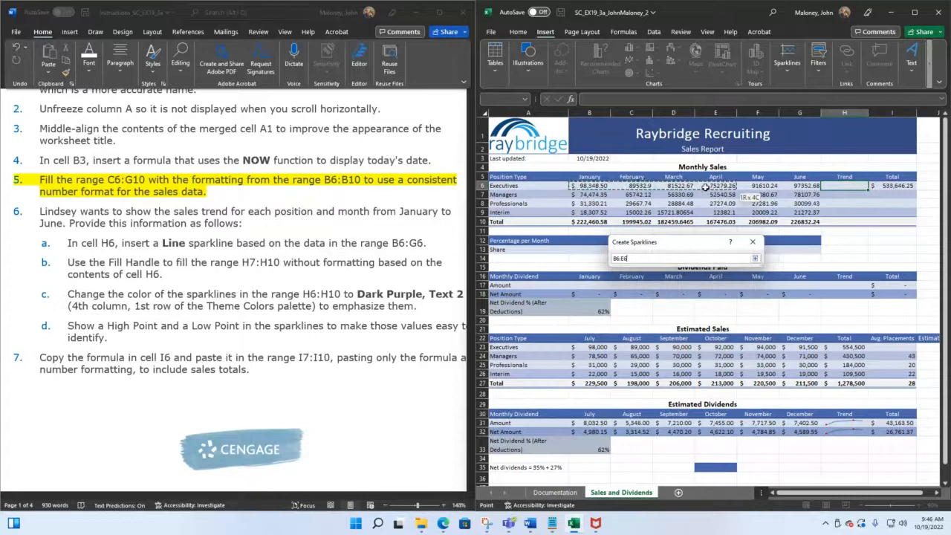
{"action": "left_click_drag", "start_coordinate": [793, 185], "coordinate": [794, 186]}
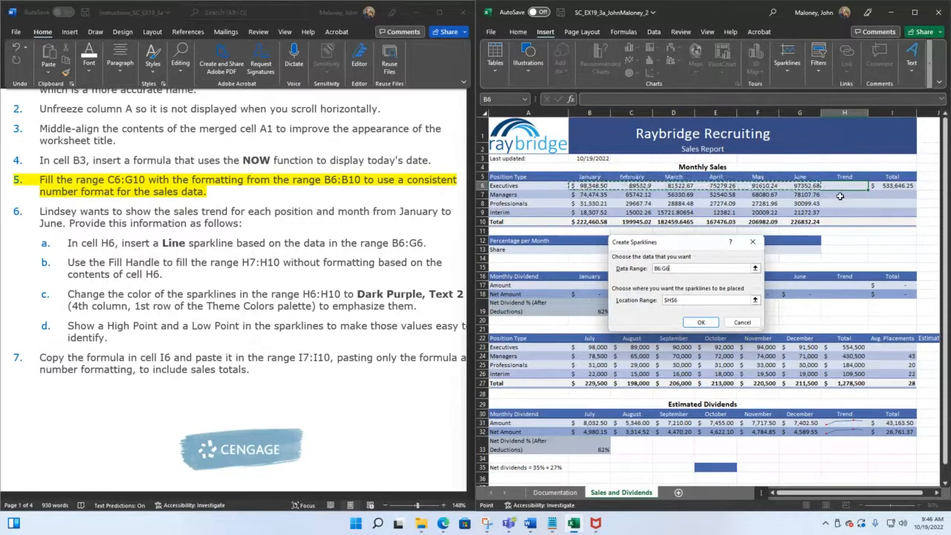
{"action": "left_click", "coordinate": [699, 322]}
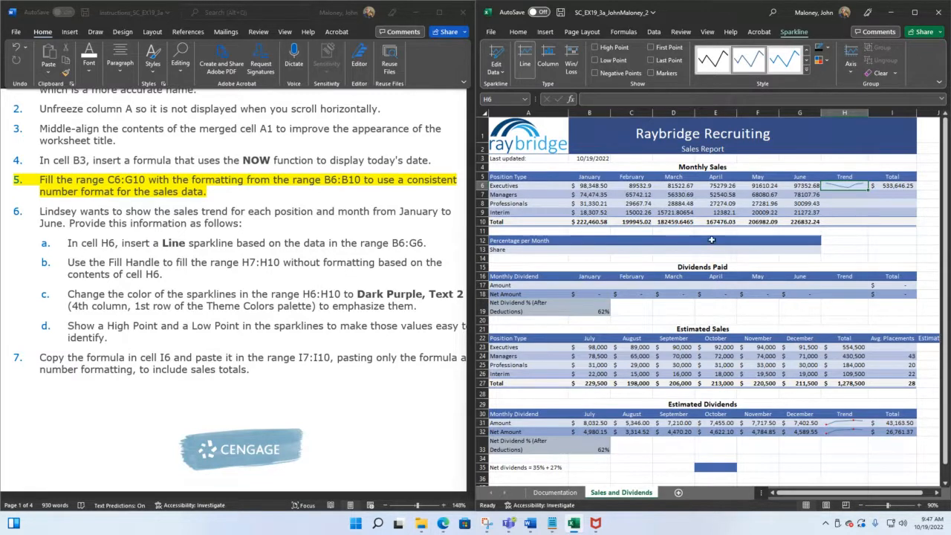
Fill the sparkline from cell H6 down through H10 using the Fill Without Formatting option
{"action": "left_click_drag", "start_coordinate": [868, 191], "coordinate": [871, 221]}
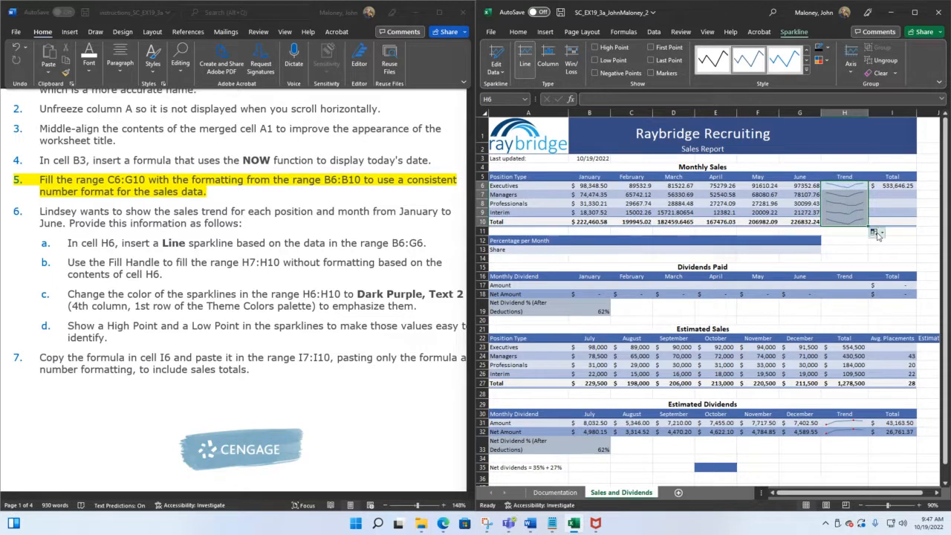
{"action": "left_click", "coordinate": [877, 234]}
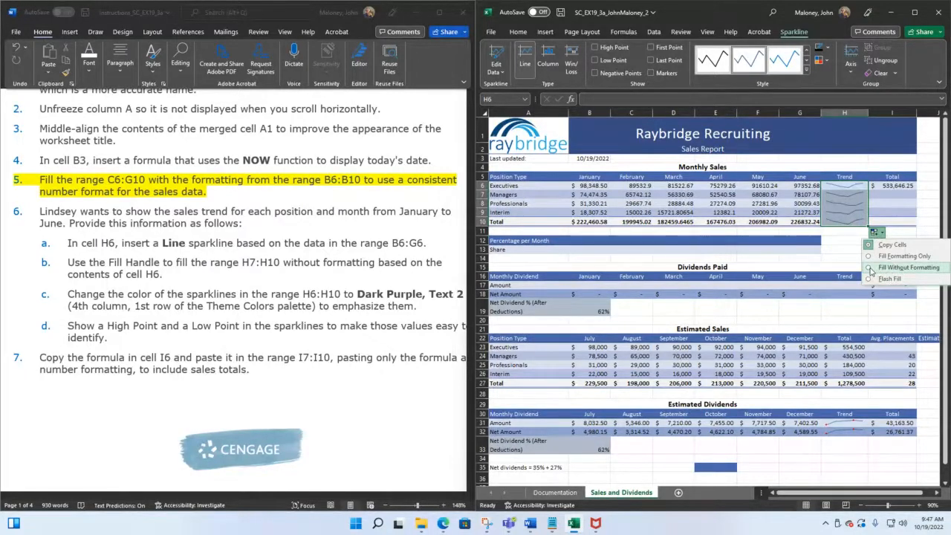
{"action": "left_click", "coordinate": [876, 269]}
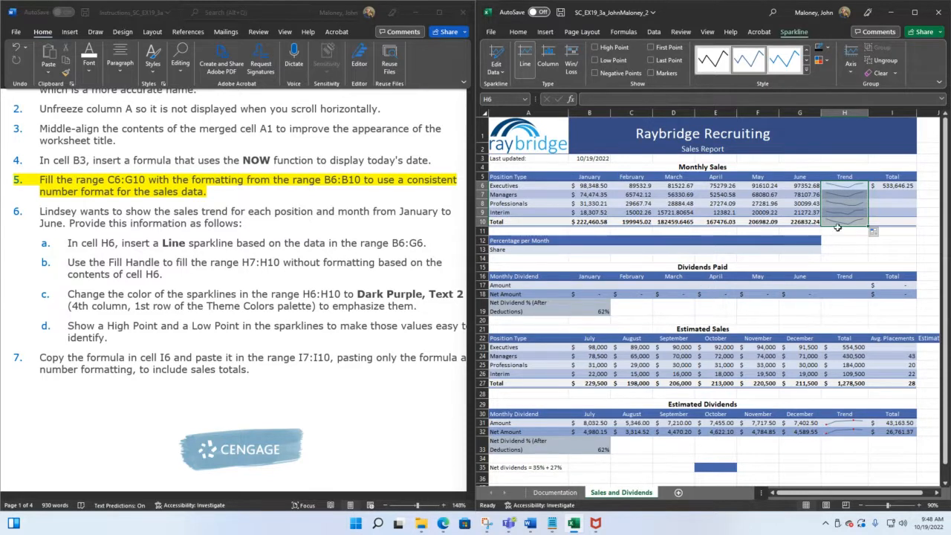
Change the color of the sparklines in the range H6:H10 to Dark Purple, Text 2
{"action": "left_click", "coordinate": [838, 192]}
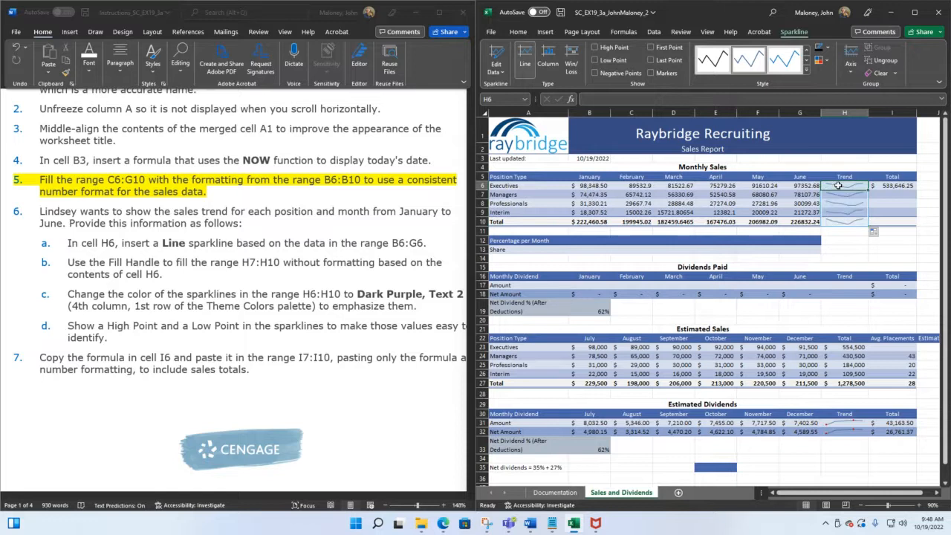
{"action": "left_click_drag", "start_coordinate": [838, 192], "coordinate": [847, 222]}
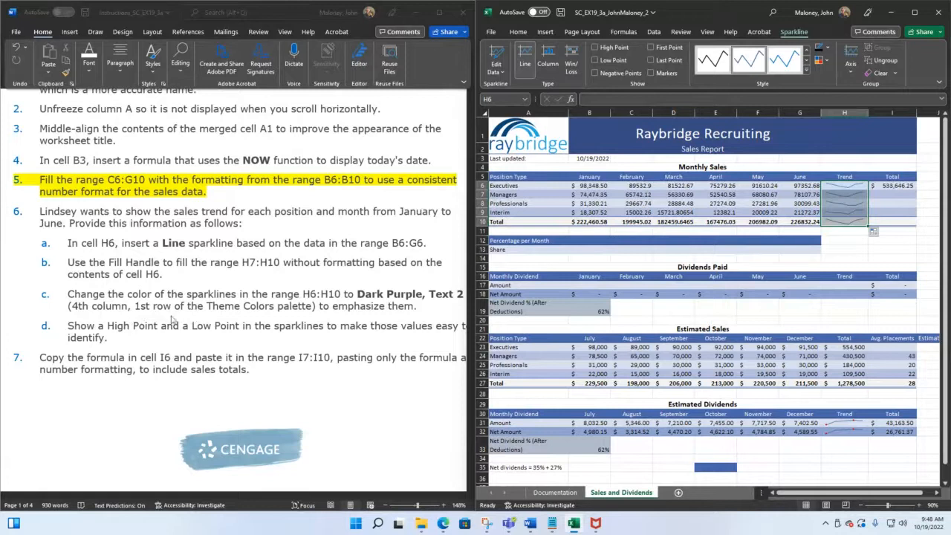
{"action": "left_click", "coordinate": [830, 49]}
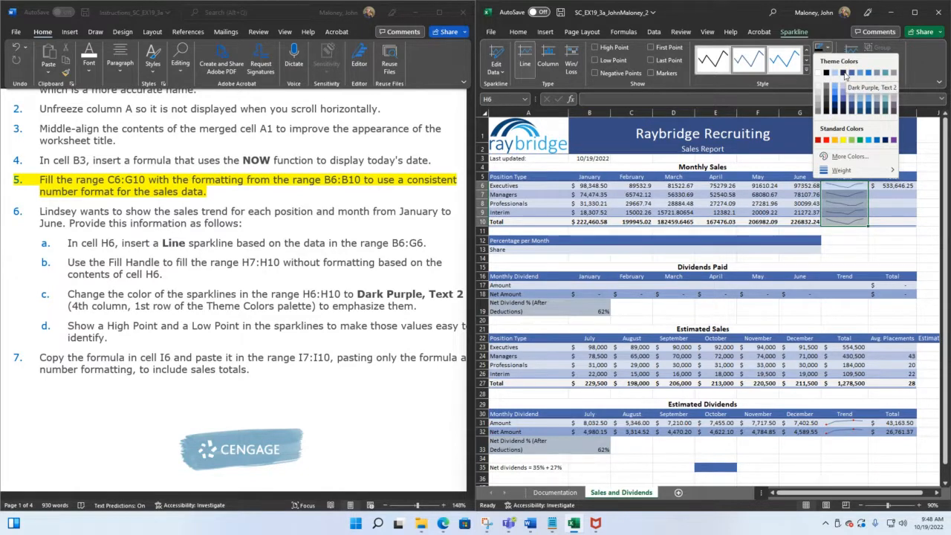
{"action": "left_click", "coordinate": [844, 73]}
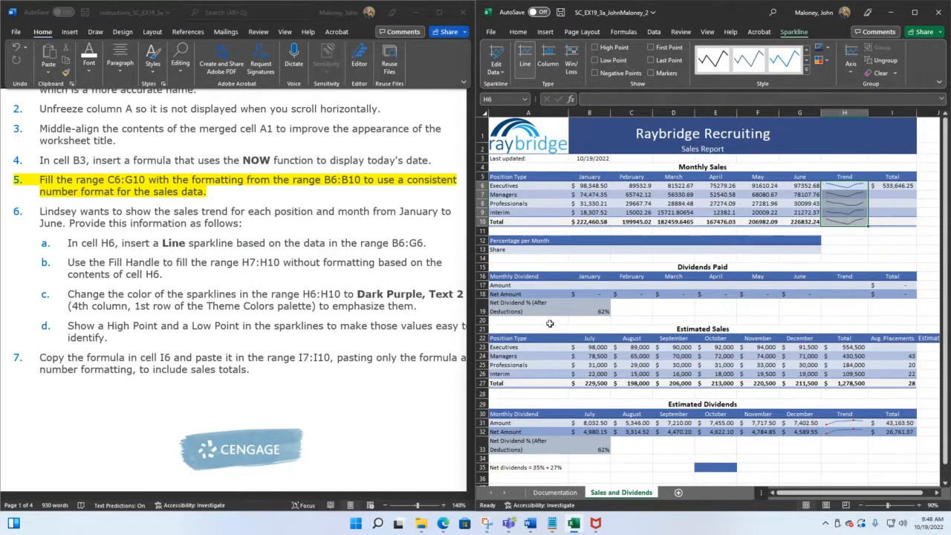
Compare the Monthly Sales sparklines and their color setting with Final Figure 1 and the step 6 instructions in Word
{"action": "scroll", "coordinate": [412, 225], "scroll_direction": "down", "scroll_amount": 3}
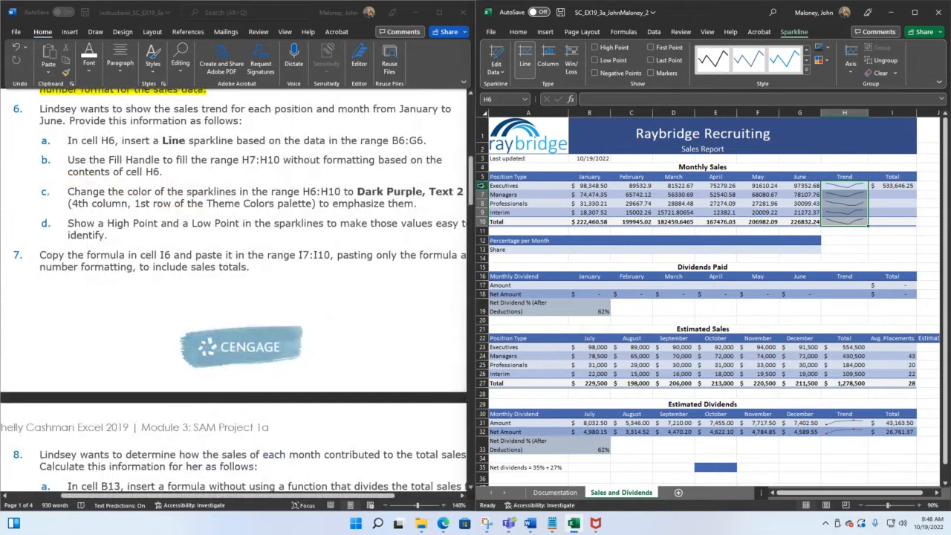
{"action": "left_click_drag", "start_coordinate": [471, 193], "coordinate": [466, 435]}
{"action": "scroll", "coordinate": [398, 313], "scroll_direction": "up", "scroll_amount": 2}
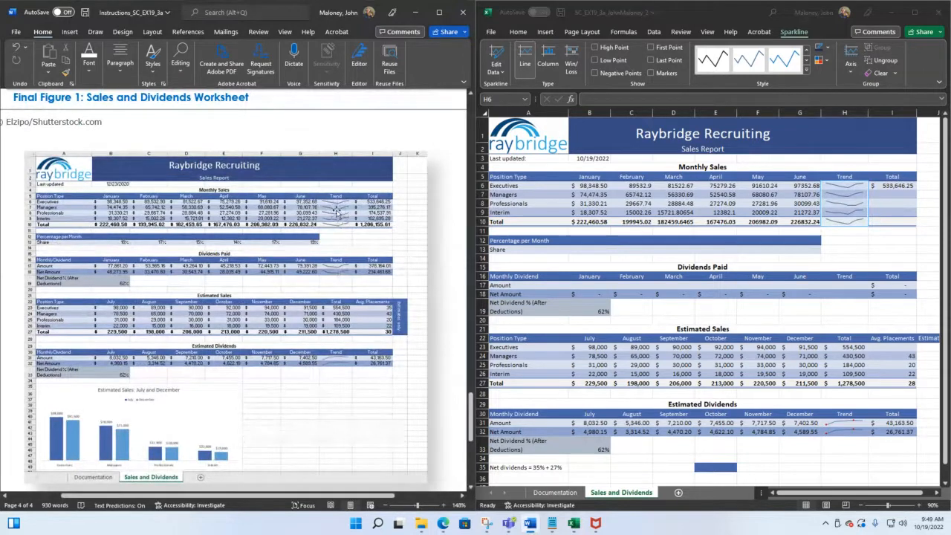
{"action": "left_click", "coordinate": [841, 186]}
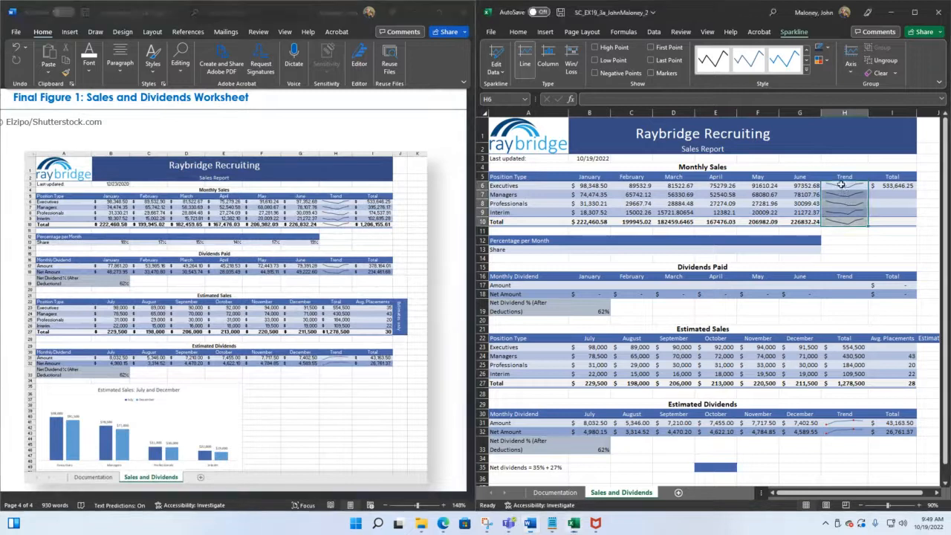
{"action": "left_click", "coordinate": [828, 48]}
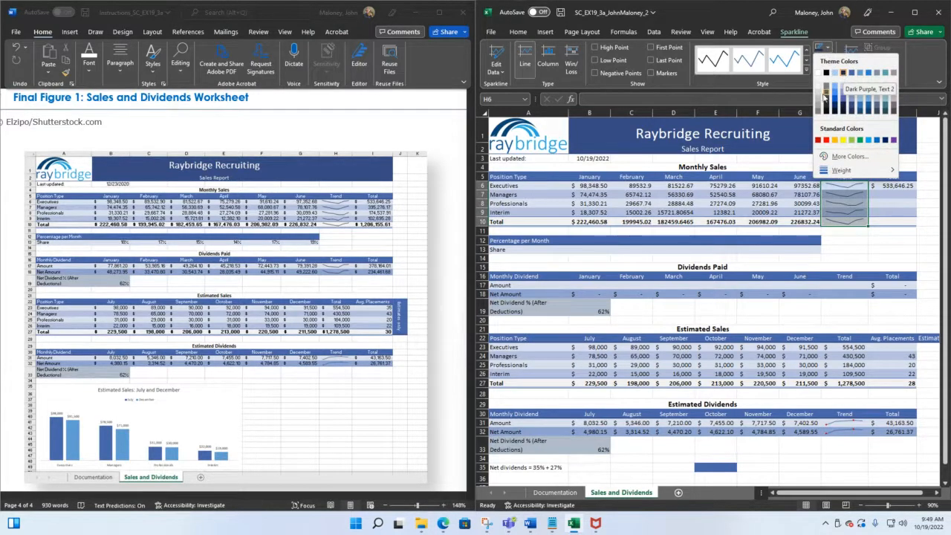
{"action": "scroll", "coordinate": [308, 277], "scroll_direction": "up", "scroll_amount": 10}
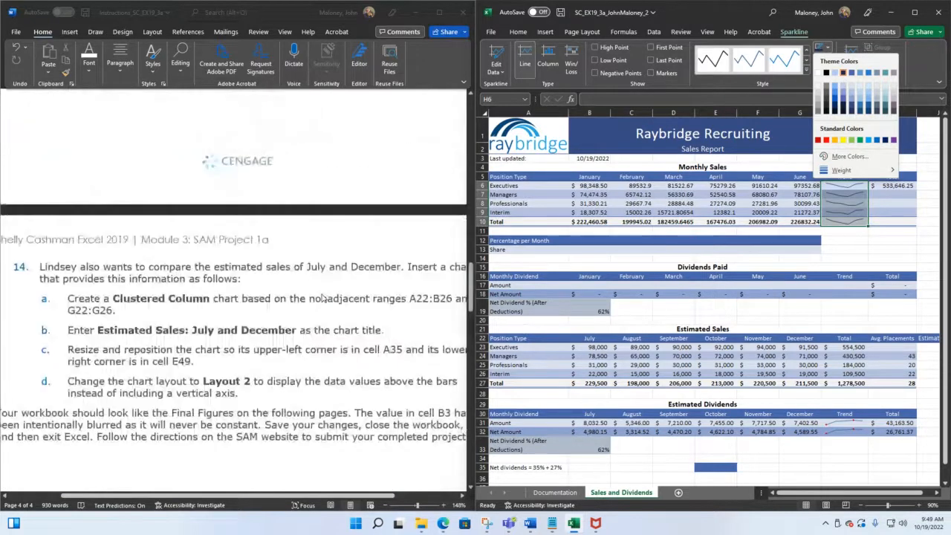
{"action": "scroll", "coordinate": [321, 297], "scroll_direction": "up", "scroll_amount": 10}
{"action": "scroll", "coordinate": [322, 298], "scroll_direction": "up", "scroll_amount": 8}
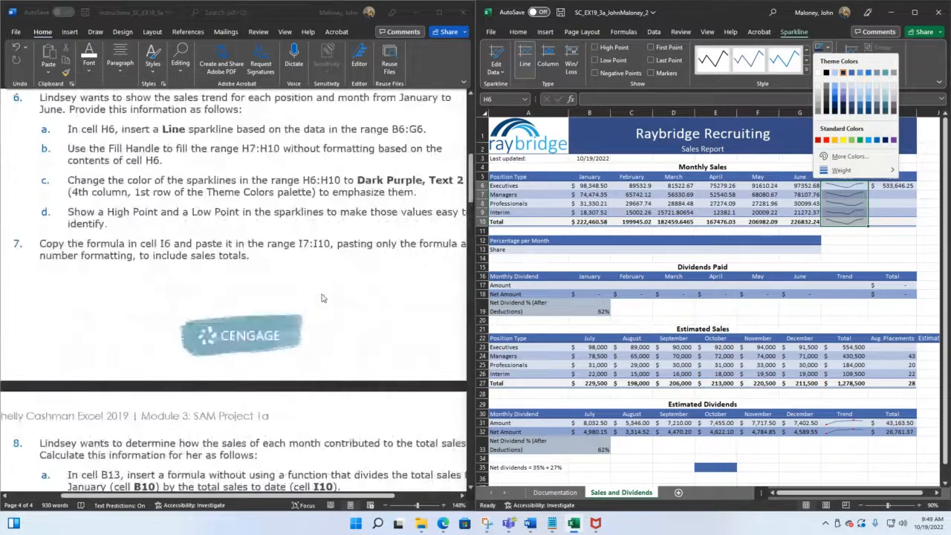
{"action": "scroll", "coordinate": [216, 231], "scroll_direction": "up", "scroll_amount": 3}
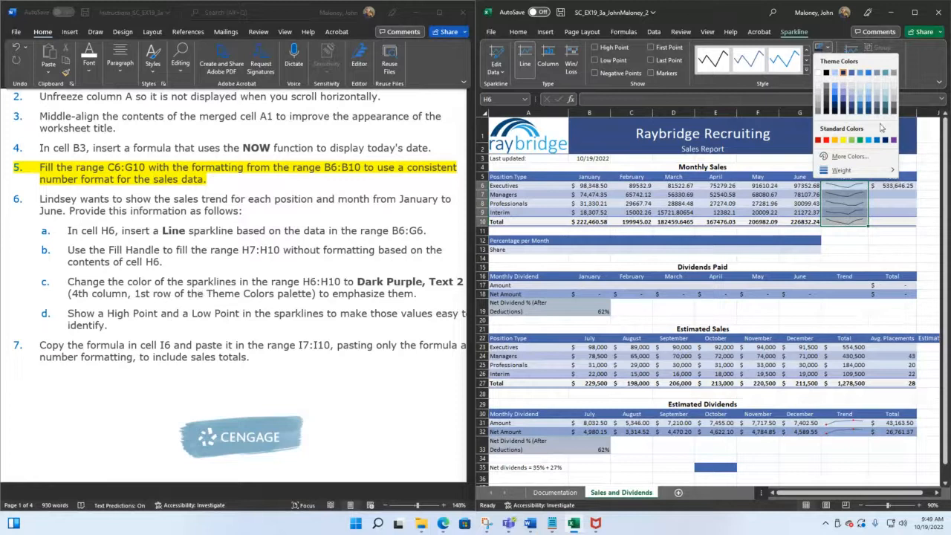
{"action": "left_click", "coordinate": [826, 35]}
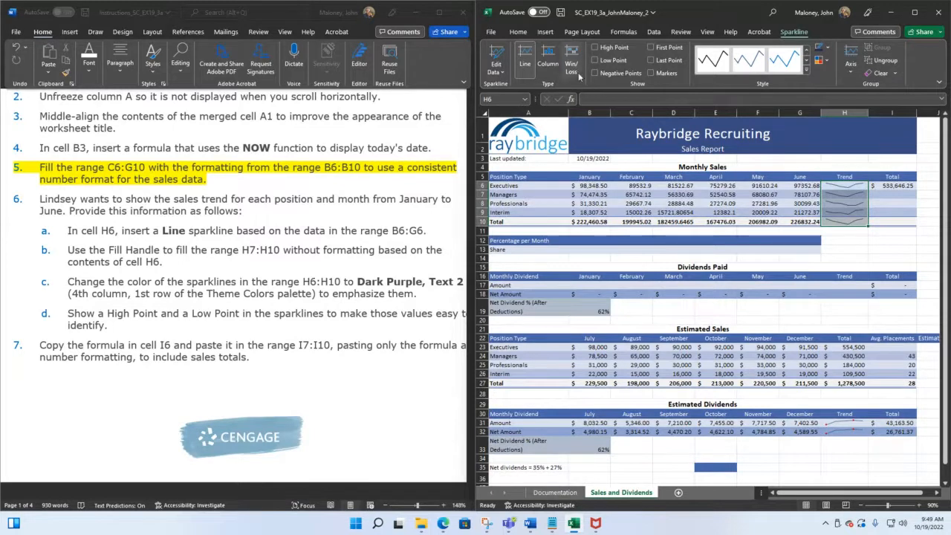
{"action": "left_click", "coordinate": [826, 62]}
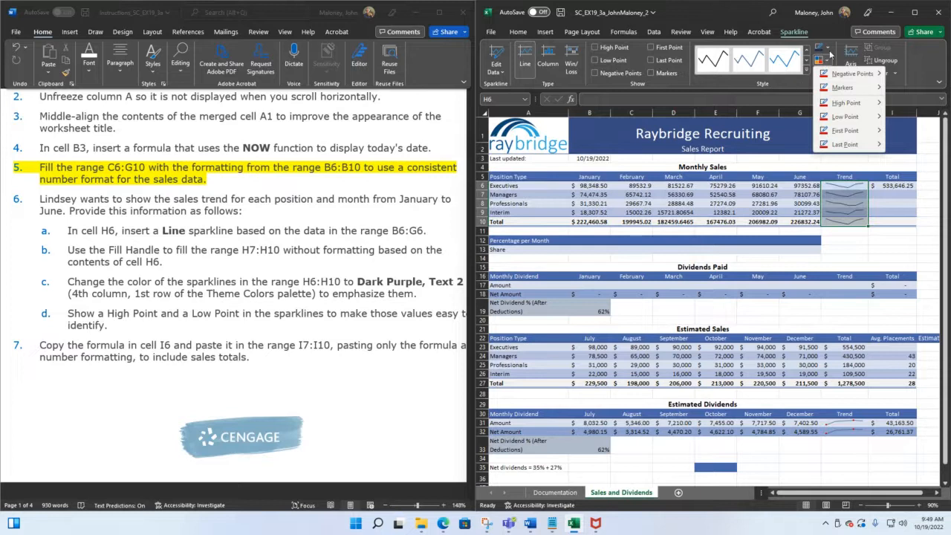
{"action": "left_click", "coordinate": [823, 46]}
{"action": "left_click", "coordinate": [827, 49]}
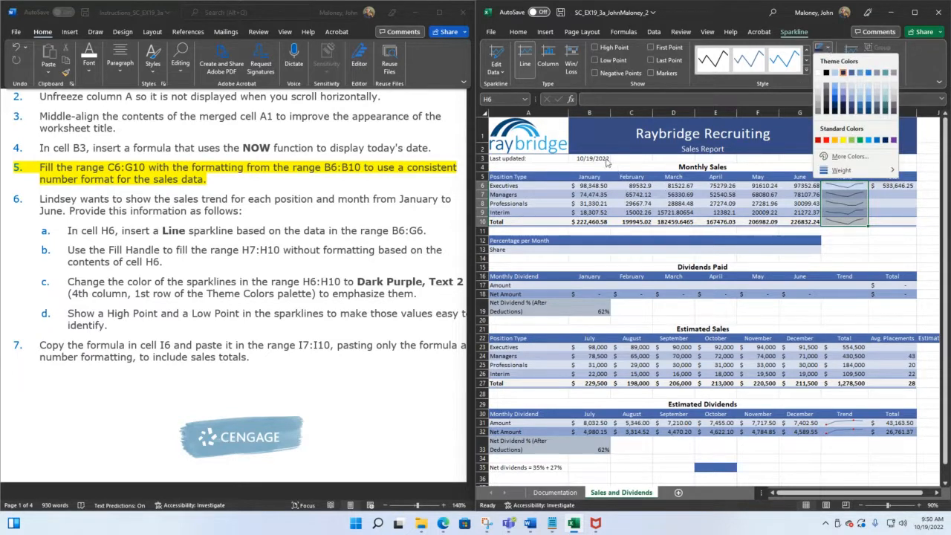
{"action": "left_click", "coordinate": [576, 148]}
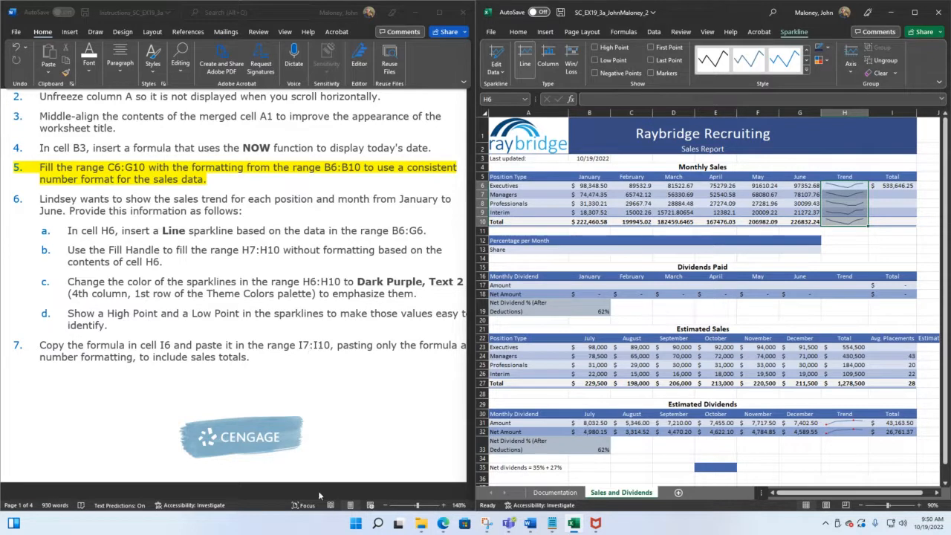
Show the high points of the sparklines in H6:H10 and color their markers Dark Purple, Text 2
{"action": "left_click", "coordinate": [458, 259]}
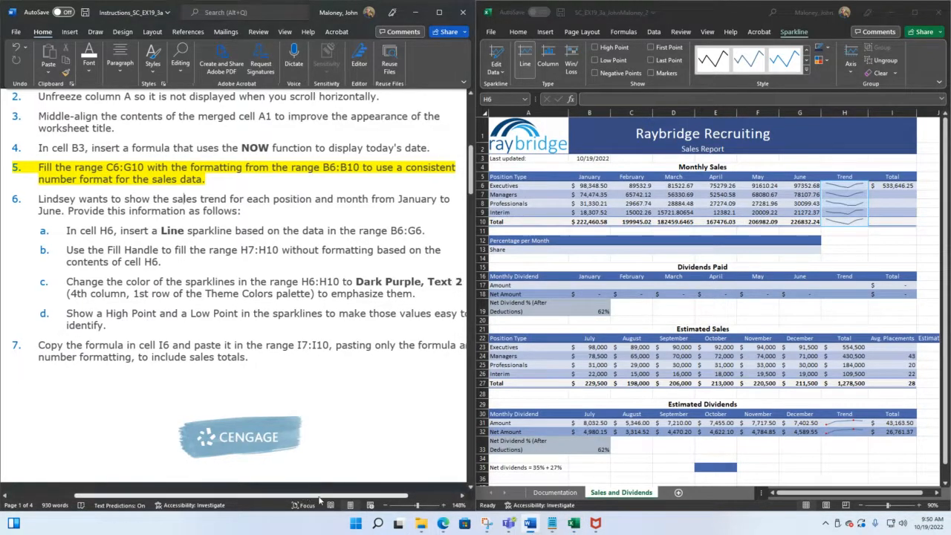
{"action": "left_click_drag", "start_coordinate": [318, 497], "coordinate": [320, 500]}
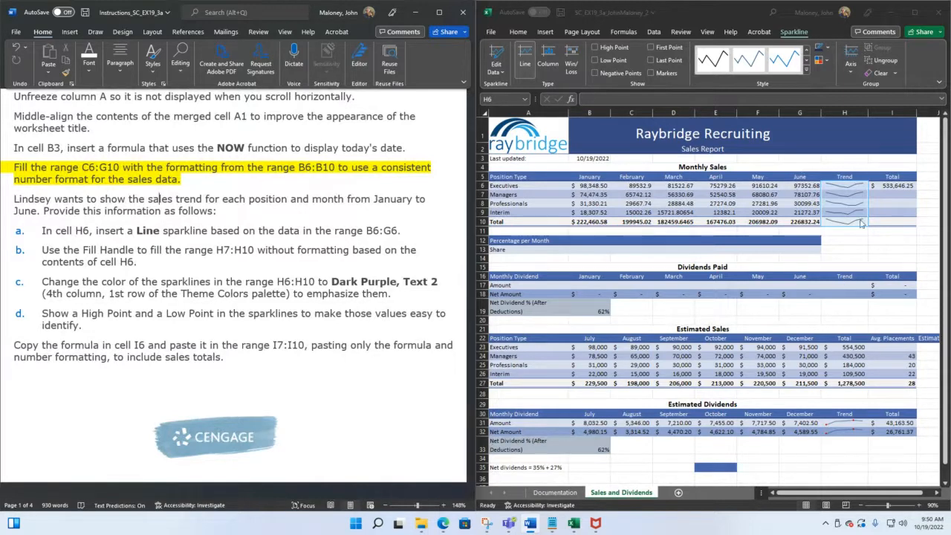
{"action": "left_click", "coordinate": [845, 183]}
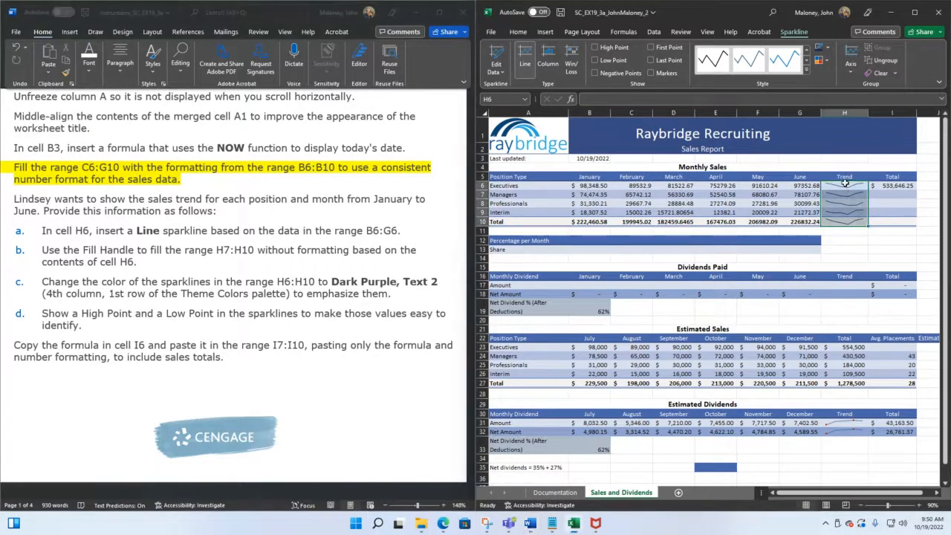
{"action": "left_click", "coordinate": [825, 65]}
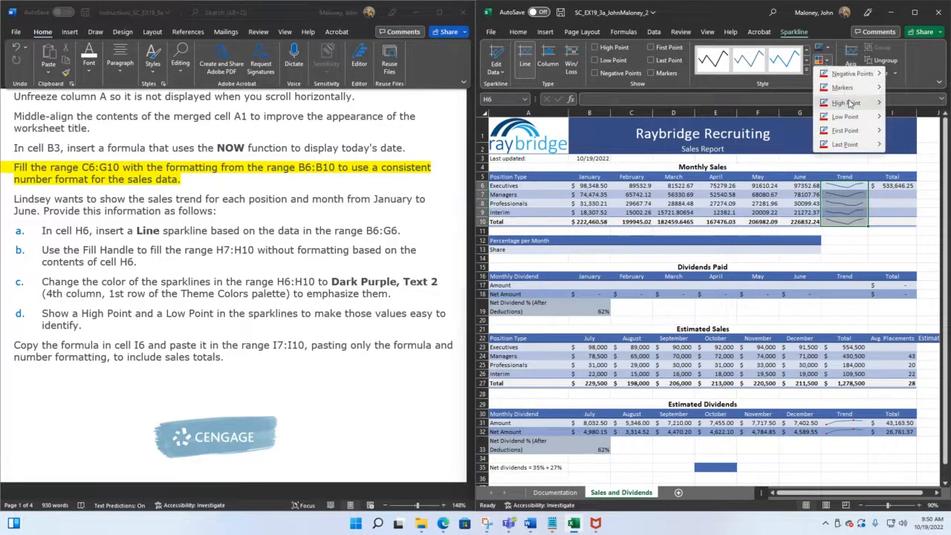
{"action": "mouse_move", "coordinate": [850, 103]}
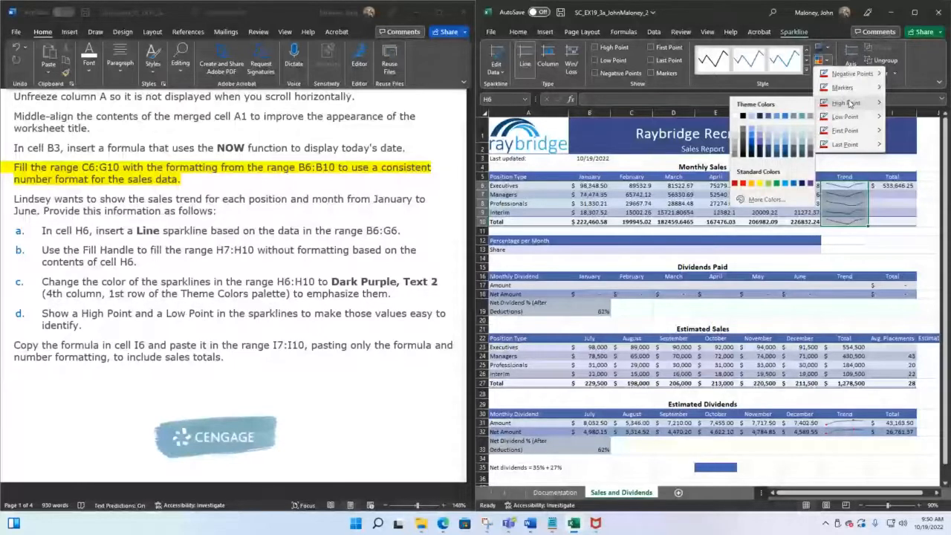
{"action": "left_click", "coordinate": [758, 116]}
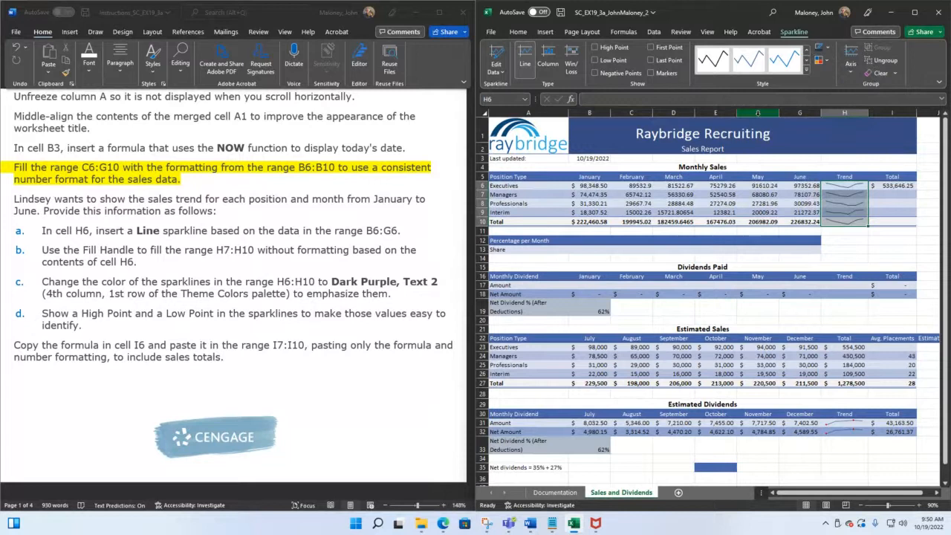
{"action": "left_click", "coordinate": [595, 47]}
Check the trend sparklines in the instructions' final figure and mark the low points in H6:H10 with Dark Purple, Text 2
{"action": "left_click", "coordinate": [399, 235]}
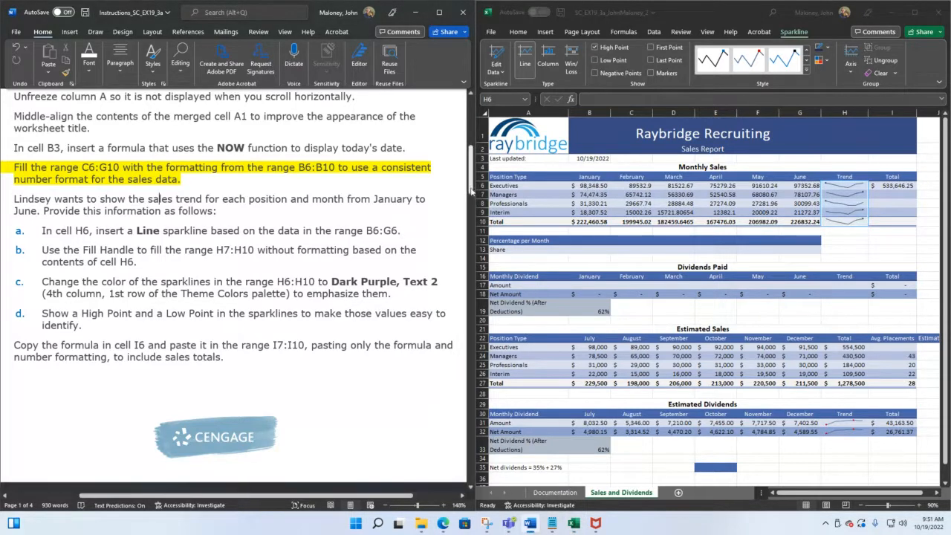
{"action": "left_click_drag", "start_coordinate": [471, 192], "coordinate": [473, 438]}
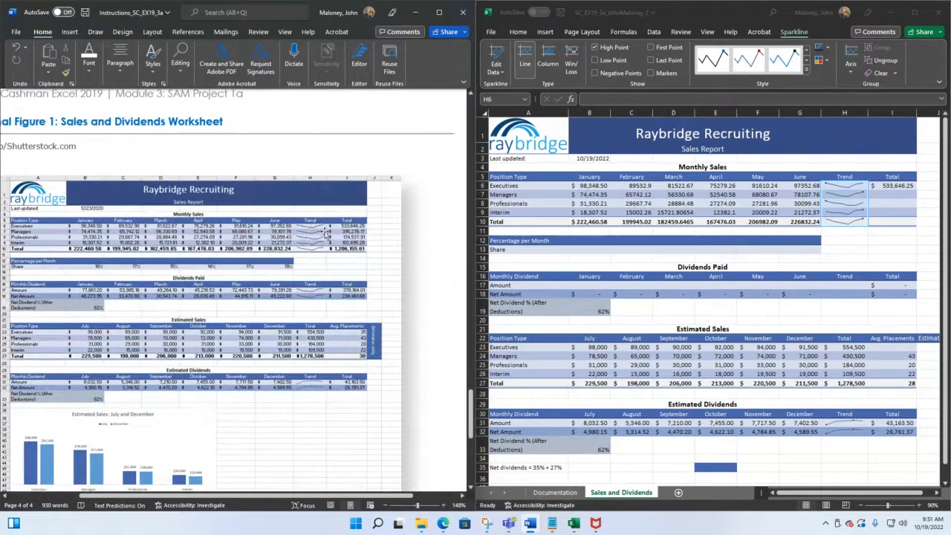
{"action": "left_click", "coordinate": [425, 506]}
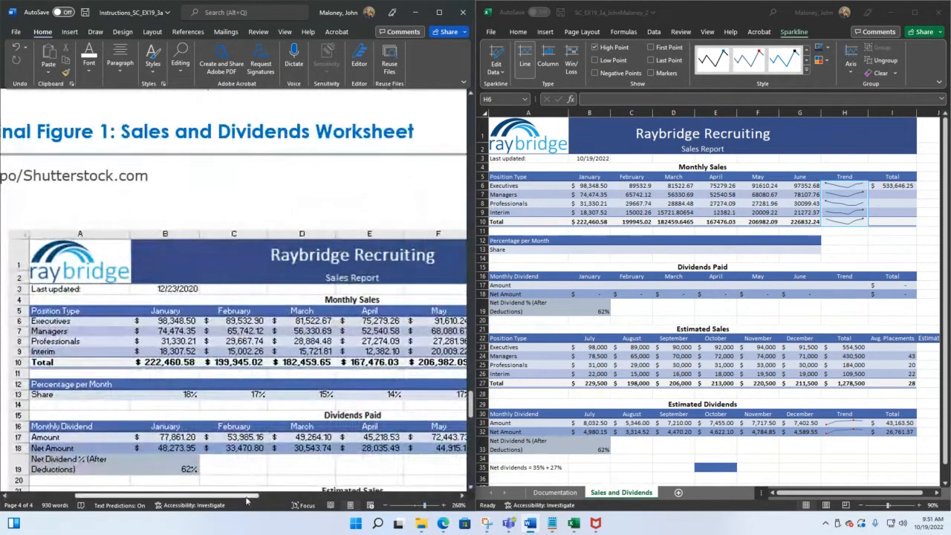
{"action": "left_click_drag", "start_coordinate": [246, 502], "coordinate": [324, 503]}
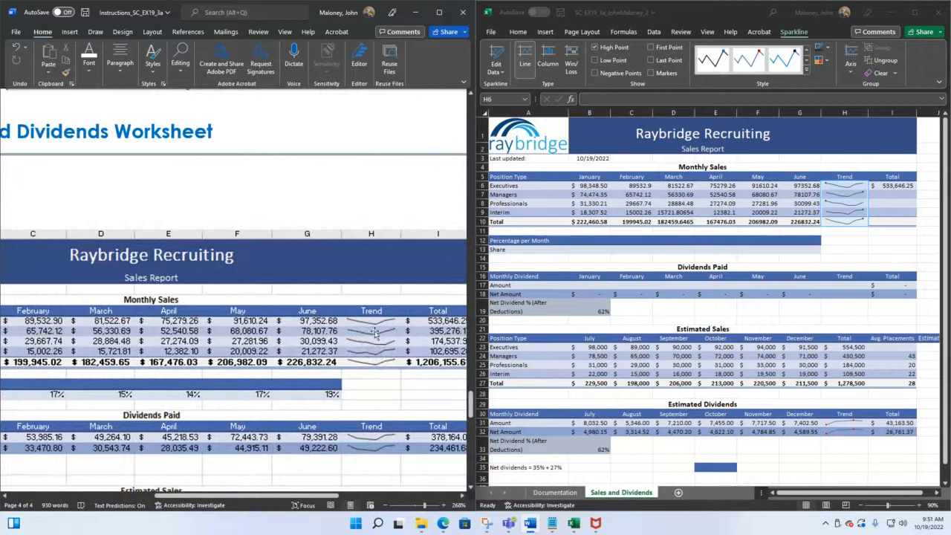
{"action": "left_click", "coordinate": [834, 186]}
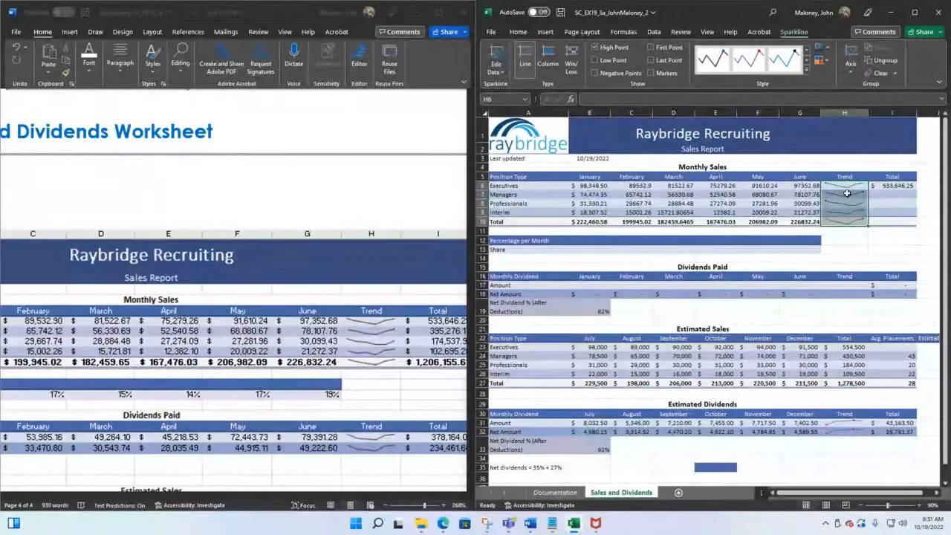
{"action": "left_click", "coordinate": [827, 62]}
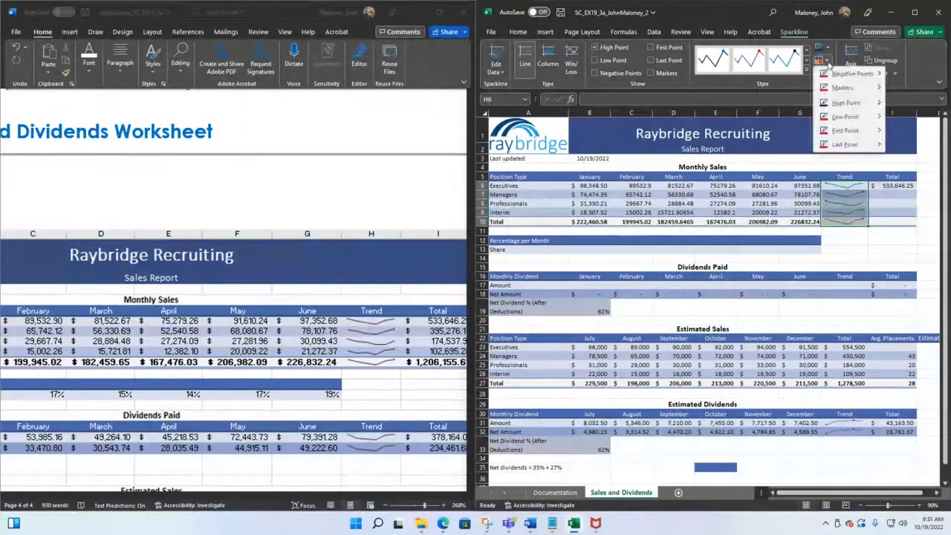
{"action": "mouse_move", "coordinate": [841, 116]}
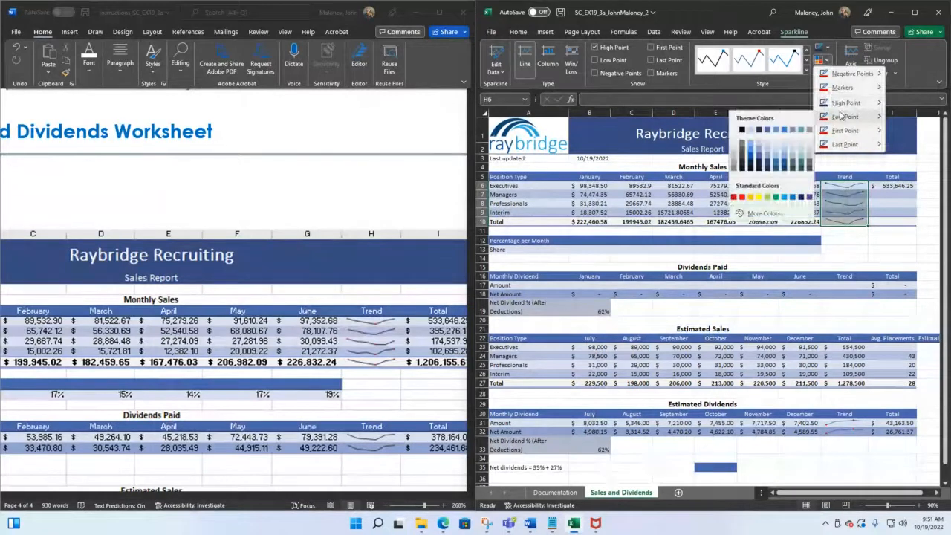
{"action": "left_click", "coordinate": [757, 130]}
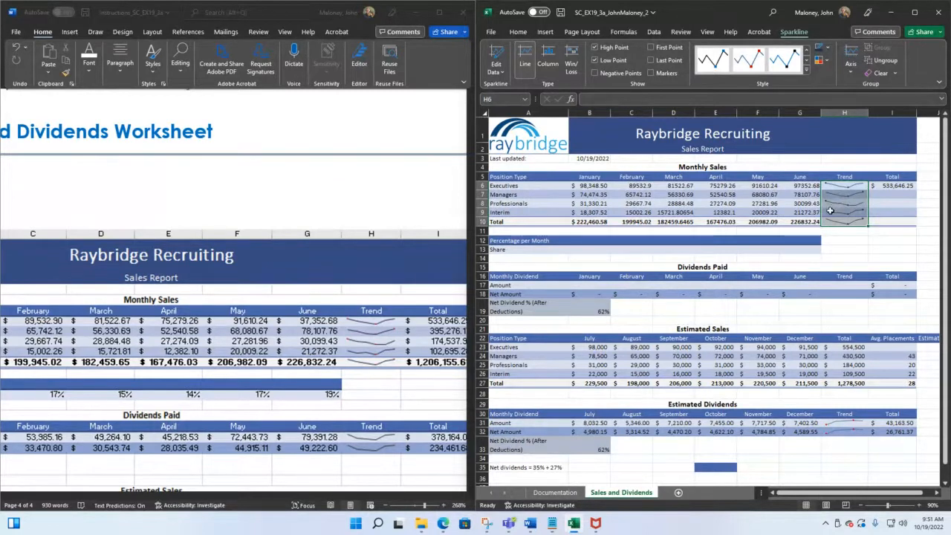
Switch to the Word instructions, return to instruction 6 on page 1 at 164% zoom and read through instruction 7
{"action": "scroll", "coordinate": [381, 275], "scroll_direction": "up", "scroll_amount": 10}
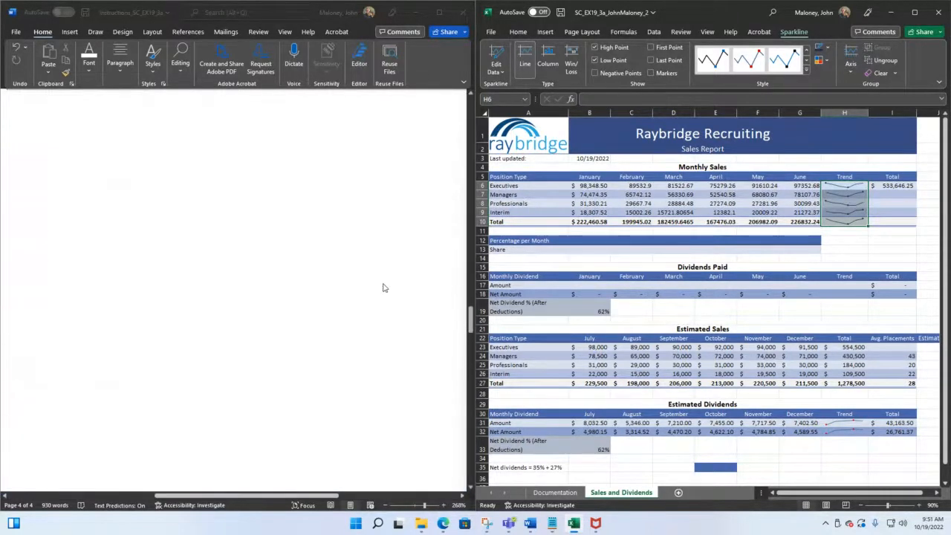
{"action": "scroll", "coordinate": [384, 287], "scroll_direction": "up", "scroll_amount": 6}
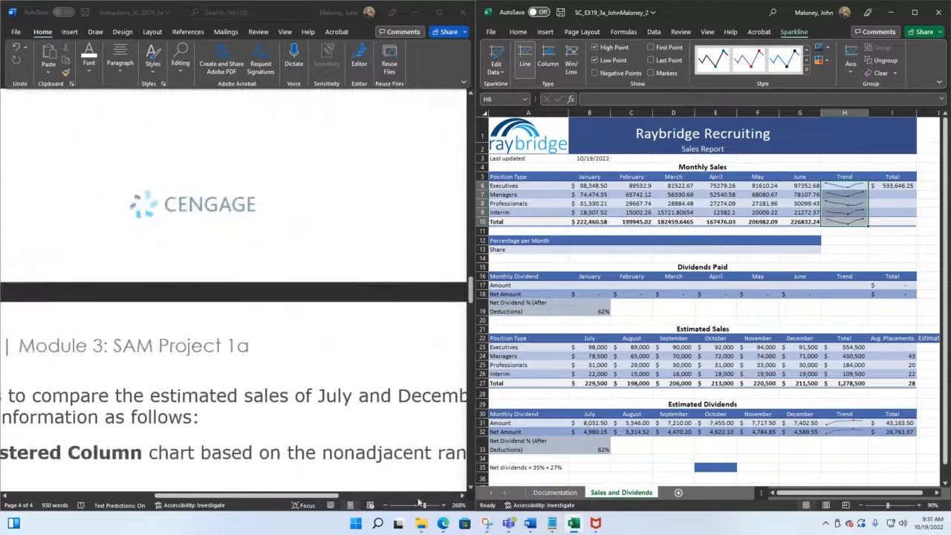
{"action": "left_click", "coordinate": [420, 507]}
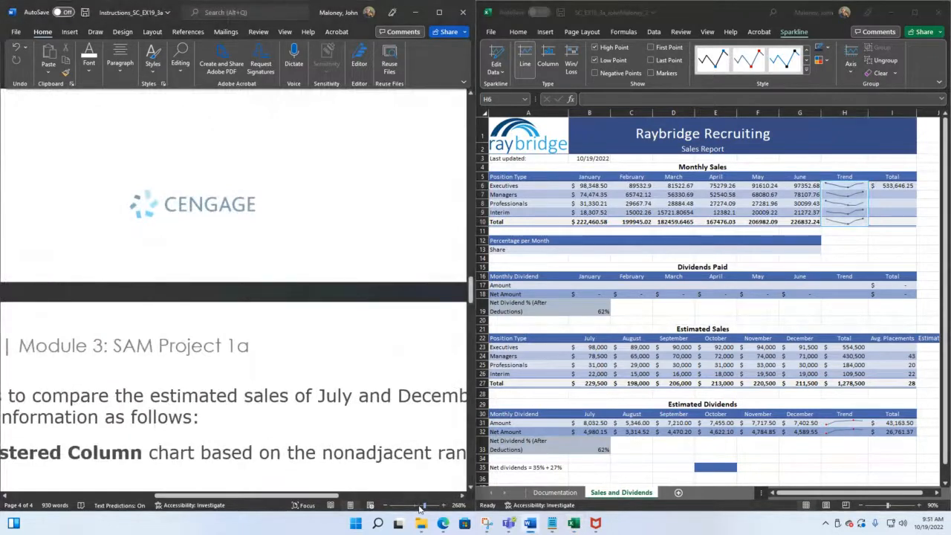
{"action": "left_click", "coordinate": [419, 507]}
{"action": "scroll", "coordinate": [364, 304], "scroll_direction": "up", "scroll_amount": 3}
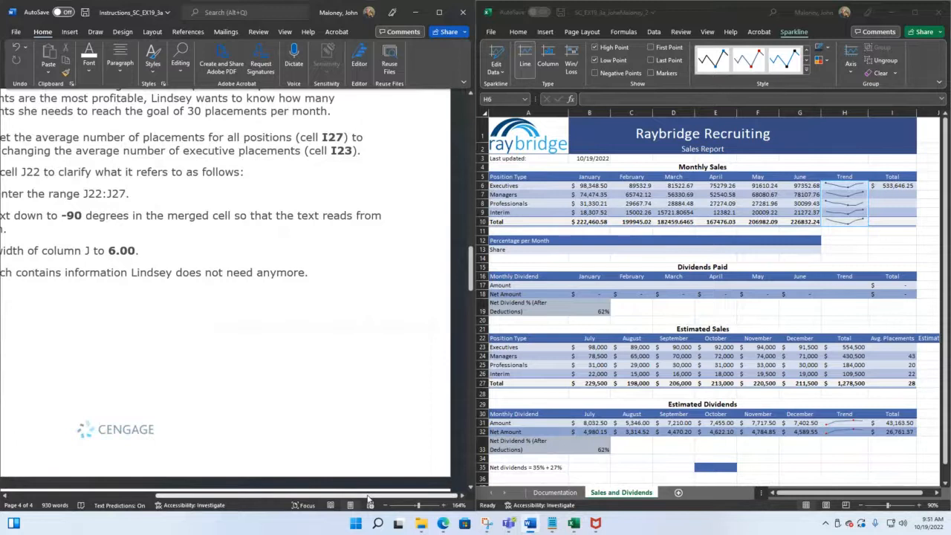
{"action": "left_click_drag", "start_coordinate": [367, 496], "coordinate": [123, 457]}
{"action": "scroll", "coordinate": [234, 285], "scroll_direction": "up", "scroll_amount": 3}
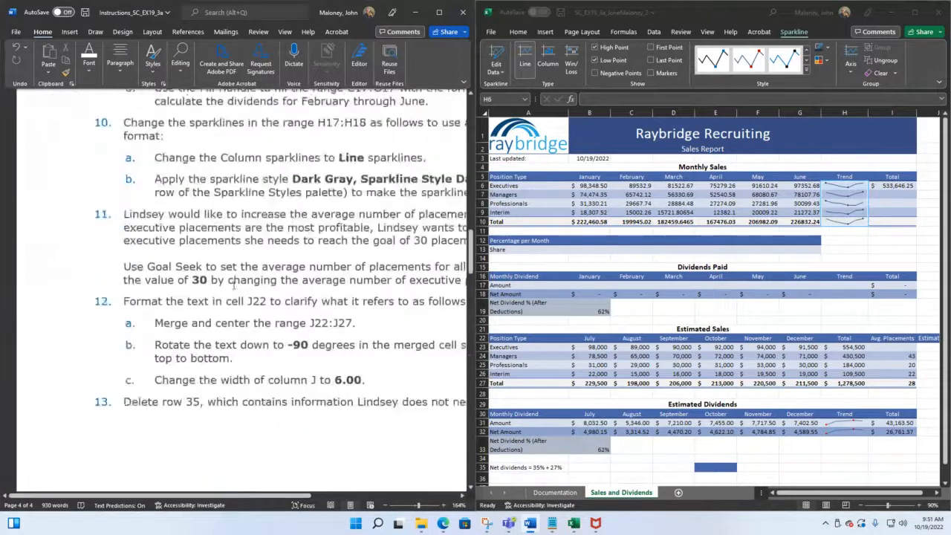
{"action": "scroll", "coordinate": [235, 283], "scroll_direction": "up", "scroll_amount": 5}
{"action": "scroll", "coordinate": [235, 290], "scroll_direction": "up", "scroll_amount": 9}
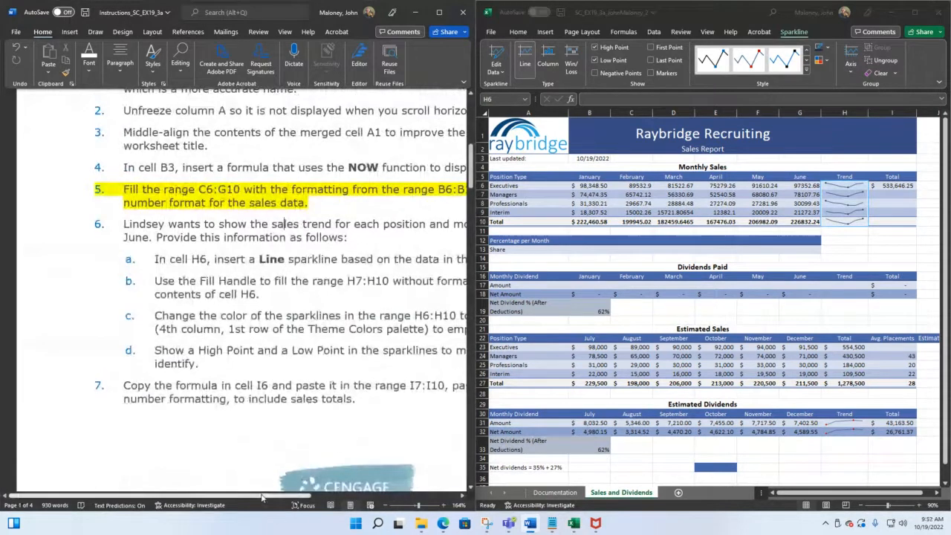
{"action": "left_click_drag", "start_coordinate": [262, 498], "coordinate": [339, 514]}
{"action": "left_click", "coordinate": [165, 223]}
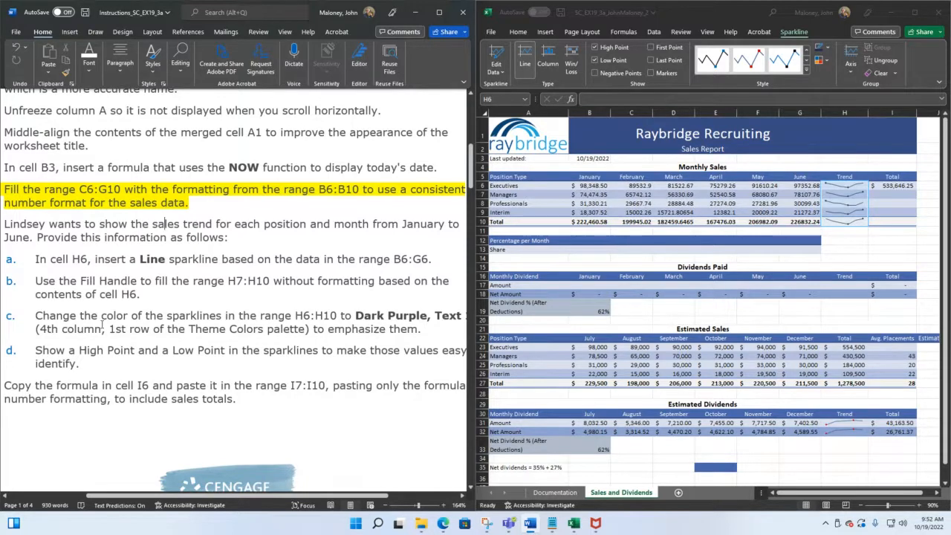
{"action": "scroll", "coordinate": [101, 327], "scroll_direction": "down", "scroll_amount": 2}
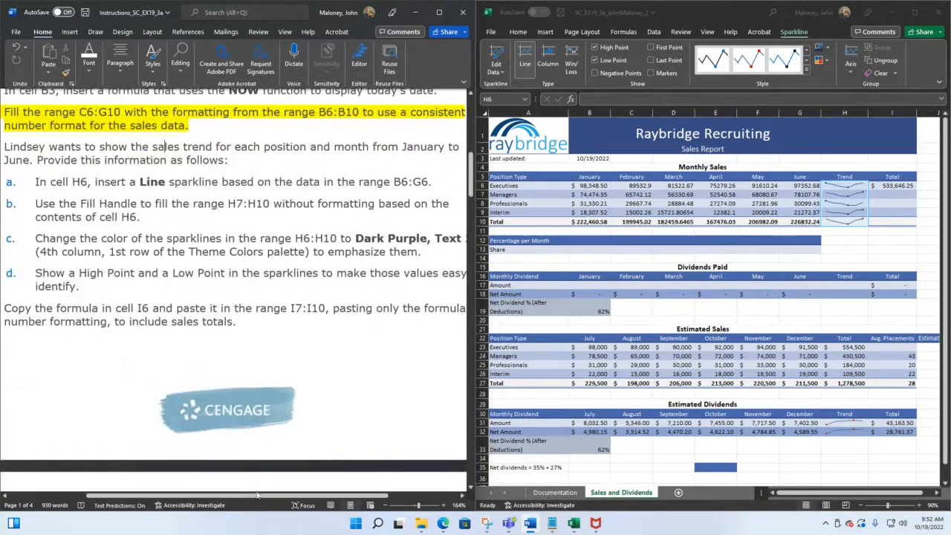
{"action": "left_click_drag", "start_coordinate": [256, 497], "coordinate": [214, 498]}
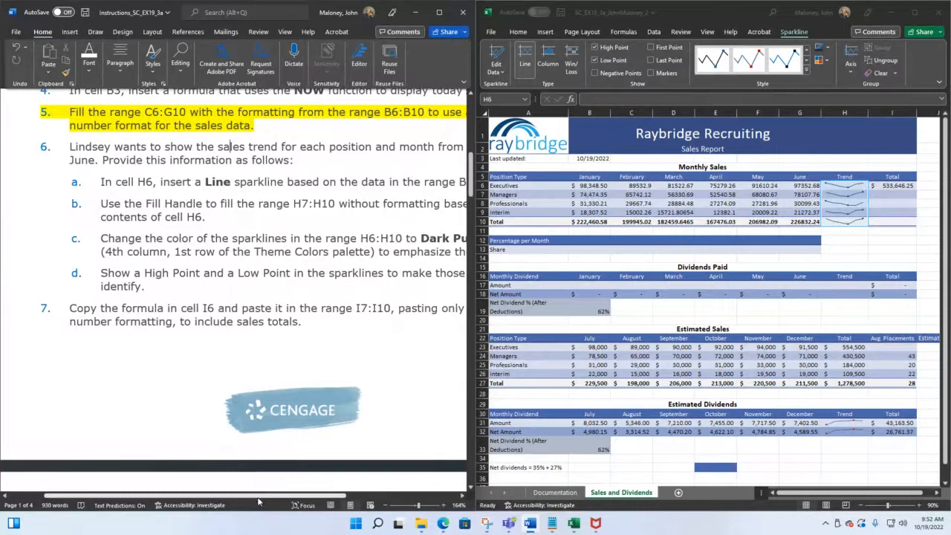
{"action": "left_click_drag", "start_coordinate": [260, 499], "coordinate": [295, 507]}
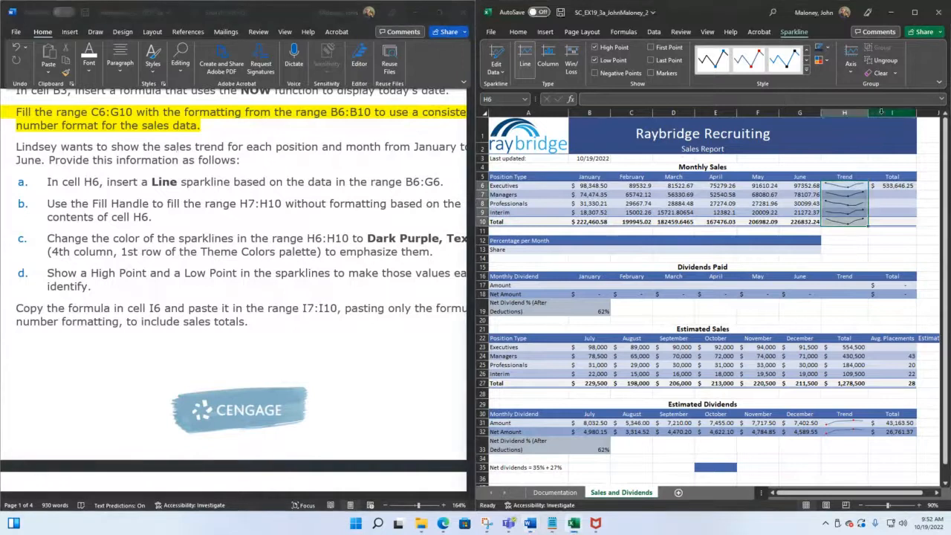
Check the sales totals in the final figure and fill the formula in cell I6 down through I10
{"action": "left_click", "coordinate": [898, 193]}
{"action": "left_click", "coordinate": [897, 186]}
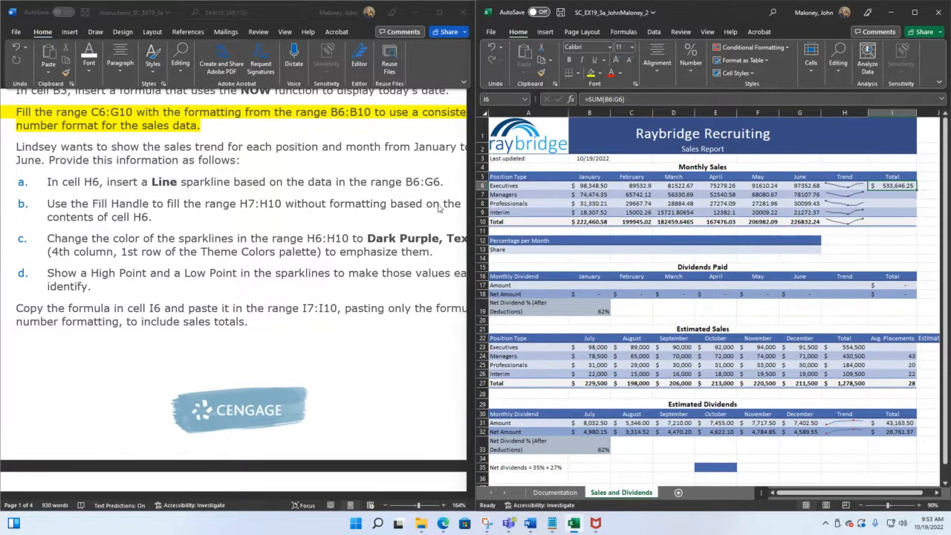
{"action": "scroll", "coordinate": [446, 202], "scroll_direction": "down", "scroll_amount": 3}
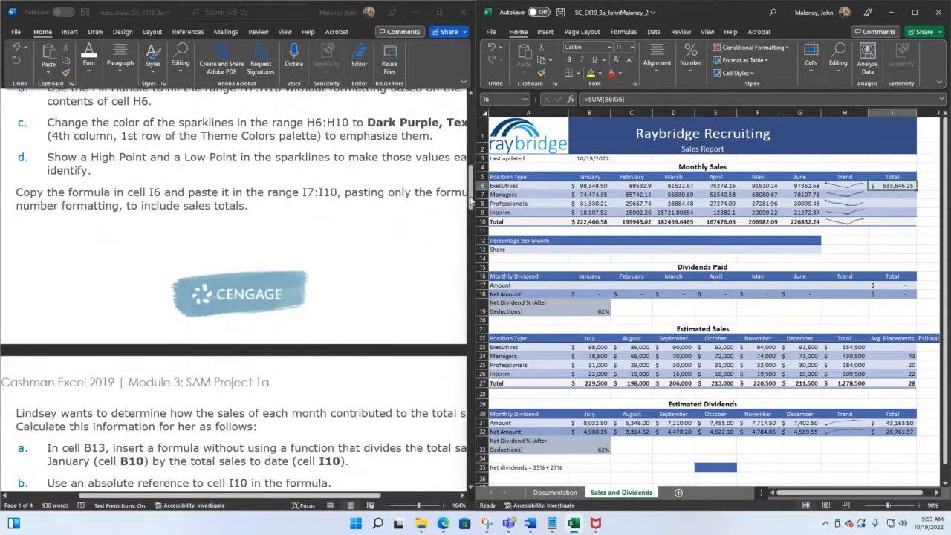
{"action": "left_click_drag", "start_coordinate": [470, 201], "coordinate": [470, 416]}
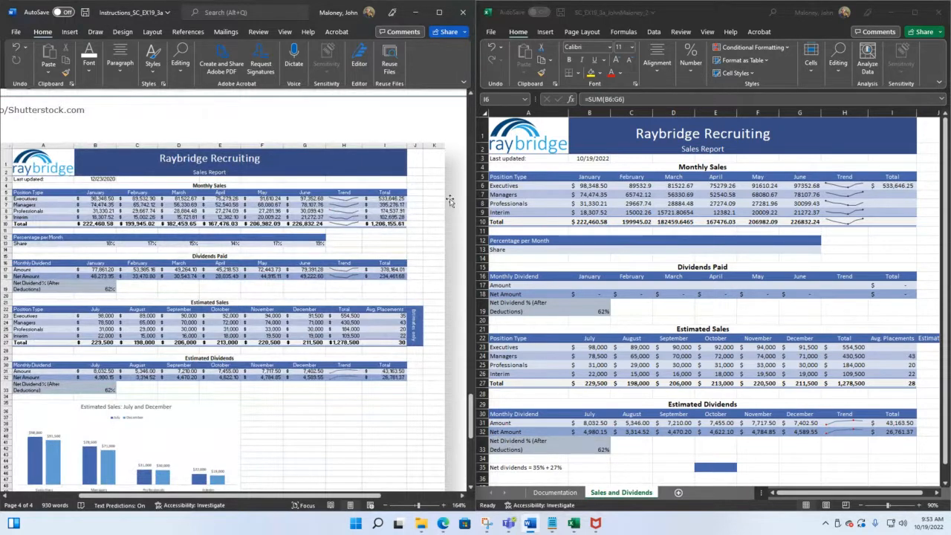
{"action": "left_click", "coordinate": [882, 190]}
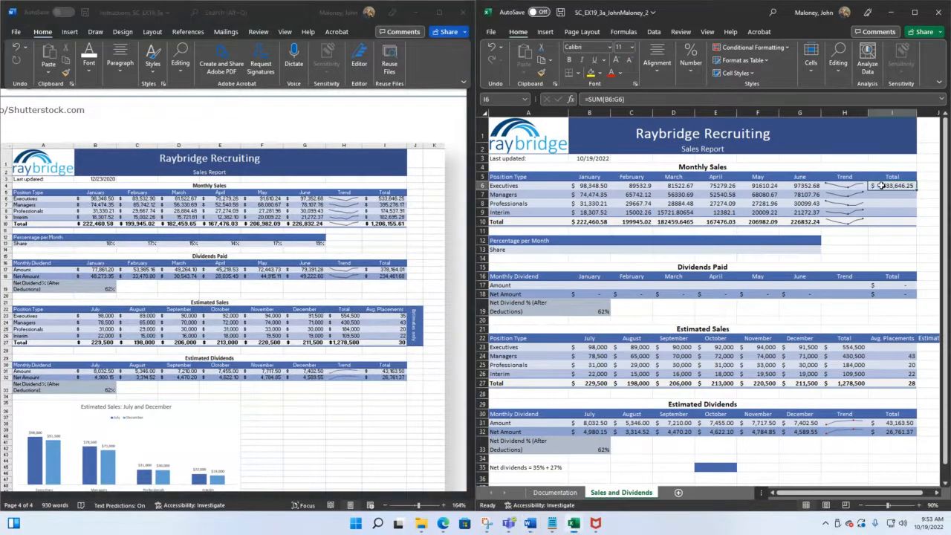
{"action": "left_click_drag", "start_coordinate": [916, 192], "coordinate": [921, 229]}
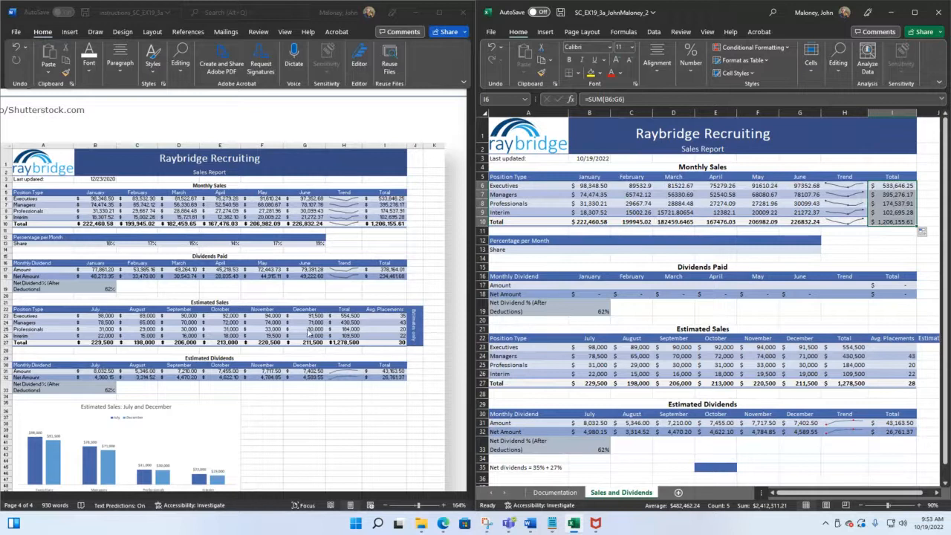
Switch to the Word instructions, reduce the zoom to 132% and go back to instruction 7 on page 1
{"action": "scroll", "coordinate": [268, 297], "scroll_direction": "up", "scroll_amount": 10}
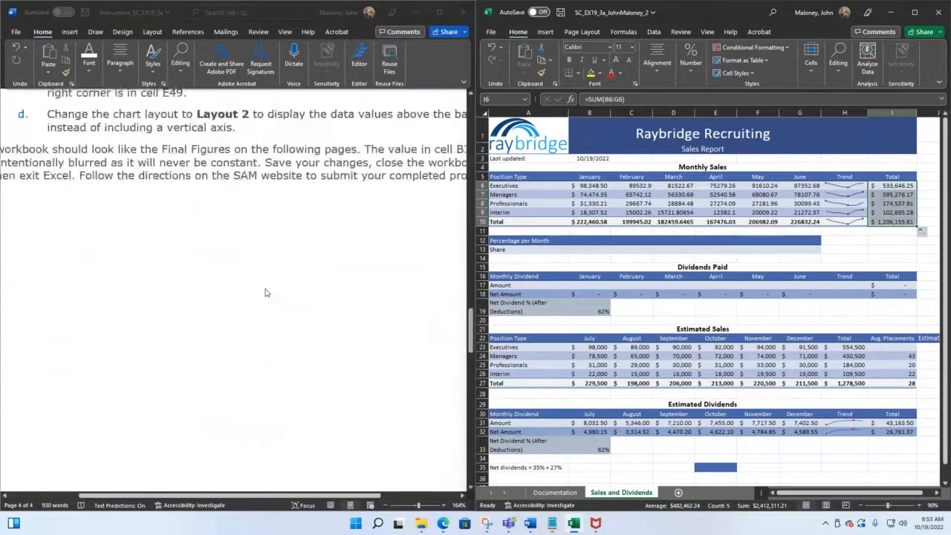
{"action": "scroll", "coordinate": [268, 293], "scroll_direction": "up", "scroll_amount": 5}
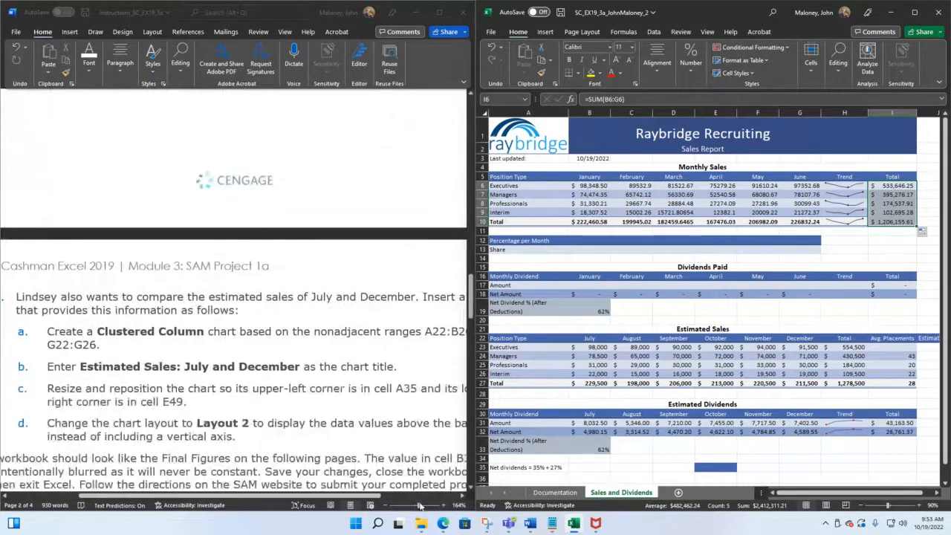
{"action": "left_click", "coordinate": [419, 508]}
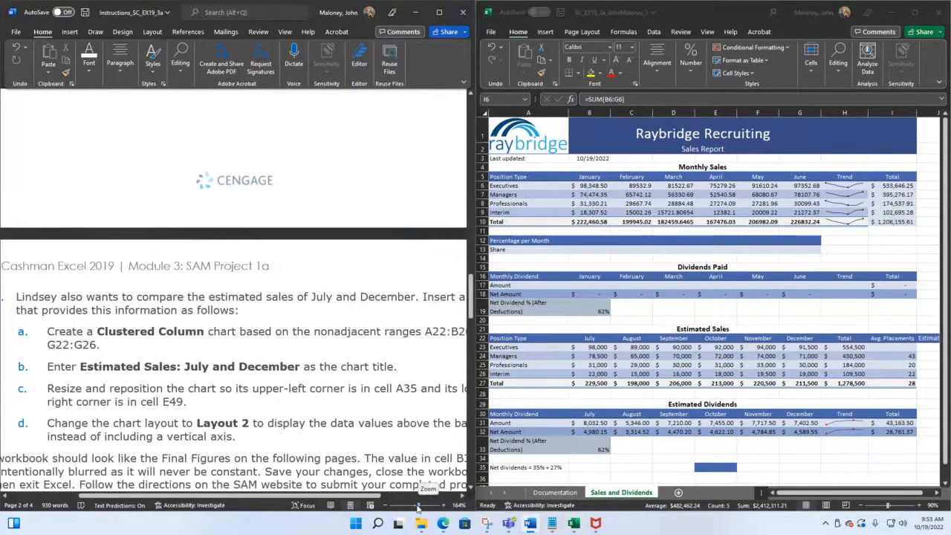
{"action": "left_click_drag", "start_coordinate": [419, 507], "coordinate": [417, 507]}
{"action": "scroll", "coordinate": [322, 259], "scroll_direction": "up", "scroll_amount": 5}
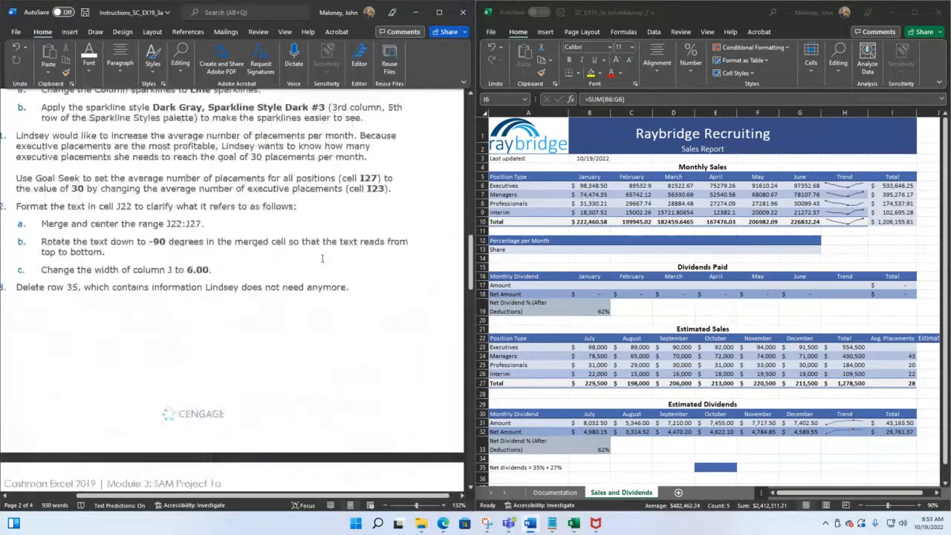
{"action": "scroll", "coordinate": [322, 259], "scroll_direction": "up", "scroll_amount": 5}
{"action": "left_click_drag", "start_coordinate": [387, 495], "coordinate": [332, 502]}
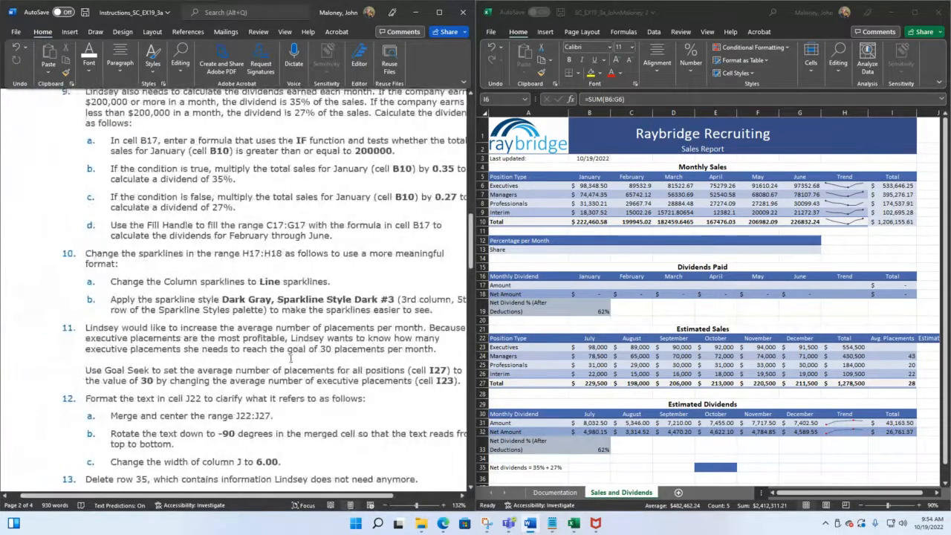
{"action": "scroll", "coordinate": [289, 358], "scroll_direction": "down", "scroll_amount": 10}
{"action": "scroll", "coordinate": [268, 369], "scroll_direction": "up", "scroll_amount": 5}
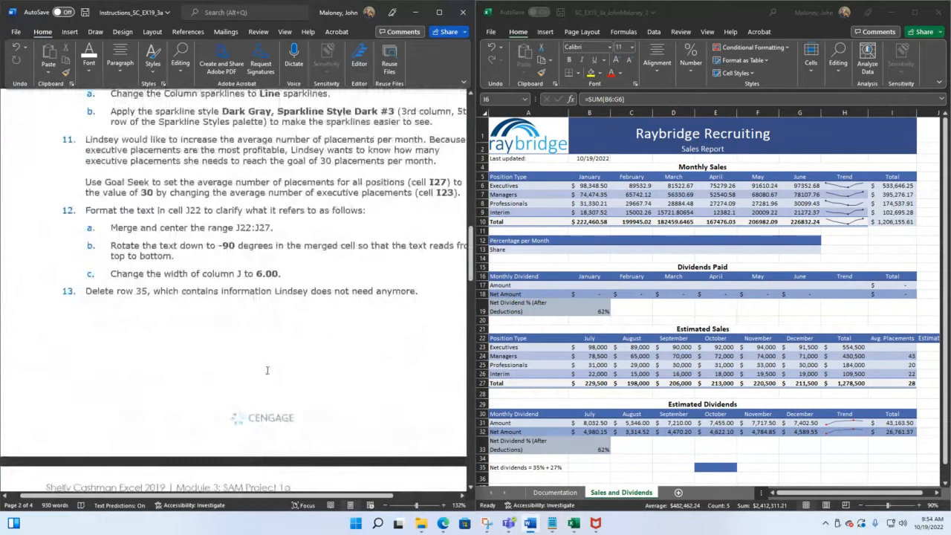
{"action": "scroll", "coordinate": [267, 370], "scroll_direction": "up", "scroll_amount": 3}
{"action": "scroll", "coordinate": [268, 364], "scroll_direction": "up", "scroll_amount": 6}
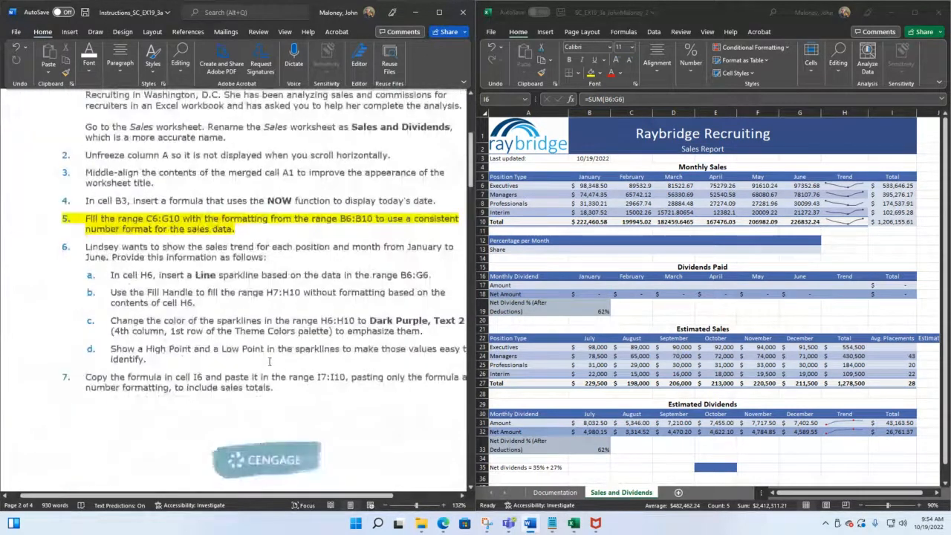
{"action": "scroll", "coordinate": [269, 362], "scroll_direction": "up", "scroll_amount": 1}
Read instruction 8 on calculating each month's share of the total sales
{"action": "scroll", "coordinate": [150, 368], "scroll_direction": "down", "scroll_amount": 4}
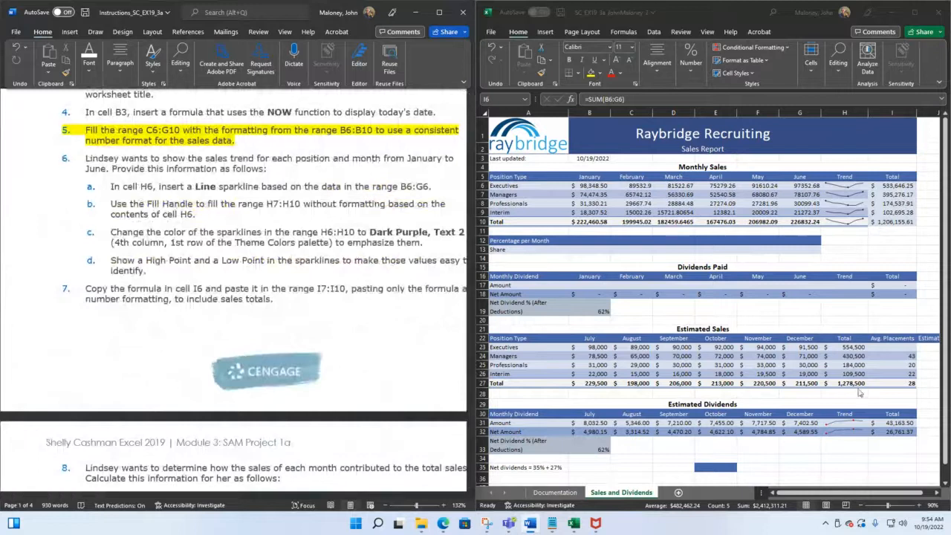
{"action": "scroll", "coordinate": [239, 275], "scroll_direction": "down", "scroll_amount": 5}
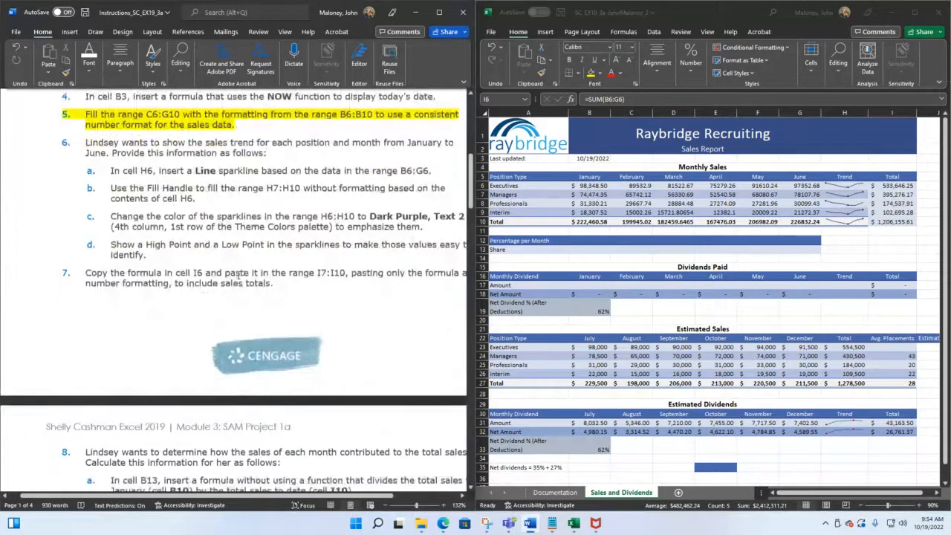
{"action": "scroll", "coordinate": [210, 335], "scroll_direction": "down", "scroll_amount": 1}
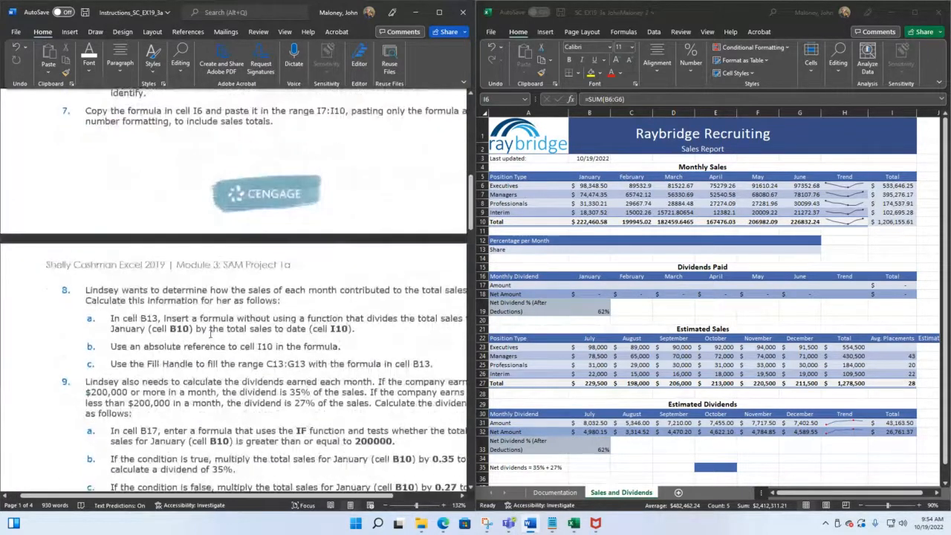
{"action": "scroll", "coordinate": [210, 334], "scroll_direction": "down", "scroll_amount": 2}
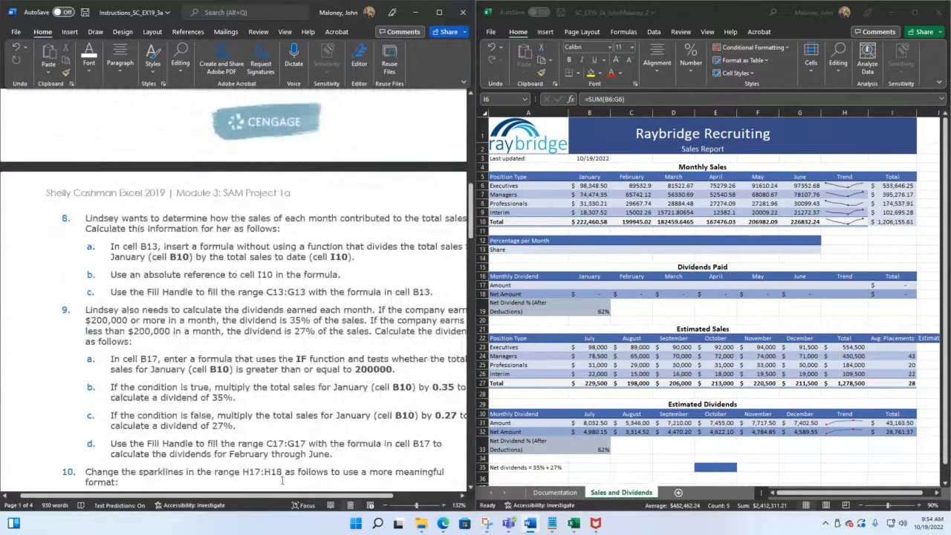
{"action": "scroll", "coordinate": [287, 498], "scroll_direction": "right", "scroll_amount": 2}
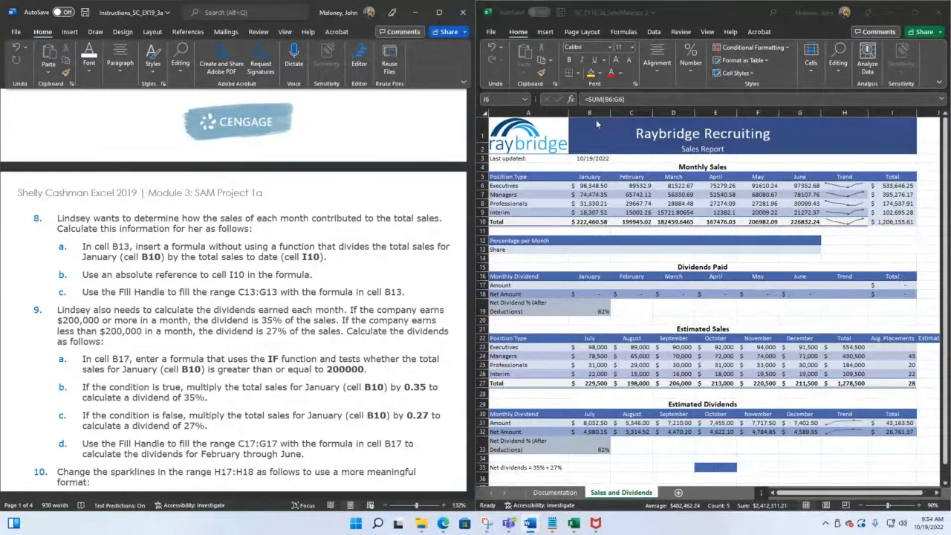
{"action": "double_click", "coordinate": [587, 250]}
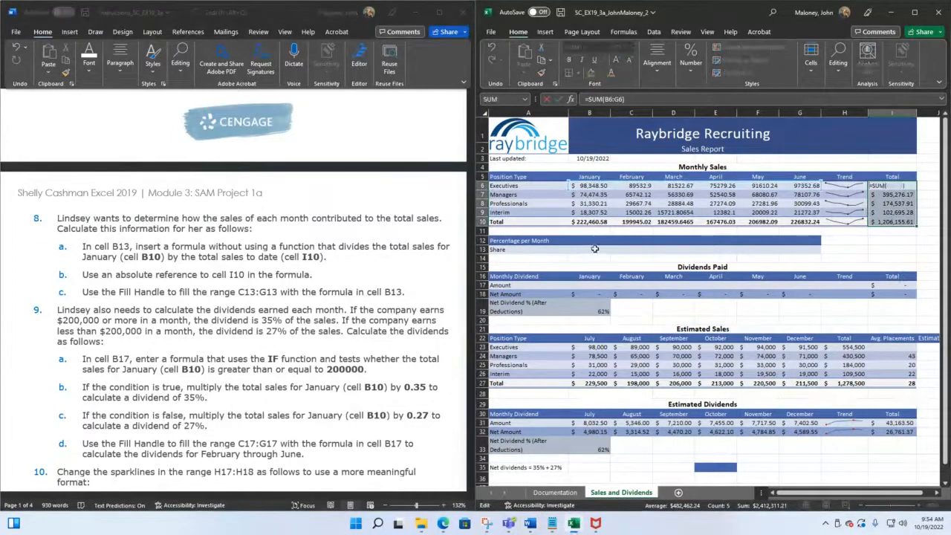
{"action": "type", "text": "="}
{"action": "left_click", "coordinate": [595, 249]}
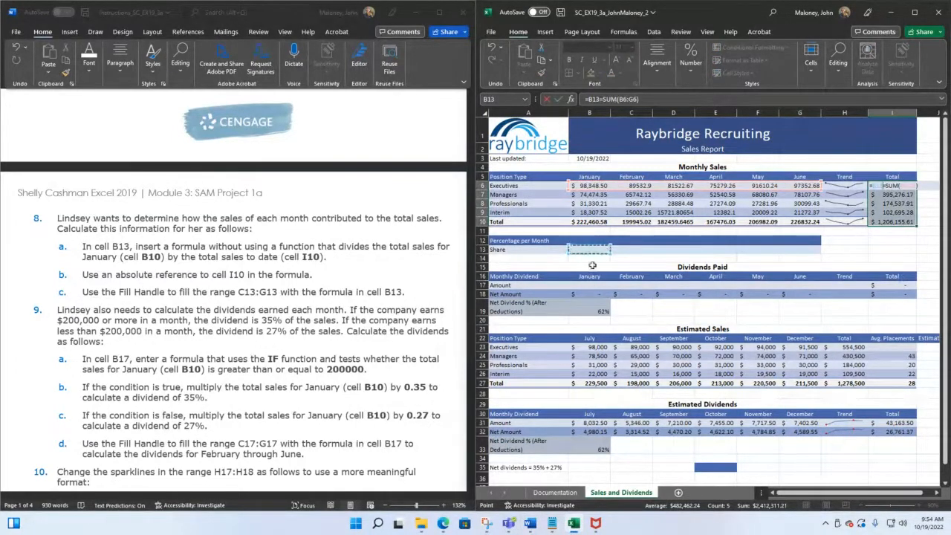
{"action": "key", "text": "Escape"}
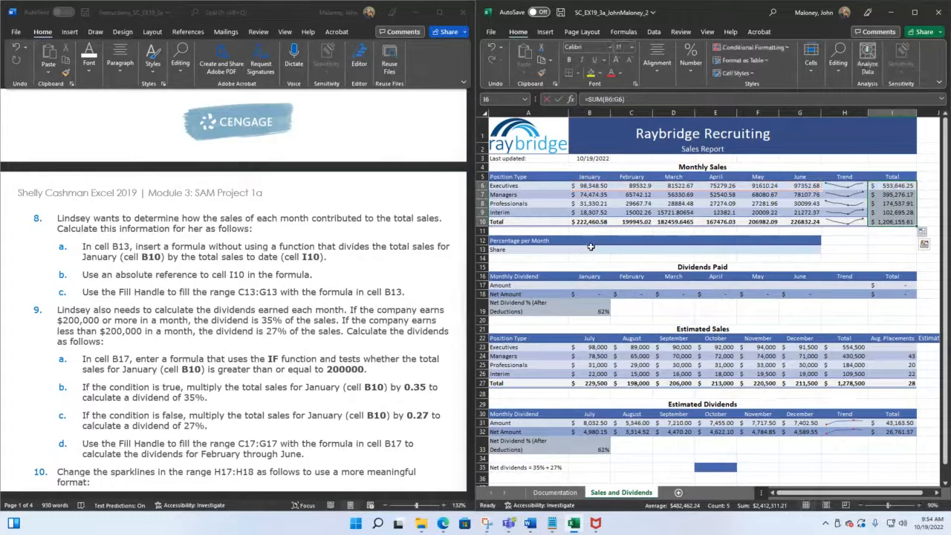
Enter the formula =B10/I10 in cell B13 to calculate January's share of the total sales
{"action": "left_click", "coordinate": [592, 249]}
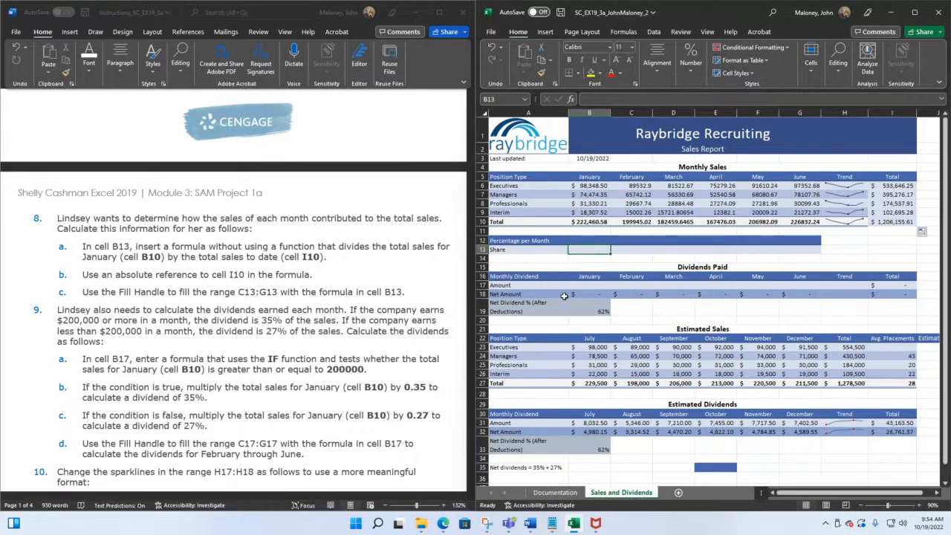
{"action": "type", "text": "="}
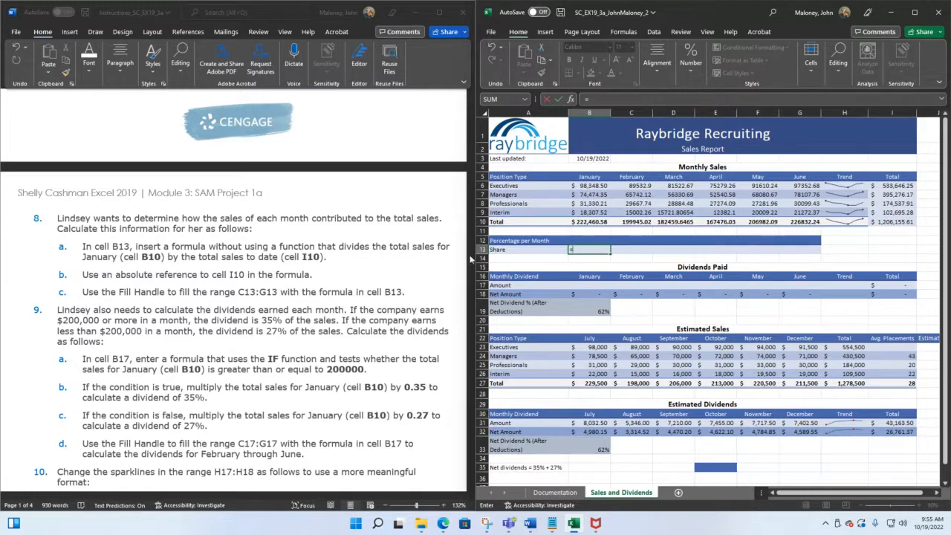
{"action": "left_click", "coordinate": [589, 222]}
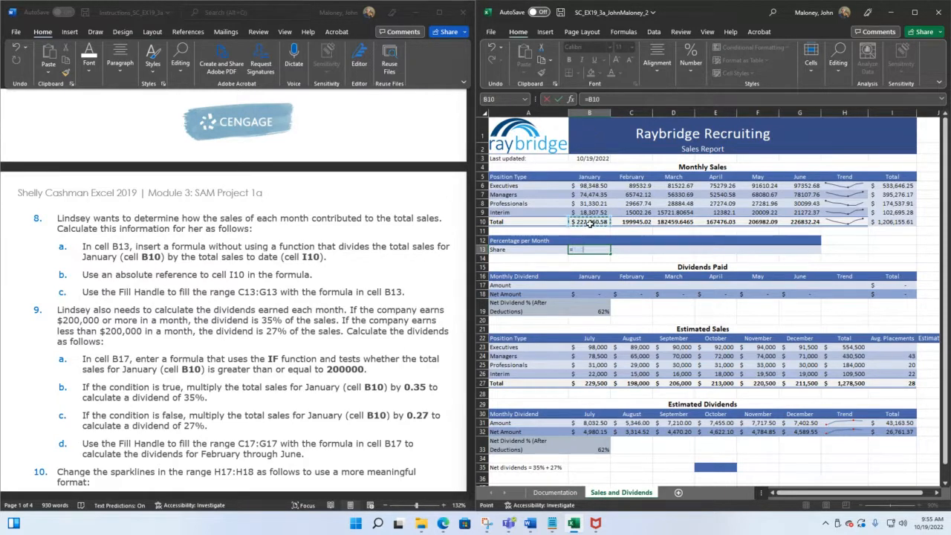
{"action": "type", "text": "/"}
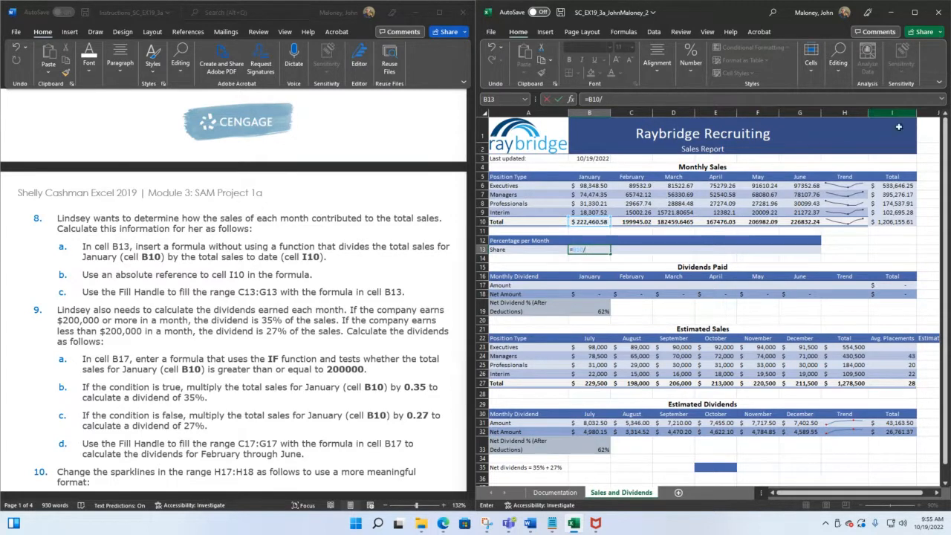
{"action": "left_click", "coordinate": [896, 222]}
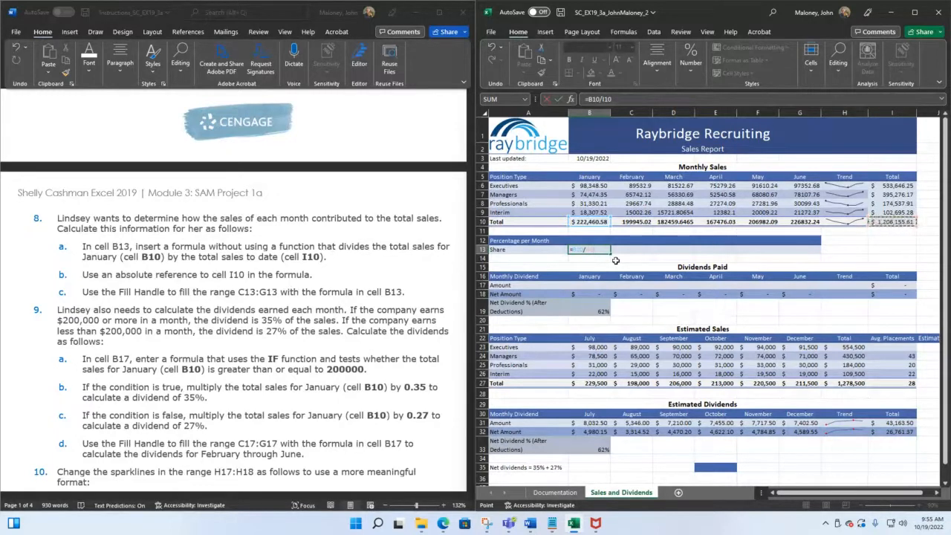
{"action": "key", "text": "Return"}
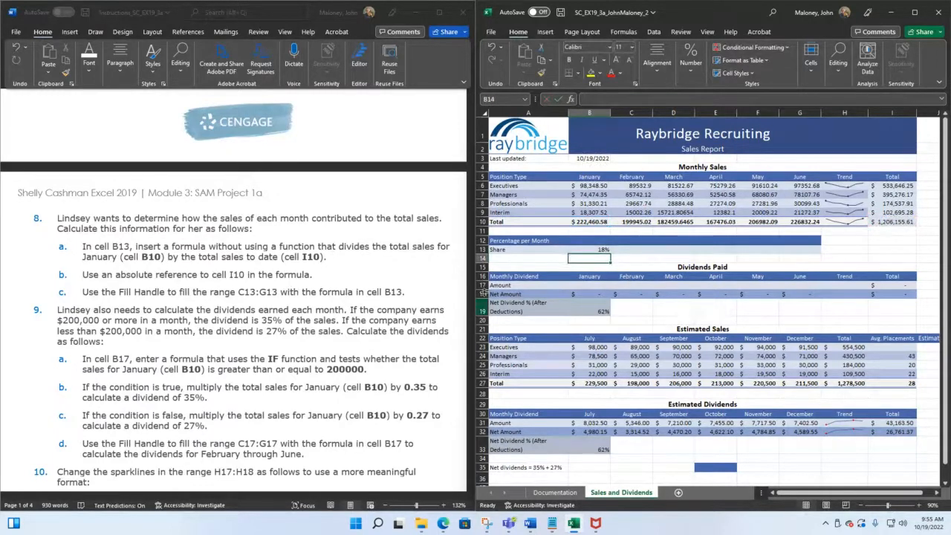
Check the Percentage per Month row in the instructions' final figure at 236% zoom, and return to instruction 8 at 156% zoom
{"action": "scroll", "coordinate": [416, 190], "scroll_direction": "down", "scroll_amount": 4}
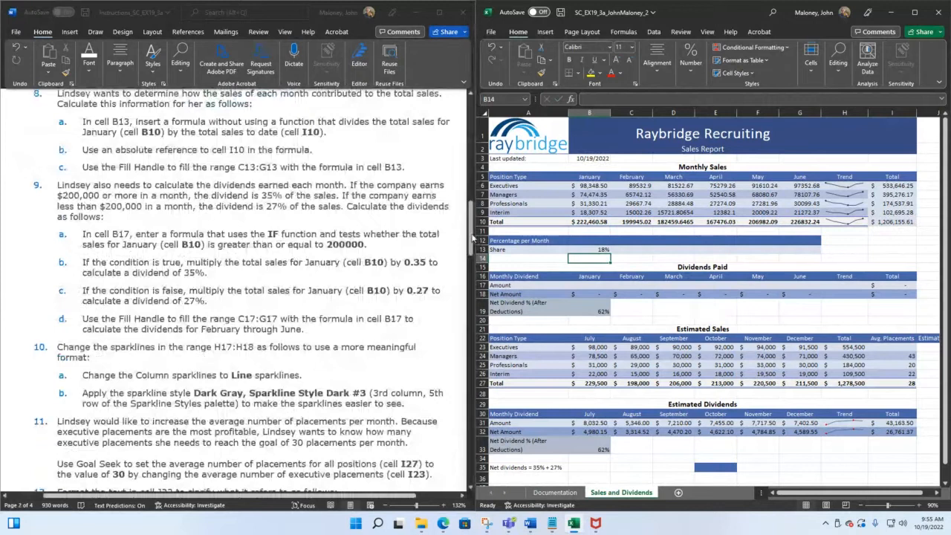
{"action": "left_click_drag", "start_coordinate": [473, 236], "coordinate": [477, 414]}
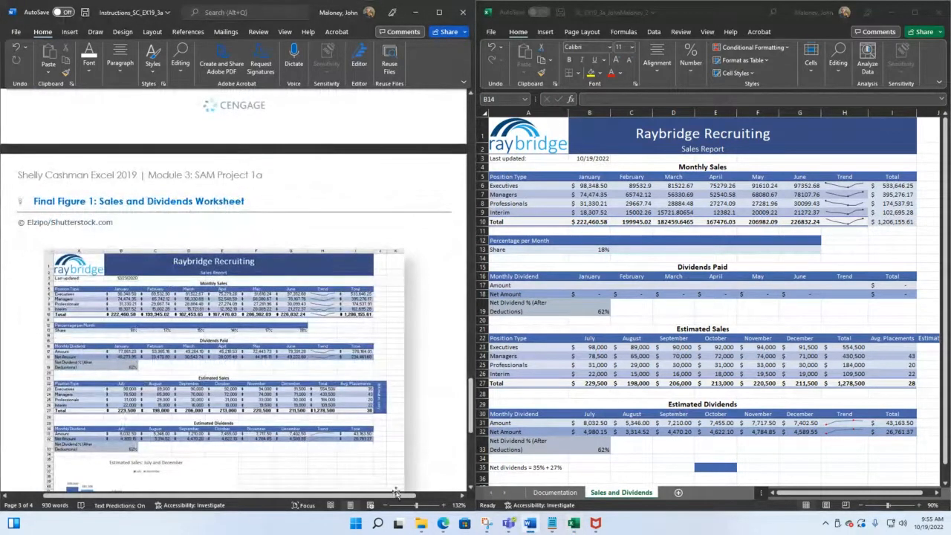
{"action": "left_click", "coordinate": [424, 505]}
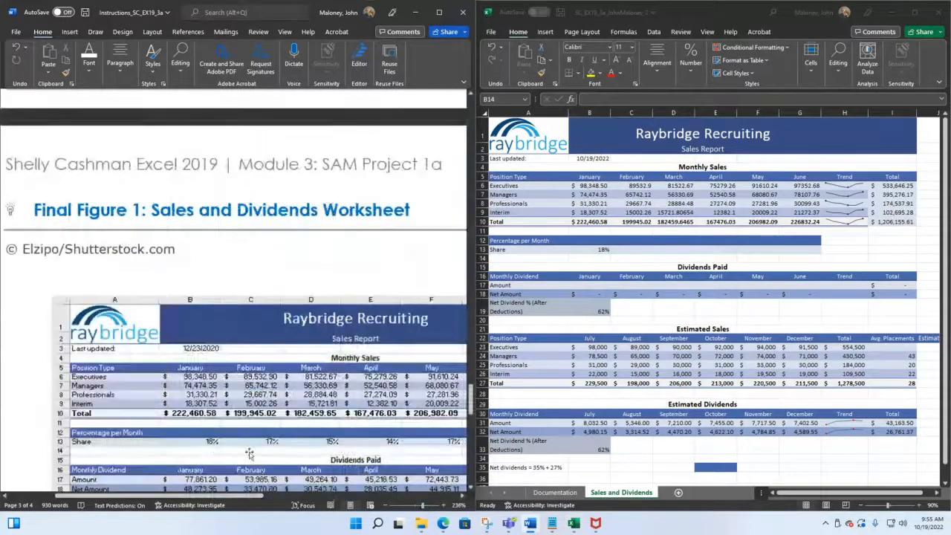
{"action": "scroll", "coordinate": [298, 327], "scroll_direction": "up", "scroll_amount": 3}
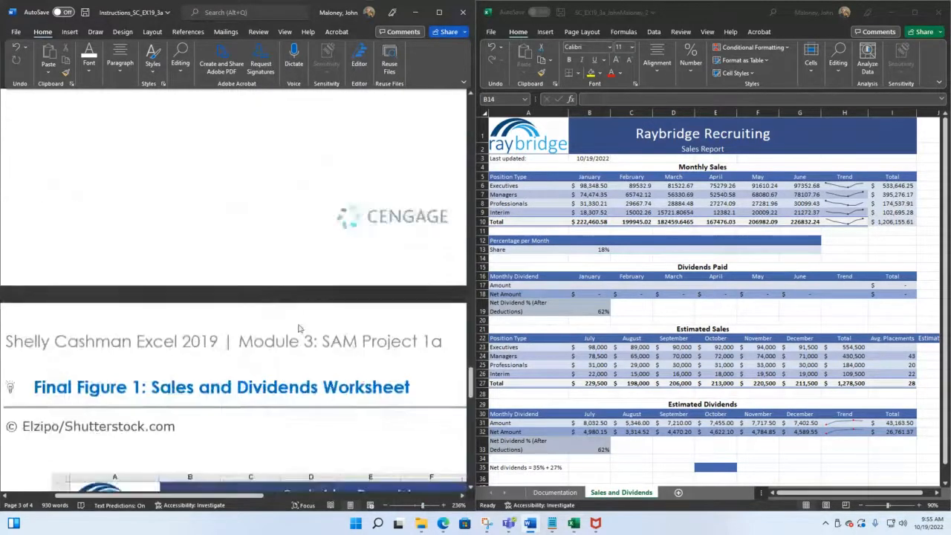
{"action": "scroll", "coordinate": [298, 328], "scroll_direction": "up", "scroll_amount": 3}
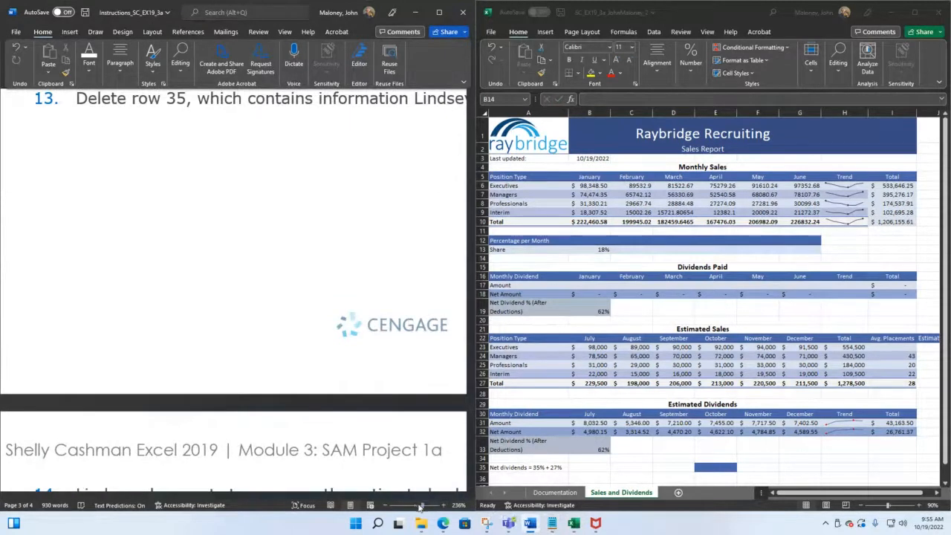
{"action": "left_click_drag", "start_coordinate": [421, 507], "coordinate": [417, 507]}
{"action": "scroll", "coordinate": [352, 325], "scroll_direction": "up", "scroll_amount": 3}
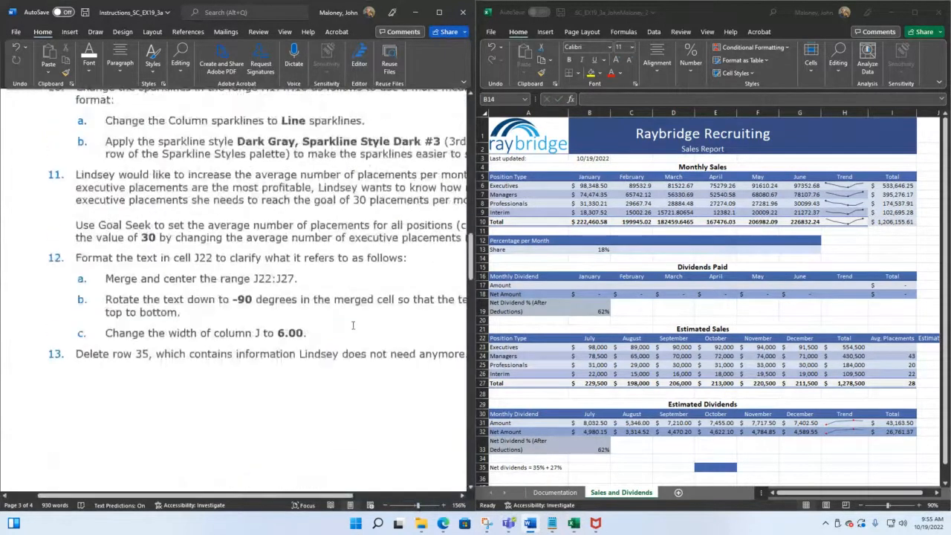
{"action": "scroll", "coordinate": [353, 324], "scroll_direction": "up", "scroll_amount": 2}
{"action": "scroll", "coordinate": [239, 315], "scroll_direction": "up", "scroll_amount": 2}
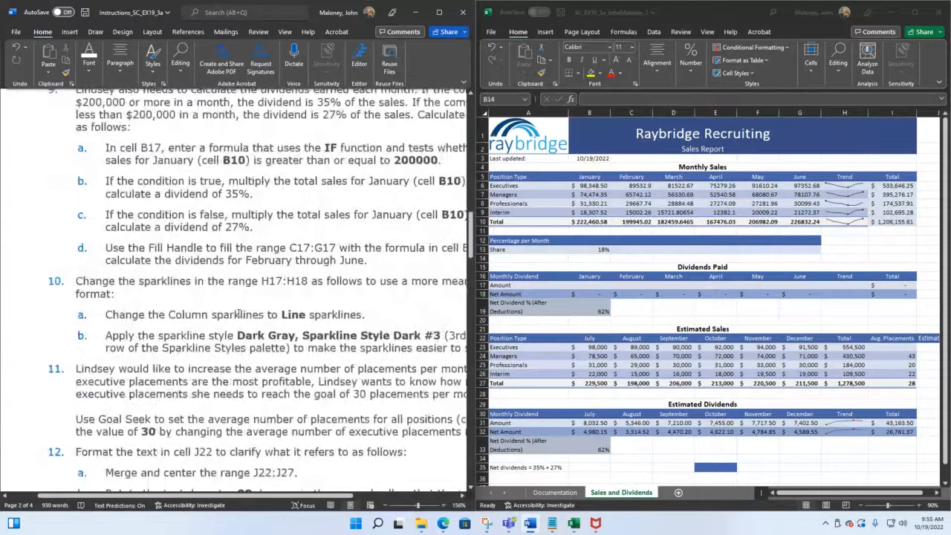
{"action": "scroll", "coordinate": [239, 315], "scroll_direction": "up", "scroll_amount": 4}
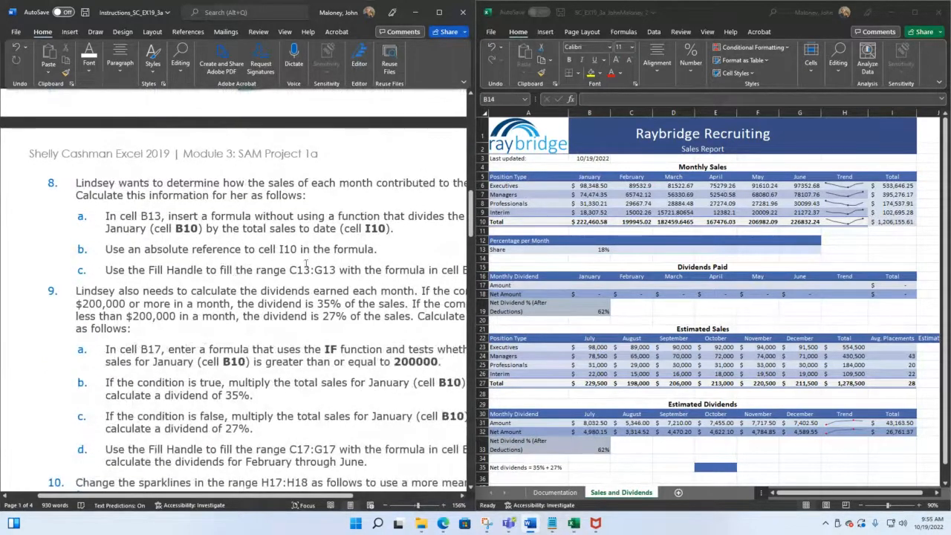
Make the I10 reference absolute in cell B13 so that the formula reads =B10/$I$10, and reselect the cell
{"action": "left_click", "coordinate": [591, 250]}
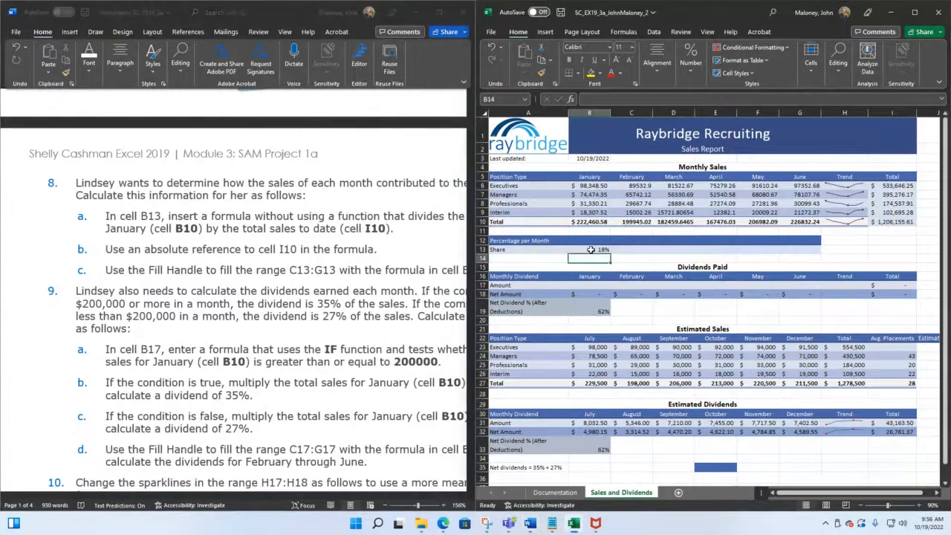
{"action": "left_click", "coordinate": [590, 250]}
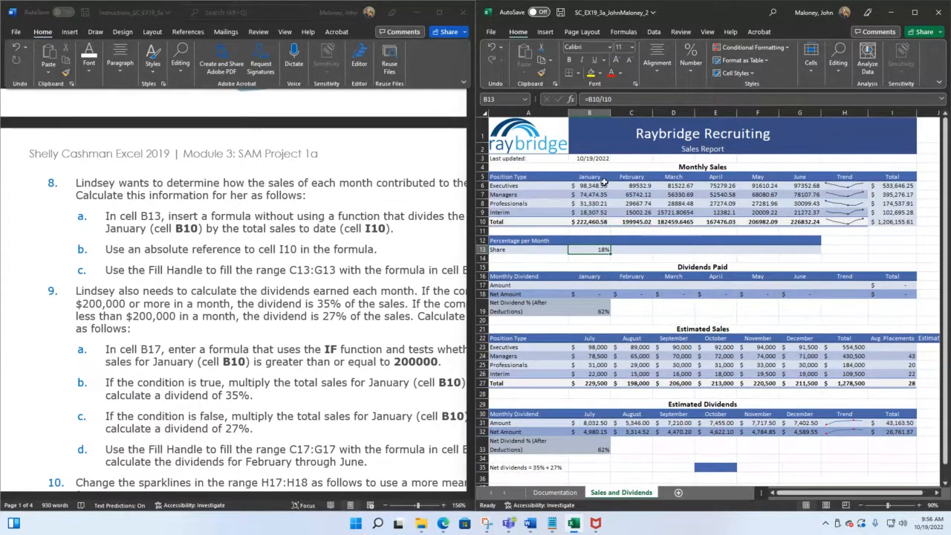
{"action": "left_click", "coordinate": [601, 99]}
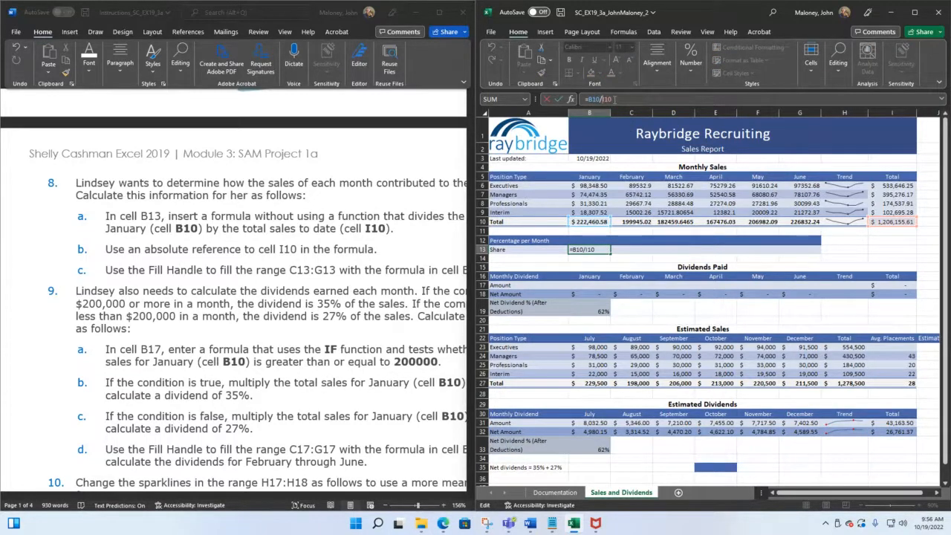
{"action": "key", "text": "F4"}
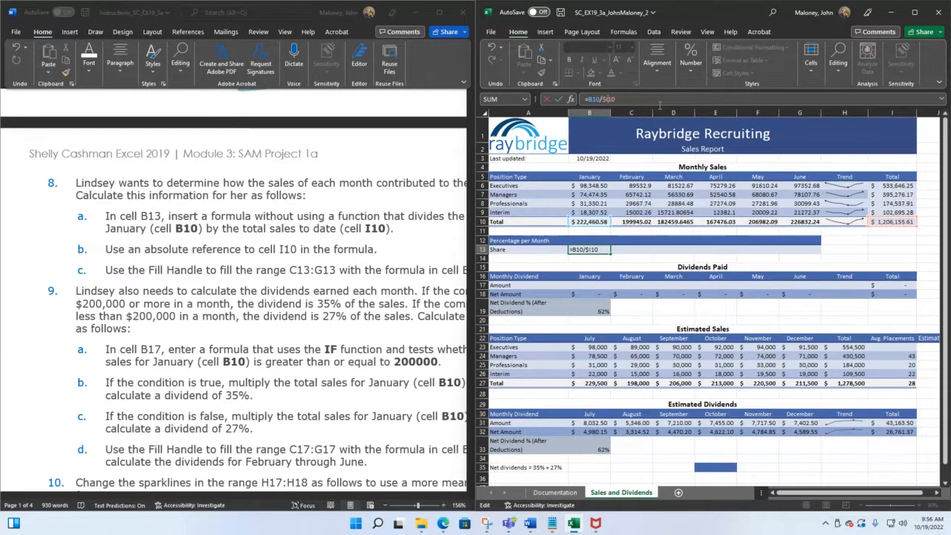
{"action": "type", "text": "$"}
{"action": "key", "text": "Return"}
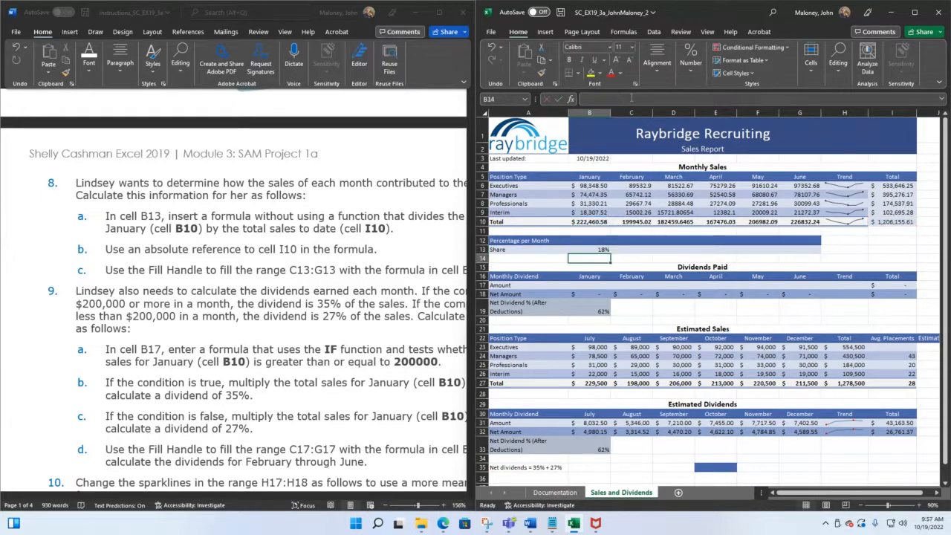
{"action": "left_click", "coordinate": [586, 250]}
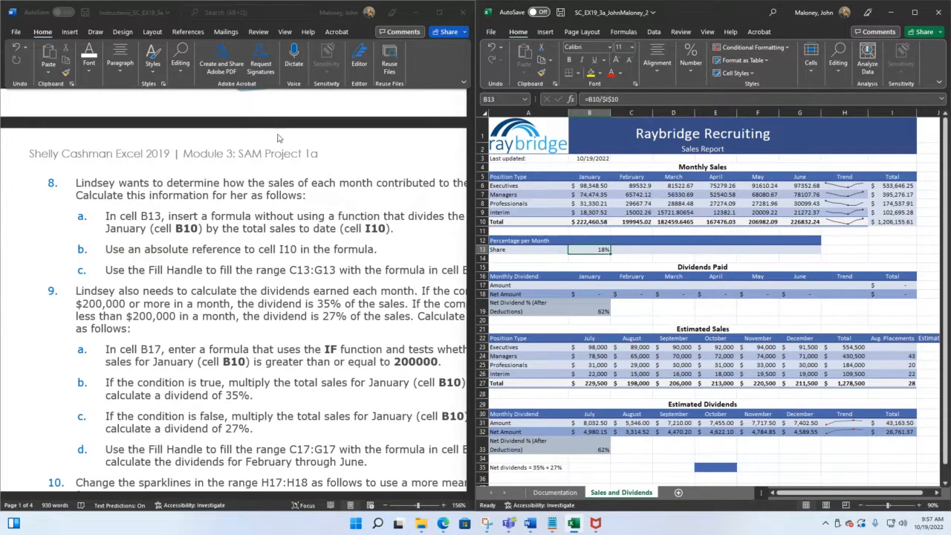
Save the workbook, fill the share formula from cell B13 across C13:G13, and save again
{"action": "left_click", "coordinate": [560, 12]}
{"action": "left_click", "coordinate": [317, 464]}
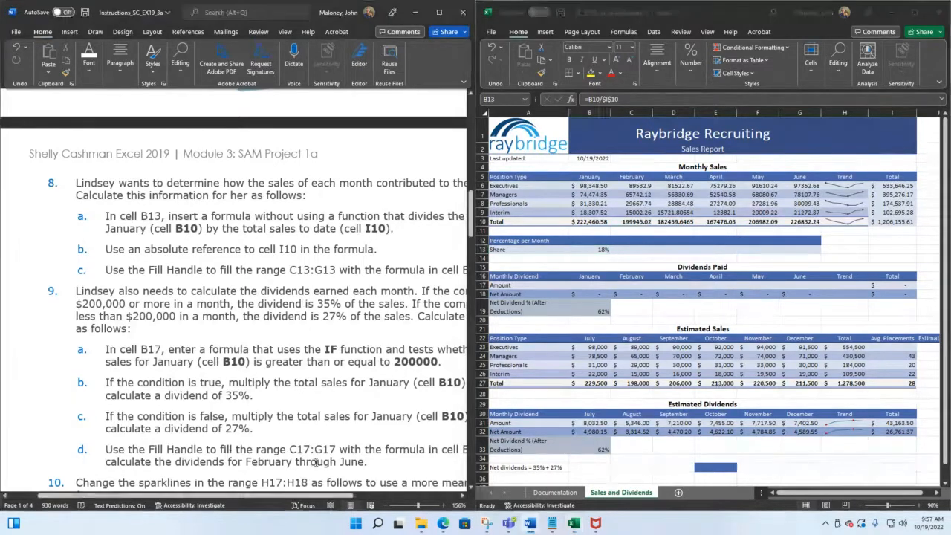
{"action": "left_click_drag", "start_coordinate": [315, 498], "coordinate": [377, 504]}
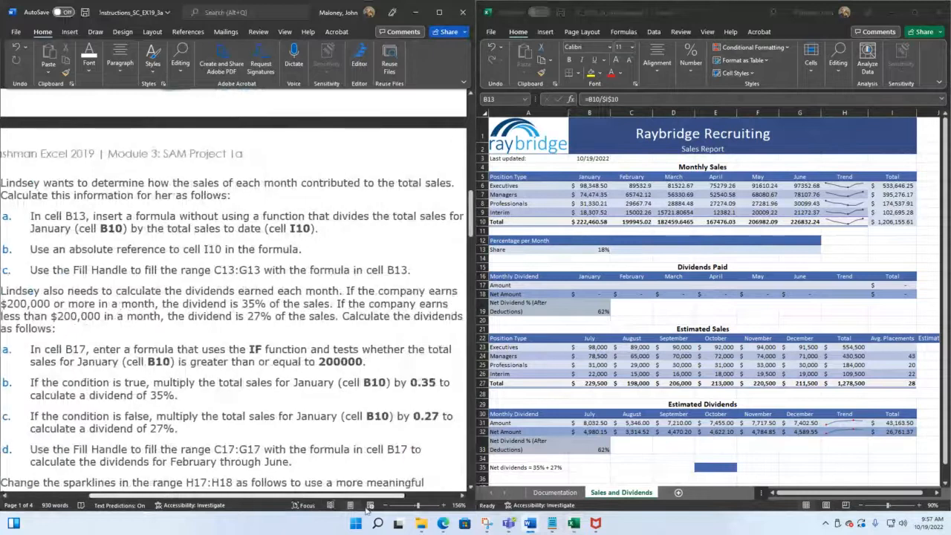
{"action": "left_click", "coordinate": [597, 252]}
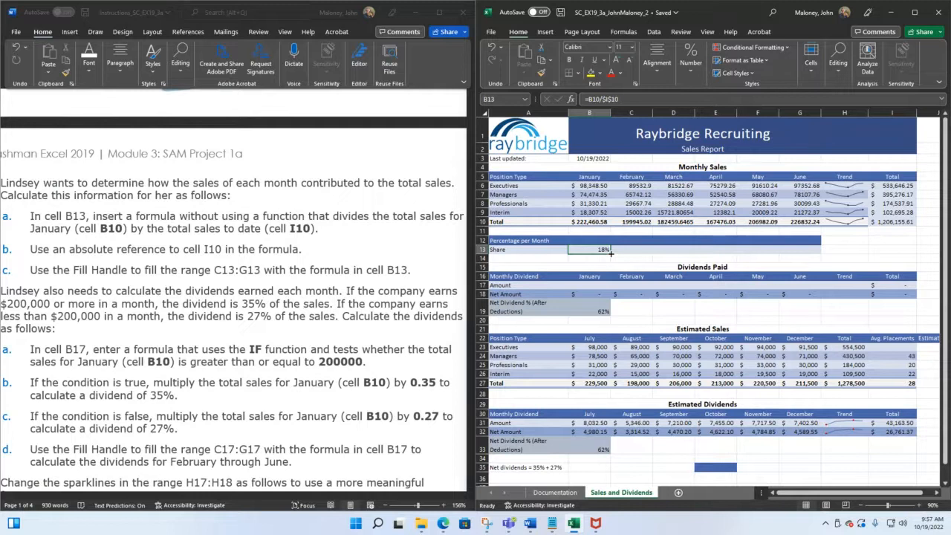
{"action": "left_click_drag", "start_coordinate": [611, 253], "coordinate": [802, 256]}
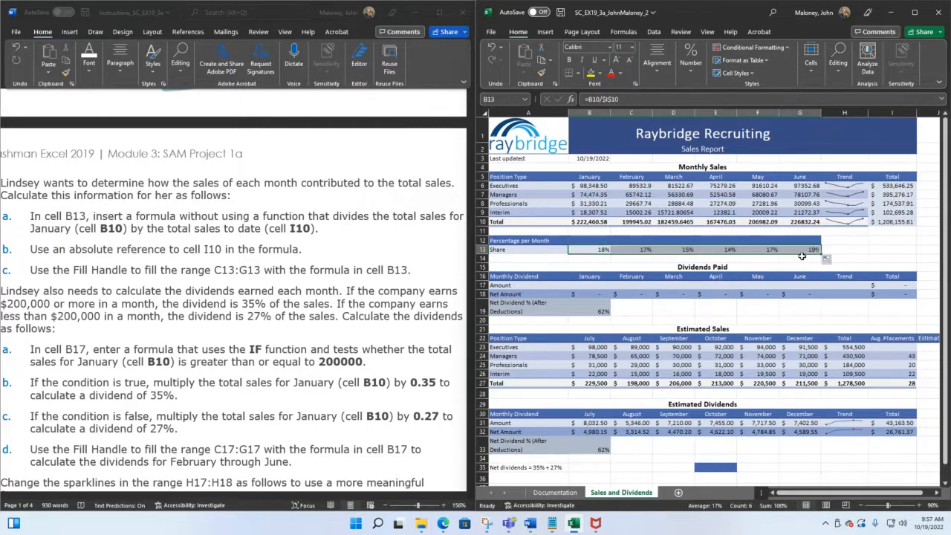
{"action": "left_click", "coordinate": [561, 11]}
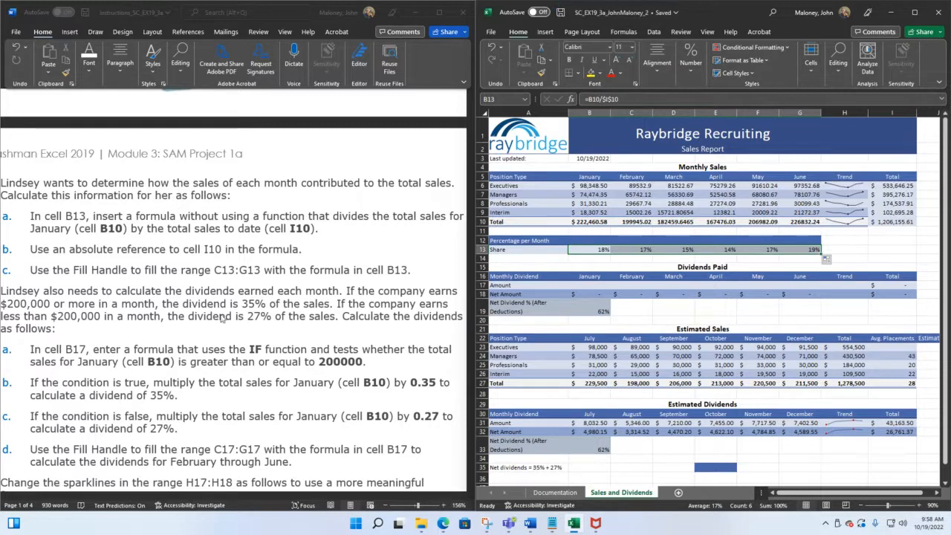
Reread the highlighted instruction 5 on number formatting and locate cell C6 in the Monthly Sales table
{"action": "scroll", "coordinate": [246, 312], "scroll_direction": "down", "scroll_amount": 1}
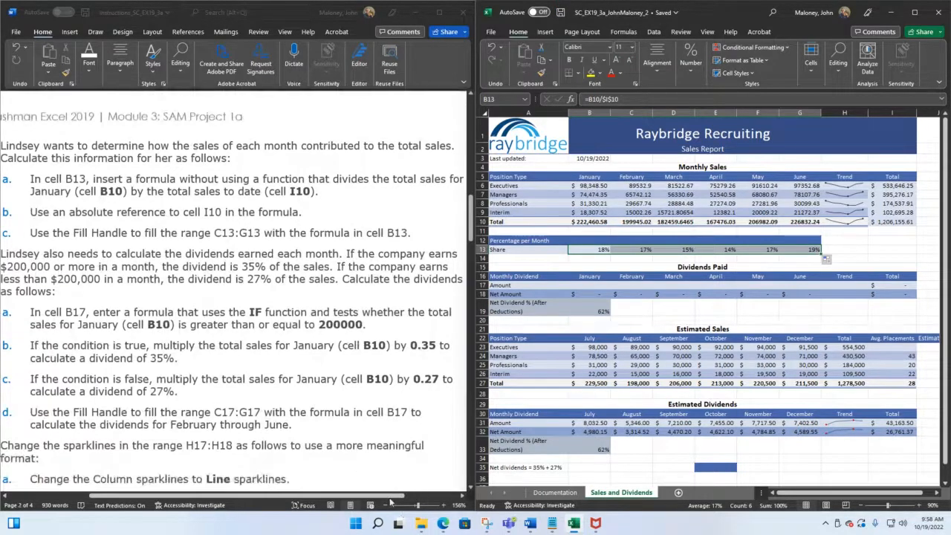
{"action": "left_click_drag", "start_coordinate": [391, 496], "coordinate": [344, 498]}
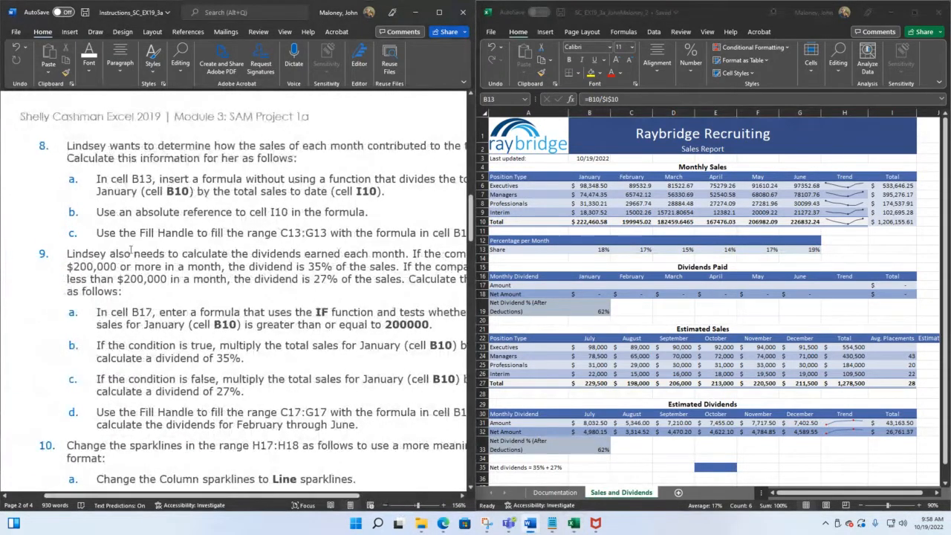
{"action": "scroll", "coordinate": [145, 260], "scroll_direction": "up", "scroll_amount": 5}
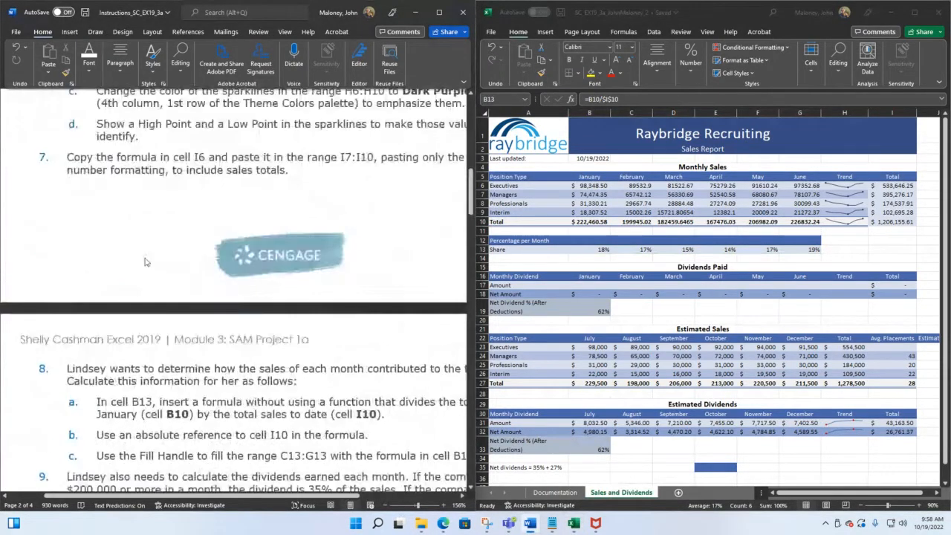
{"action": "scroll", "coordinate": [145, 261], "scroll_direction": "up", "scroll_amount": 5}
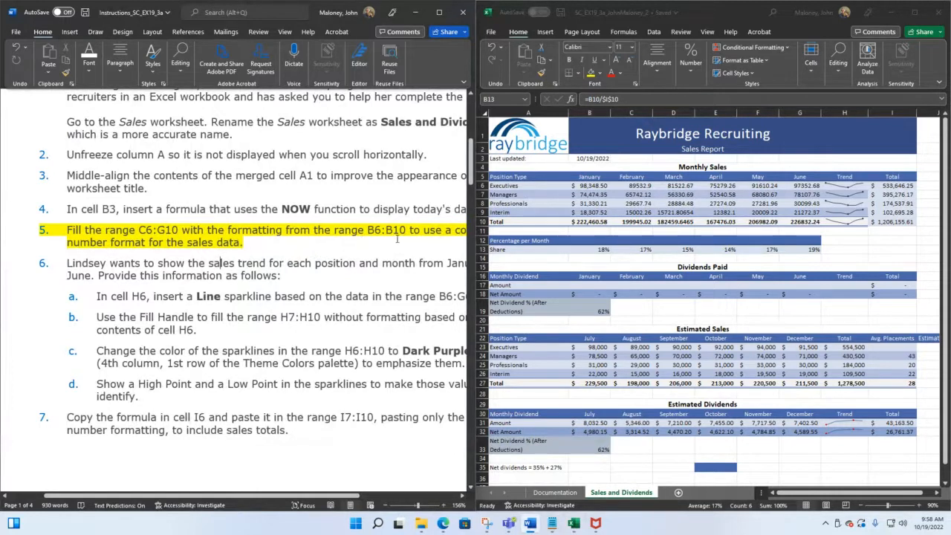
{"action": "left_click_drag", "start_coordinate": [272, 496], "coordinate": [330, 502]}
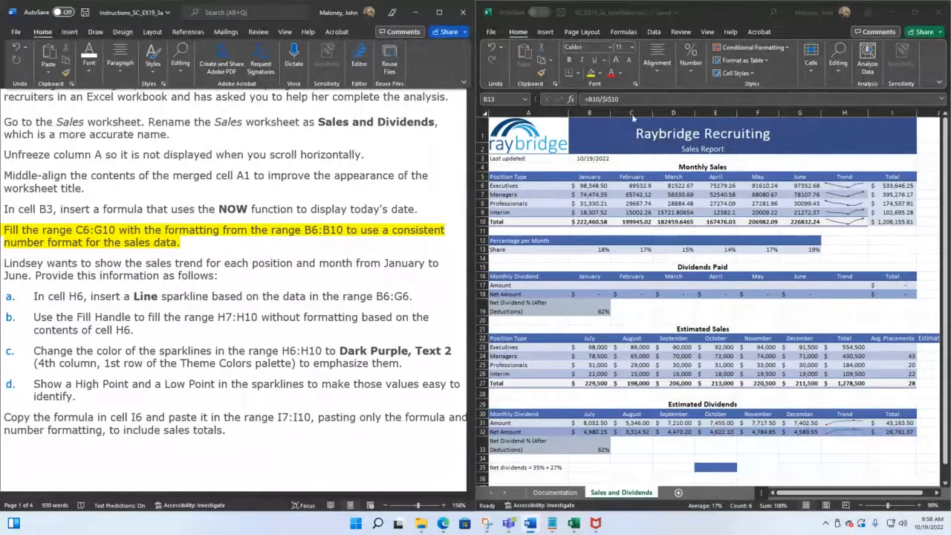
{"action": "left_click", "coordinate": [637, 187]}
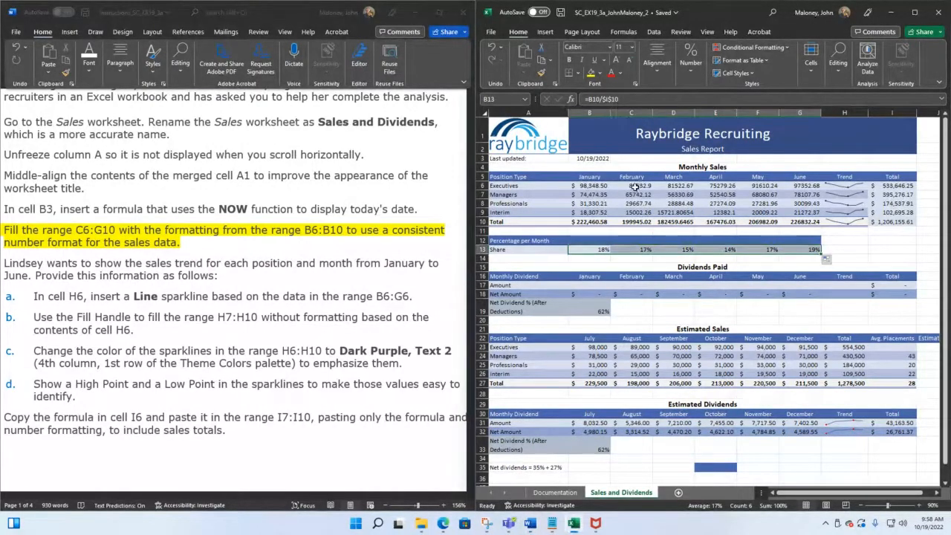
{"action": "left_click", "coordinate": [637, 185]}
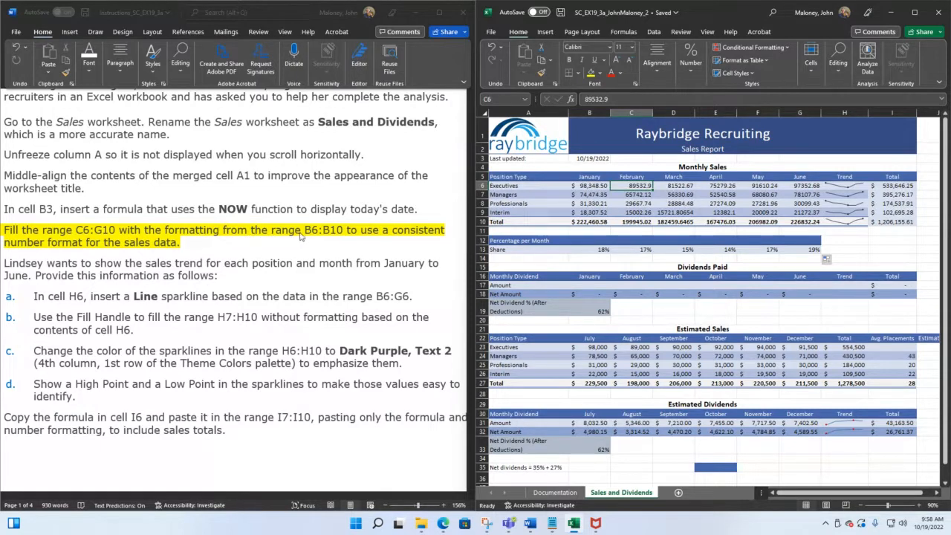
Check the Quick Analysis formatting options for the January sales range B6:B10
{"action": "left_click", "coordinate": [598, 188]}
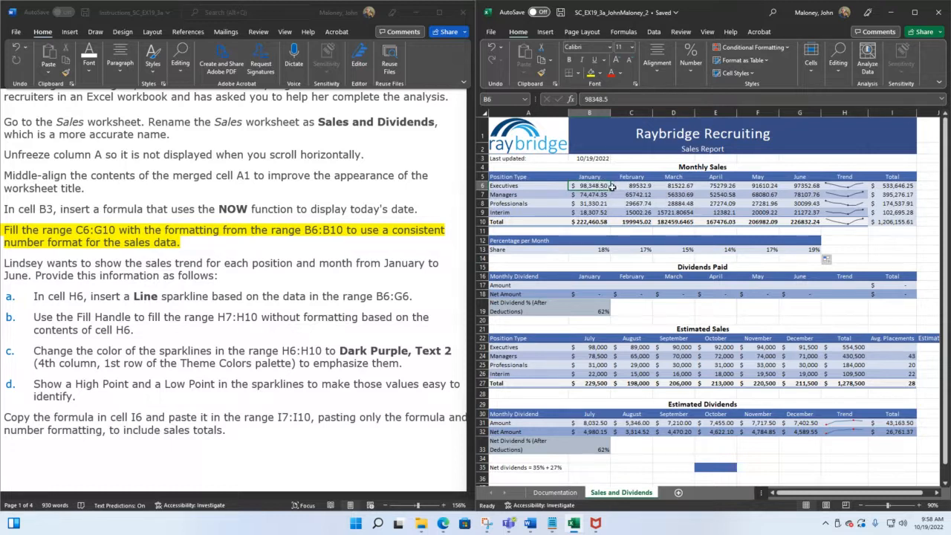
{"action": "left_click_drag", "start_coordinate": [598, 186], "coordinate": [597, 223]}
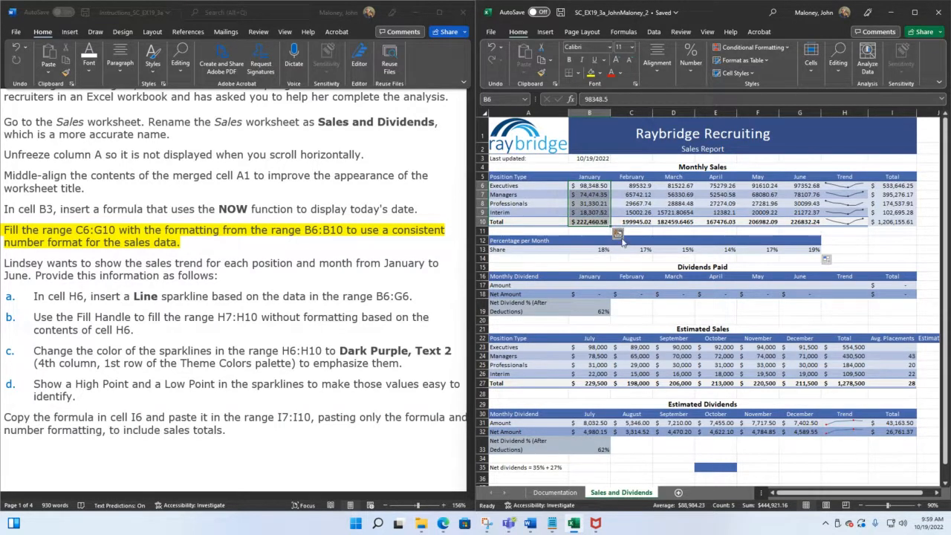
{"action": "left_click", "coordinate": [618, 234]}
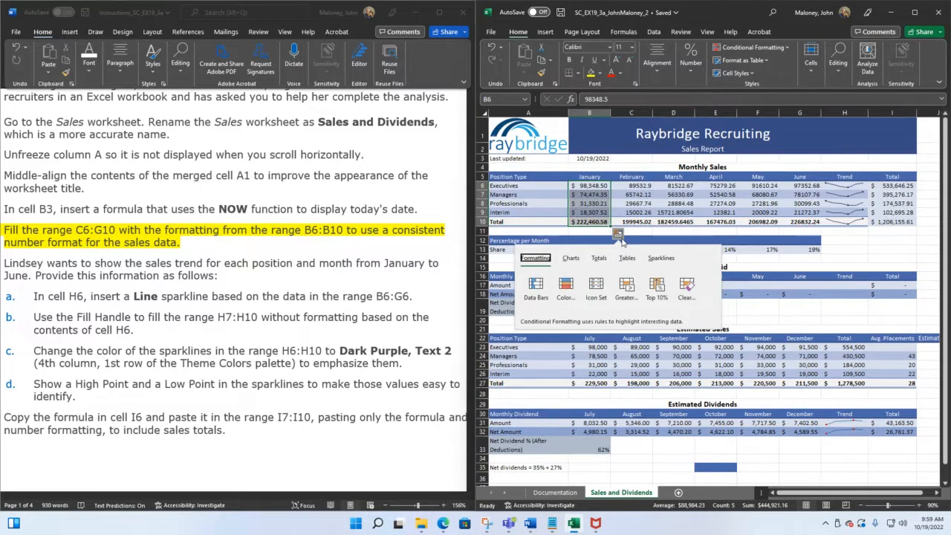
{"action": "left_click", "coordinate": [594, 209]}
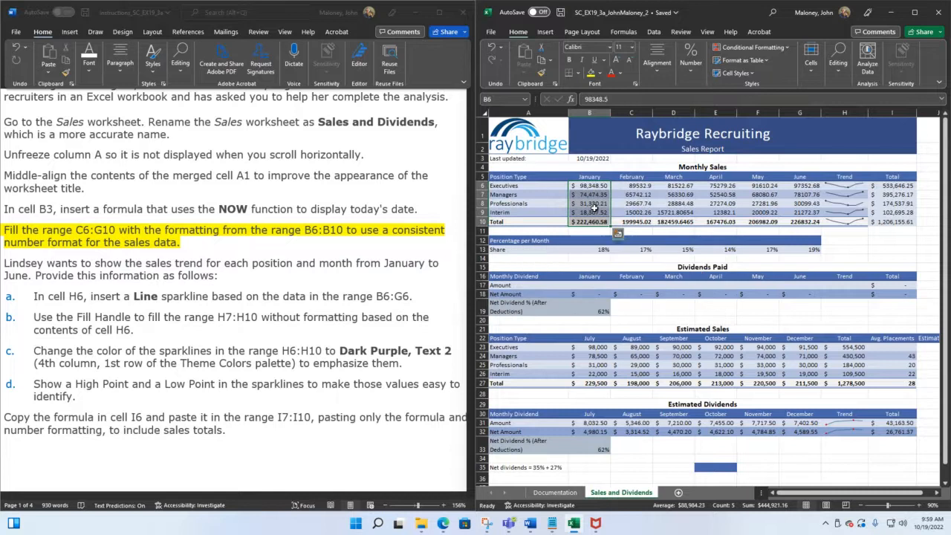
Try to apply the formatting of the copied range B6:B10 to C6:C10 through Quick Analysis
{"action": "left_click_drag", "start_coordinate": [590, 187], "coordinate": [593, 216]}
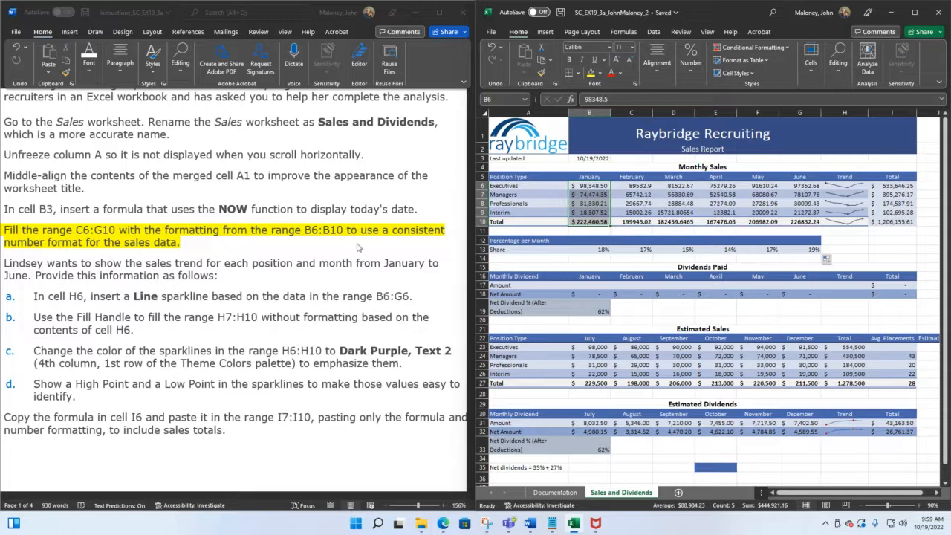
{"action": "left_click", "coordinate": [549, 61]}
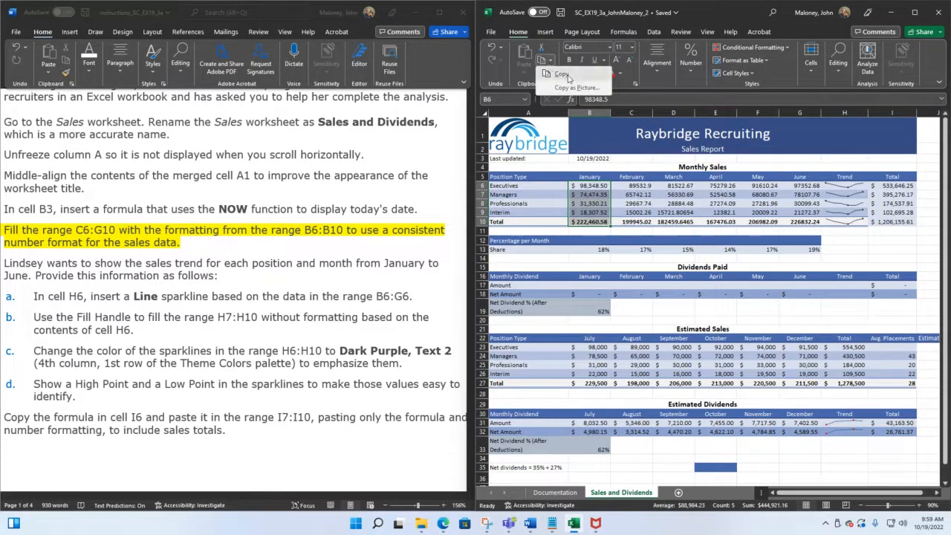
{"action": "left_click", "coordinate": [569, 77]}
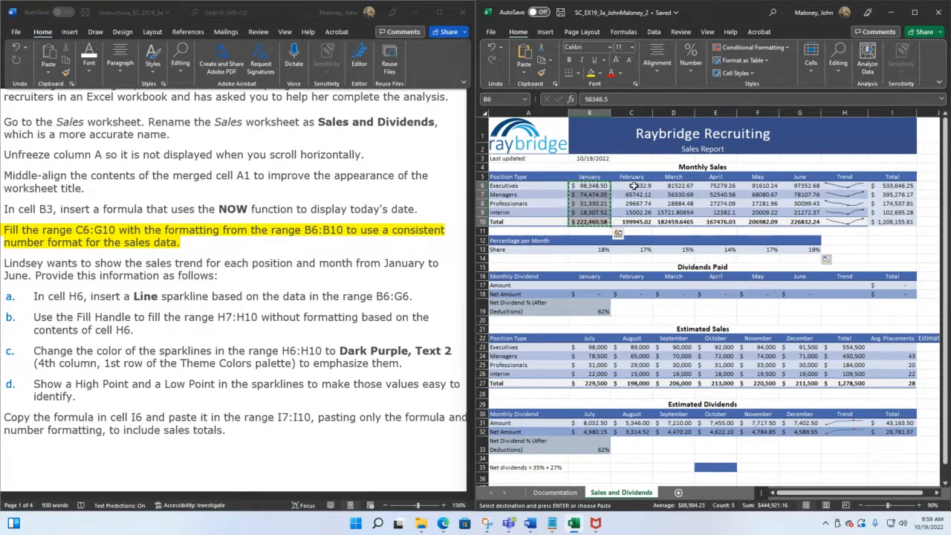
{"action": "left_click_drag", "start_coordinate": [633, 186], "coordinate": [635, 218]}
{"action": "left_click", "coordinate": [660, 234]}
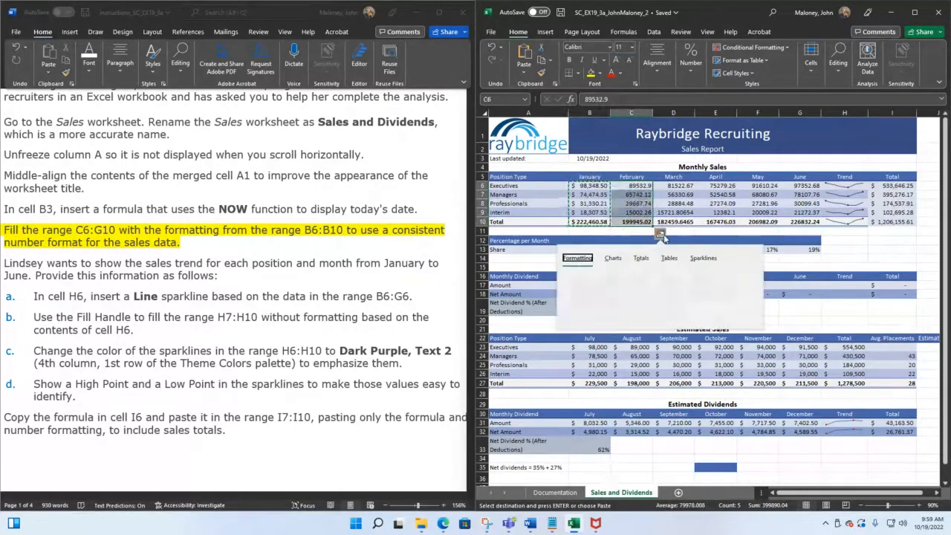
{"action": "left_click", "coordinate": [590, 190]}
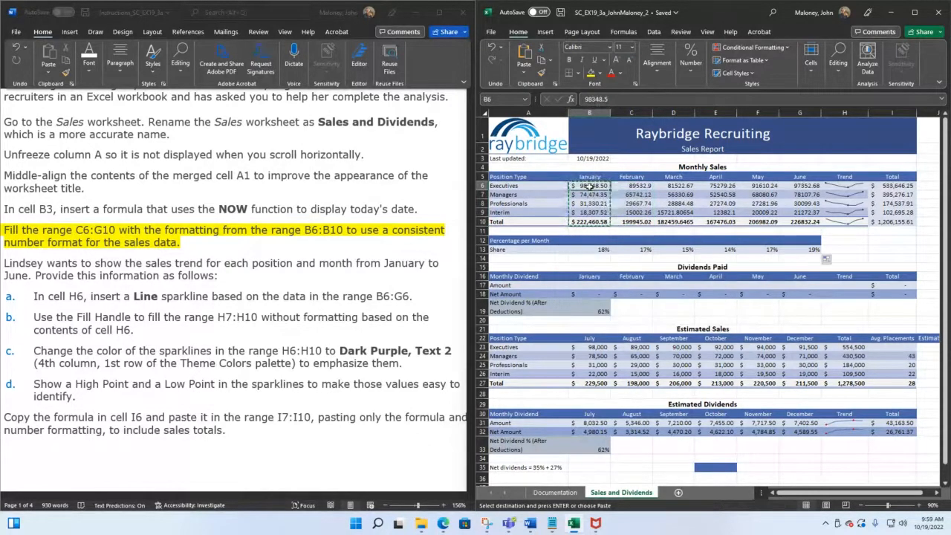
{"action": "left_click_drag", "start_coordinate": [590, 188], "coordinate": [593, 221]}
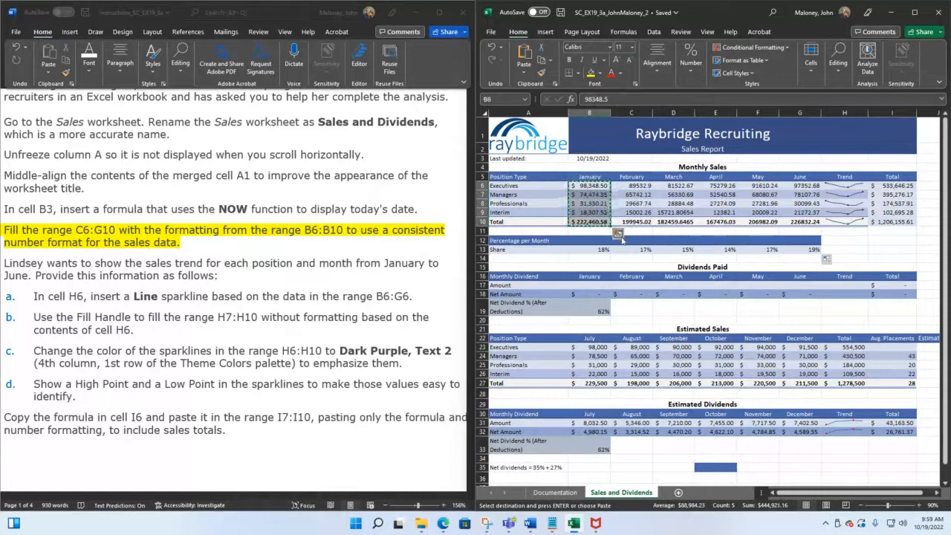
{"action": "left_click", "coordinate": [618, 235]}
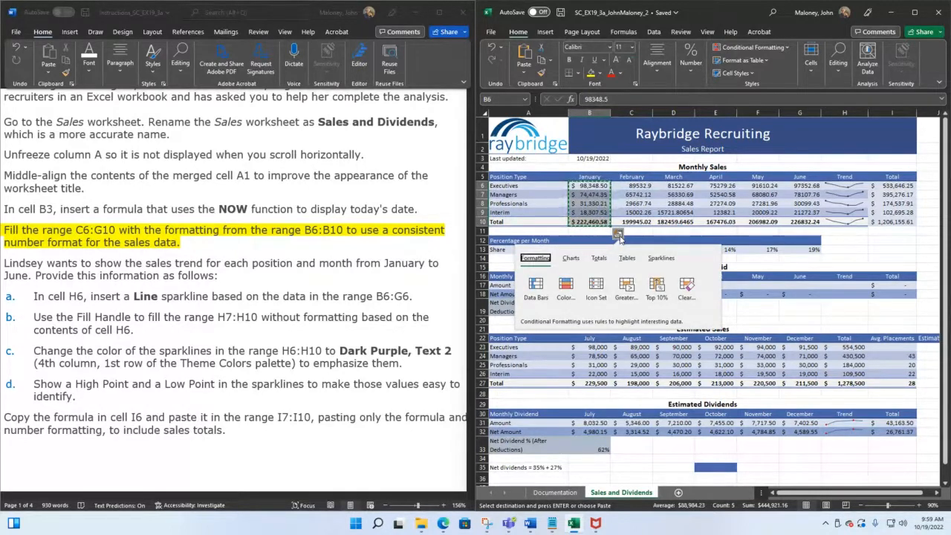
{"action": "left_click", "coordinate": [628, 188]}
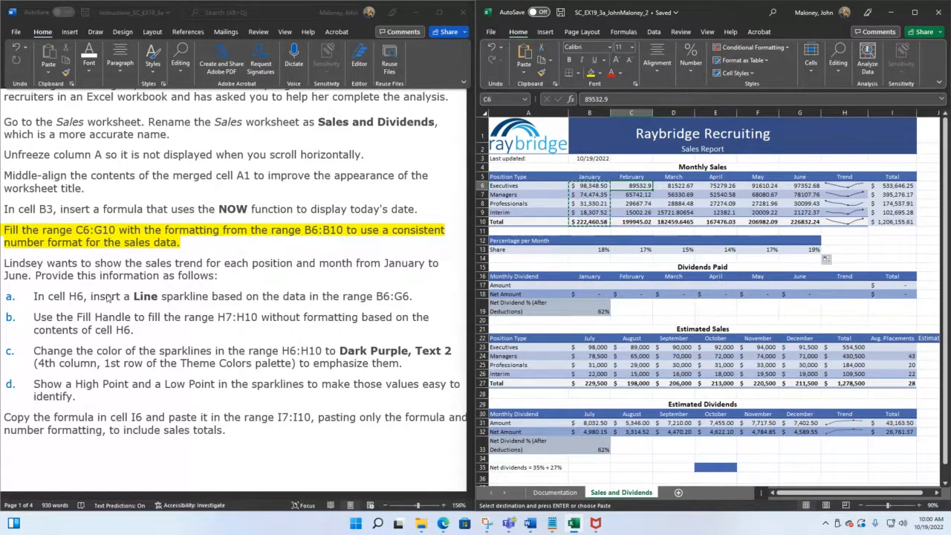
Zoom the instructions document out to show the full page width and review instructions 5 to 7
{"action": "scroll", "coordinate": [119, 311], "scroll_direction": "down", "scroll_amount": 2}
{"action": "scroll", "coordinate": [119, 311], "scroll_direction": "down", "scroll_amount": 2}
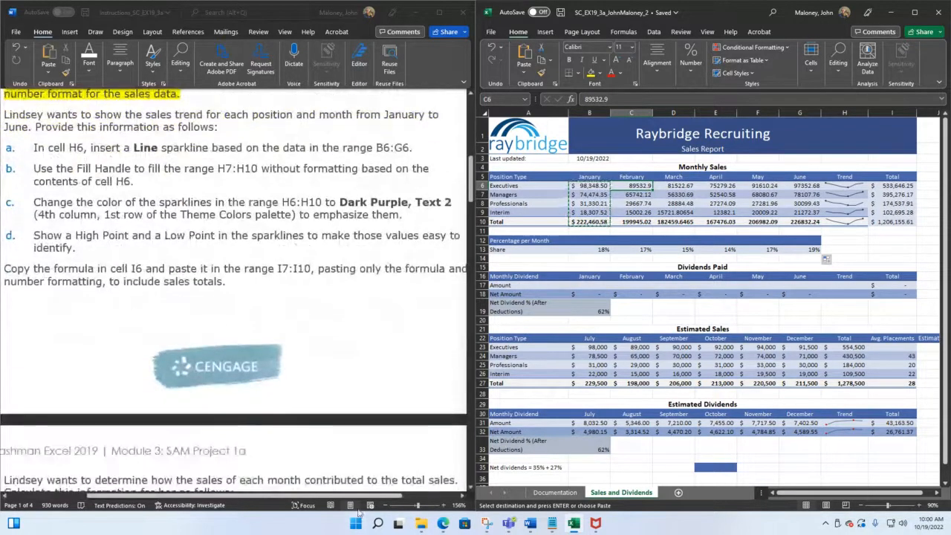
{"action": "left_click", "coordinate": [420, 508]}
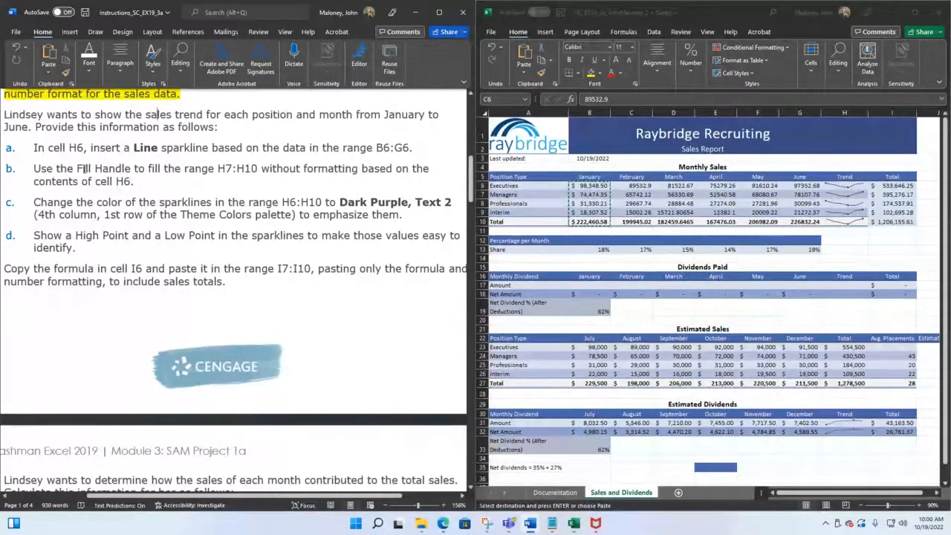
{"action": "scroll", "coordinate": [86, 167], "scroll_direction": "up", "scroll_amount": 2}
{"action": "scroll", "coordinate": [107, 221], "scroll_direction": "up", "scroll_amount": 4}
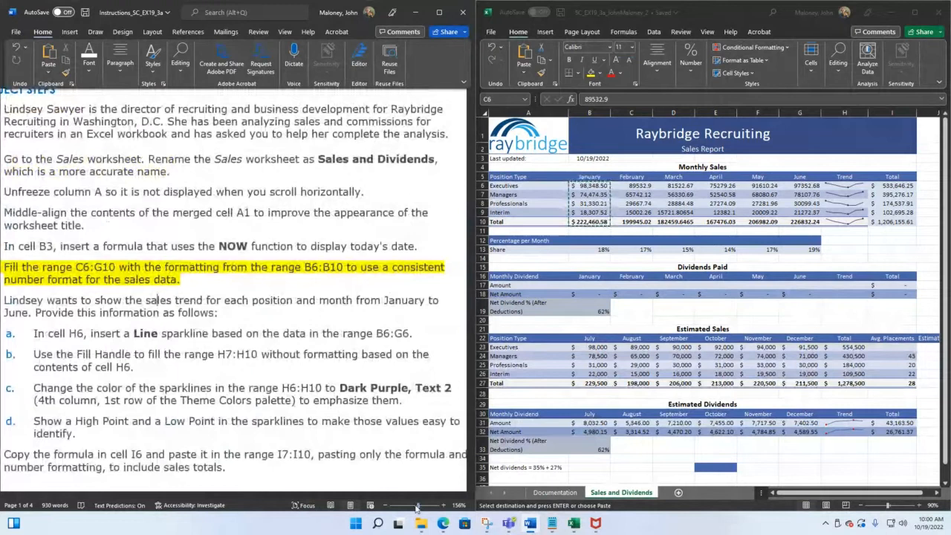
{"action": "scroll", "coordinate": [385, 482], "scroll_direction": "down", "scroll_amount": 5}
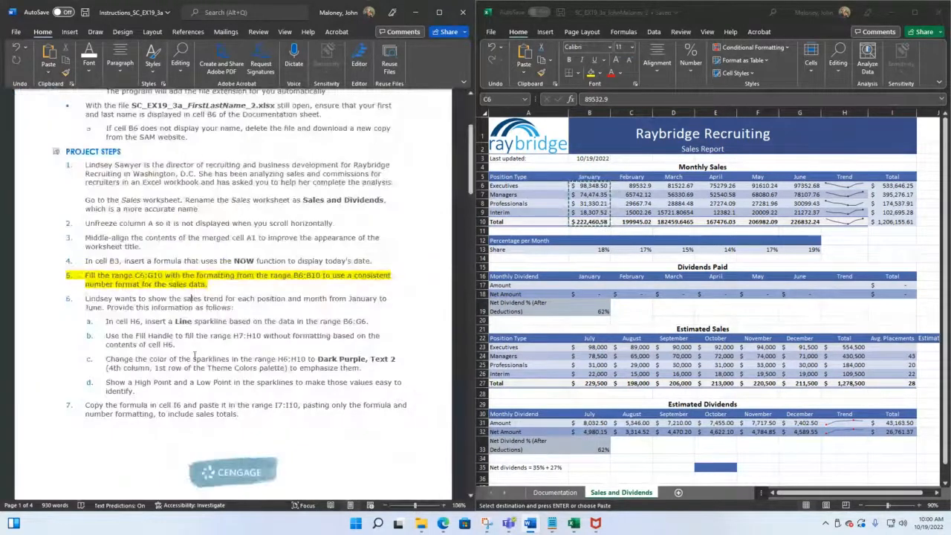
{"action": "scroll", "coordinate": [194, 357], "scroll_direction": "down", "scroll_amount": 1}
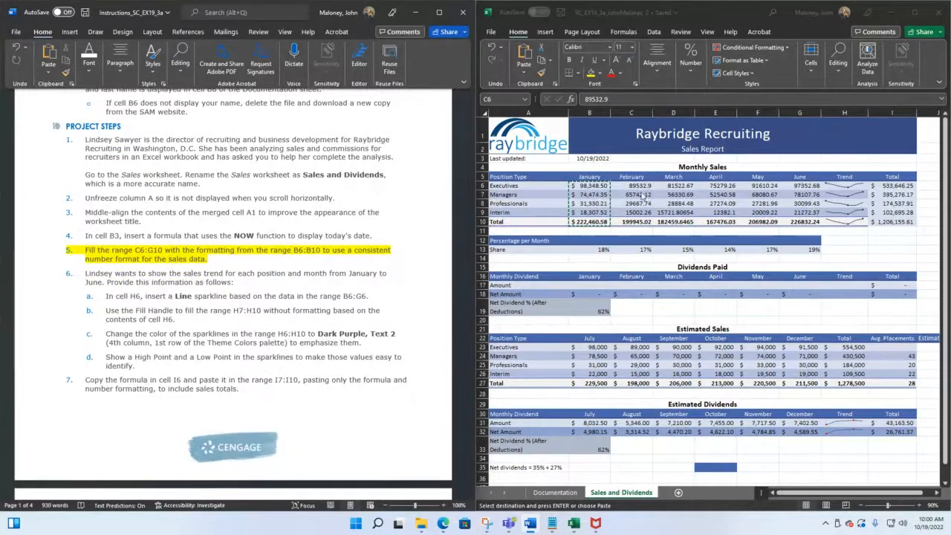
Cancel the pending copy, copy the February range C6:C10, and try Quick Analysis for a way to fill its formatting
{"action": "left_click", "coordinate": [601, 193]}
{"action": "key", "text": "Escape"}
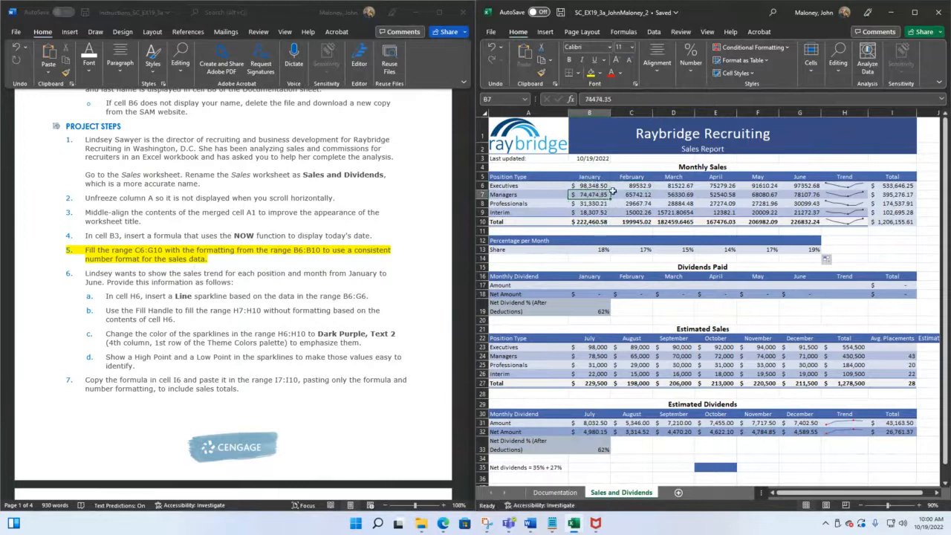
{"action": "left_click_drag", "start_coordinate": [635, 188], "coordinate": [641, 221]}
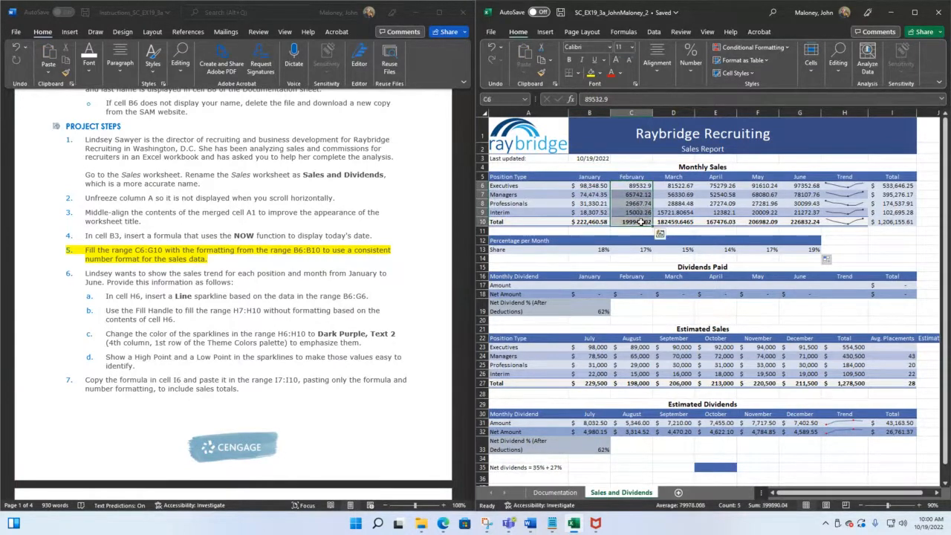
{"action": "right_click", "coordinate": [642, 224]}
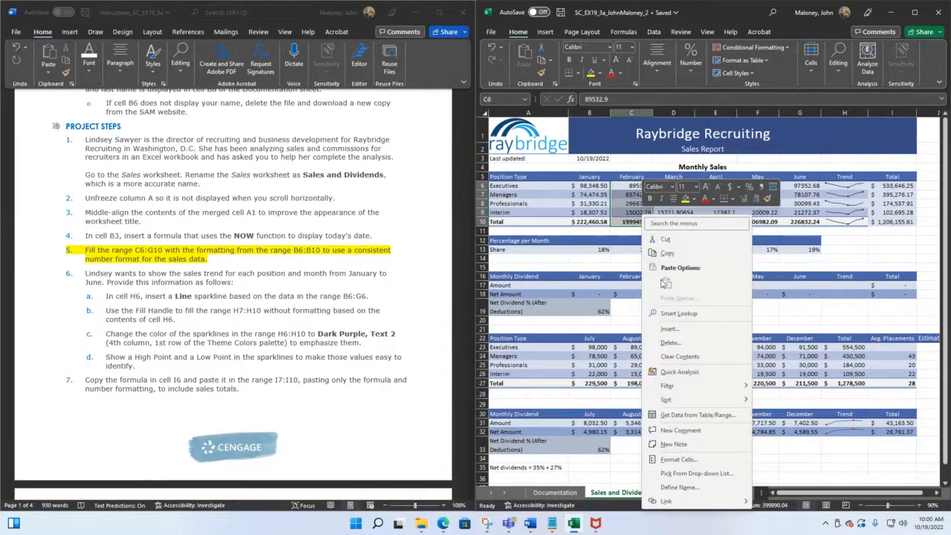
{"action": "left_click", "coordinate": [668, 254]}
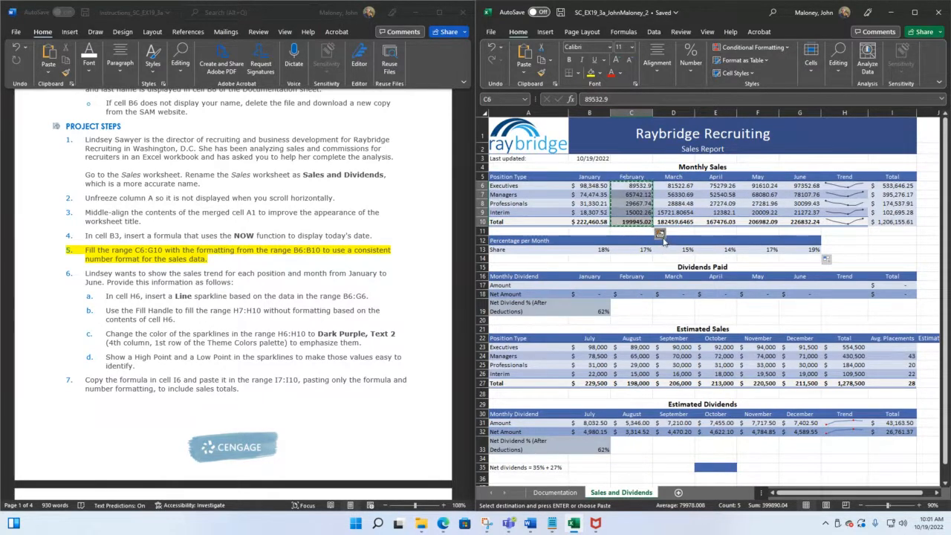
{"action": "left_click", "coordinate": [661, 234]}
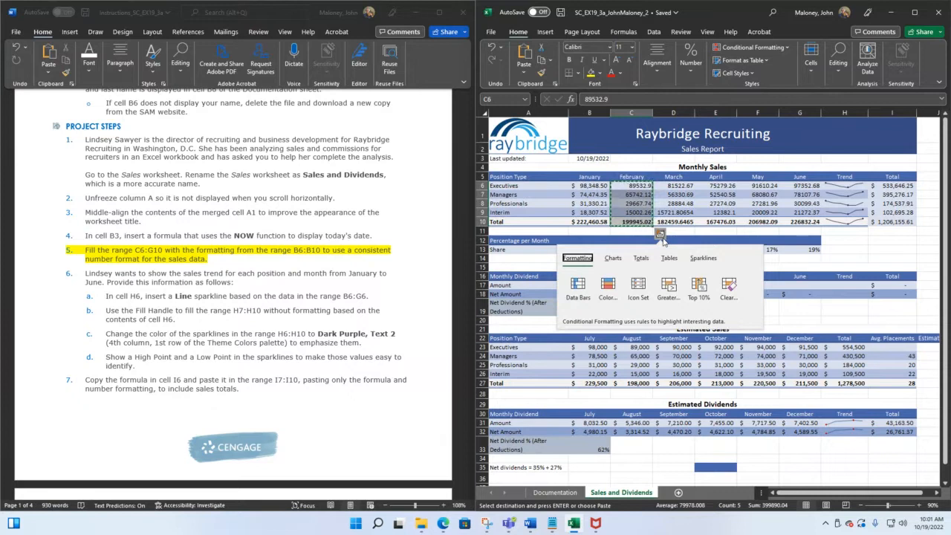
{"action": "key", "text": "Escape"}
{"action": "key", "text": "Escape"}
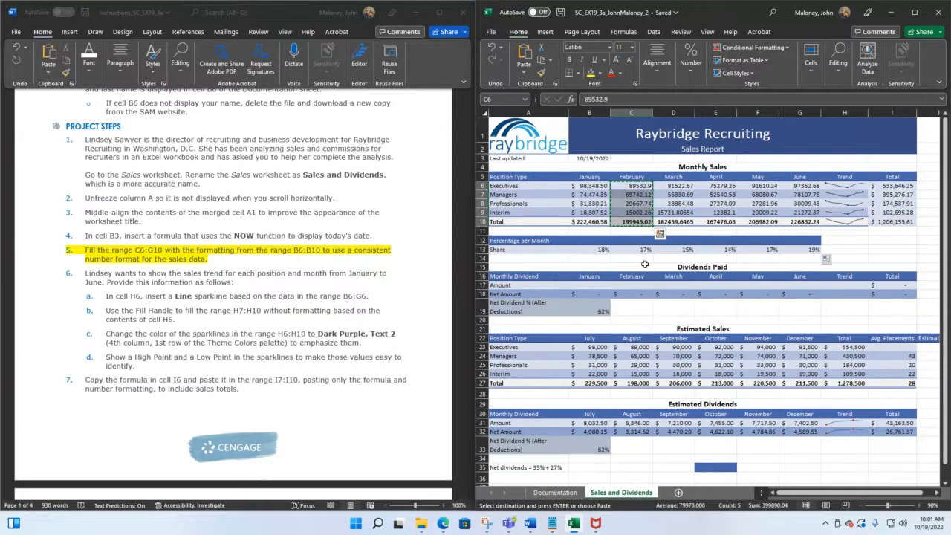
{"action": "left_click_drag", "start_coordinate": [587, 187], "coordinate": [591, 222]}
{"action": "right_click", "coordinate": [592, 204]}
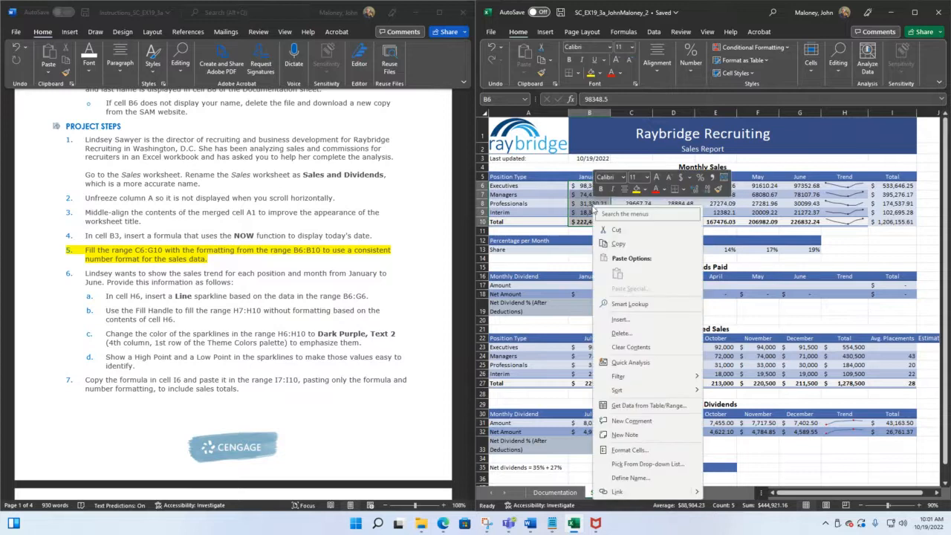
{"action": "left_click", "coordinate": [618, 244]}
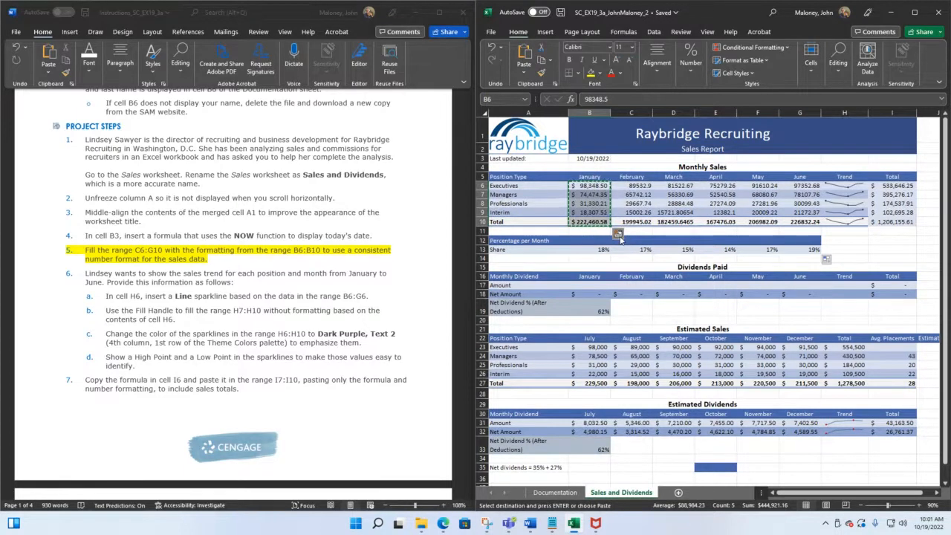
{"action": "left_click", "coordinate": [618, 234]}
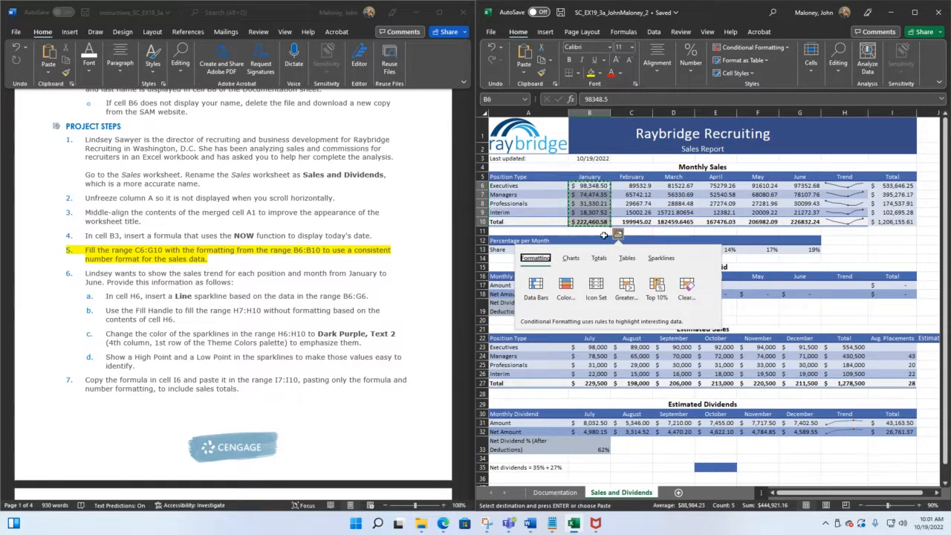
{"action": "key", "text": "Escape"}
{"action": "key", "text": "Escape"}
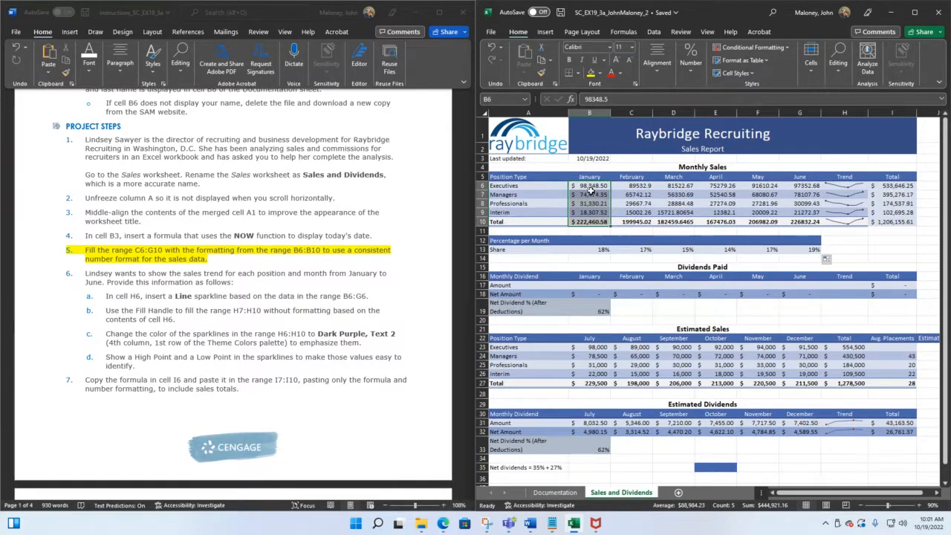
{"action": "left_click_drag", "start_coordinate": [593, 188], "coordinate": [598, 218]}
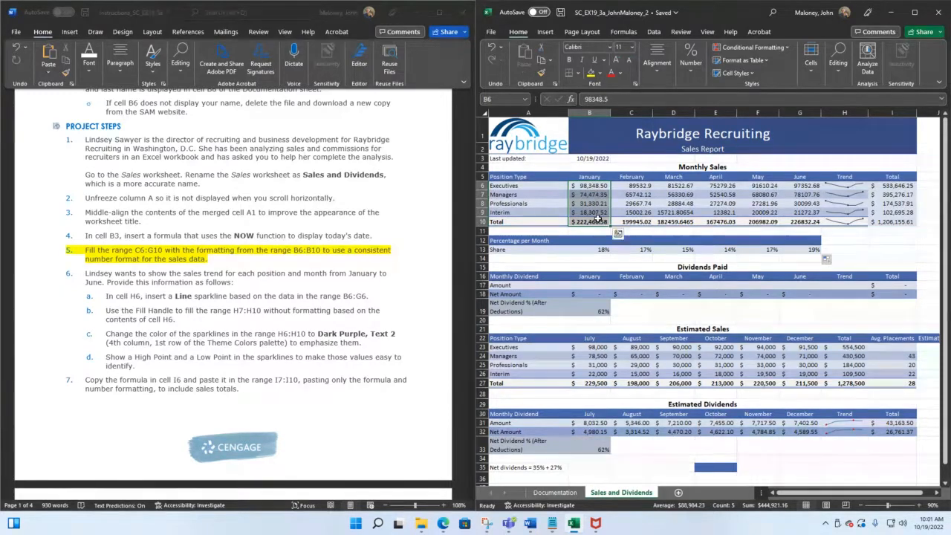
{"action": "left_click", "coordinate": [617, 234]}
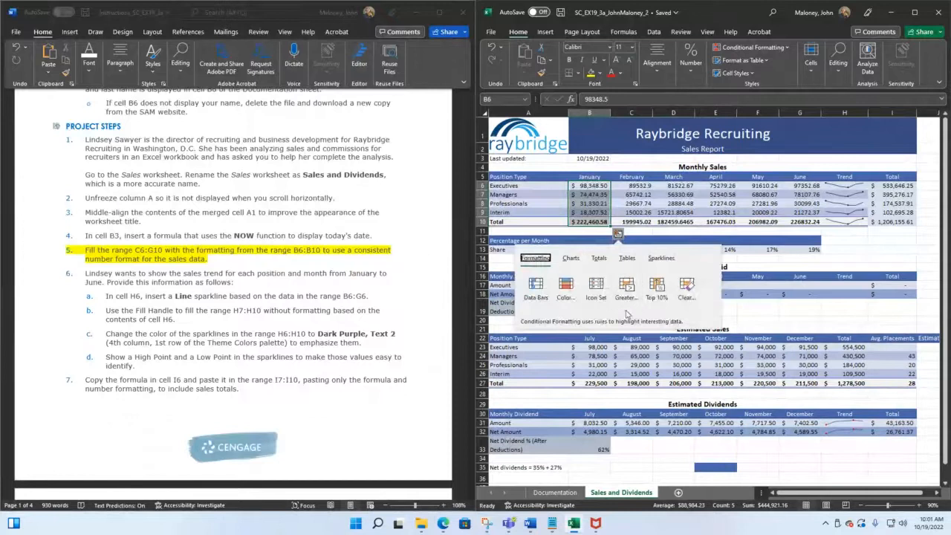
{"action": "left_click", "coordinate": [595, 190]}
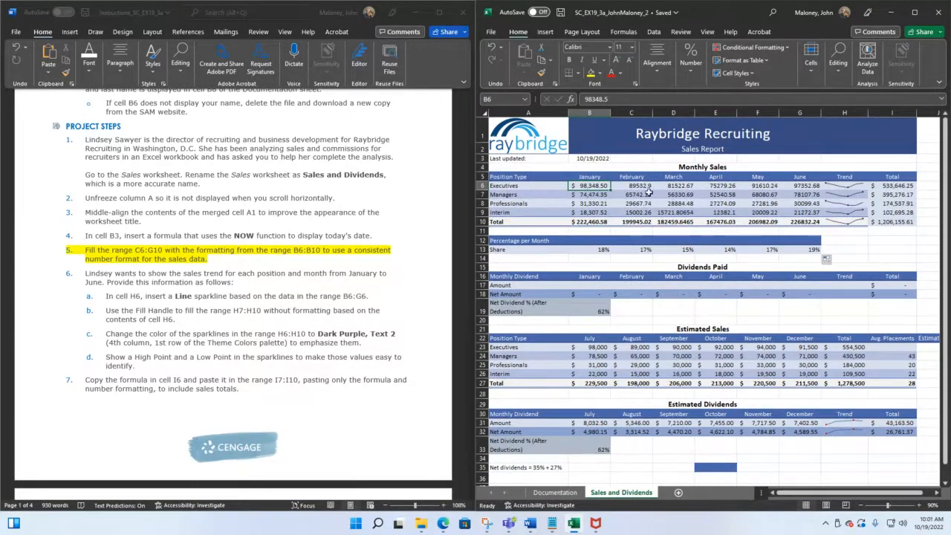
{"action": "left_click", "coordinate": [550, 60]}
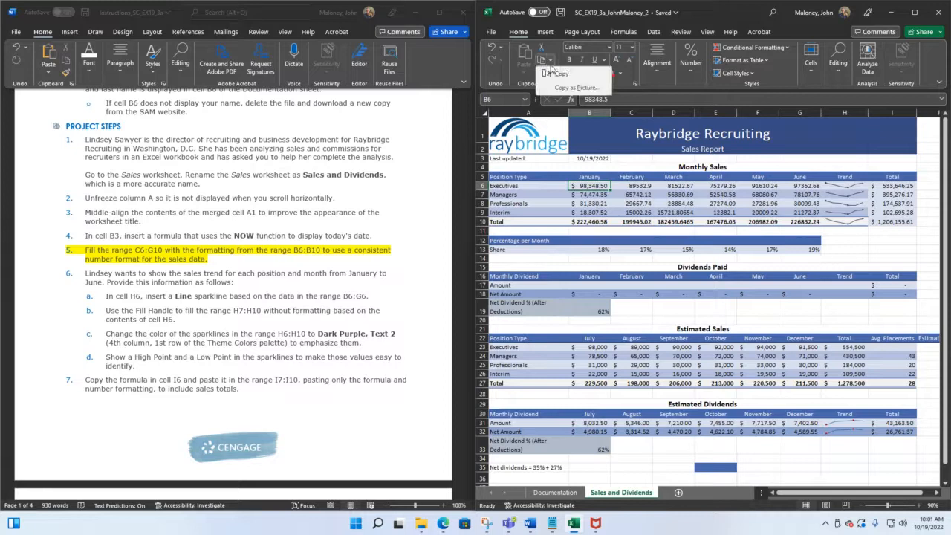
{"action": "left_click", "coordinate": [515, 82]}
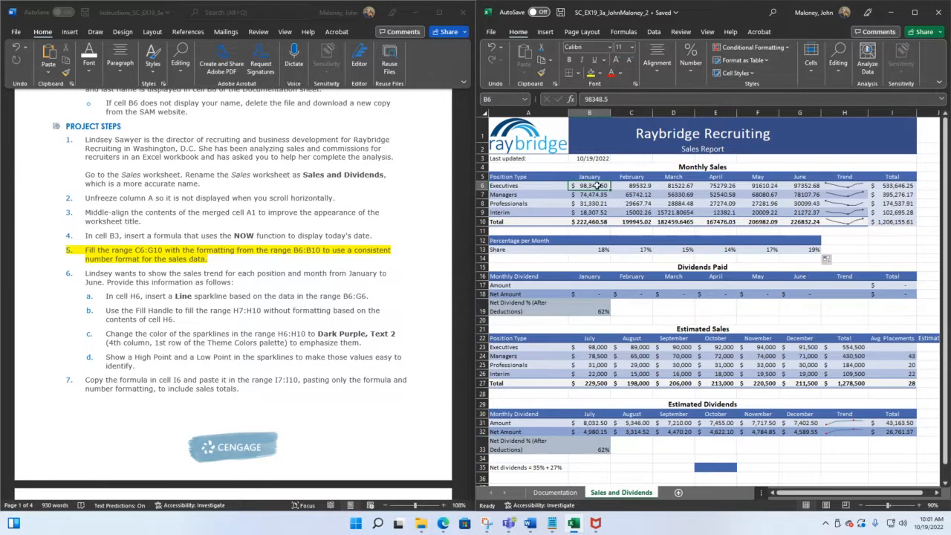
Copy the January sales range B6:B10 and paste only its formatting onto the February range C6:C10
{"action": "left_click_drag", "start_coordinate": [598, 186], "coordinate": [605, 221]}
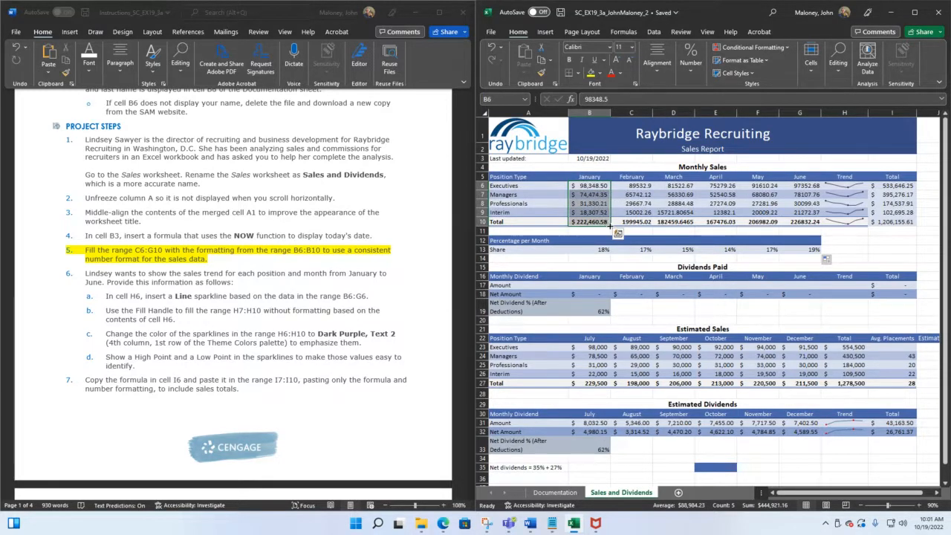
{"action": "left_click", "coordinate": [617, 234]}
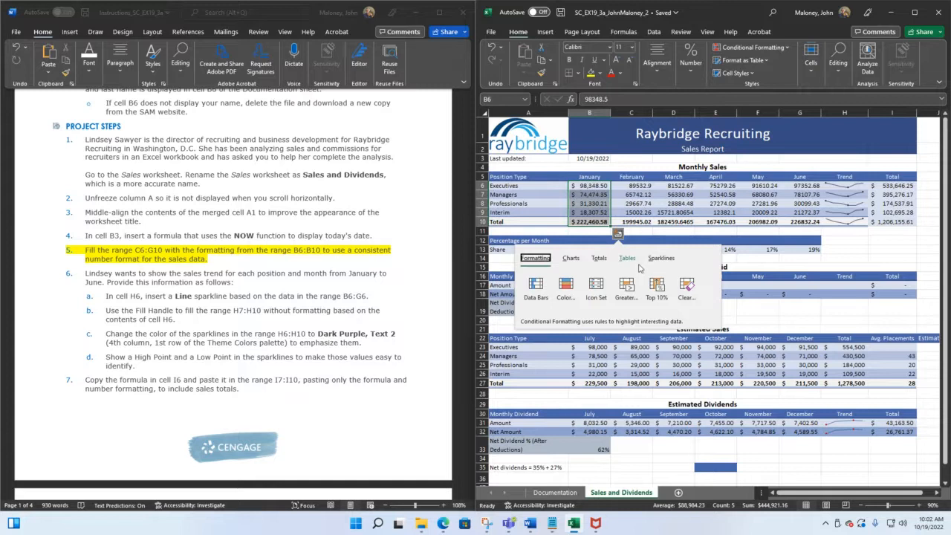
{"action": "right_click", "coordinate": [592, 206]}
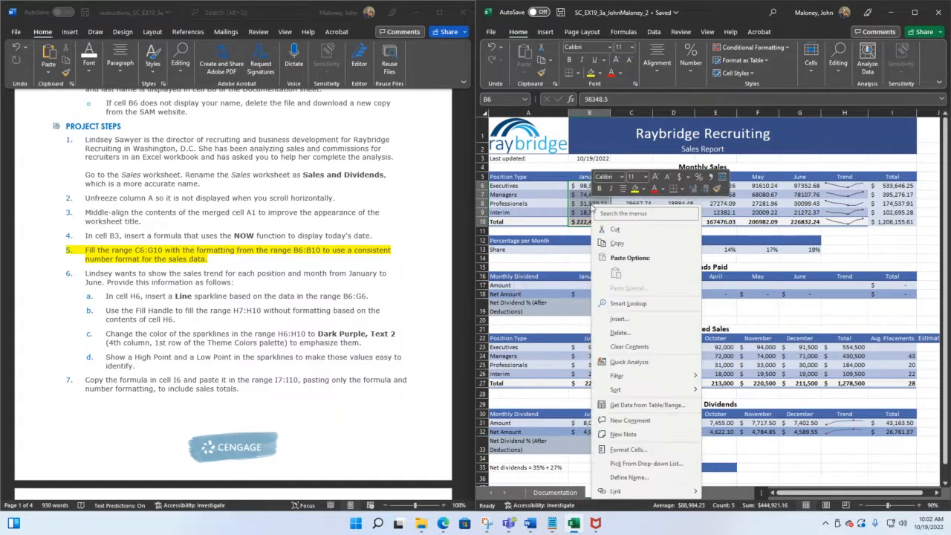
{"action": "left_click", "coordinate": [616, 243]}
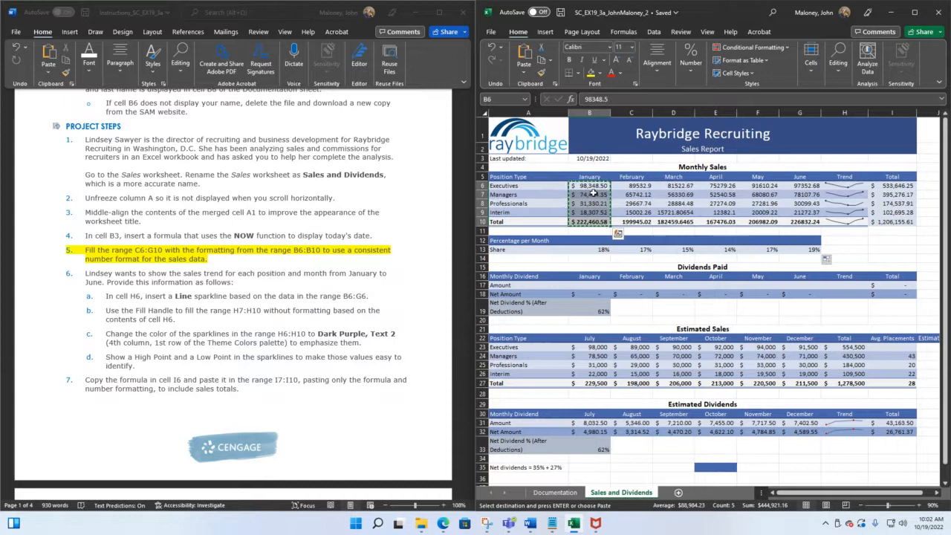
{"action": "left_click_drag", "start_coordinate": [644, 184], "coordinate": [643, 222]}
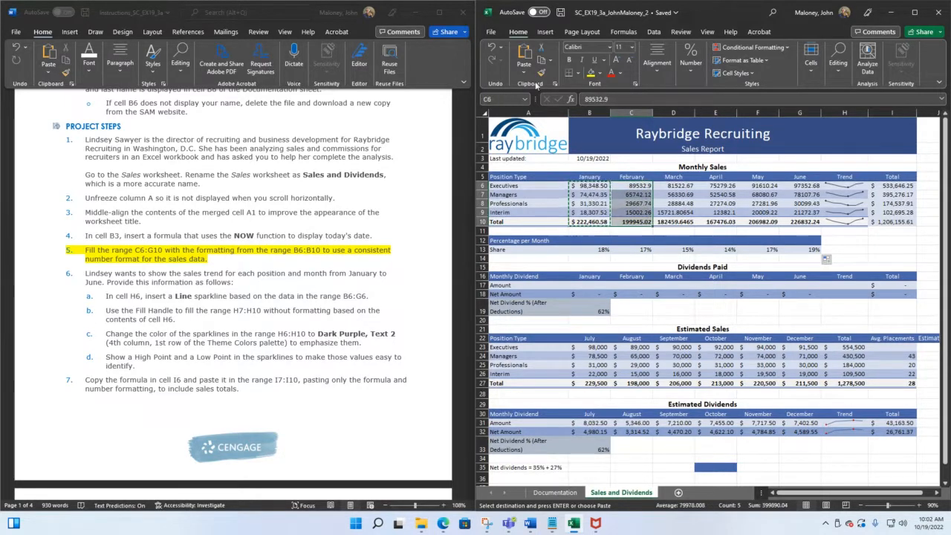
{"action": "left_click", "coordinate": [528, 74]}
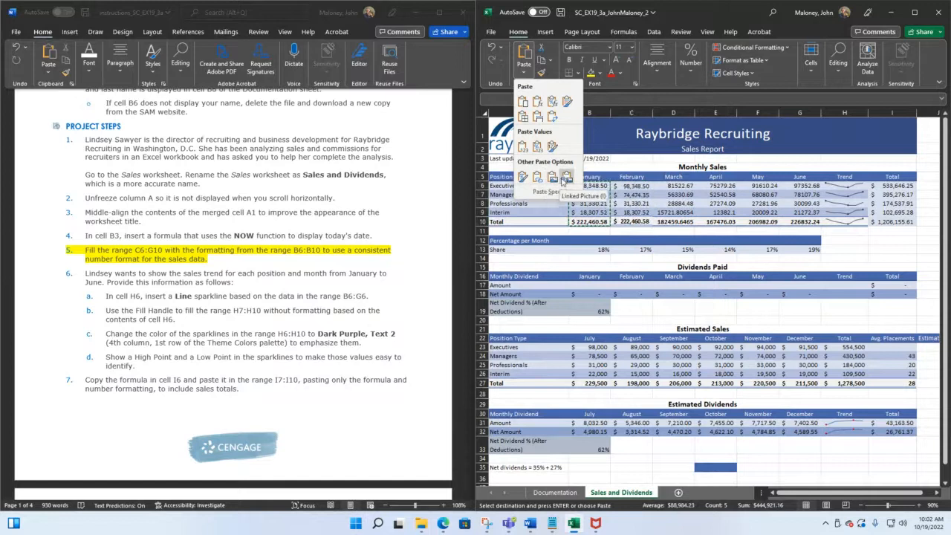
{"action": "left_click", "coordinate": [522, 177]}
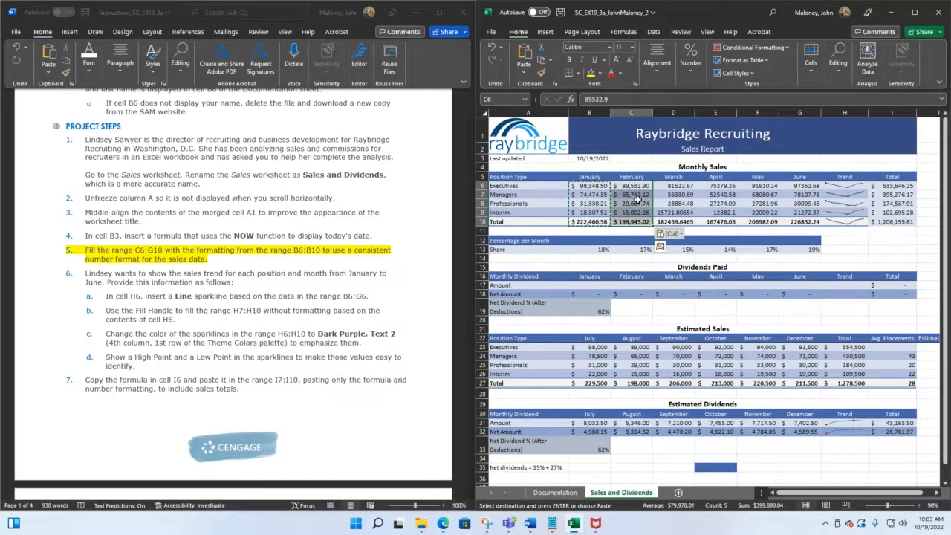
Find Final Figure 1 in the instructions document and enlarge it to 156% to examine the expected sales formatting
{"action": "scroll", "coordinate": [471, 214], "scroll_direction": "down", "scroll_amount": 3}
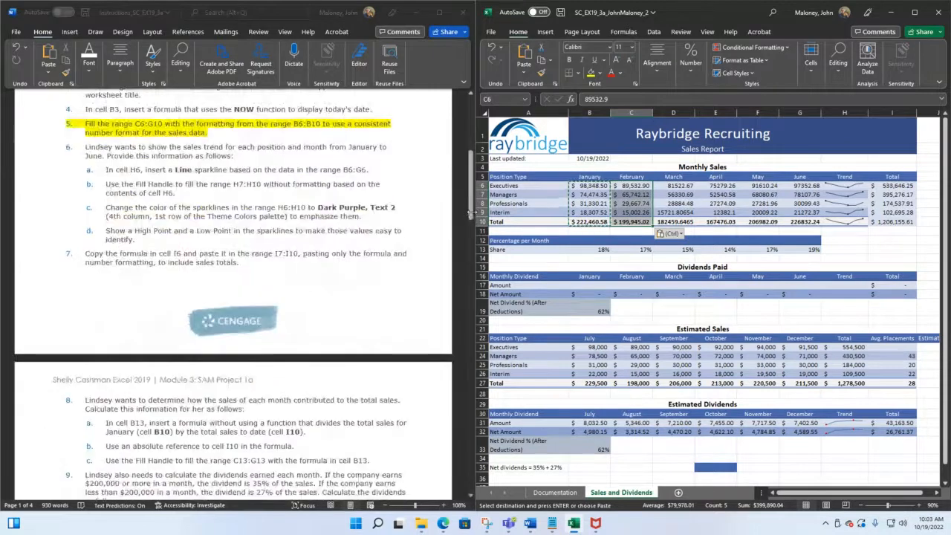
{"action": "left_click_drag", "start_coordinate": [471, 216], "coordinate": [472, 450]}
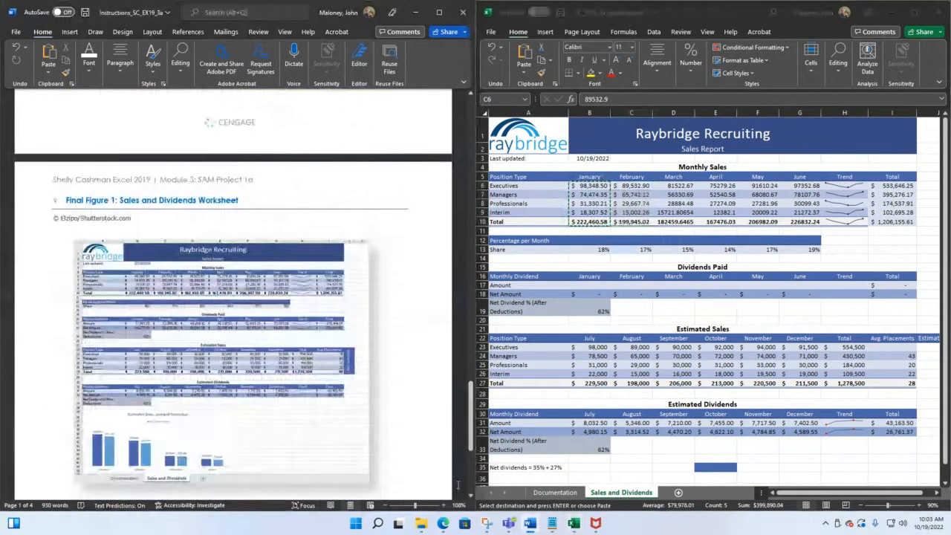
{"action": "left_click_drag", "start_coordinate": [414, 506], "coordinate": [418, 507]}
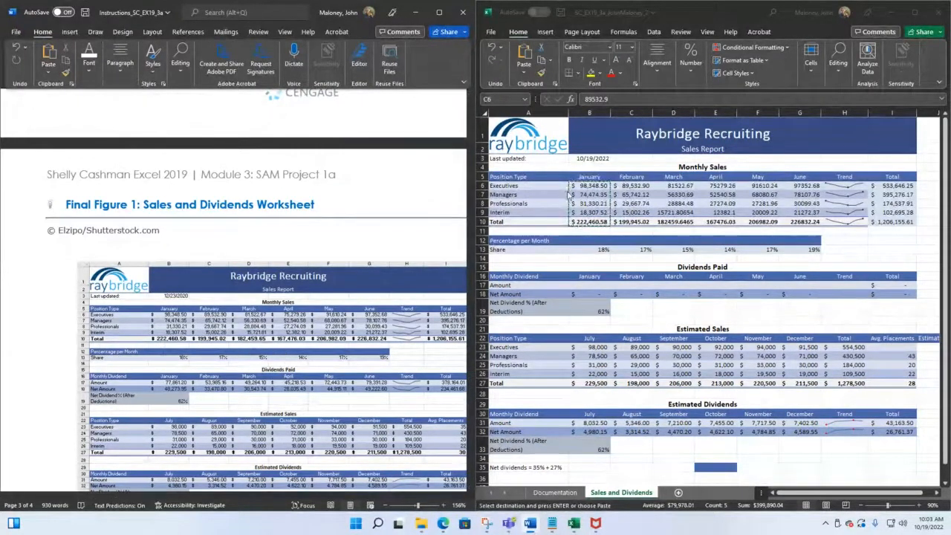
Cancel the pending copy in the Sales and Dividends worksheet and save the workbook
{"action": "left_click", "coordinate": [635, 184]}
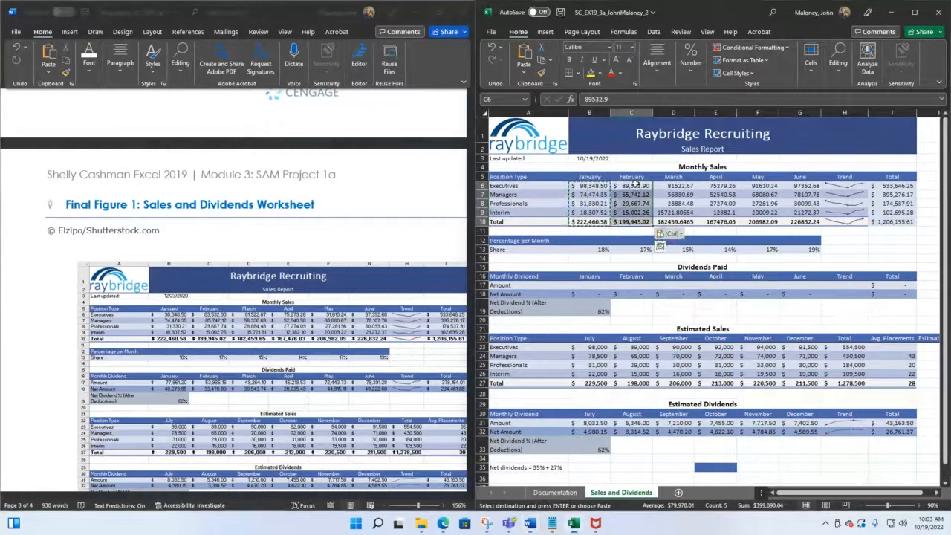
{"action": "key", "text": "Escape"}
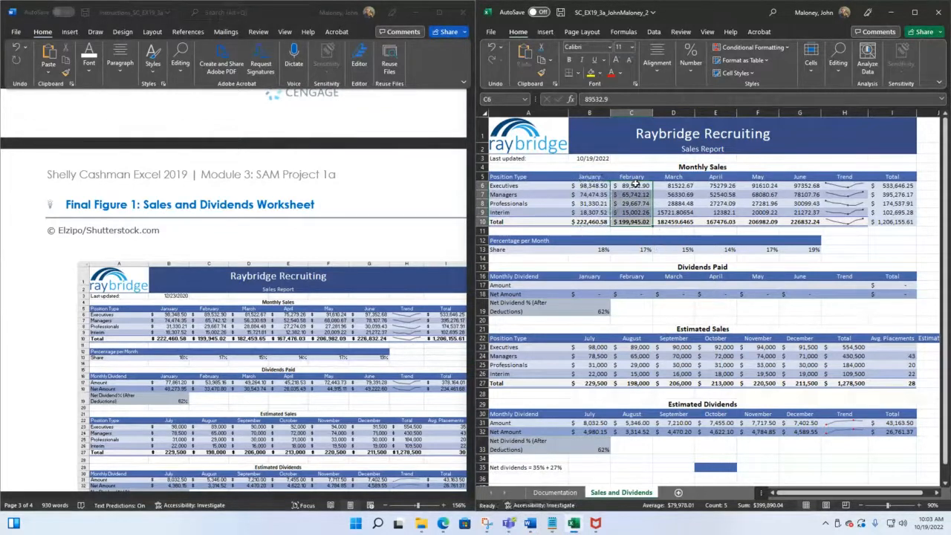
{"action": "left_click", "coordinate": [559, 12]}
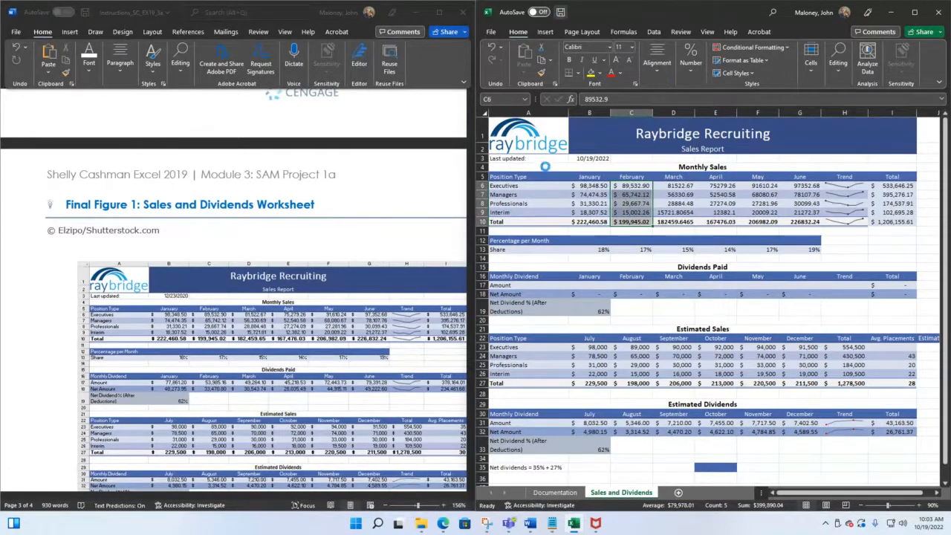
Go back to the highlighted instruction 5 in the instructions document and reread the formatting requirement for C6:G10
{"action": "left_click_drag", "start_coordinate": [588, 187], "coordinate": [597, 222]}
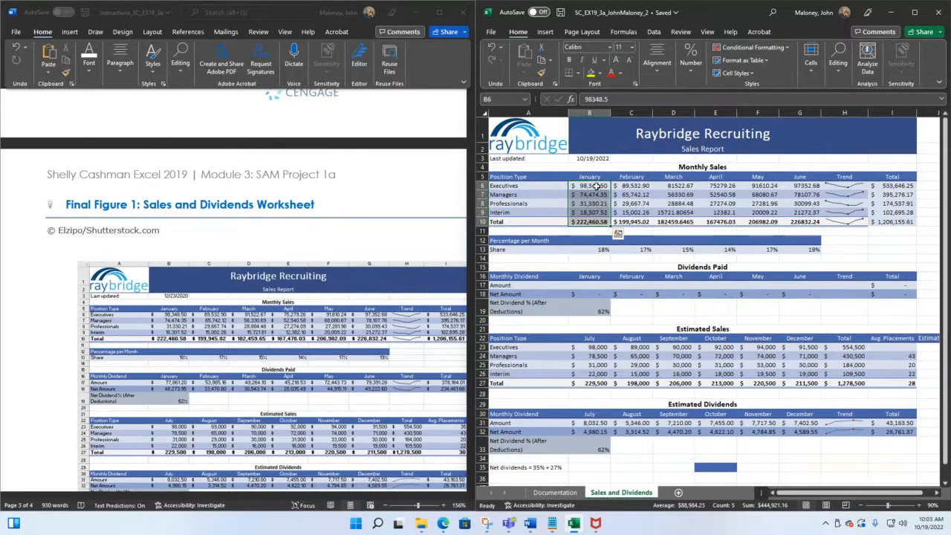
{"action": "left_click", "coordinate": [596, 186]}
{"action": "scroll", "coordinate": [252, 245], "scroll_direction": "up", "scroll_amount": 5}
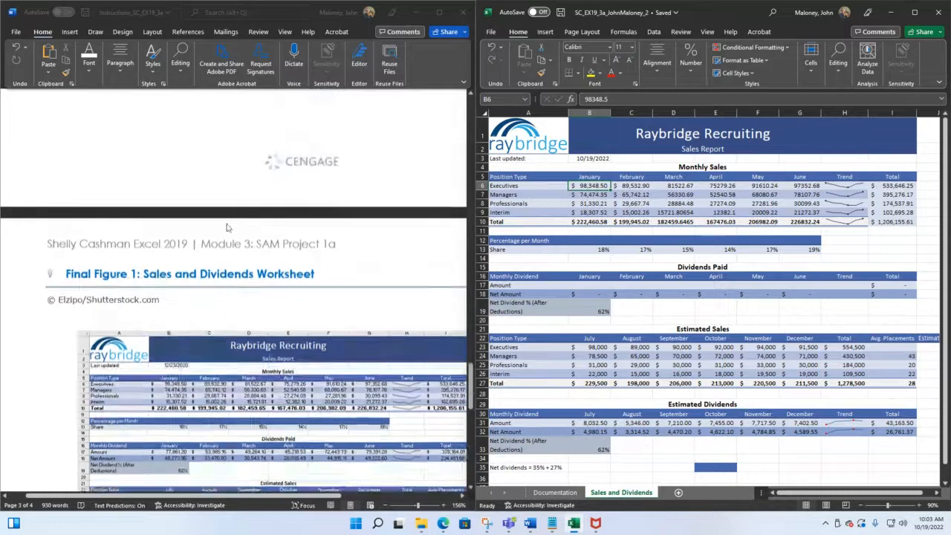
{"action": "scroll", "coordinate": [252, 245], "scroll_direction": "up", "scroll_amount": 10}
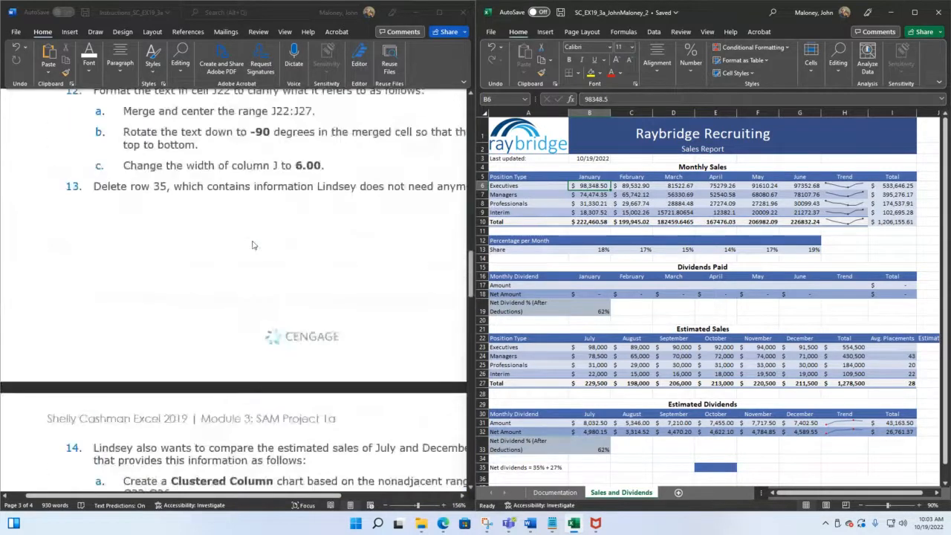
{"action": "scroll", "coordinate": [252, 245], "scroll_direction": "up", "scroll_amount": 5}
{"action": "scroll", "coordinate": [252, 246], "scroll_direction": "up", "scroll_amount": 8}
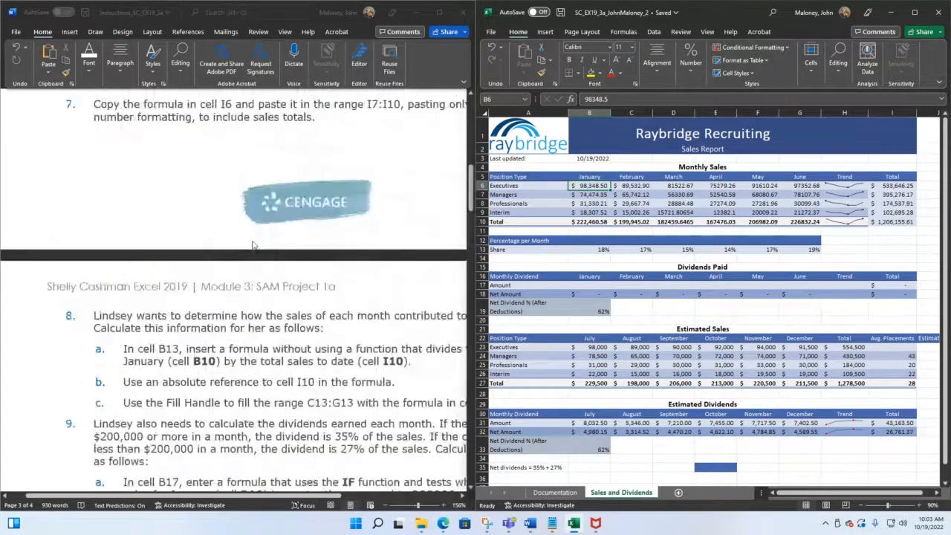
{"action": "scroll", "coordinate": [252, 245], "scroll_direction": "up", "scroll_amount": 6}
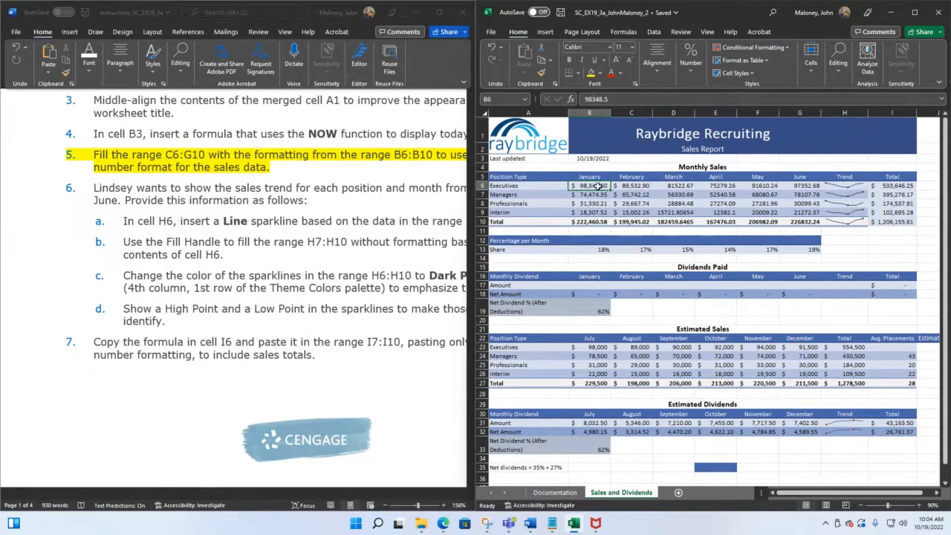
Copy the January sales range B6:B10 again and apply only its formatting to the February values in C6:C10
{"action": "left_click_drag", "start_coordinate": [598, 185], "coordinate": [598, 216]}
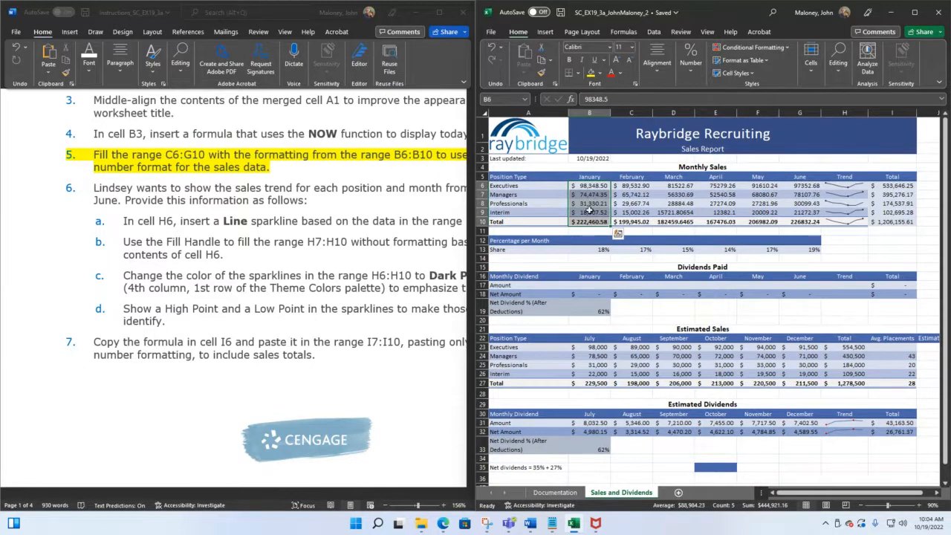
{"action": "right_click", "coordinate": [590, 212]}
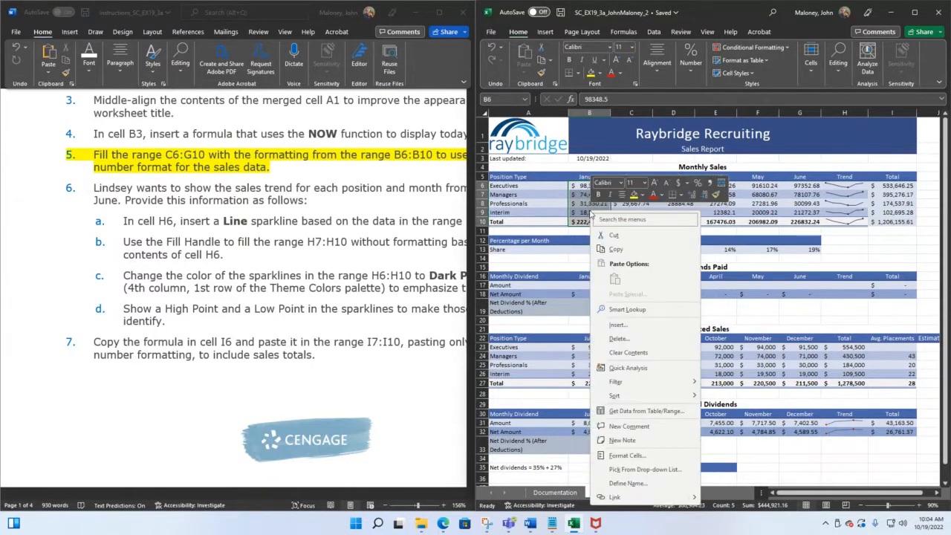
{"action": "left_click", "coordinate": [616, 250]}
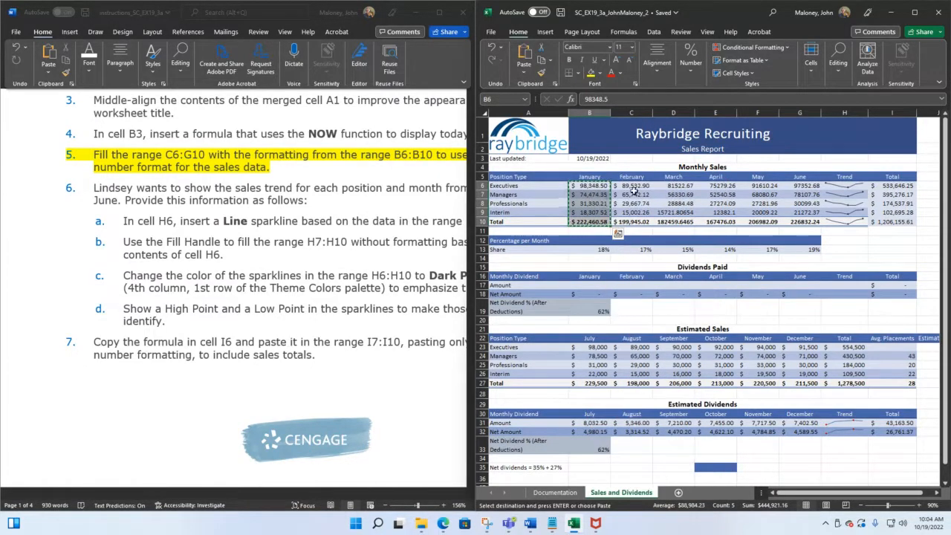
{"action": "left_click_drag", "start_coordinate": [632, 185], "coordinate": [637, 226]}
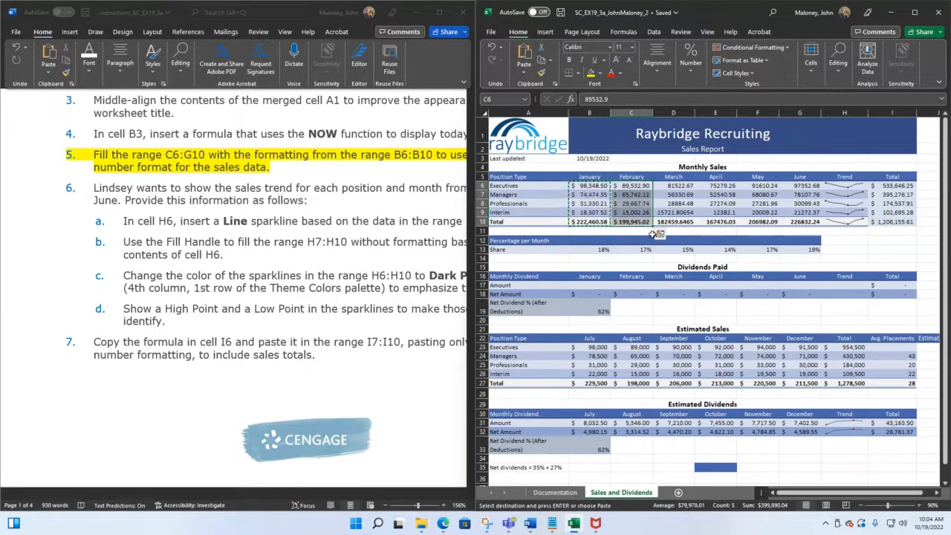
{"action": "left_click", "coordinate": [659, 233]}
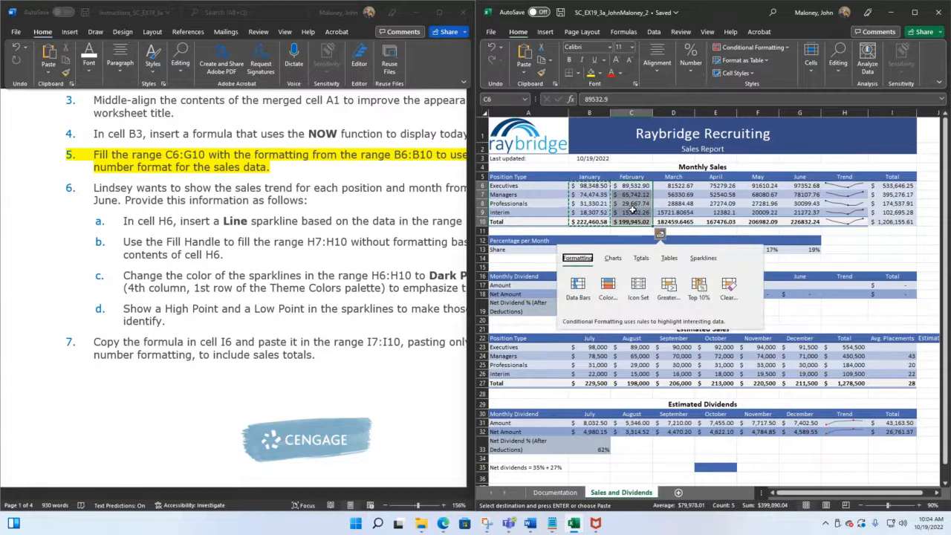
{"action": "right_click", "coordinate": [633, 211]}
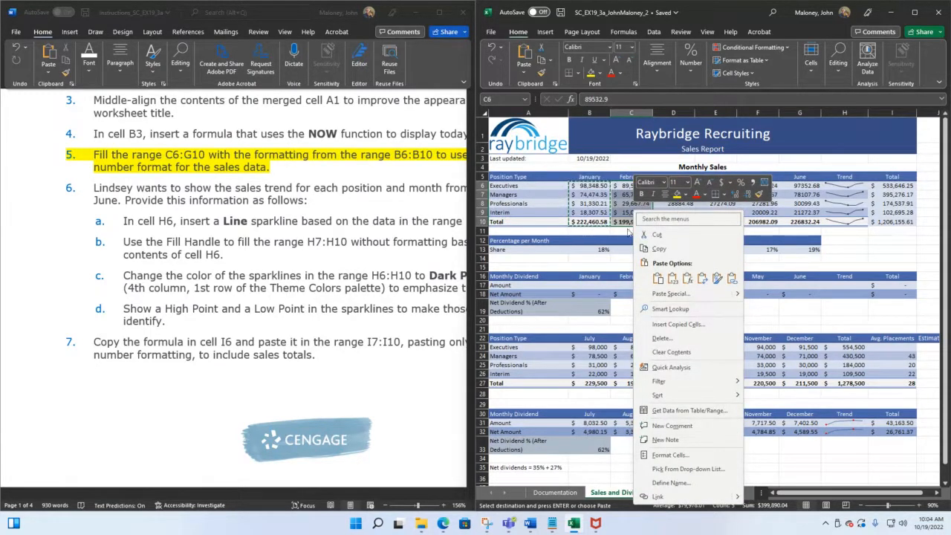
{"action": "key", "text": "Escape"}
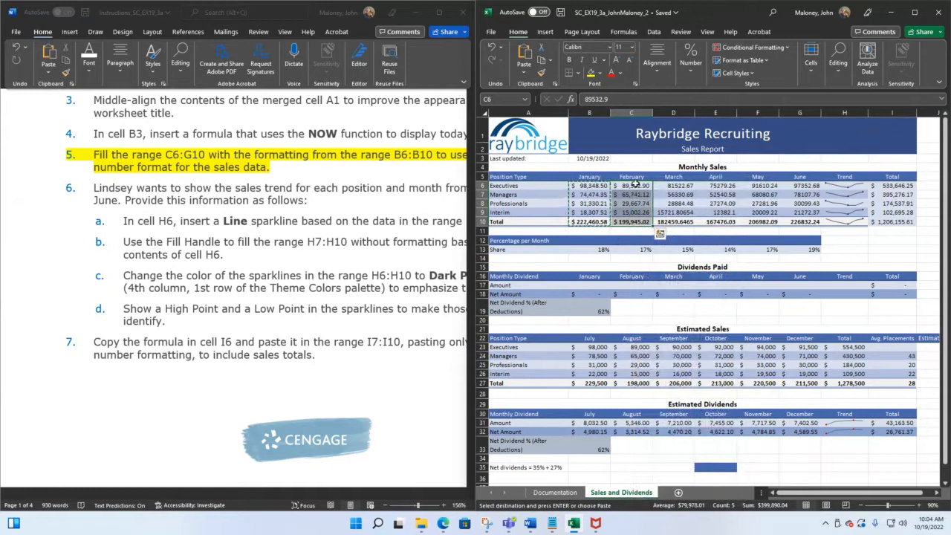
{"action": "left_click_drag", "start_coordinate": [635, 183], "coordinate": [640, 220]}
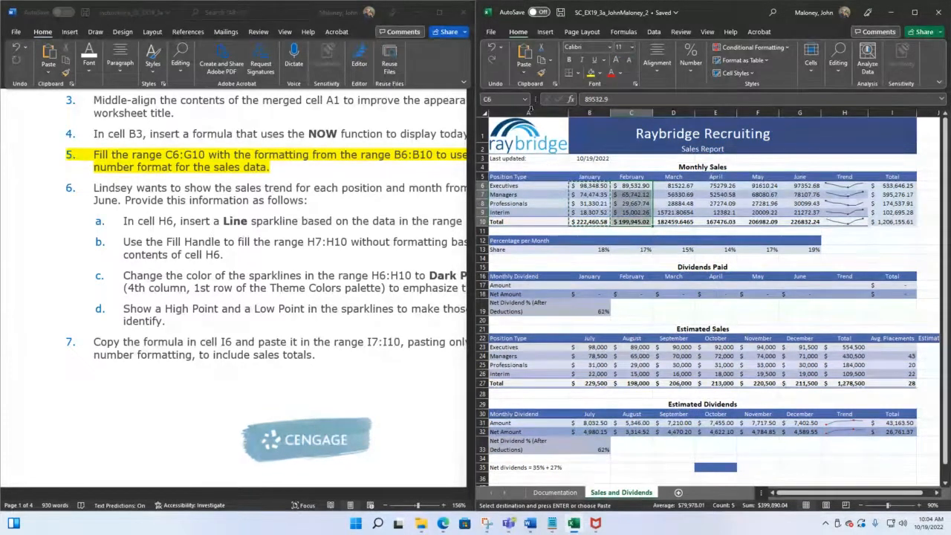
{"action": "left_click", "coordinate": [524, 71]}
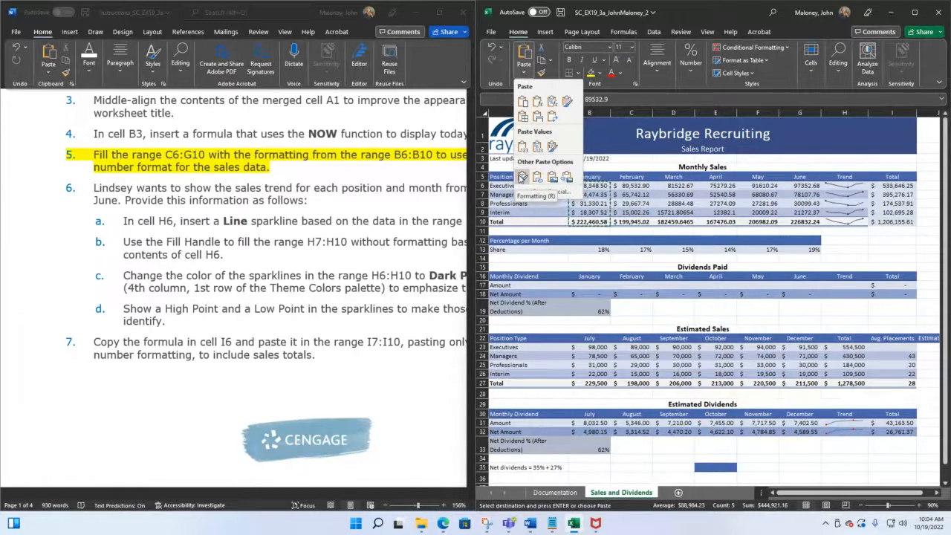
{"action": "left_click", "coordinate": [523, 177]}
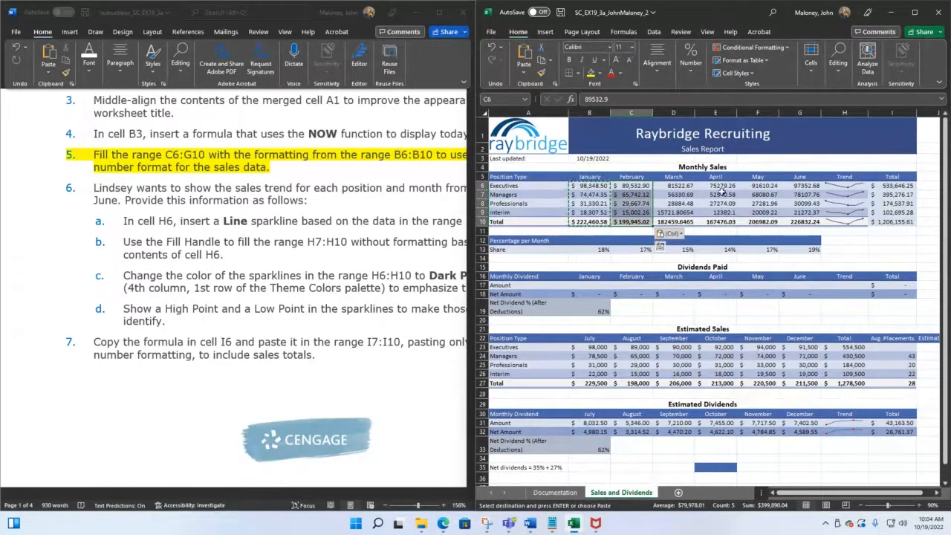
Save the sales workbook with the reapplied formatting and close it
{"action": "left_click", "coordinate": [757, 151]}
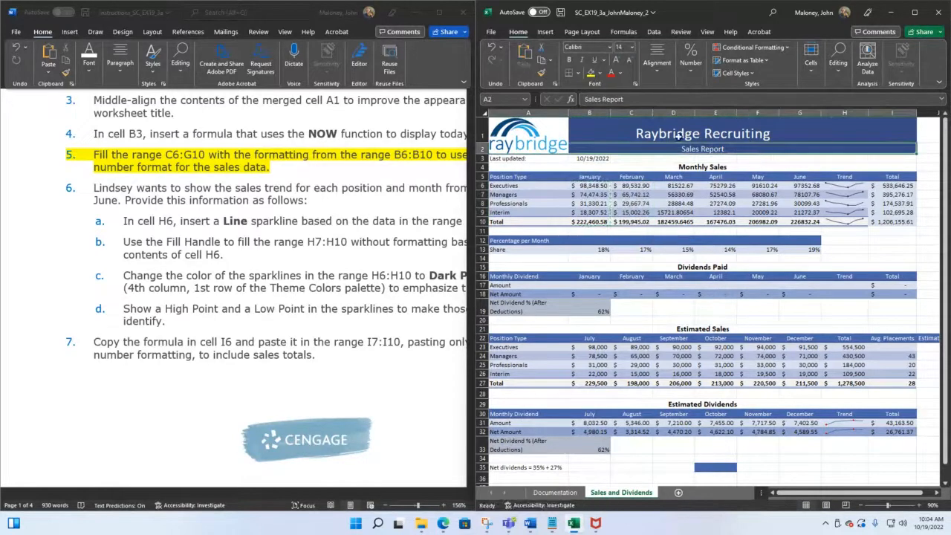
{"action": "left_click", "coordinate": [562, 12]}
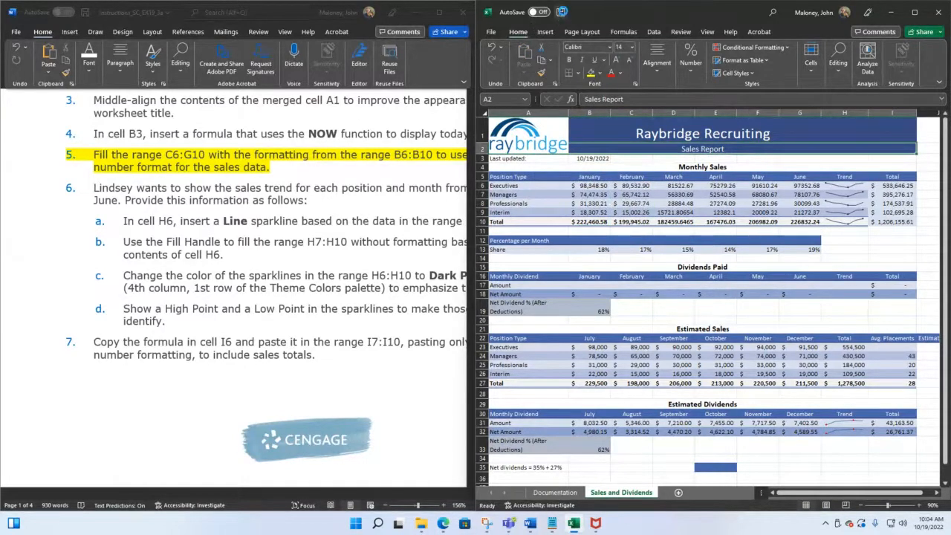
{"action": "left_click", "coordinate": [940, 17]}
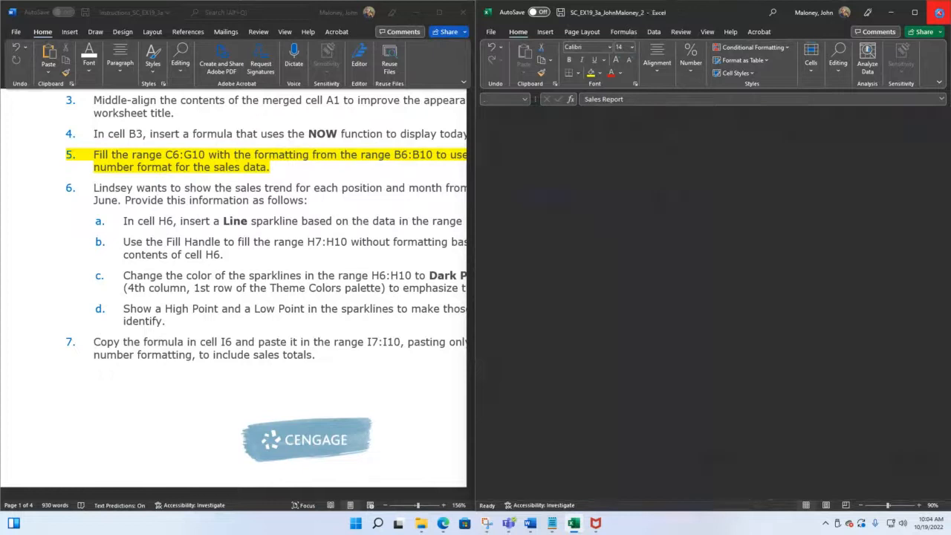
Minimize the instructions document and both Downloads folder windows to get back to the SAM project page in the browser
{"action": "left_click", "coordinate": [413, 13]}
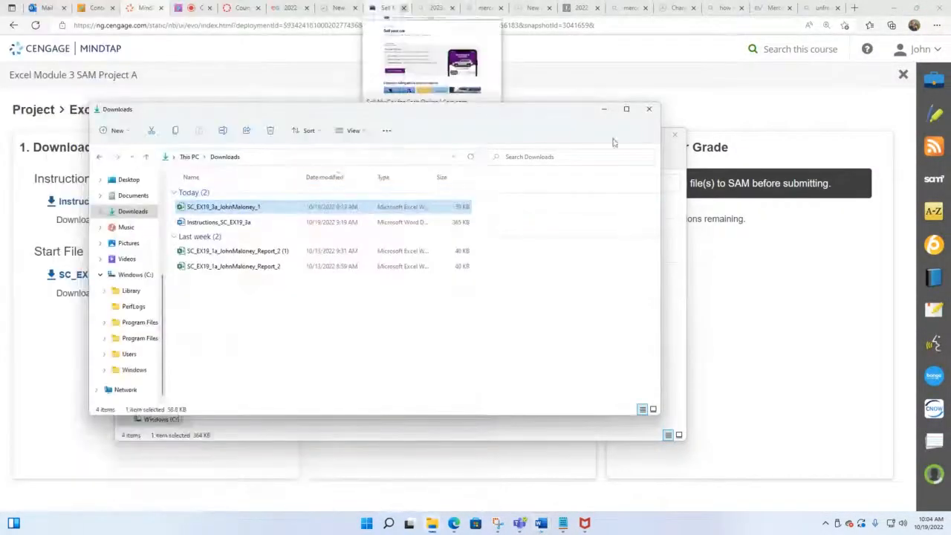
{"action": "left_click", "coordinate": [603, 113]}
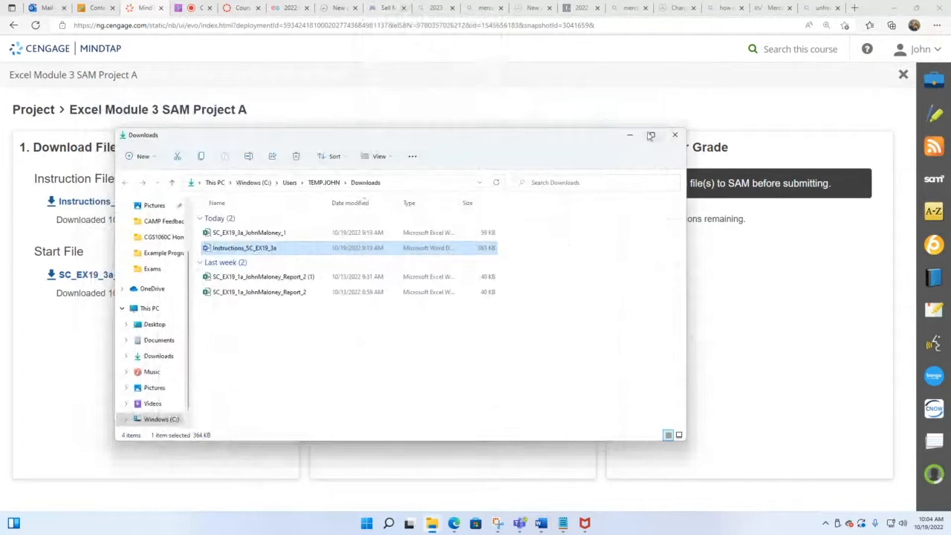
{"action": "left_click", "coordinate": [632, 135]}
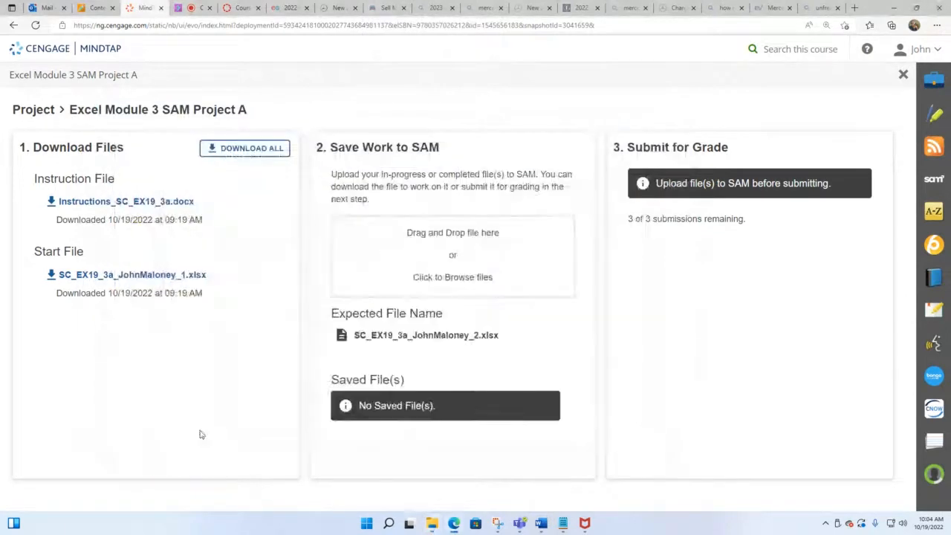
Upload the SC_EX19_3a workbook ending in _2 from the CGS1060C Homestead Classes folder to SAM and submit it for grading
{"action": "left_click", "coordinate": [435, 277]}
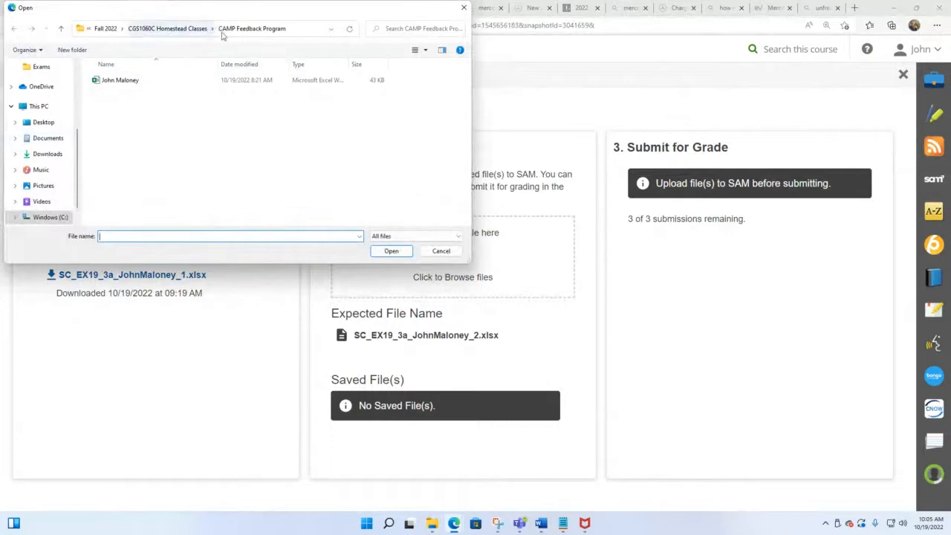
{"action": "left_click", "coordinate": [196, 30]}
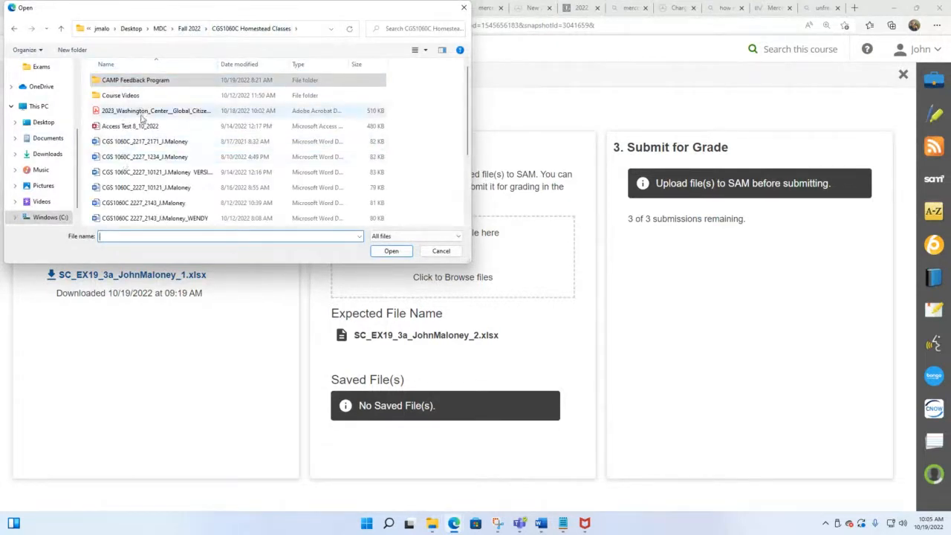
{"action": "scroll", "coordinate": [141, 117], "scroll_direction": "down", "scroll_amount": 3}
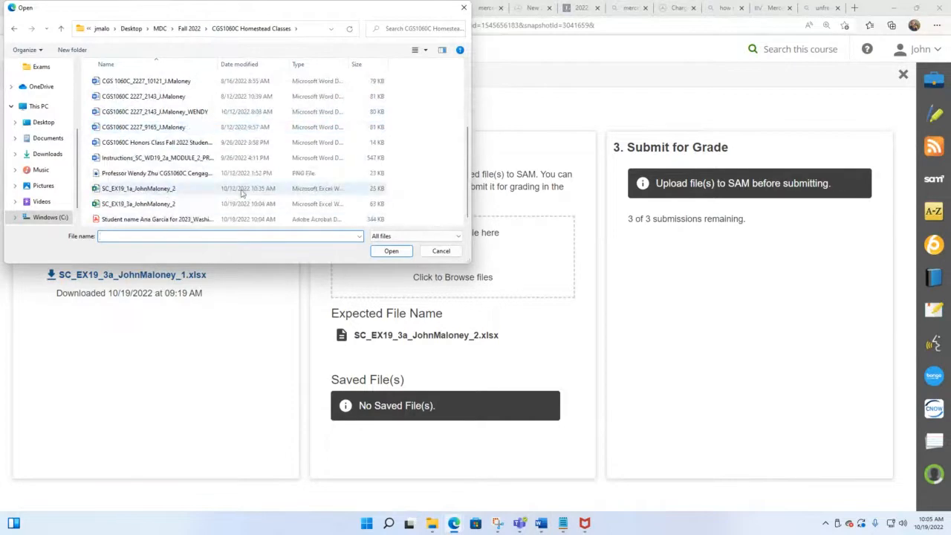
{"action": "left_click", "coordinate": [154, 190]}
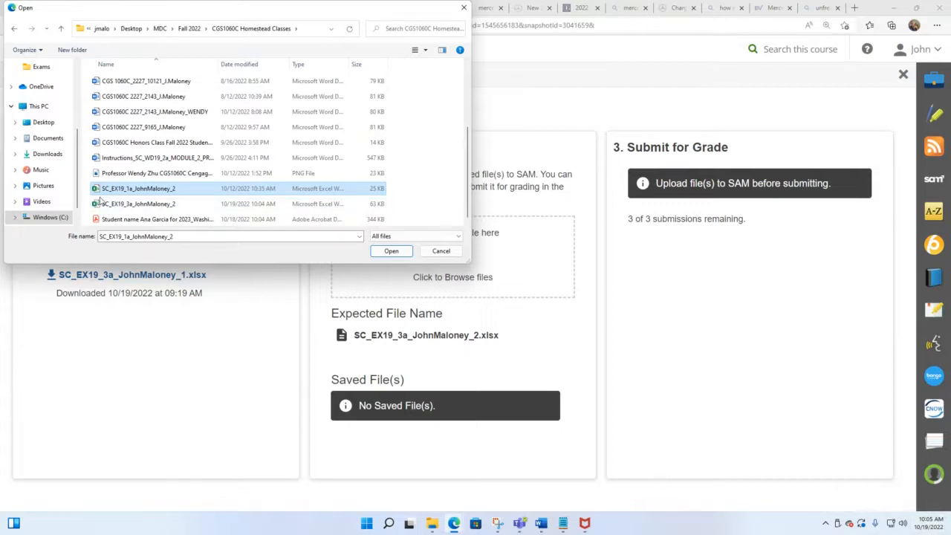
{"action": "left_click", "coordinate": [123, 205]}
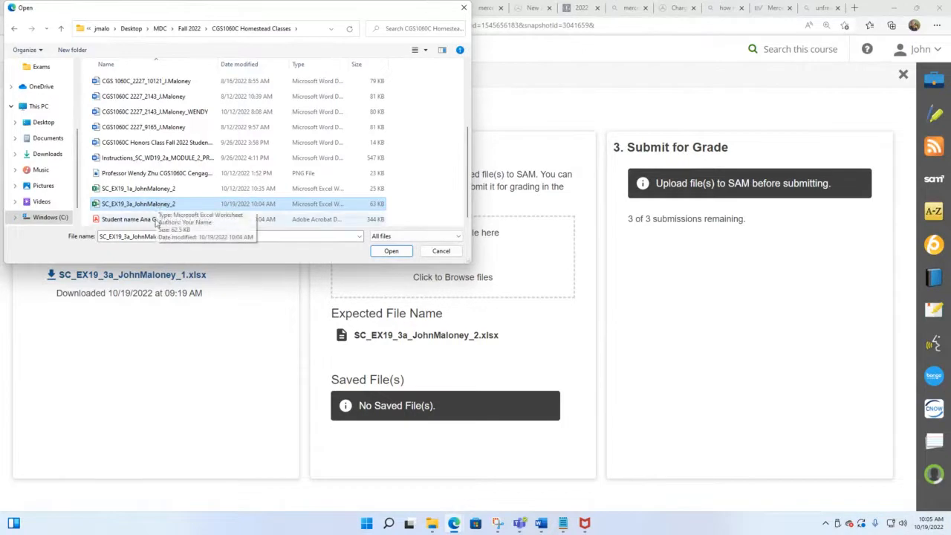
{"action": "left_click", "coordinate": [390, 252]}
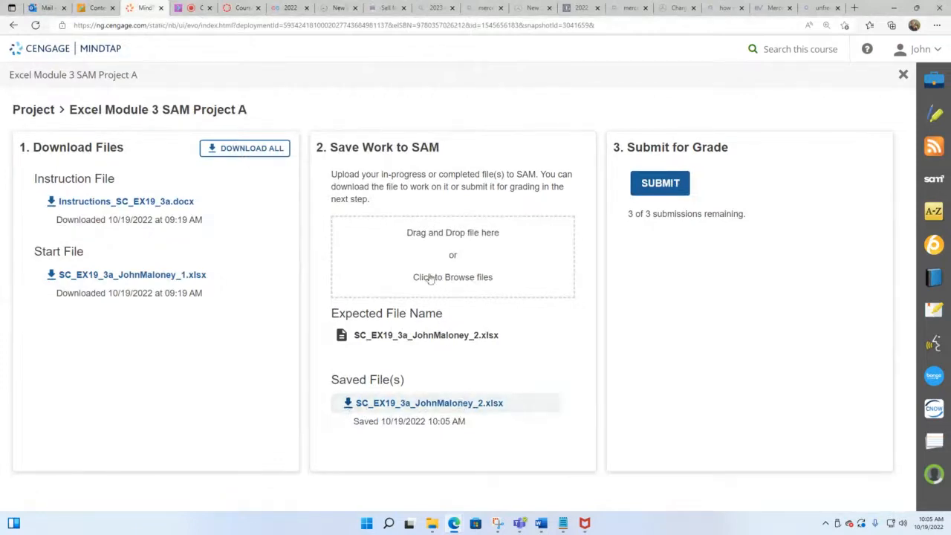
{"action": "left_click", "coordinate": [637, 187]}
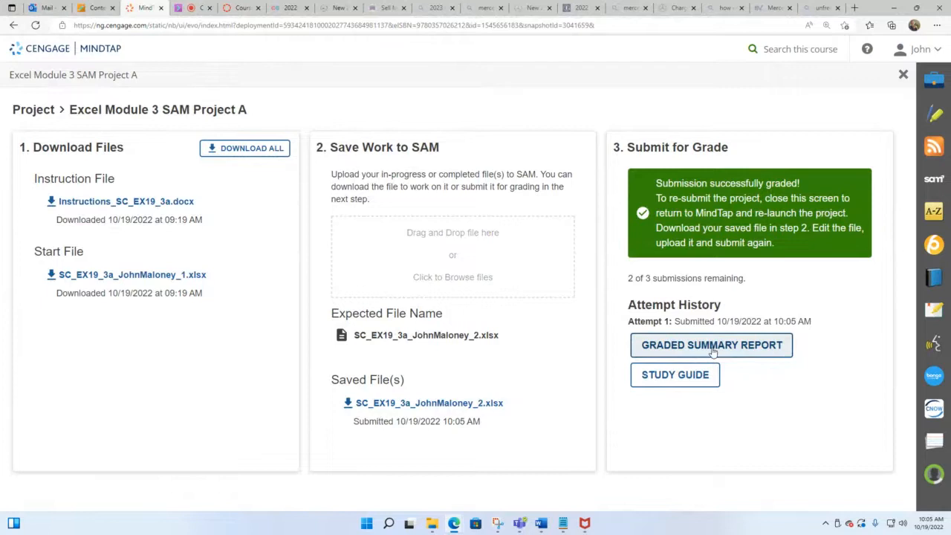
Download the graded summary report for attempt 1, open it and review the feedback on instructions 1 to 6
{"action": "left_click", "coordinate": [713, 352]}
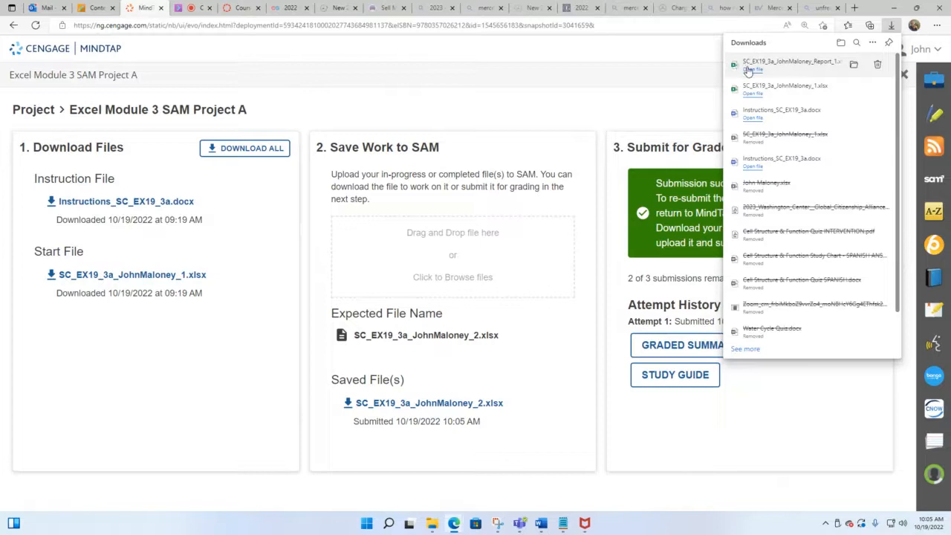
{"action": "left_click", "coordinate": [750, 70]}
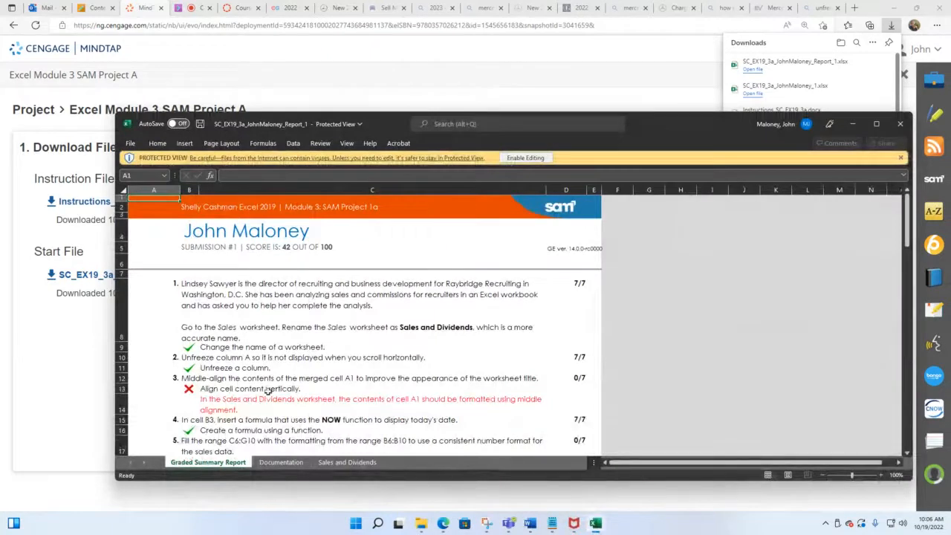
{"action": "scroll", "coordinate": [346, 312], "scroll_direction": "down", "scroll_amount": 1}
{"action": "scroll", "coordinate": [352, 304], "scroll_direction": "down", "scroll_amount": 1}
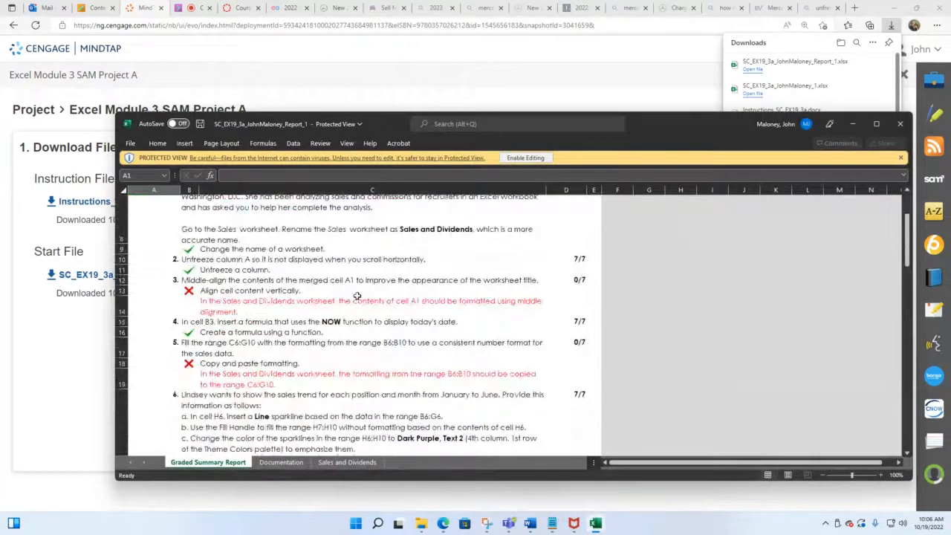
{"action": "scroll", "coordinate": [357, 304], "scroll_direction": "down", "scroll_amount": 1}
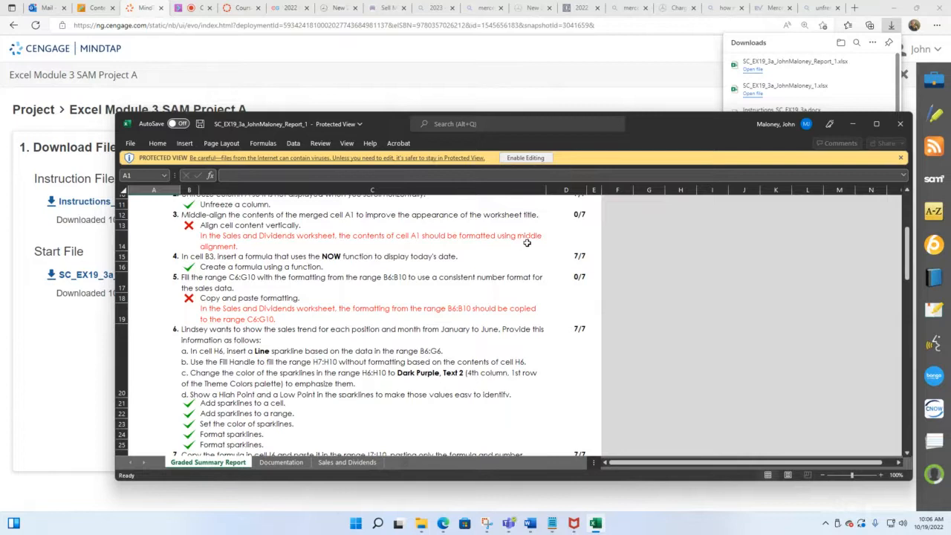
Check the open Excel windows for the project workbook and minimize the graded summary report
{"action": "left_click", "coordinate": [854, 126]}
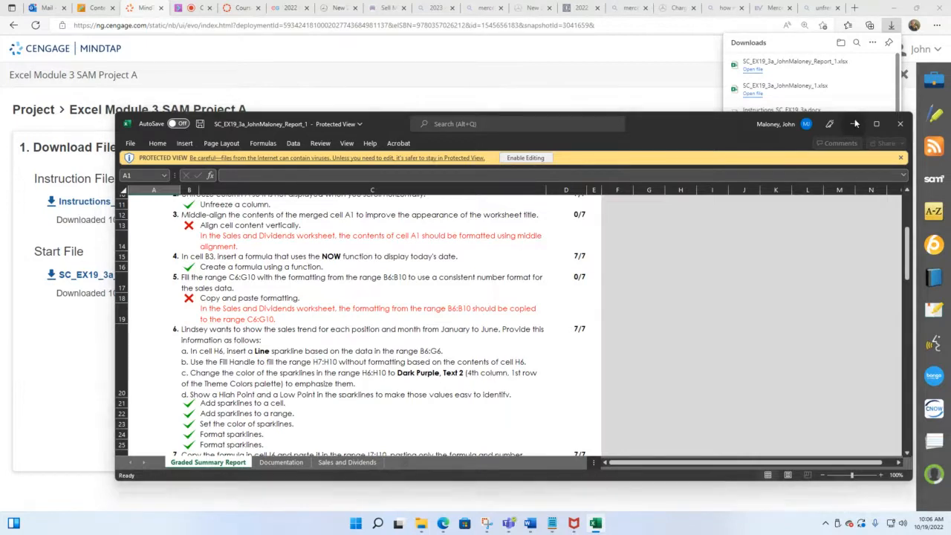
{"action": "mouse_move", "coordinate": [596, 525]}
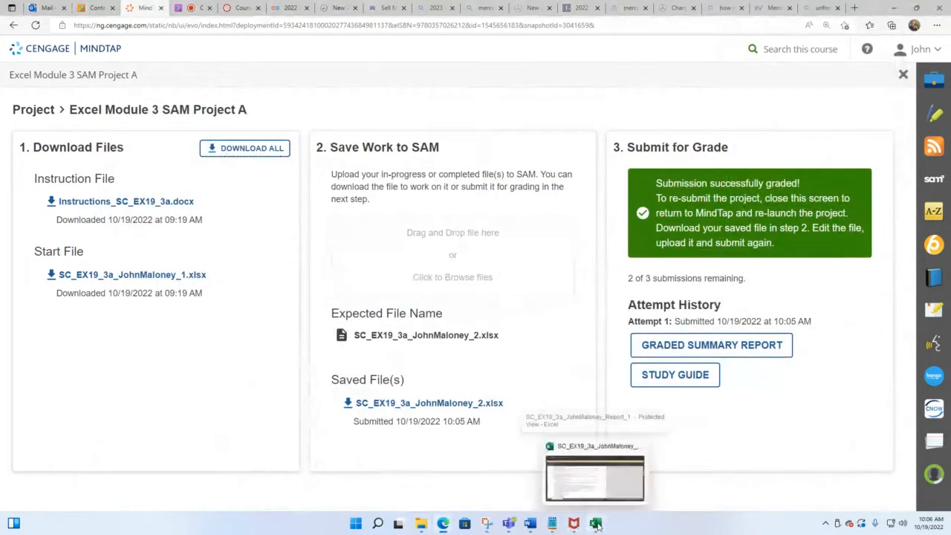
{"action": "left_click", "coordinate": [597, 524]}
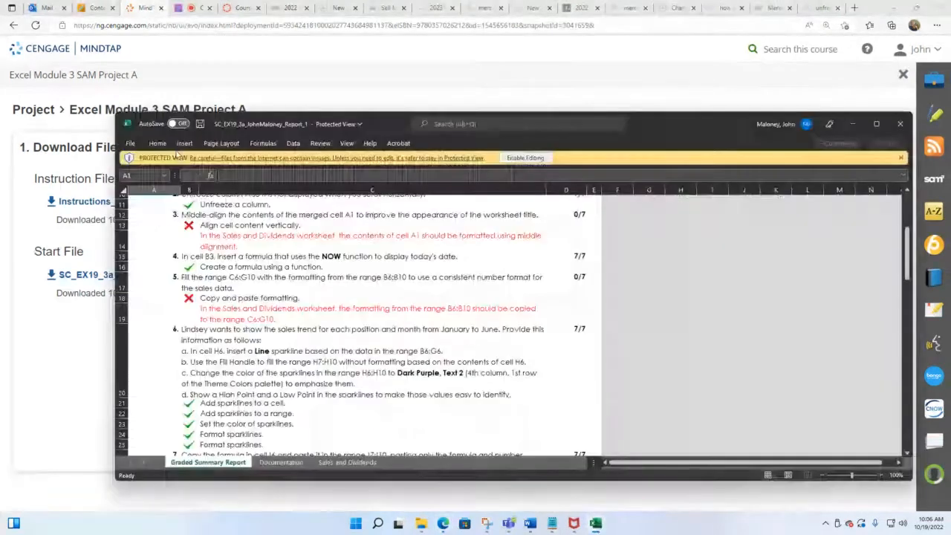
{"action": "left_click", "coordinate": [854, 126]}
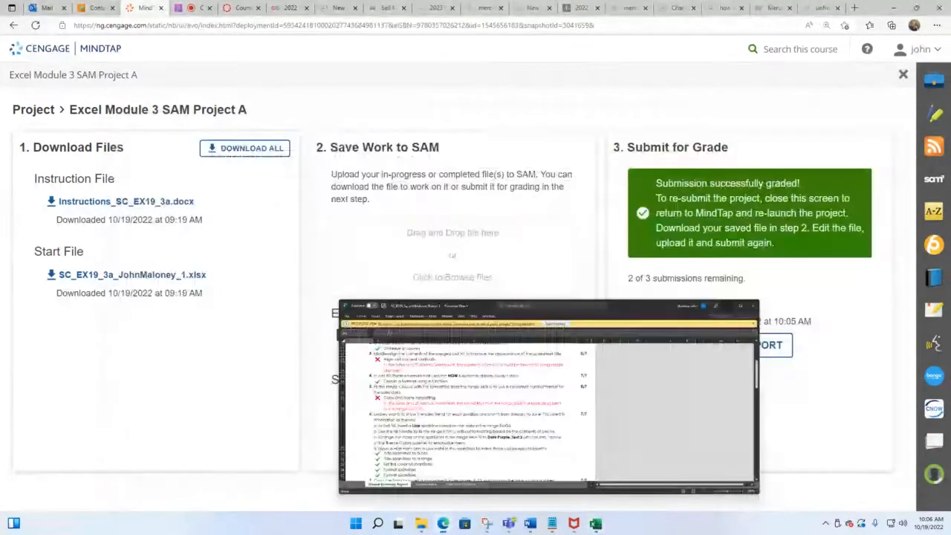
Open the SC_EX19_3a workbook ending in _2 from the CGS1060C Homestead Classes folder inside MDC's Fall 2022 folder
{"action": "mouse_move", "coordinate": [421, 523]}
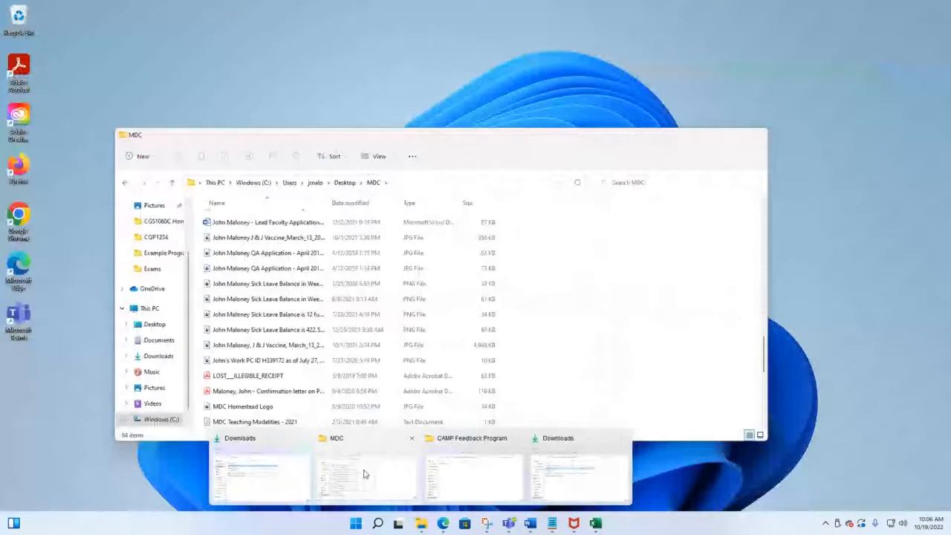
{"action": "left_click", "coordinate": [364, 474]}
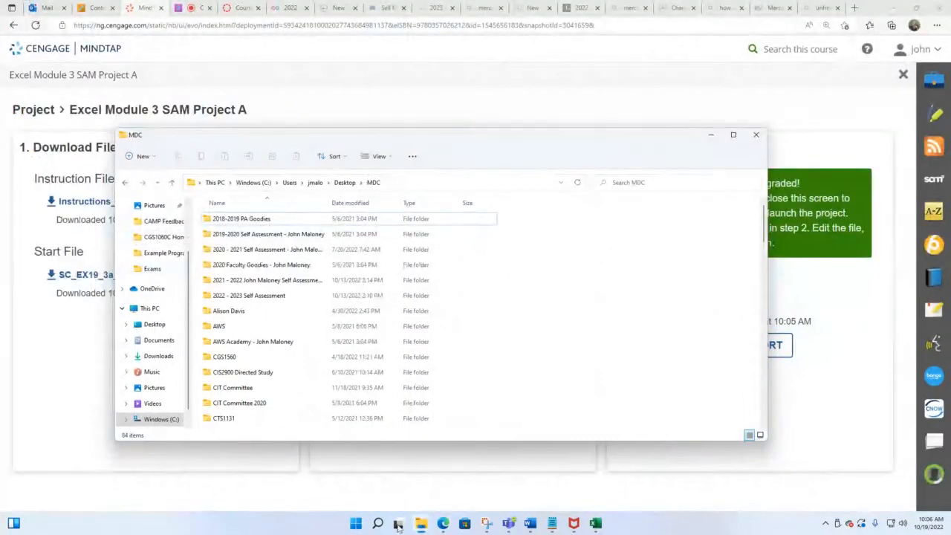
{"action": "mouse_move", "coordinate": [453, 509]}
{"action": "left_click", "coordinate": [421, 523]}
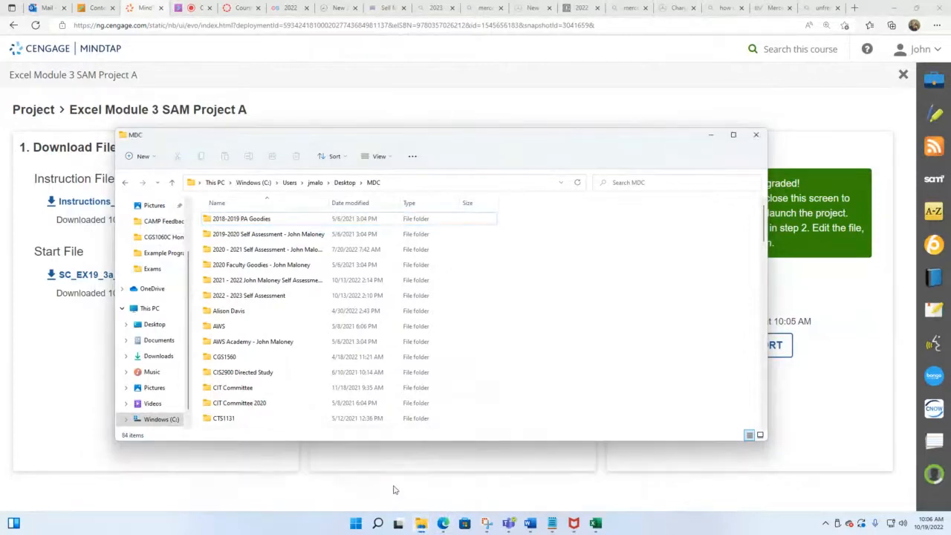
{"action": "scroll", "coordinate": [231, 304], "scroll_direction": "down", "scroll_amount": 4}
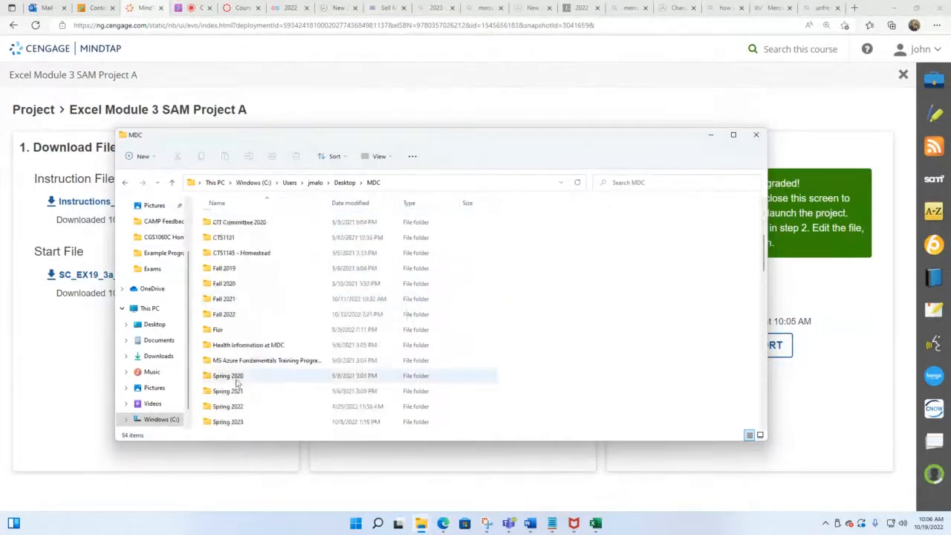
{"action": "double_click", "coordinate": [233, 317]}
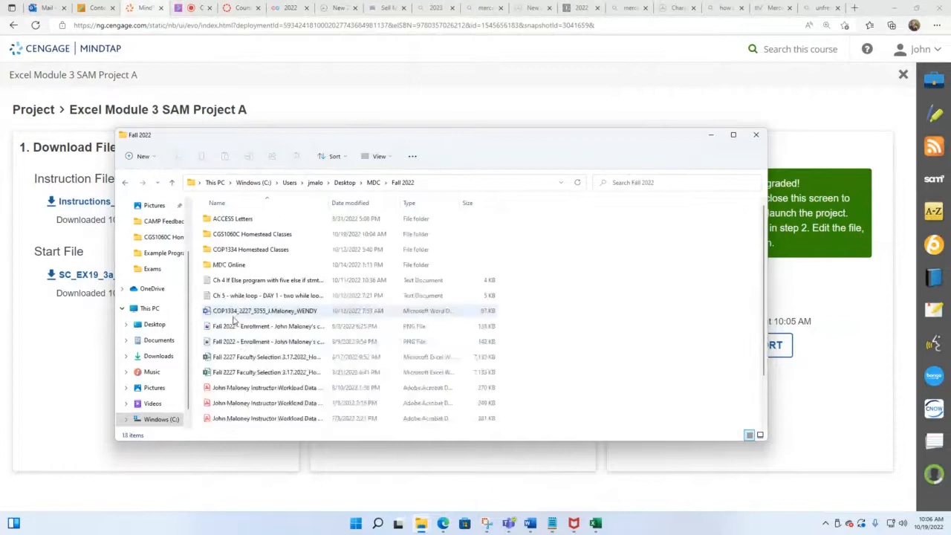
{"action": "double_click", "coordinate": [251, 233]}
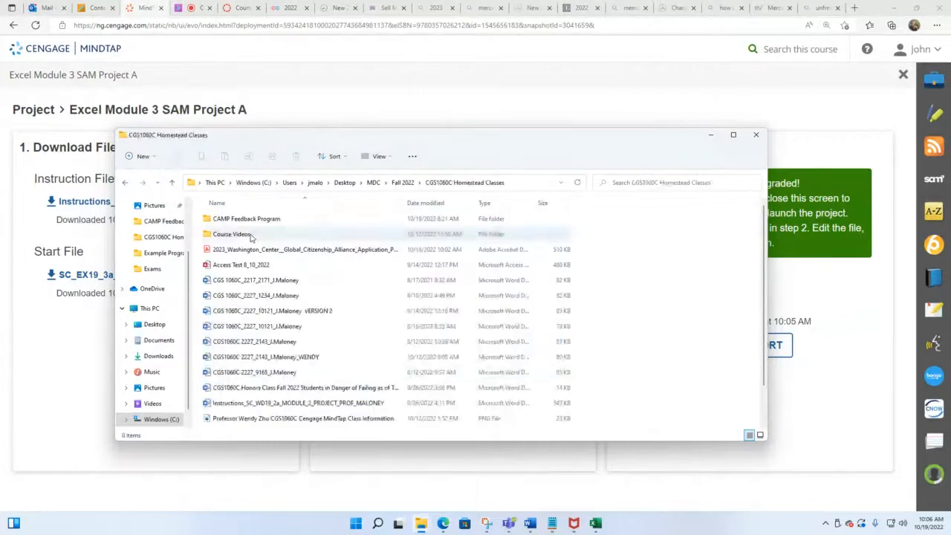
{"action": "scroll", "coordinate": [302, 329], "scroll_direction": "down", "scroll_amount": 1}
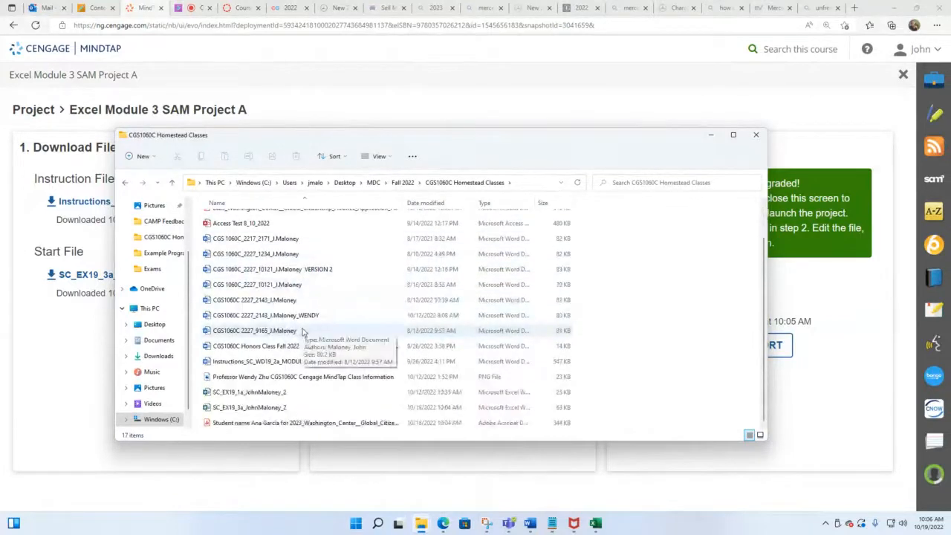
{"action": "left_click", "coordinate": [227, 410]}
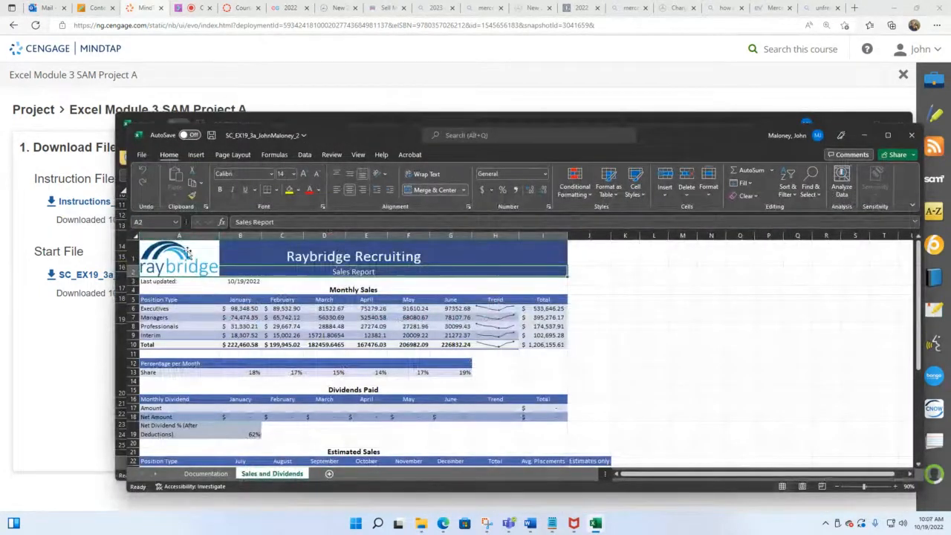
Set the horizontal text alignment of row 1 on the Sales and Dividends sheet to Center in Format Cells
{"action": "left_click", "coordinate": [129, 251]}
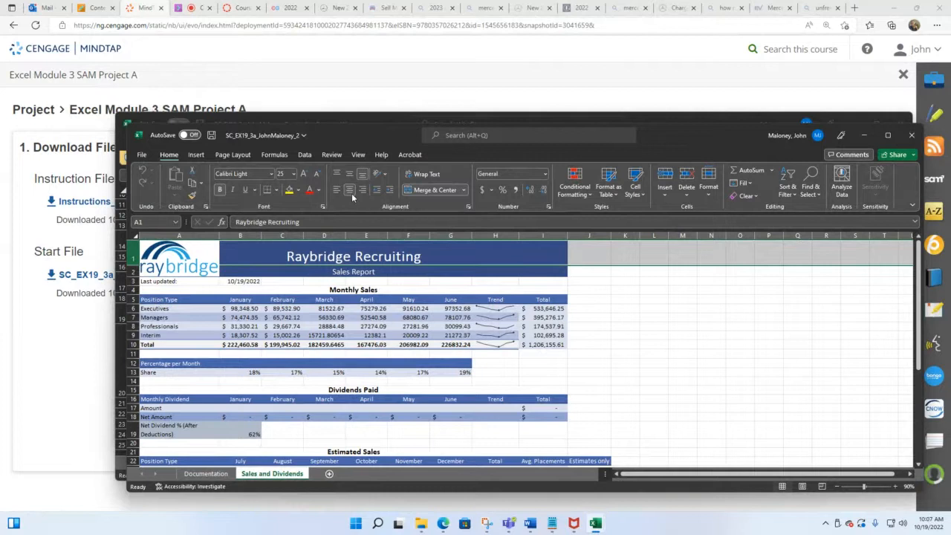
{"action": "left_click", "coordinate": [467, 207]}
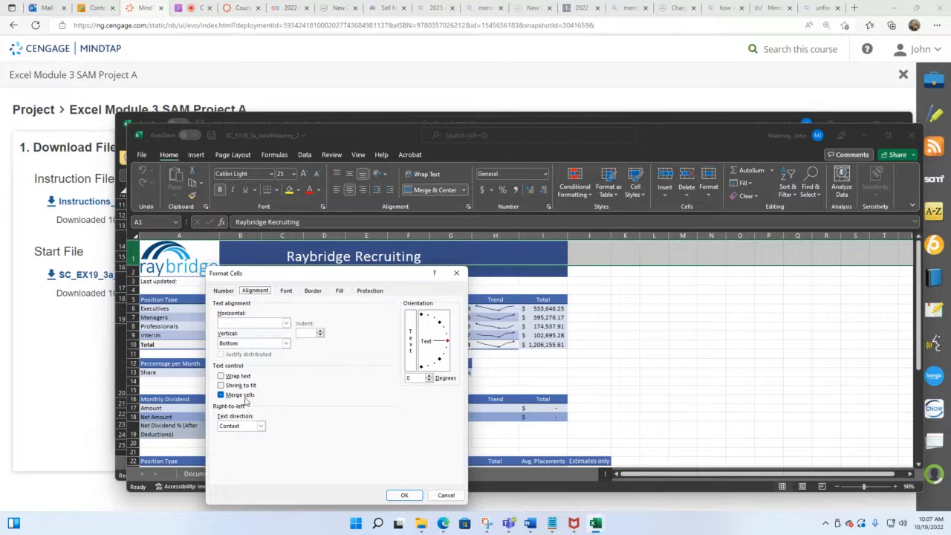
{"action": "left_click", "coordinate": [286, 325]}
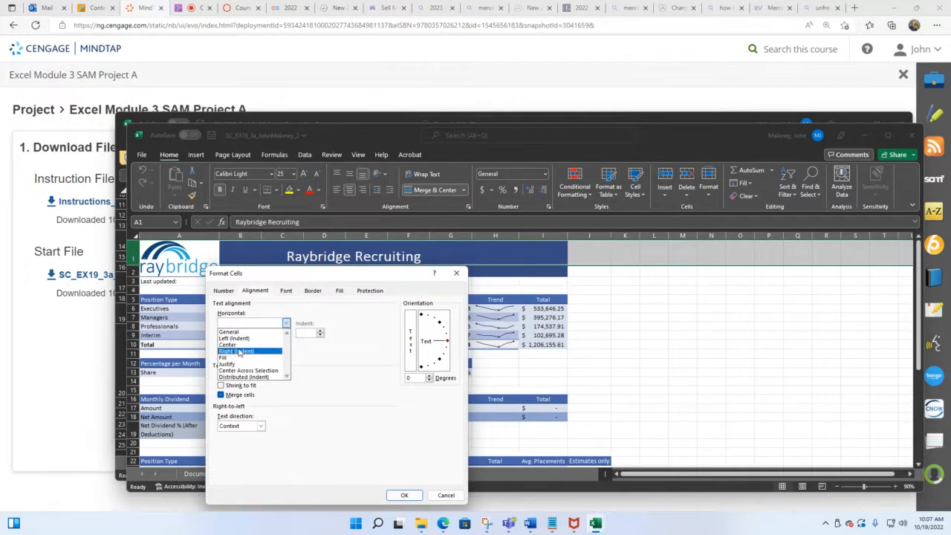
{"action": "key", "text": "Up"}
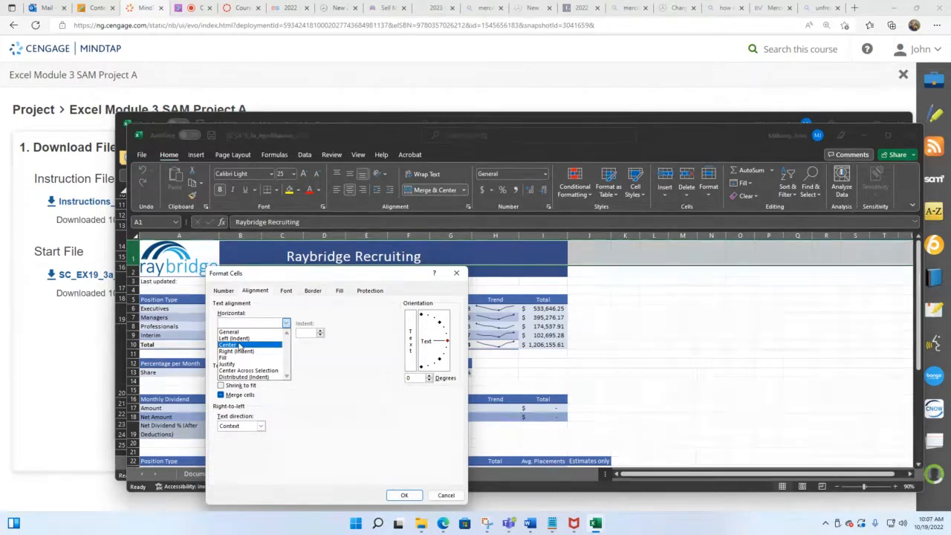
{"action": "left_click", "coordinate": [239, 345]}
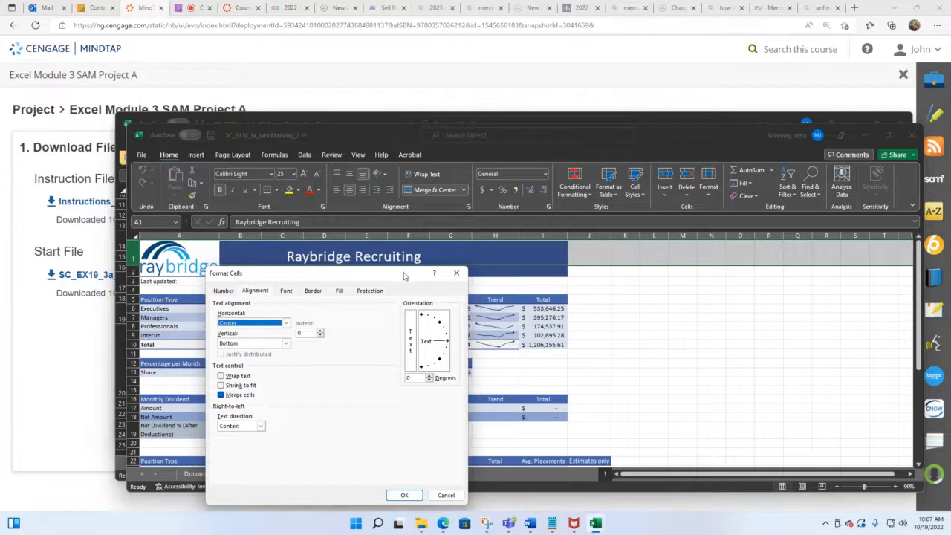
{"action": "left_click_drag", "start_coordinate": [404, 277], "coordinate": [798, 221]}
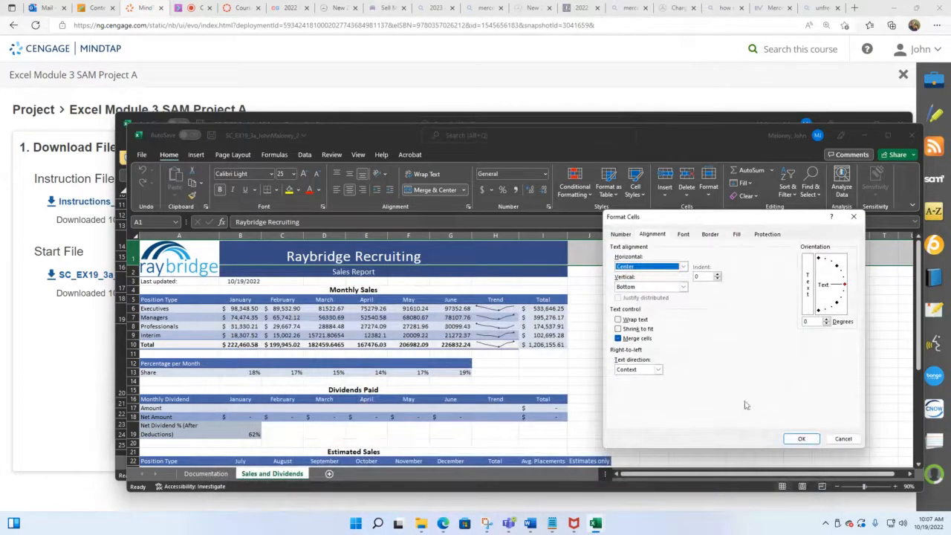
{"action": "left_click", "coordinate": [803, 439]}
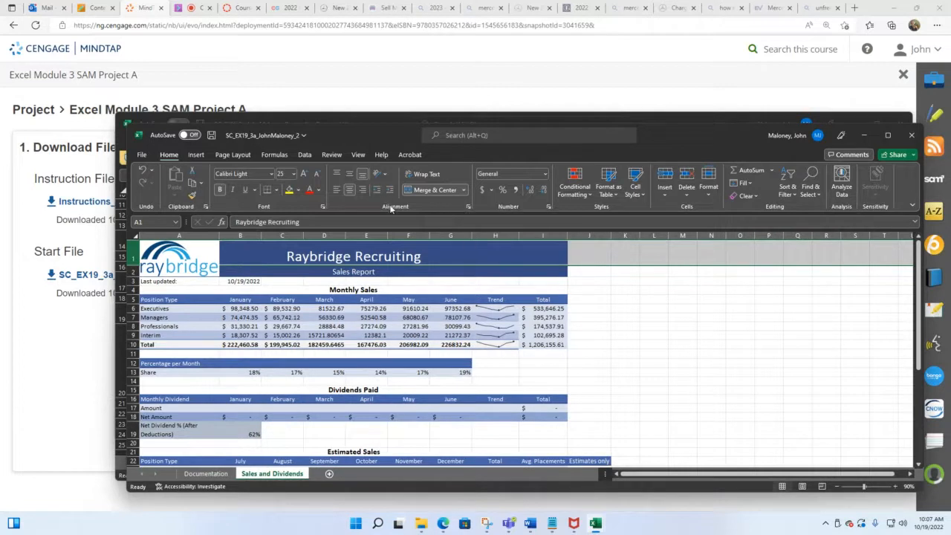
Recheck instruction 3 in the graded summary report, and middle-align the title in merged cell A1 and save the workbook
{"action": "left_click", "coordinate": [356, 247]}
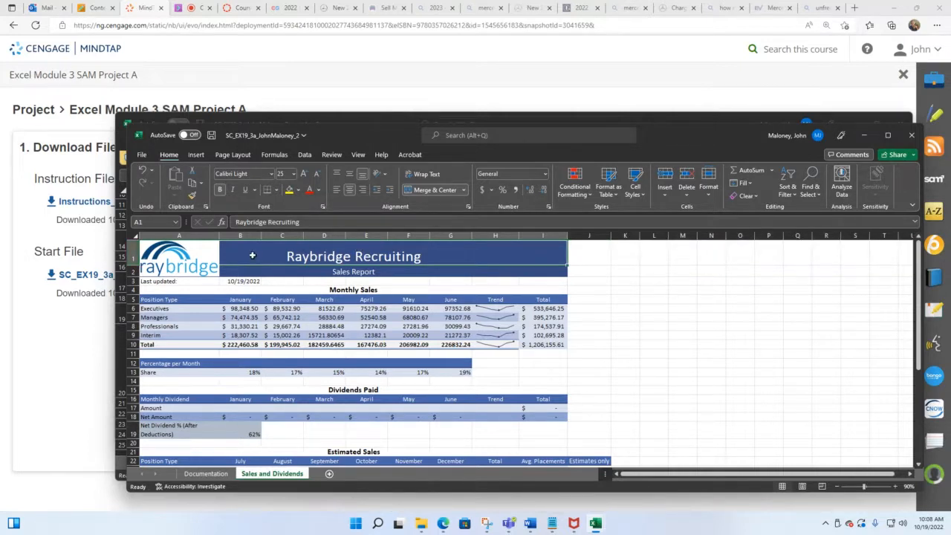
{"action": "left_click", "coordinate": [175, 254]}
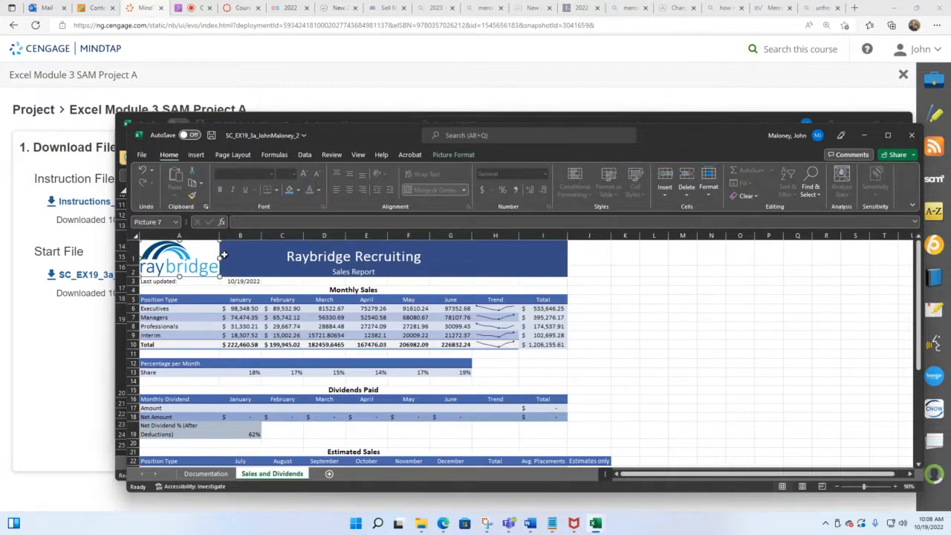
{"action": "left_click", "coordinate": [261, 259]}
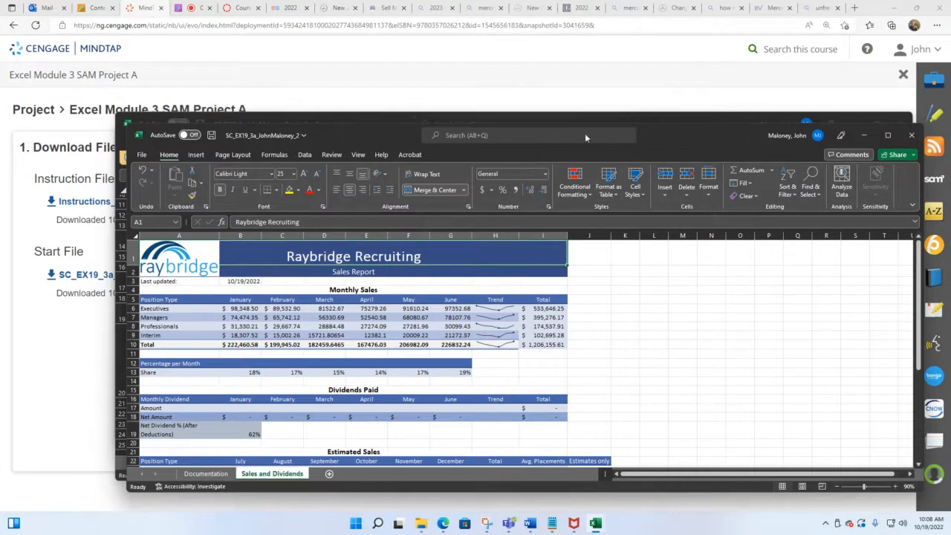
{"action": "left_click_drag", "start_coordinate": [658, 117], "coordinate": [614, 97]}
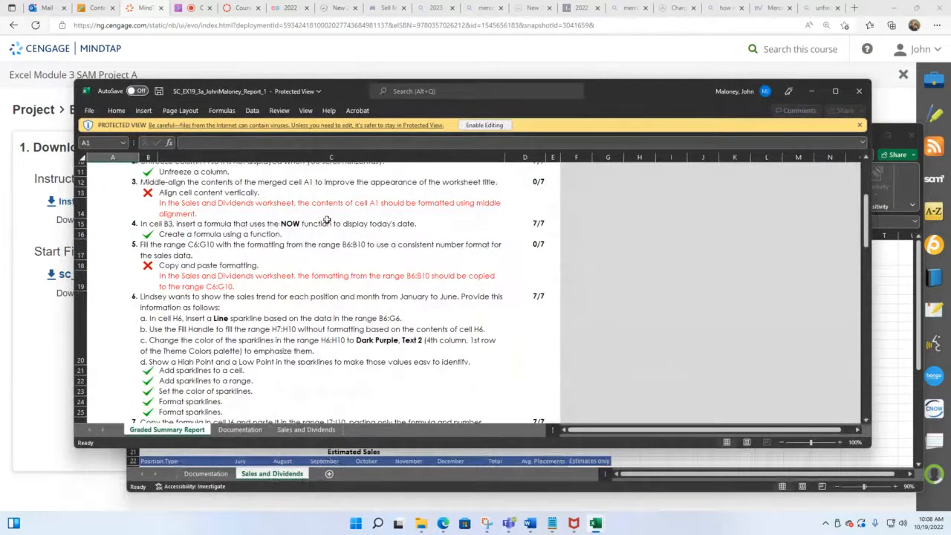
{"action": "left_click", "coordinate": [816, 91]}
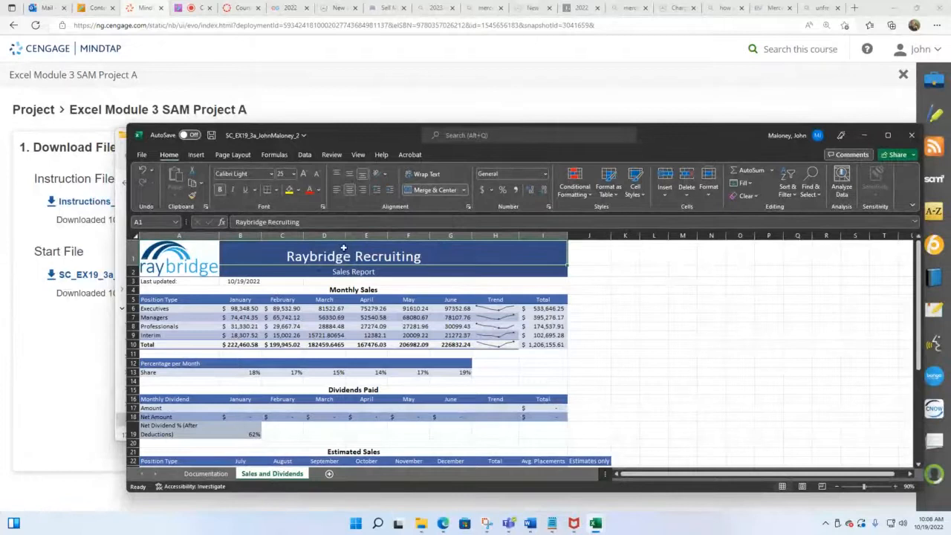
{"action": "left_click", "coordinate": [350, 174]}
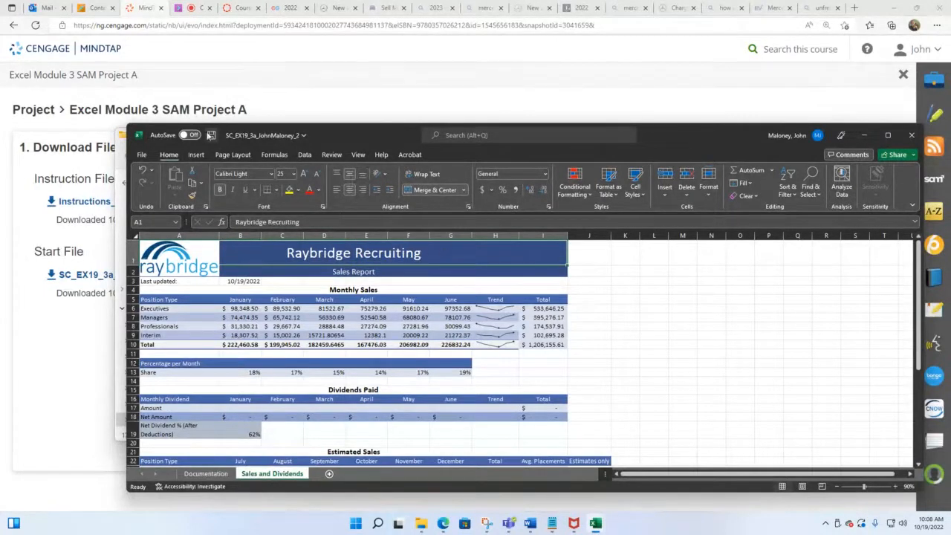
{"action": "left_click", "coordinate": [211, 136]}
Review the feedback on instruction 5 in the graded summary report and return to the project workbook
{"action": "left_click", "coordinate": [867, 136]}
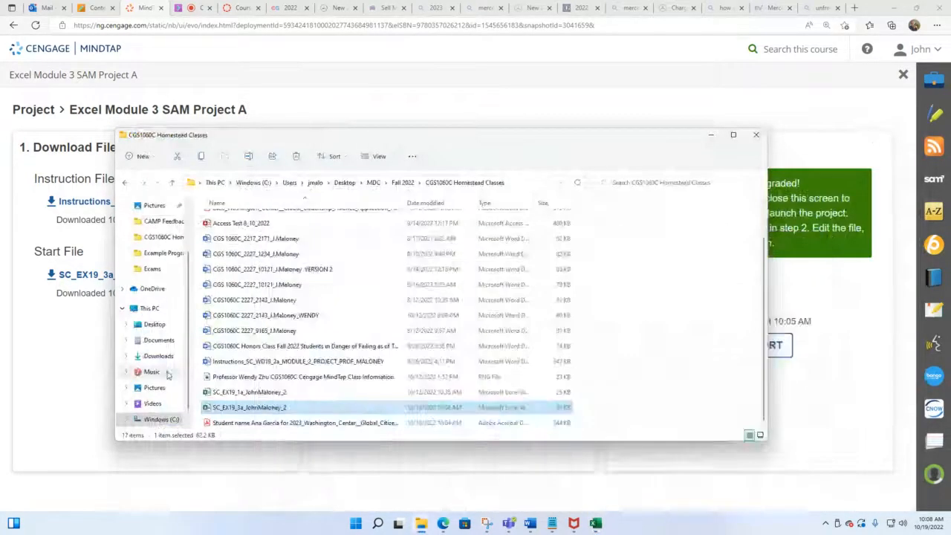
{"action": "left_click", "coordinate": [715, 136]}
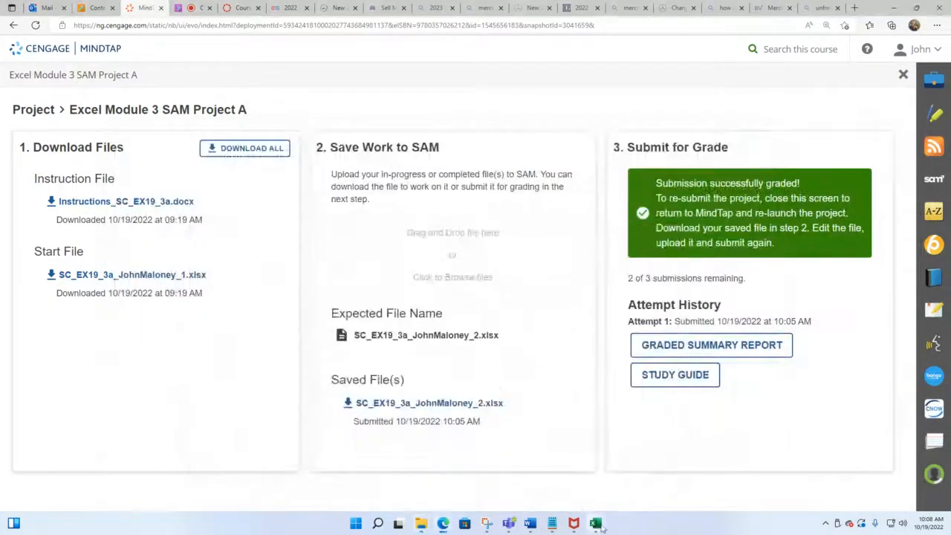
{"action": "mouse_move", "coordinate": [602, 526]}
{"action": "left_click", "coordinate": [533, 491]}
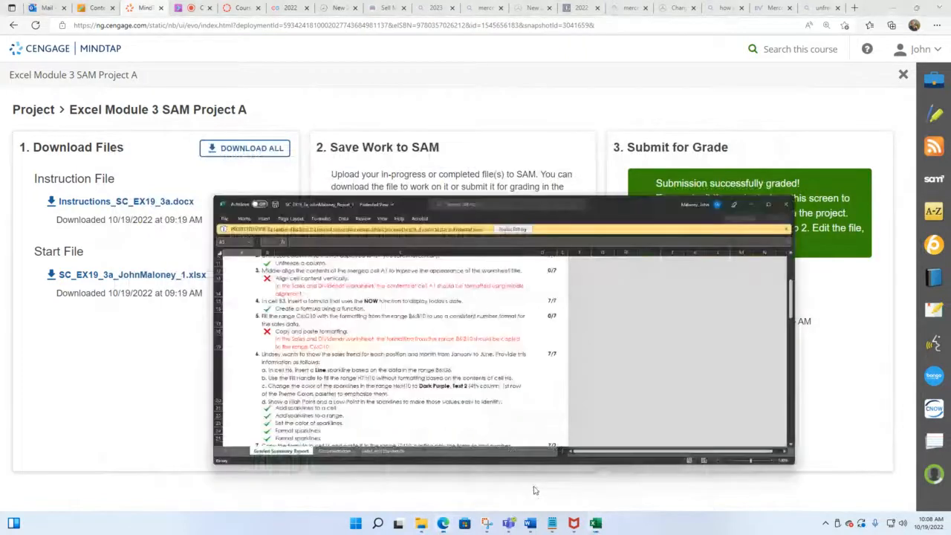
{"action": "scroll", "coordinate": [228, 243], "scroll_direction": "down", "scroll_amount": 1}
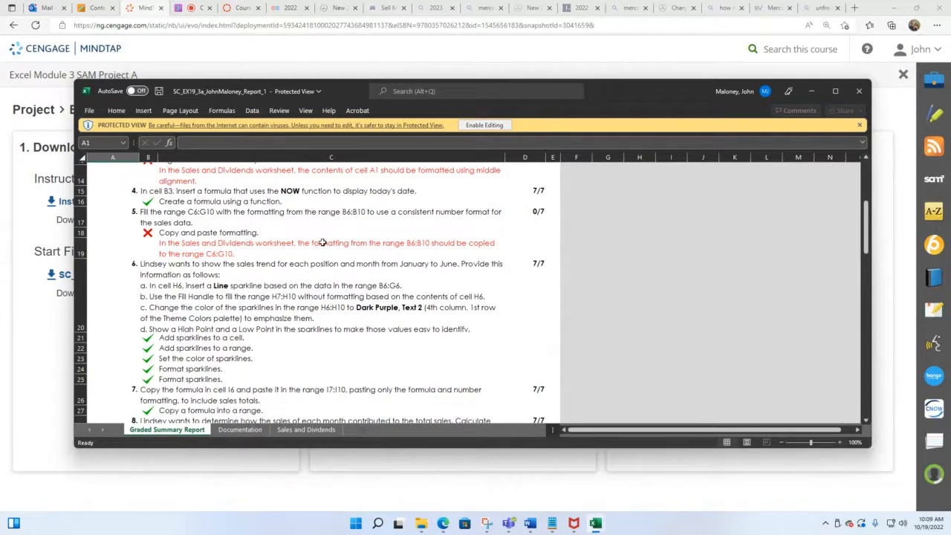
{"action": "left_click", "coordinate": [809, 93]}
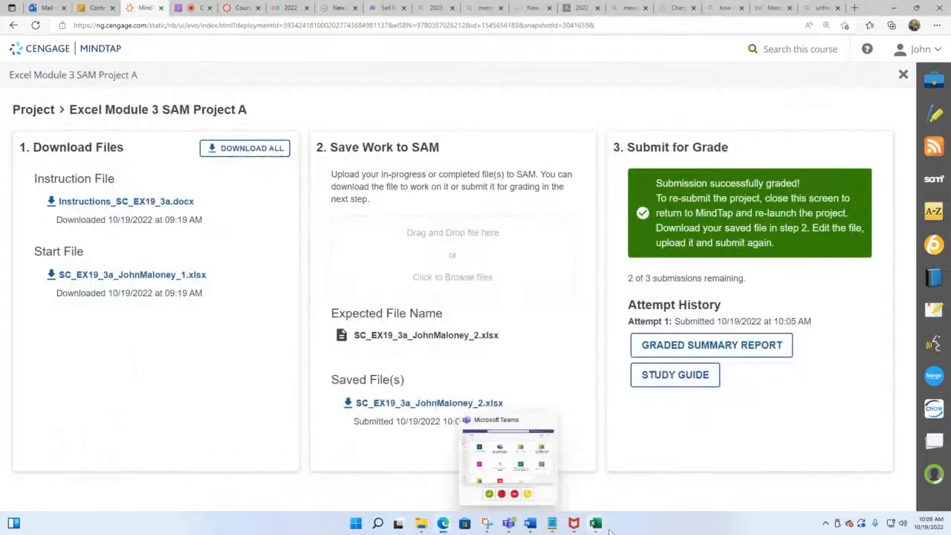
{"action": "mouse_move", "coordinate": [595, 525]}
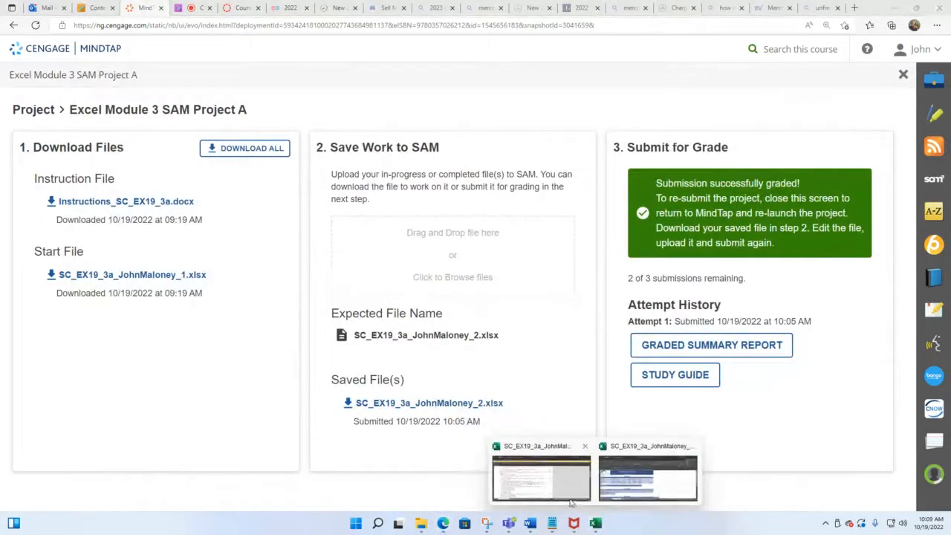
{"action": "left_click", "coordinate": [628, 483]}
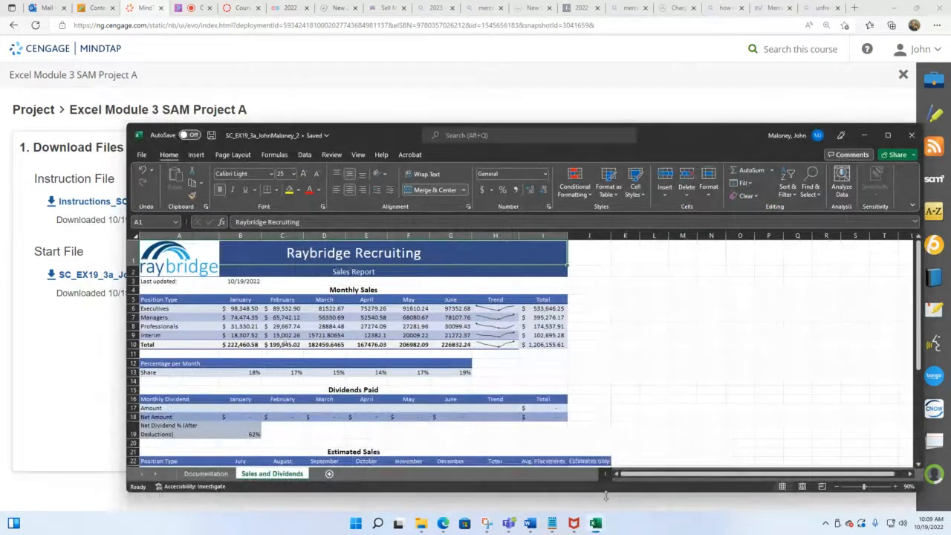
{"action": "mouse_move", "coordinate": [600, 525]}
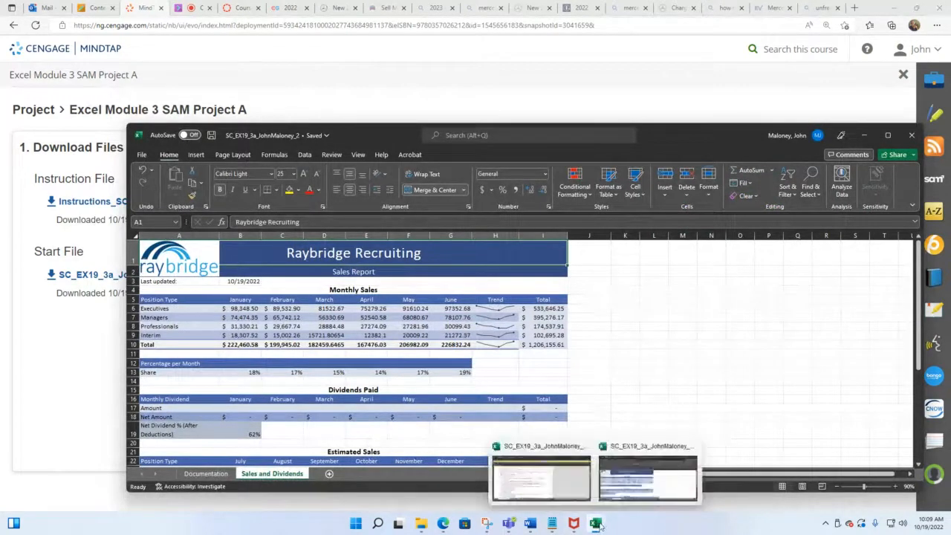
{"action": "left_click", "coordinate": [555, 487]}
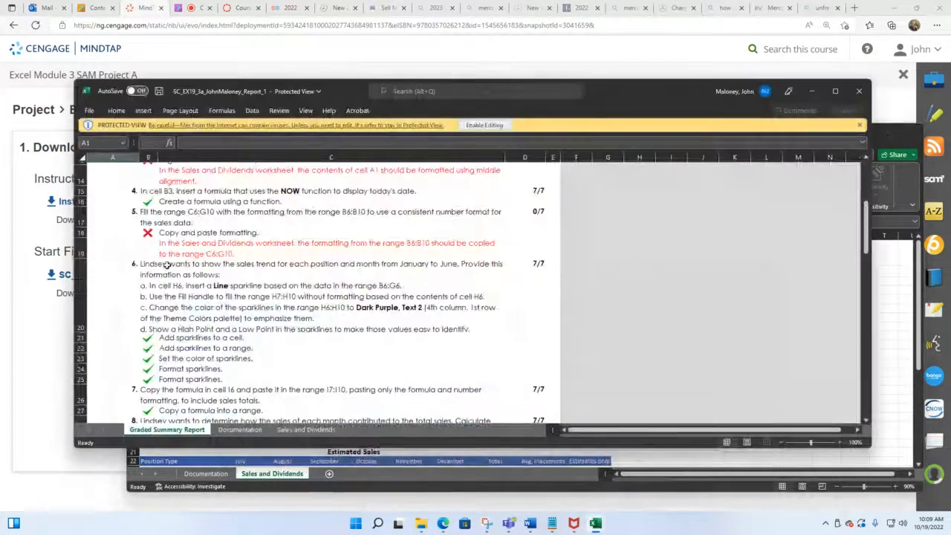
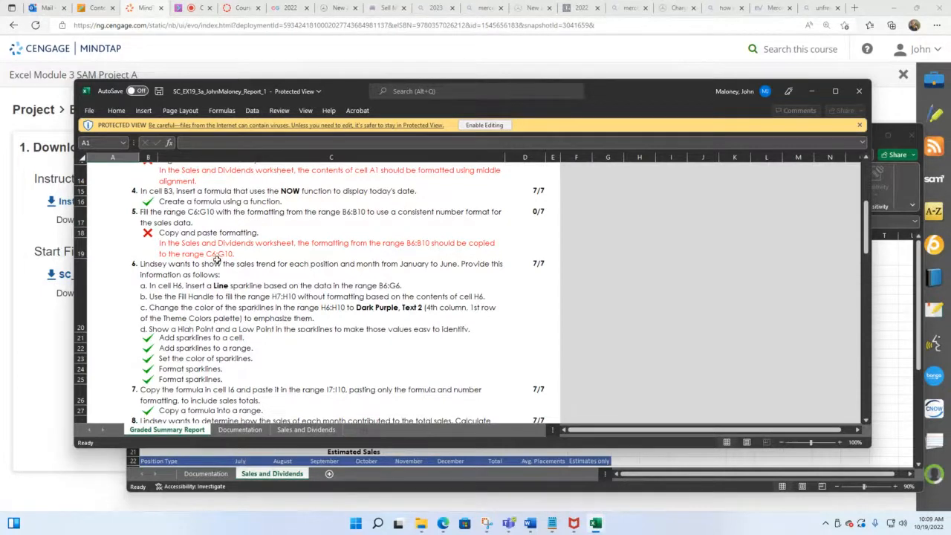
{"action": "left_click", "coordinate": [814, 91]}
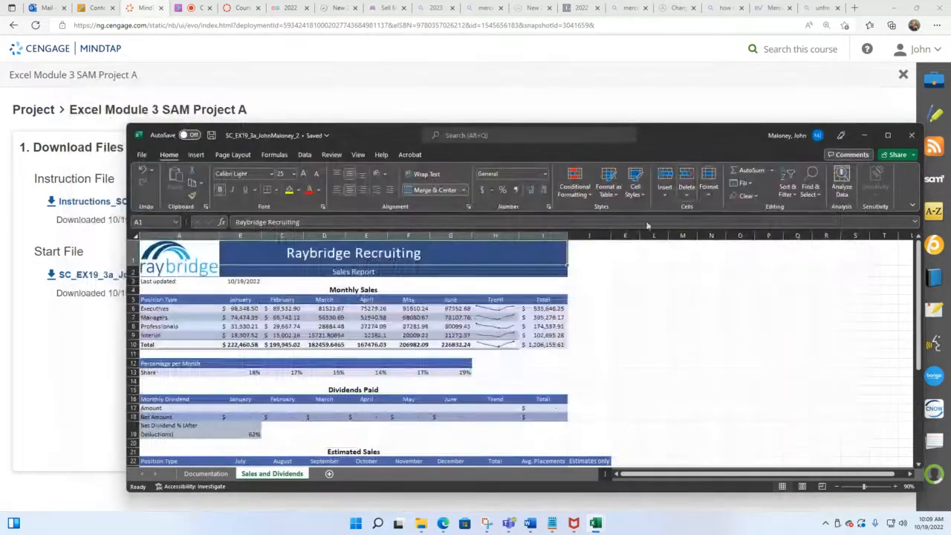
Copy the January sales range B6:B10 on the Sales and Dividends sheet and recheck instruction 5 in the graded summary report
{"action": "left_click", "coordinate": [246, 308]}
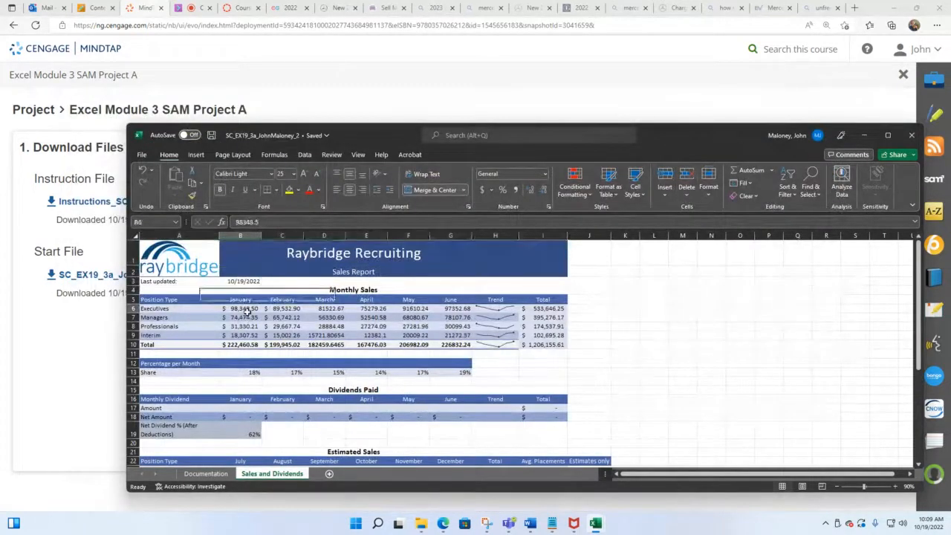
{"action": "left_click_drag", "start_coordinate": [246, 309], "coordinate": [245, 345]}
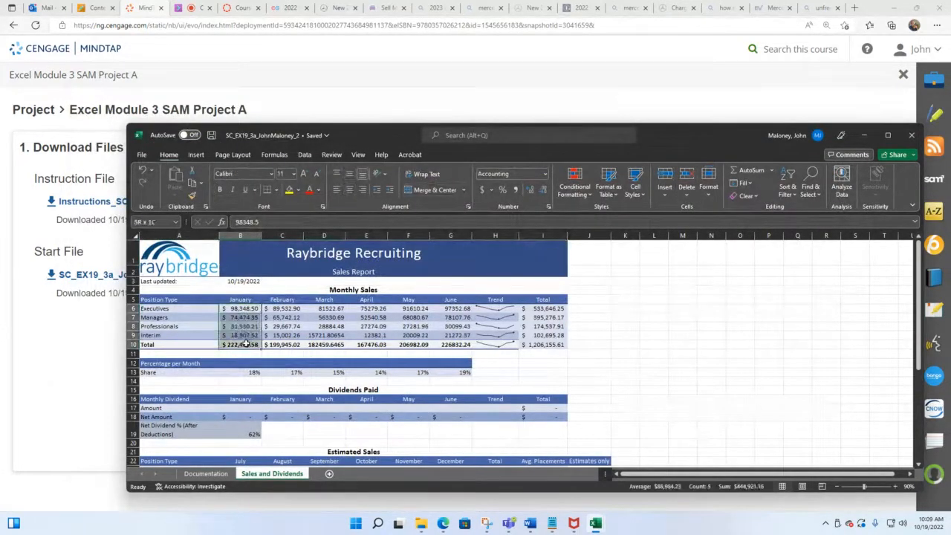
{"action": "right_click", "coordinate": [249, 336]}
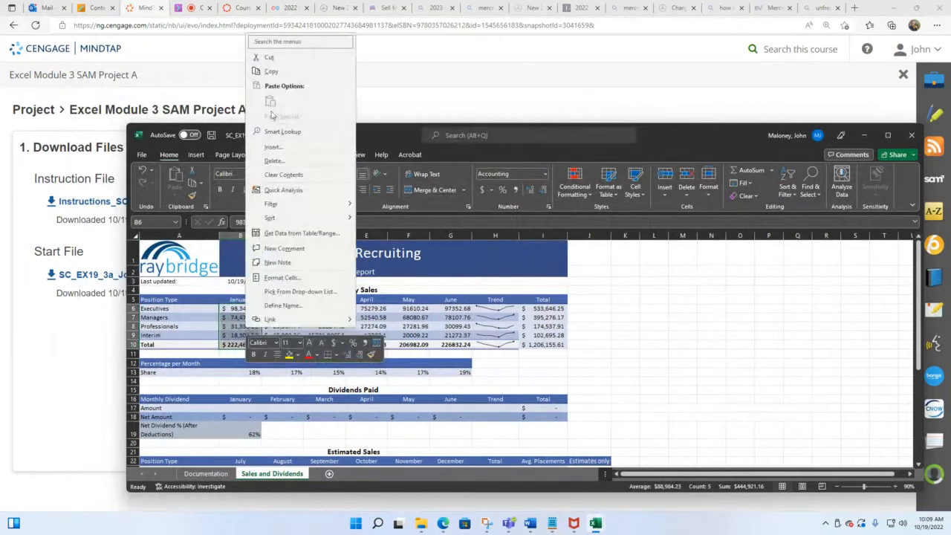
{"action": "left_click", "coordinate": [273, 74]}
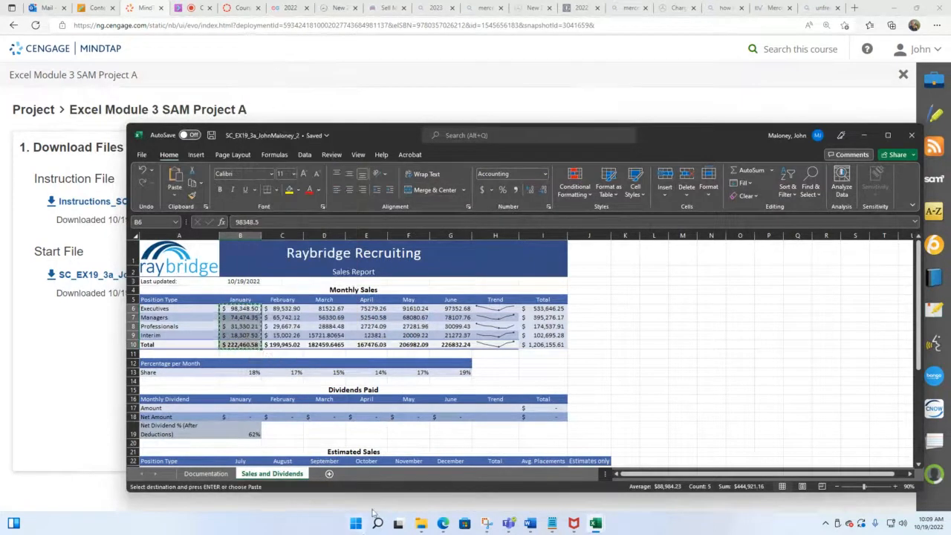
{"action": "mouse_move", "coordinate": [588, 519]}
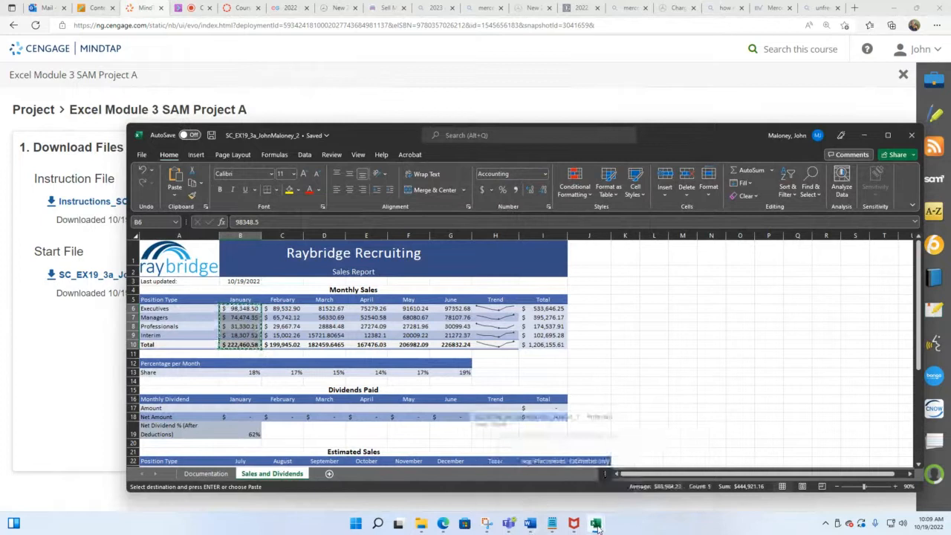
{"action": "left_click", "coordinate": [568, 482]}
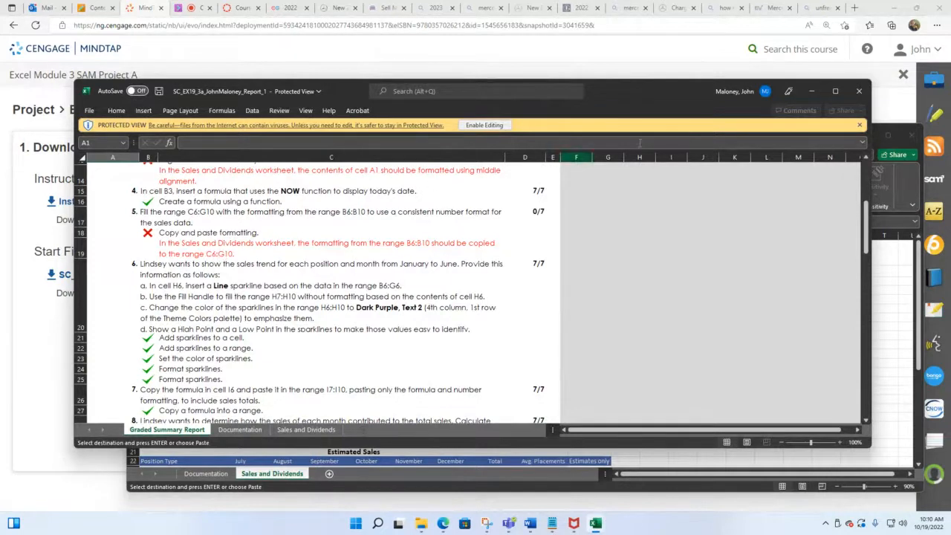
{"action": "left_click", "coordinate": [811, 91]}
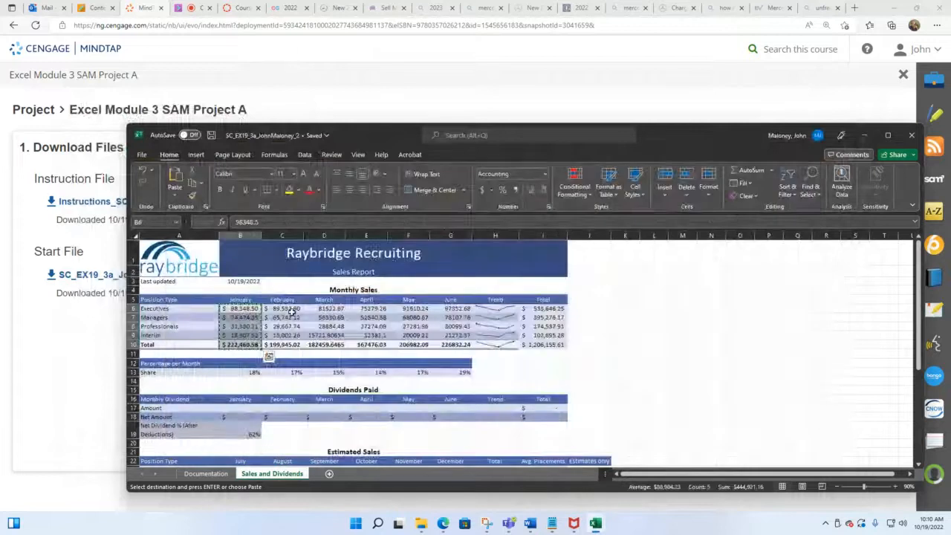
Paste only the copied formatting onto range C6:G10, and save and close the project workbook
{"action": "left_click", "coordinate": [291, 310]}
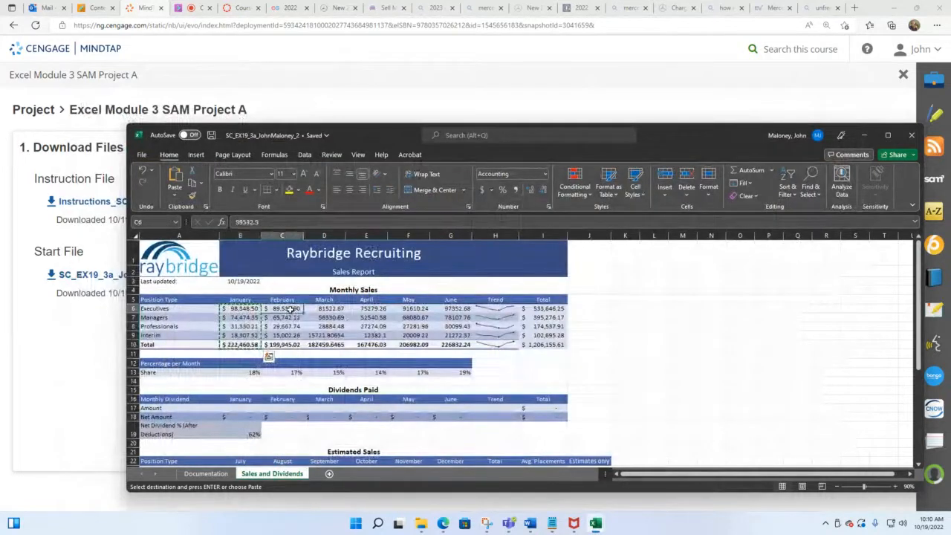
{"action": "left_click_drag", "start_coordinate": [291, 309], "coordinate": [456, 344]}
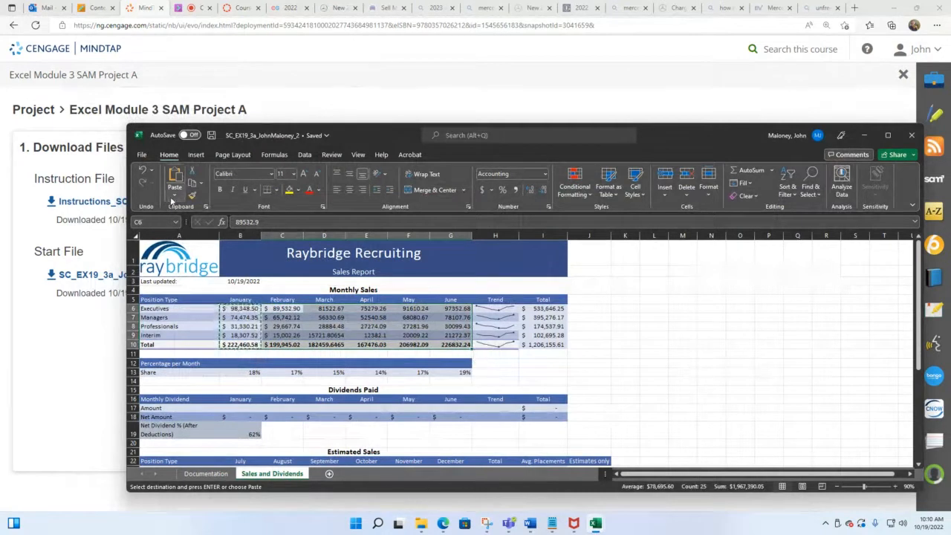
{"action": "left_click", "coordinate": [173, 196]}
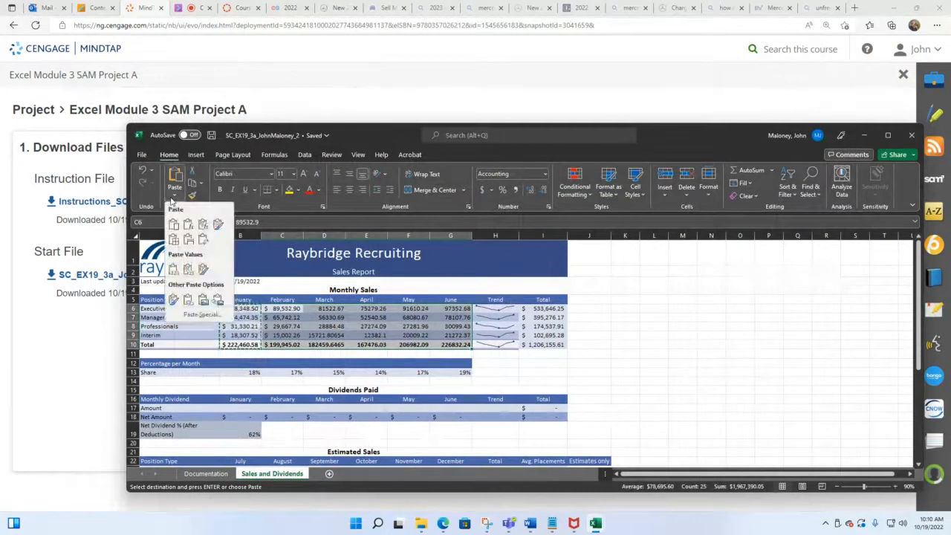
{"action": "left_click", "coordinate": [173, 301]}
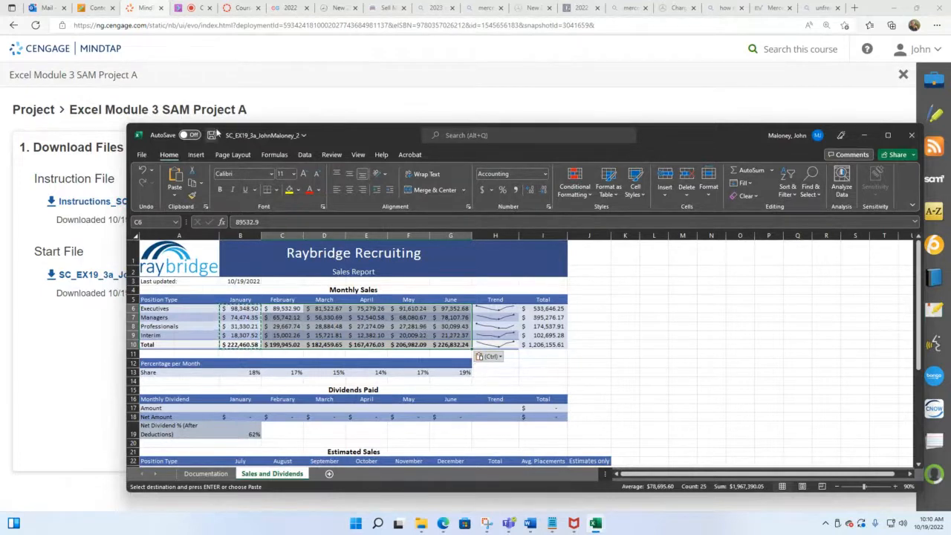
{"action": "left_click", "coordinate": [212, 136]}
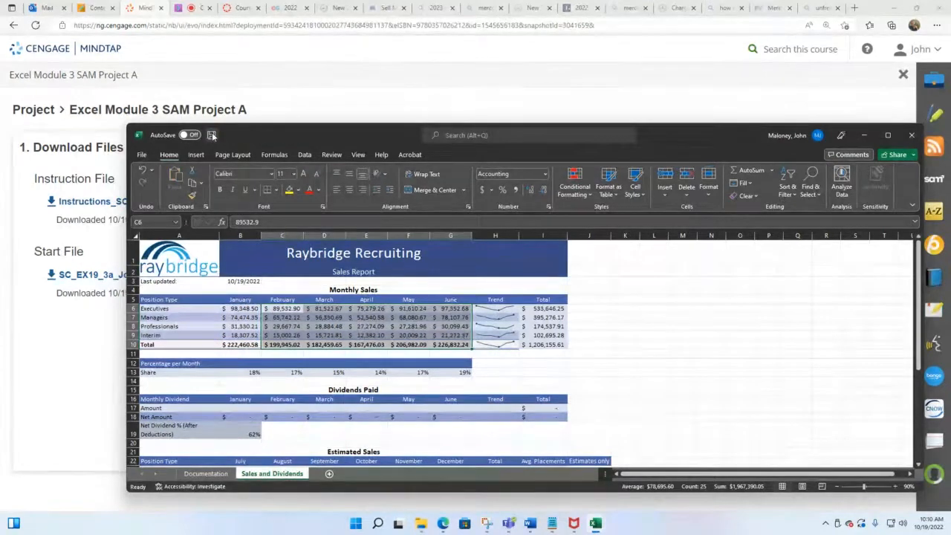
{"action": "left_click", "coordinate": [912, 136]}
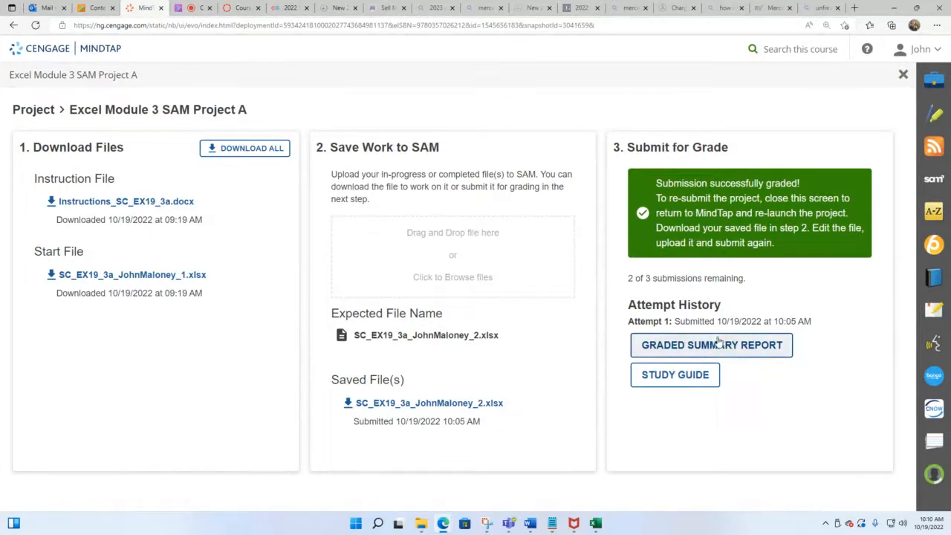
Close the graded project page in MindTap and relaunch Excel Module 3 SAM Project A for another submission
{"action": "left_click", "coordinate": [901, 75]}
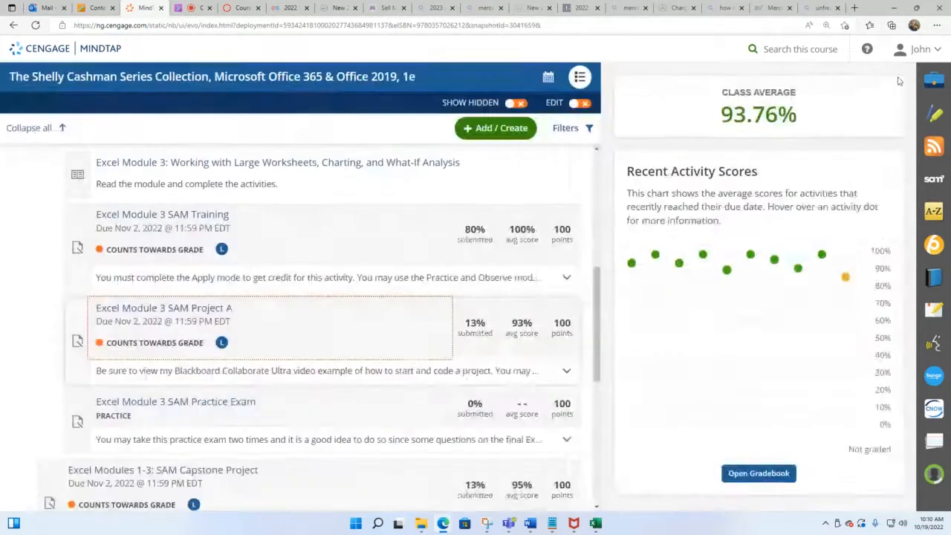
{"action": "left_click", "coordinate": [157, 309]}
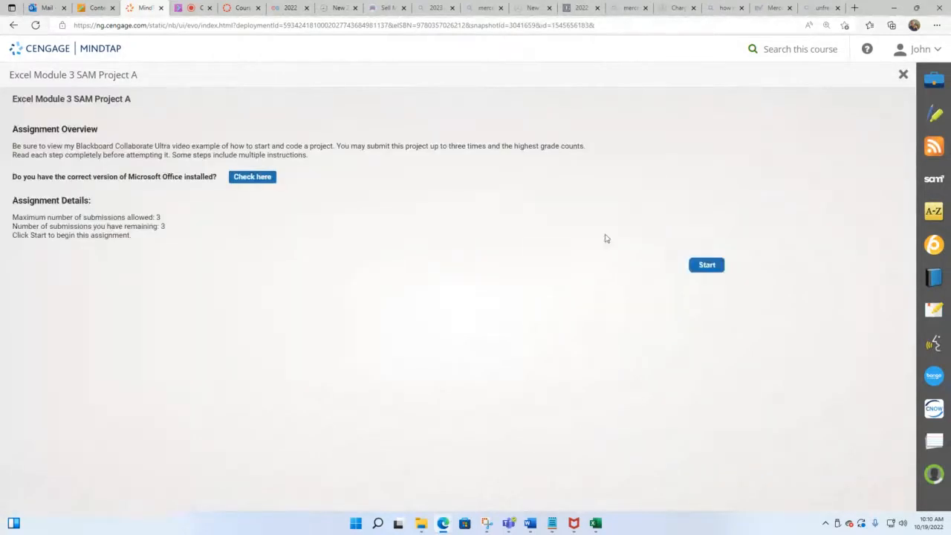
{"action": "left_click", "coordinate": [717, 268]}
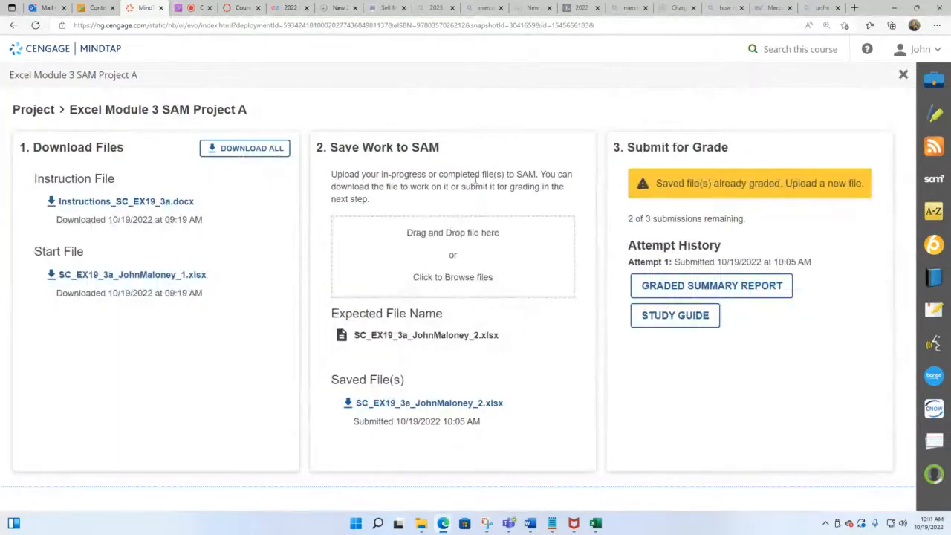
Upload the corrected SC_EX19_3a workbook ending in _2 from the CGS1060C Homestead Classes folder and submit it for grading
{"action": "left_click", "coordinate": [472, 285]}
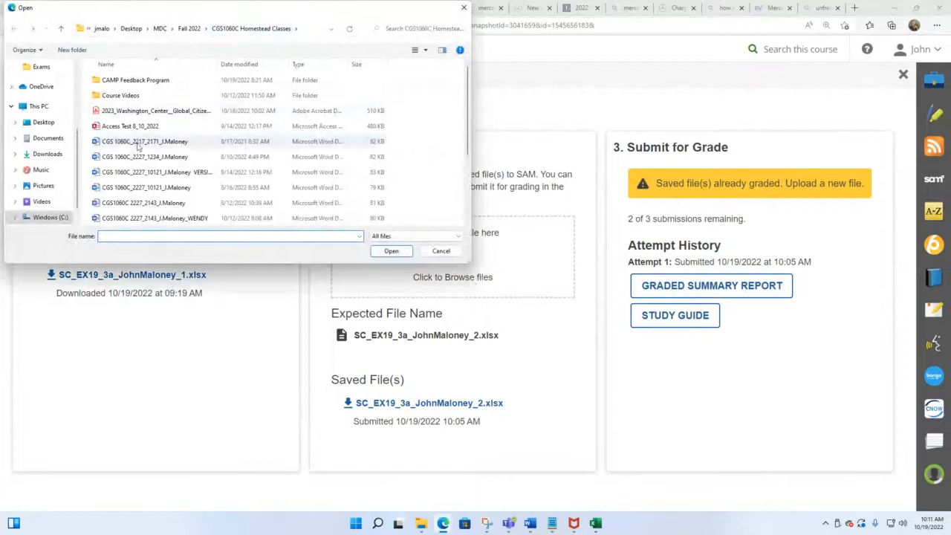
{"action": "scroll", "coordinate": [148, 156], "scroll_direction": "down", "scroll_amount": 3}
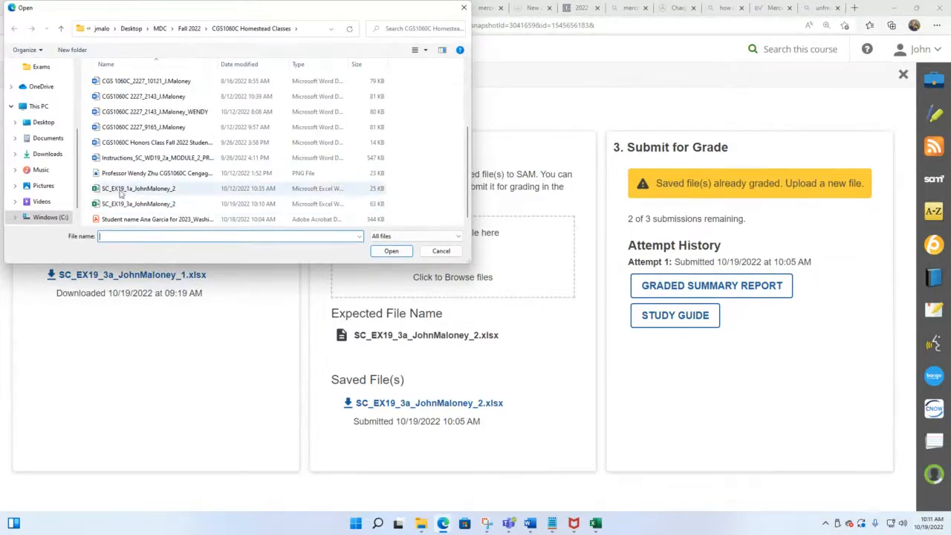
{"action": "left_click", "coordinate": [151, 205]}
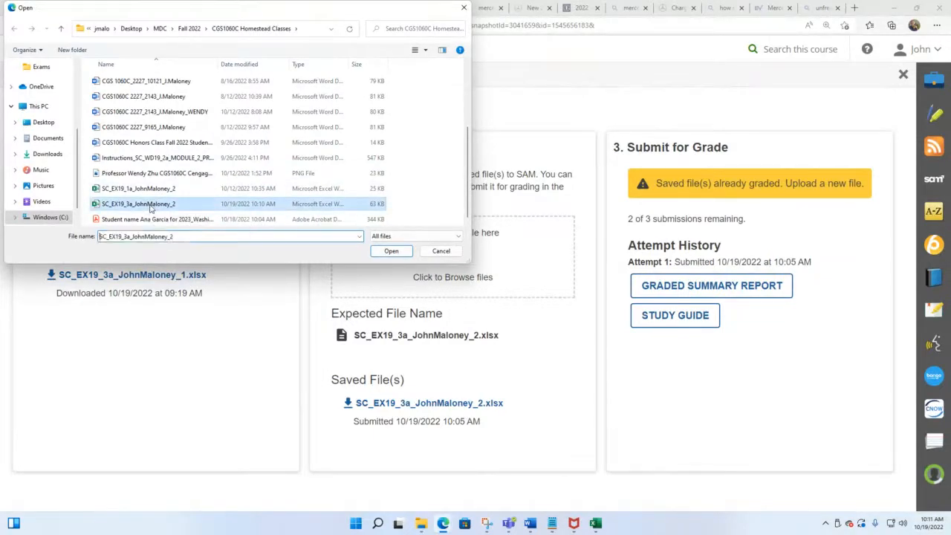
{"action": "left_click", "coordinate": [392, 252]}
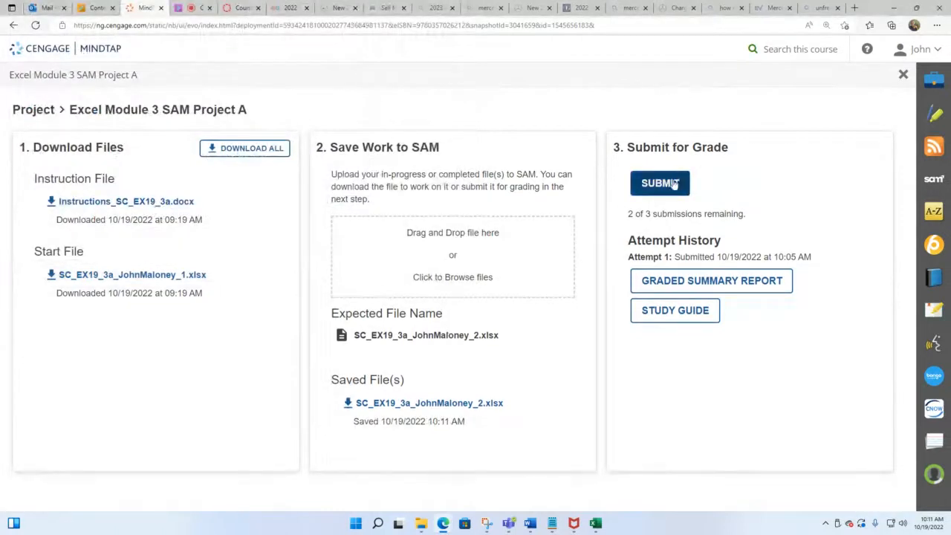
{"action": "left_click", "coordinate": [678, 181]}
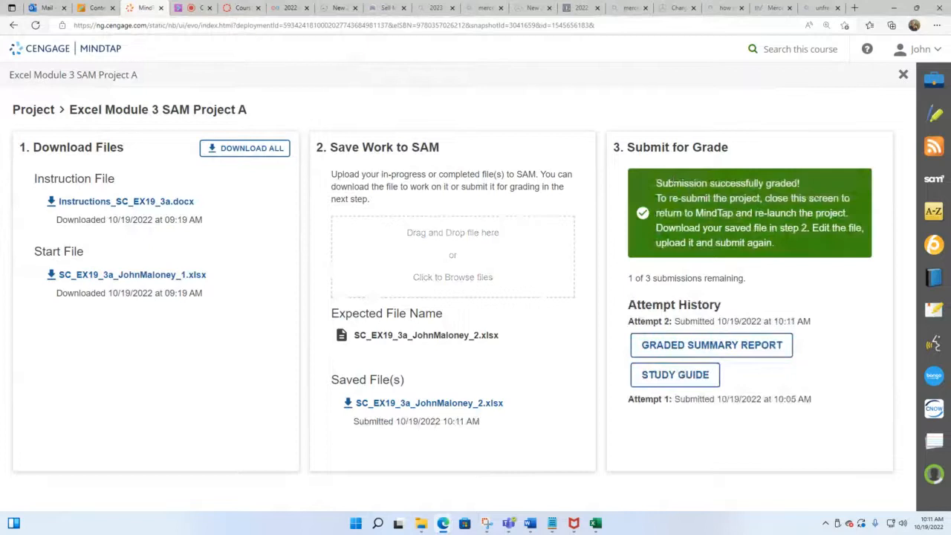
Download and open the graded summary report for attempt 2, and review the results for instructions 3 and 5
{"action": "left_click", "coordinate": [714, 352]}
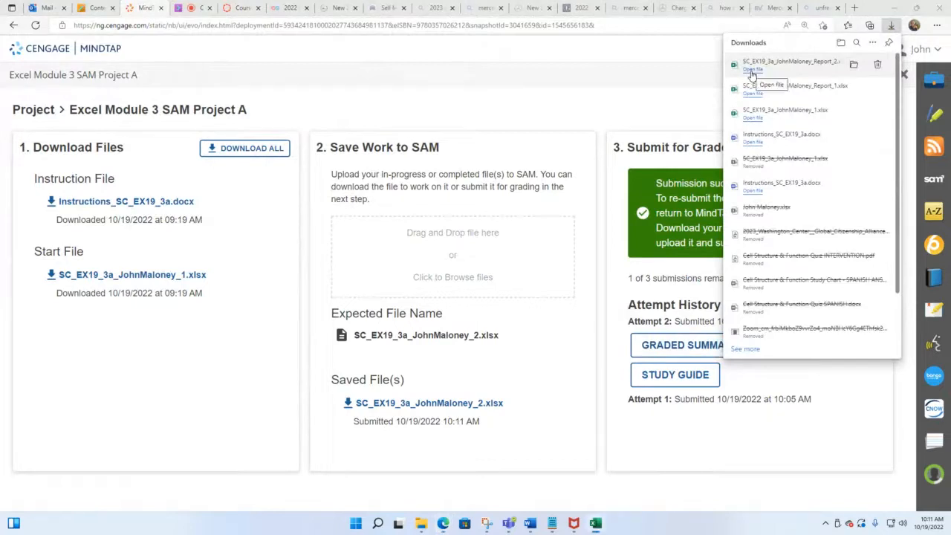
{"action": "left_click", "coordinate": [752, 74]}
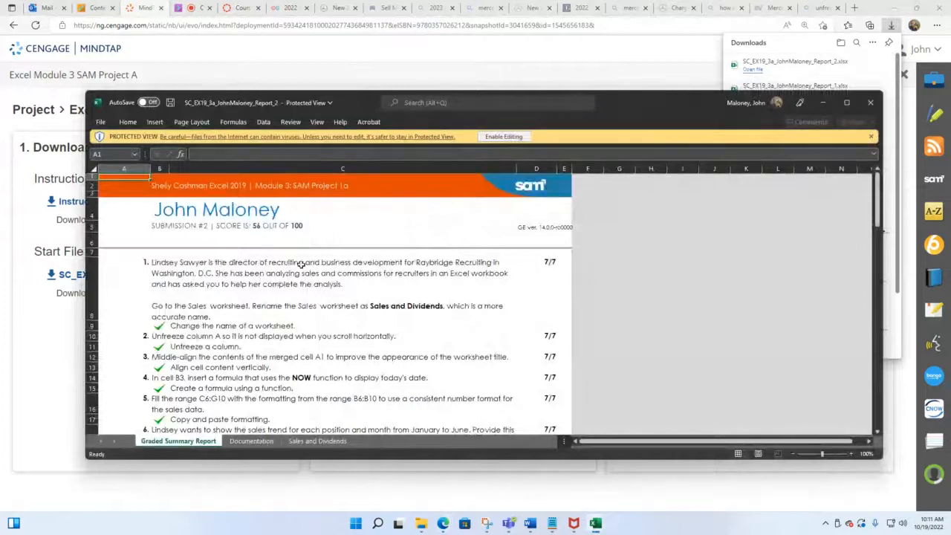
{"action": "scroll", "coordinate": [305, 297], "scroll_direction": "down", "scroll_amount": 1}
{"action": "scroll", "coordinate": [307, 309], "scroll_direction": "down", "scroll_amount": 1}
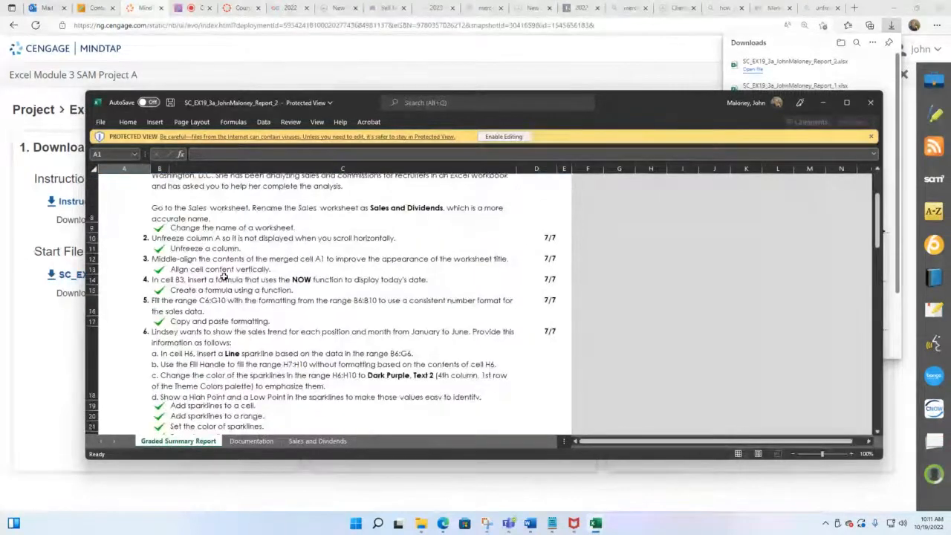
{"action": "scroll", "coordinate": [223, 276], "scroll_direction": "down", "scroll_amount": 1}
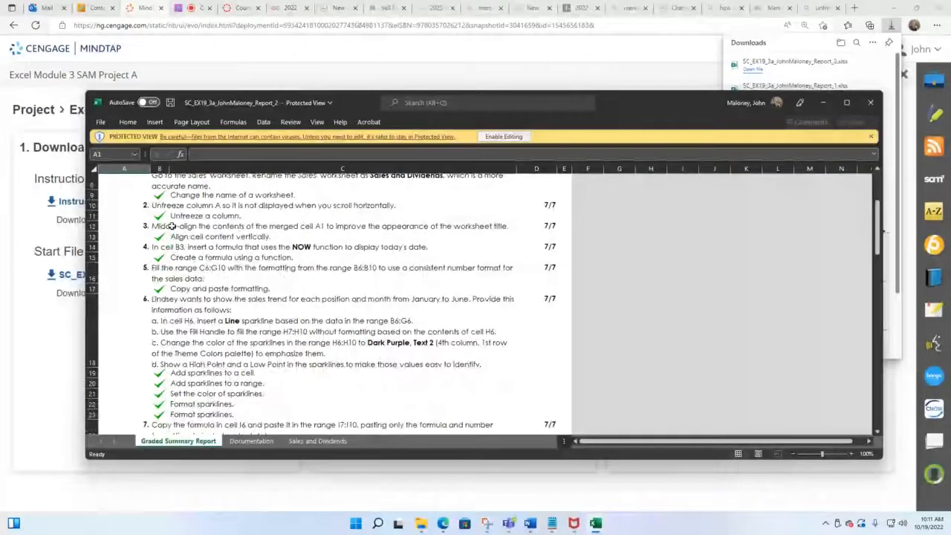
{"action": "scroll", "coordinate": [204, 228], "scroll_direction": "down", "scroll_amount": 1}
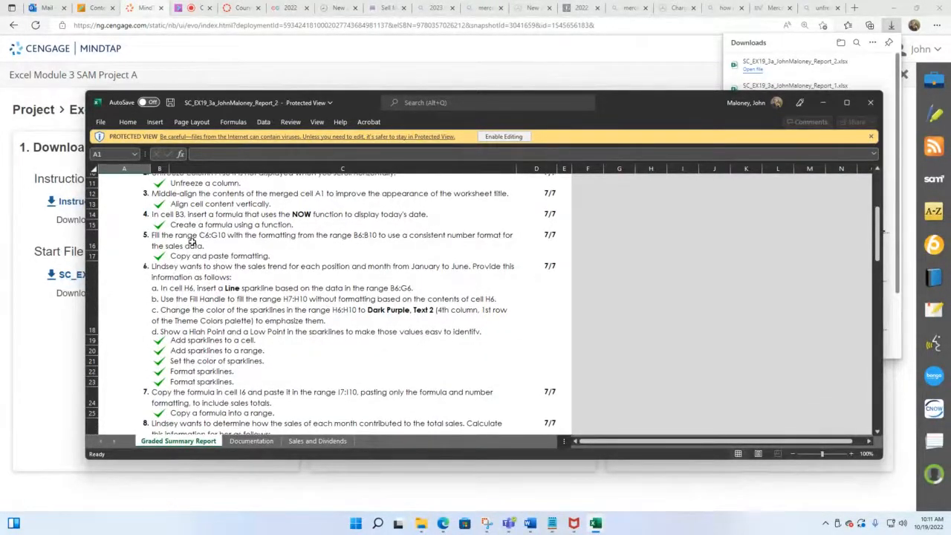
{"action": "left_click", "coordinate": [199, 239]}
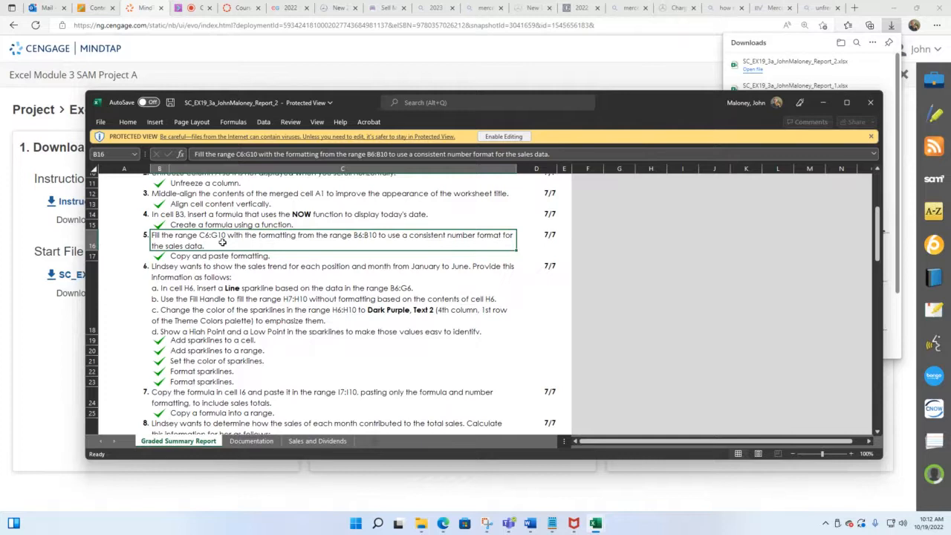
{"action": "left_click", "coordinate": [824, 102]}
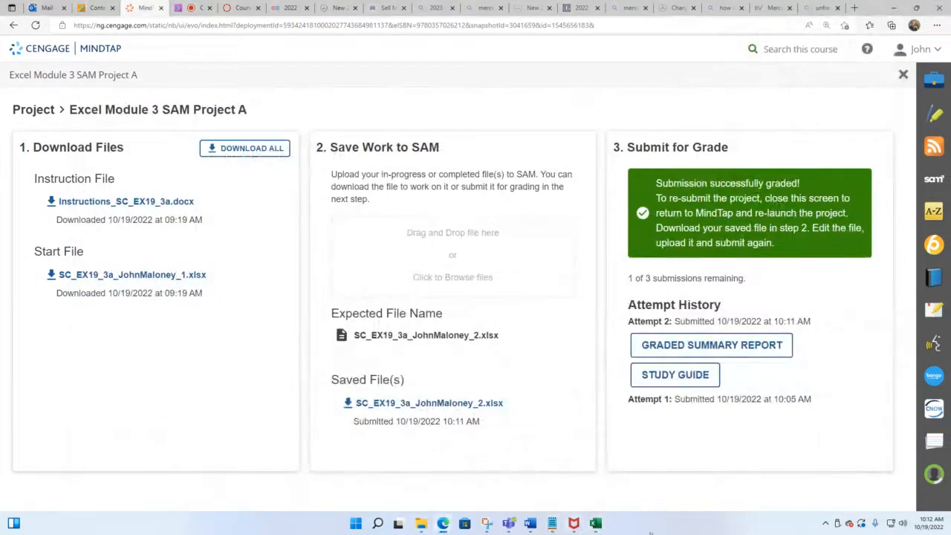
Return to the second graded summary report, enlarge it to 124%, and review the overall score and the results from instruction 1 onward
{"action": "left_click", "coordinate": [595, 526]}
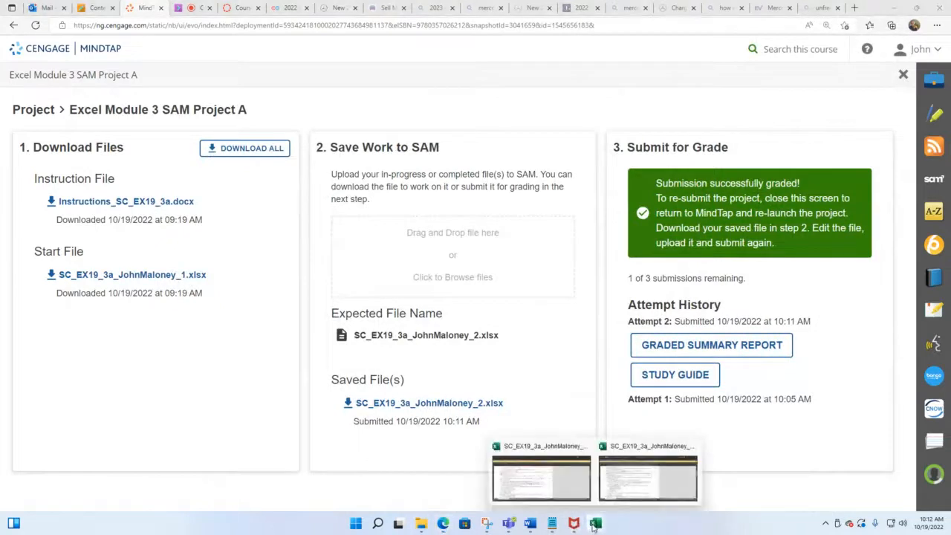
{"action": "left_click", "coordinate": [643, 483]}
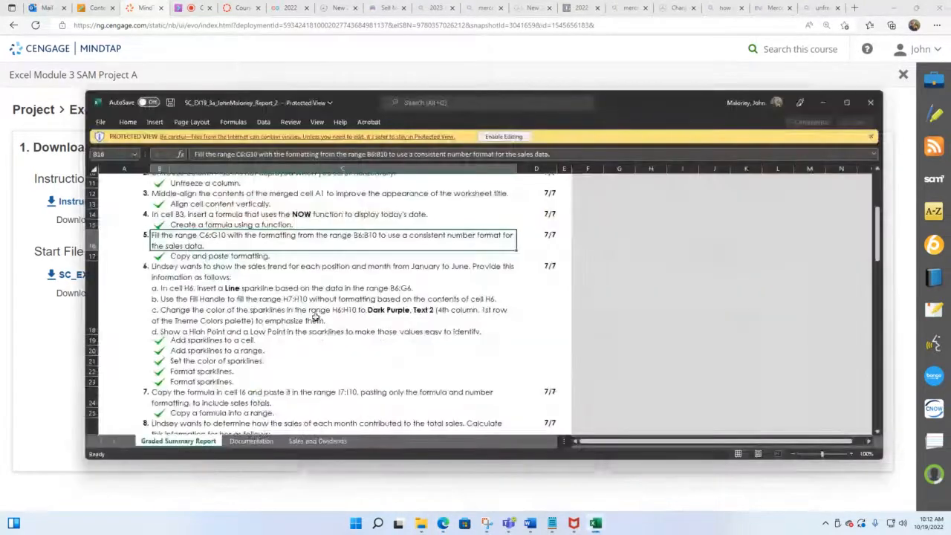
{"action": "scroll", "coordinate": [315, 317], "scroll_direction": "up", "scroll_amount": 2}
{"action": "scroll", "coordinate": [282, 260], "scroll_direction": "up", "scroll_amount": 2}
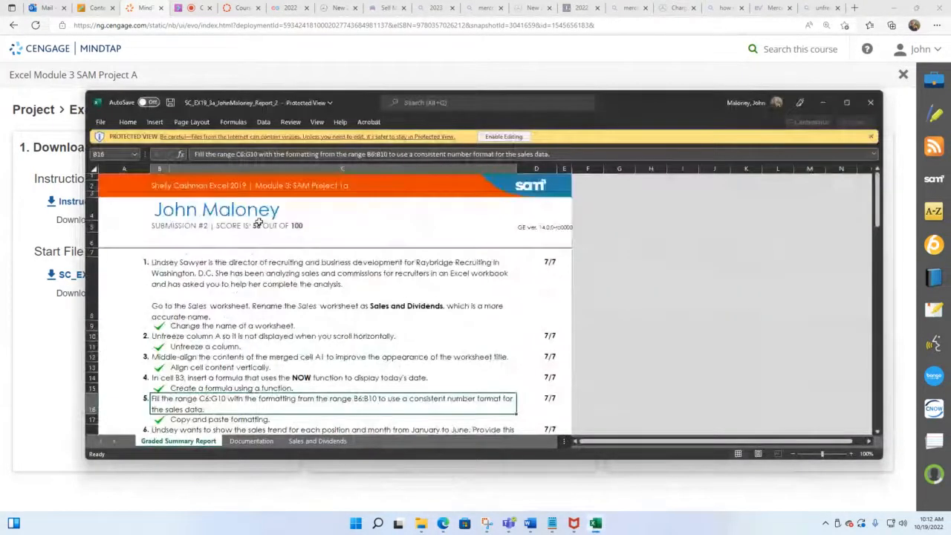
{"action": "left_click_drag", "start_coordinate": [822, 454], "coordinate": [825, 456]}
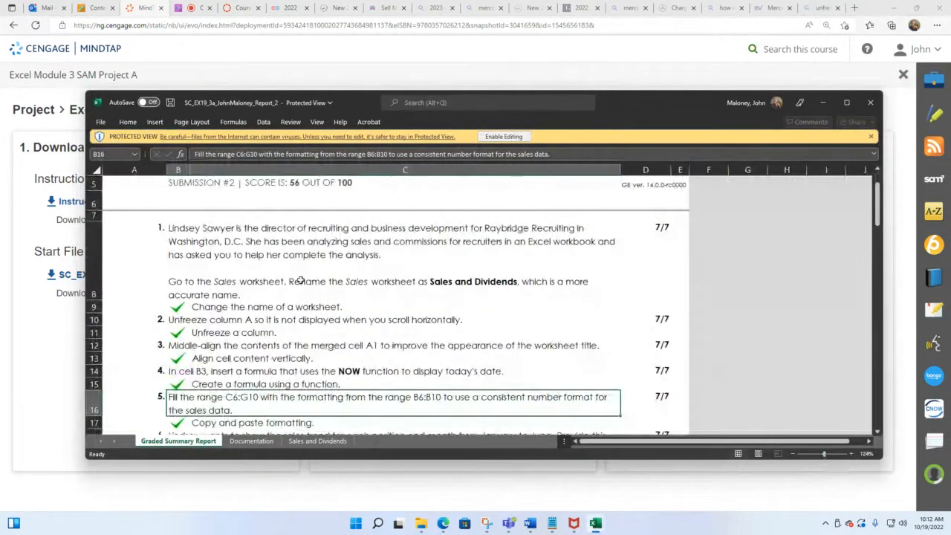
{"action": "scroll", "coordinate": [241, 255], "scroll_direction": "down", "scroll_amount": 3}
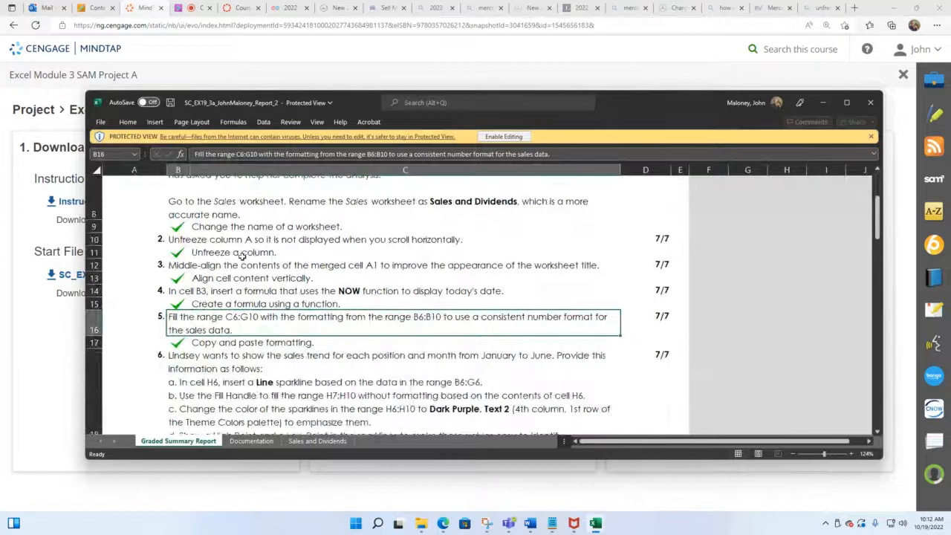
{"action": "scroll", "coordinate": [245, 254], "scroll_direction": "down", "scroll_amount": 2}
{"action": "scroll", "coordinate": [325, 246], "scroll_direction": "down", "scroll_amount": 2}
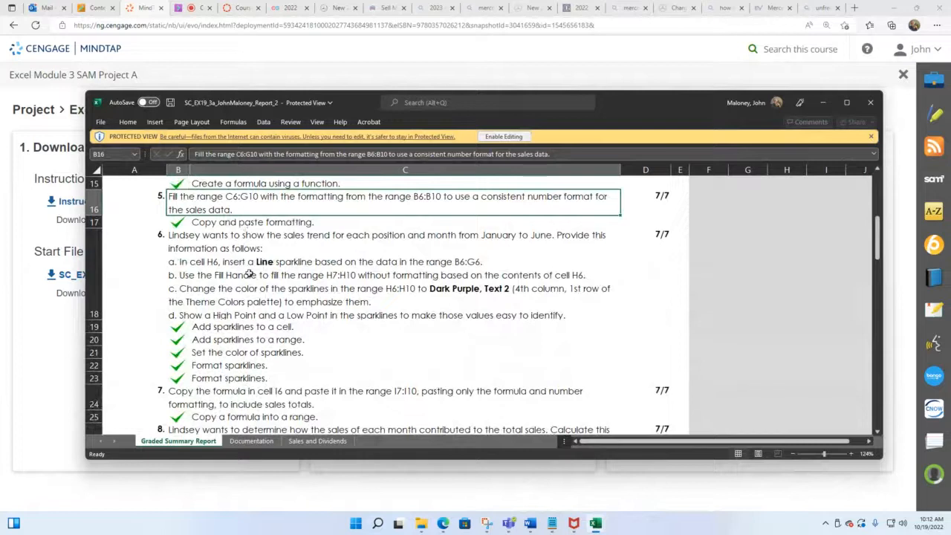
{"action": "scroll", "coordinate": [249, 275], "scroll_direction": "down", "scroll_amount": 3}
{"action": "scroll", "coordinate": [392, 297], "scroll_direction": "up", "scroll_amount": 3}
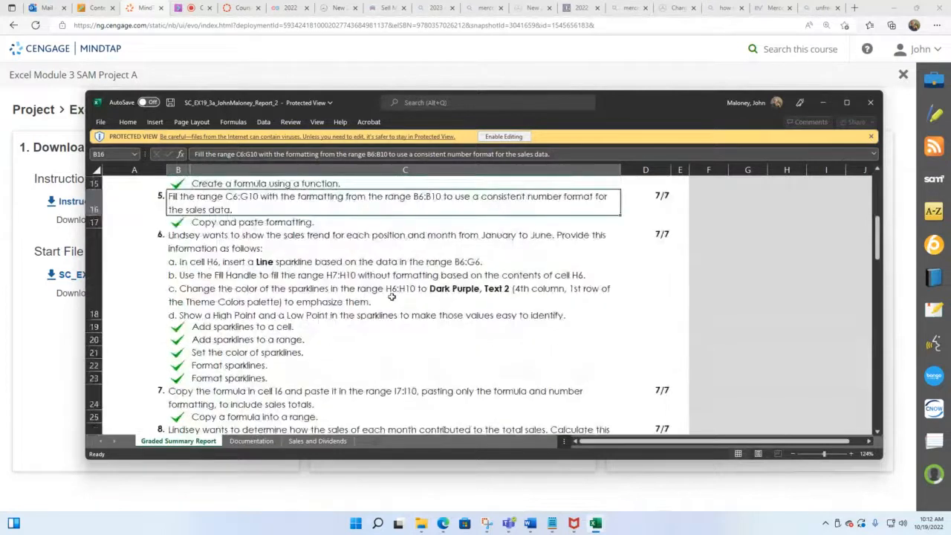
Examine the results and feedback for instructions 5 through 14 in the second graded summary report
{"action": "scroll", "coordinate": [391, 296], "scroll_direction": "up", "scroll_amount": 1}
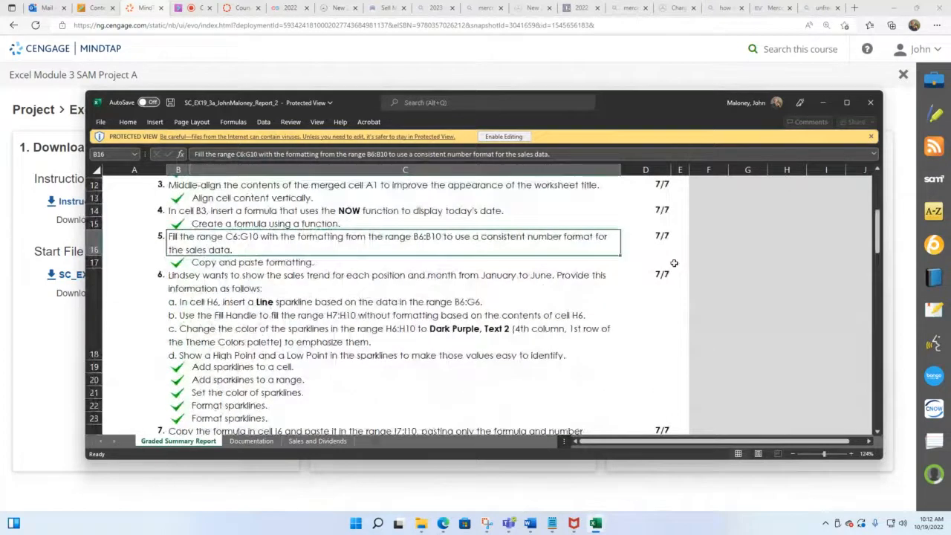
{"action": "scroll", "coordinate": [673, 270], "scroll_direction": "down", "scroll_amount": 1}
{"action": "scroll", "coordinate": [672, 278], "scroll_direction": "down", "scroll_amount": 1}
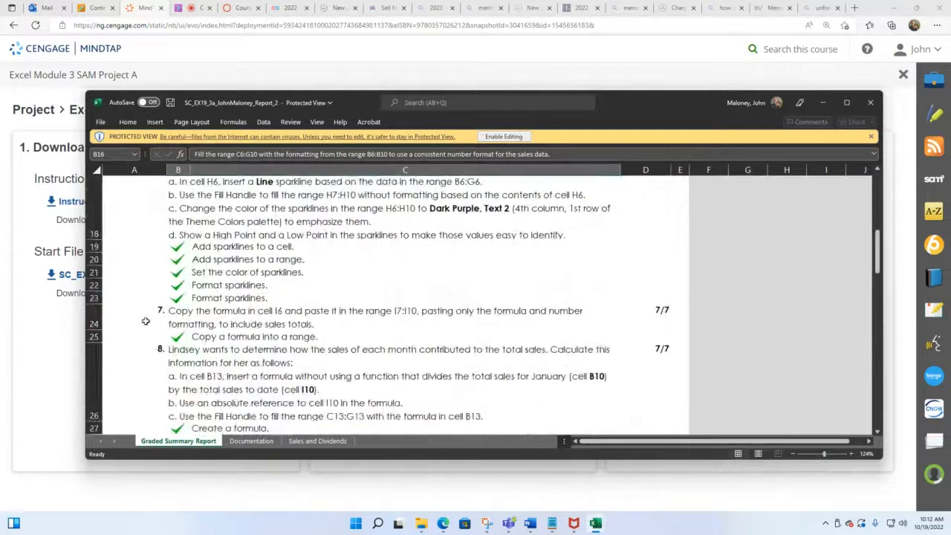
{"action": "scroll", "coordinate": [604, 336], "scroll_direction": "down", "scroll_amount": 2}
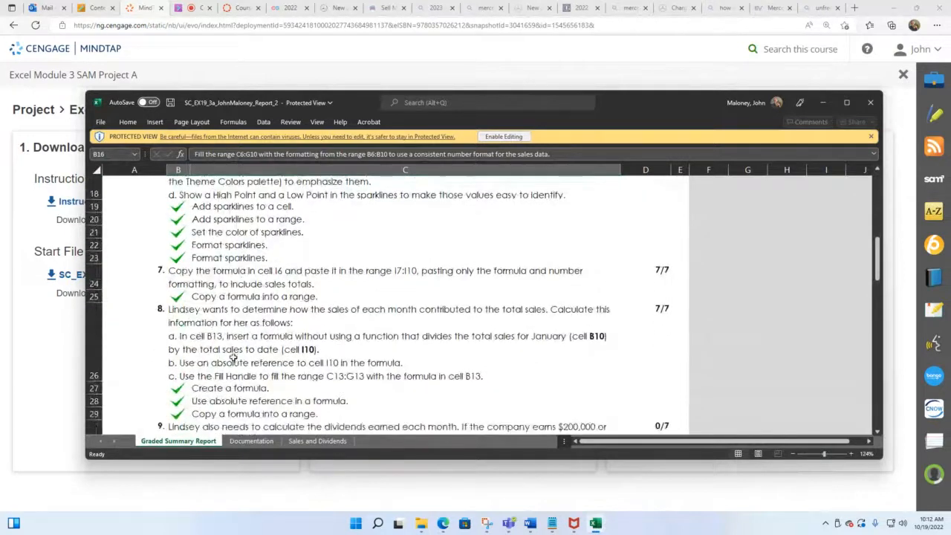
{"action": "scroll", "coordinate": [673, 296], "scroll_direction": "down", "scroll_amount": 2}
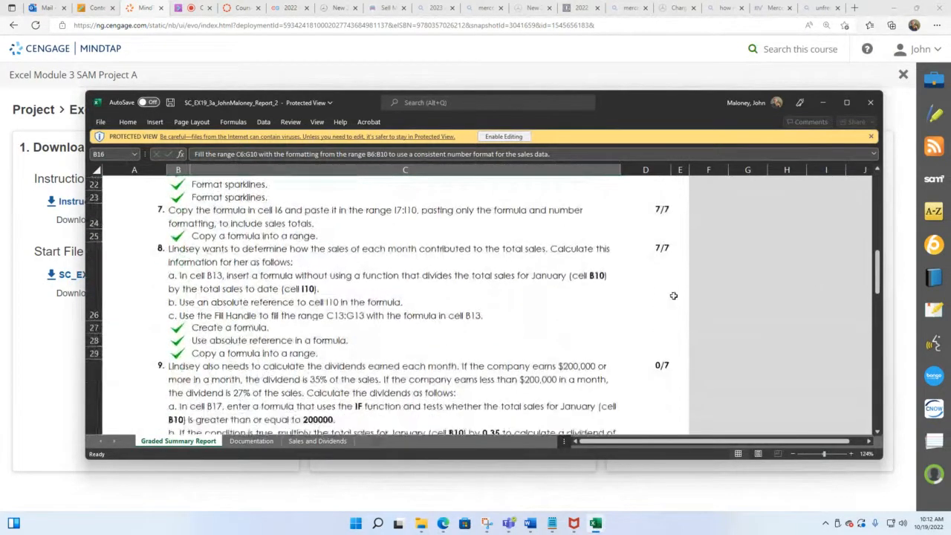
{"action": "scroll", "coordinate": [360, 341], "scroll_direction": "down", "scroll_amount": 1}
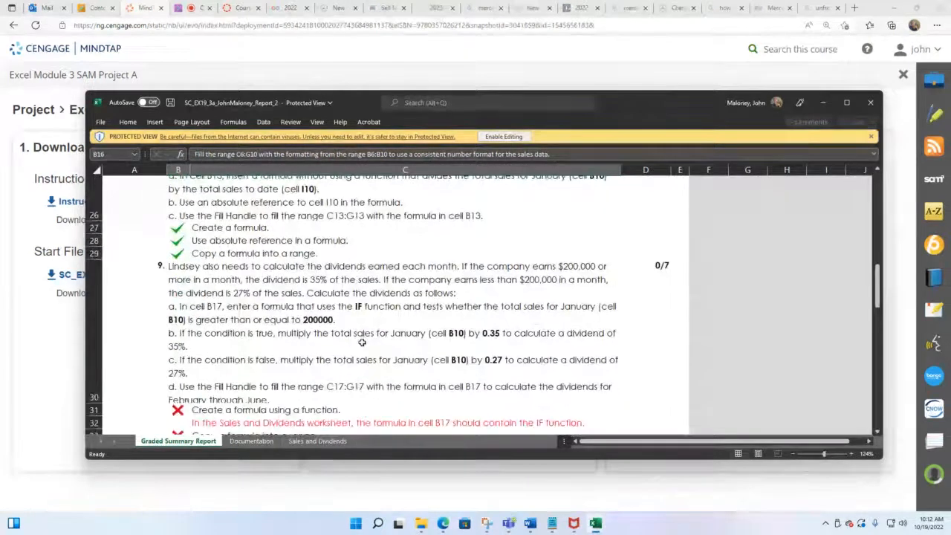
{"action": "scroll", "coordinate": [362, 342], "scroll_direction": "down", "scroll_amount": 4}
{"action": "scroll", "coordinate": [594, 296], "scroll_direction": "down", "scroll_amount": 3}
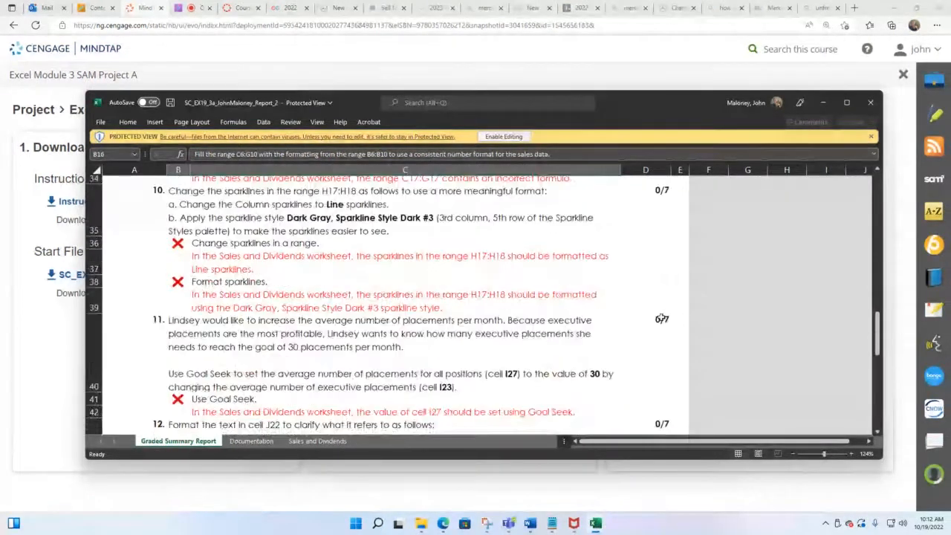
{"action": "scroll", "coordinate": [663, 318], "scroll_direction": "down", "scroll_amount": 4}
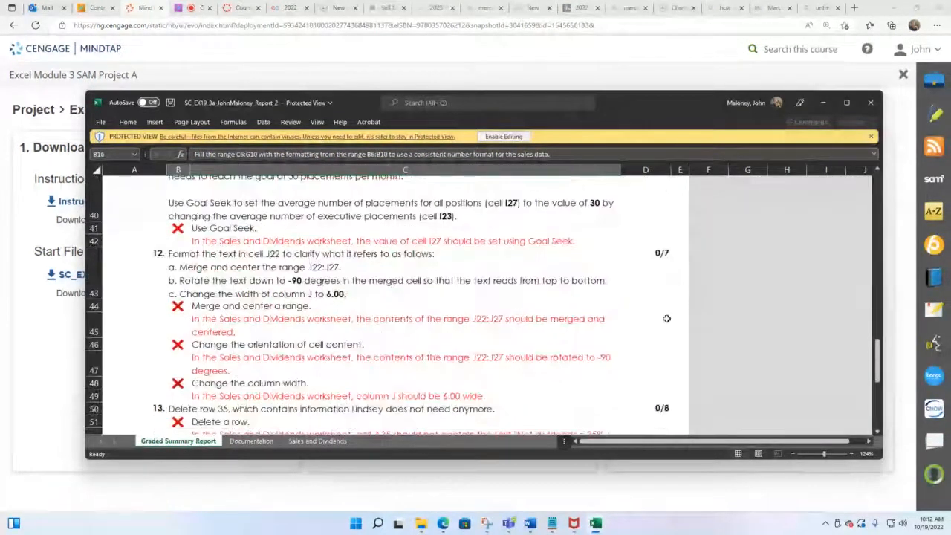
{"action": "scroll", "coordinate": [606, 415], "scroll_direction": "down", "scroll_amount": 1}
{"action": "scroll", "coordinate": [605, 414], "scroll_direction": "down", "scroll_amount": 3}
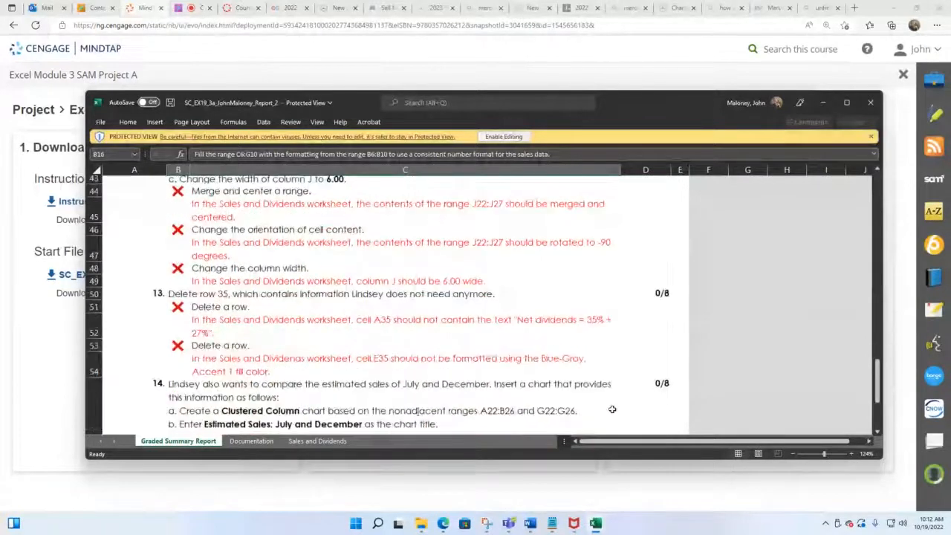
{"action": "scroll", "coordinate": [612, 409], "scroll_direction": "down", "scroll_amount": 8}
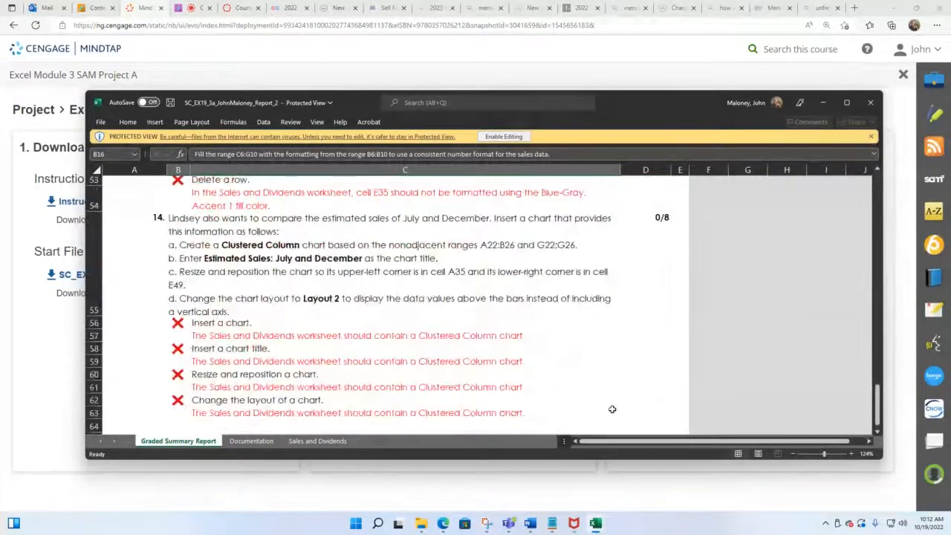
Check the overall score at the start of the second graded summary report, and close the graded reports for both attempts
{"action": "scroll", "coordinate": [614, 410], "scroll_direction": "up", "scroll_amount": 3}
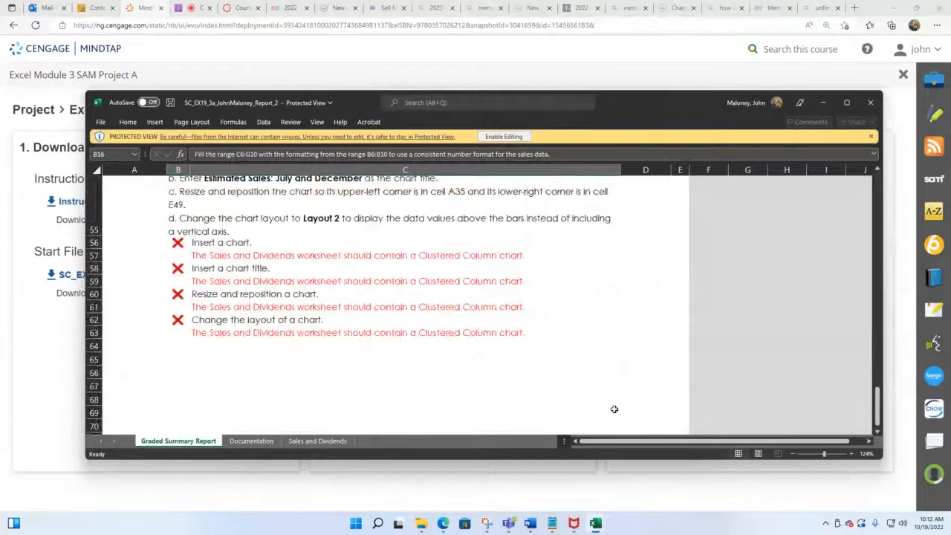
{"action": "scroll", "coordinate": [615, 410], "scroll_direction": "up", "scroll_amount": 1}
{"action": "scroll", "coordinate": [614, 409], "scroll_direction": "up", "scroll_amount": 9}
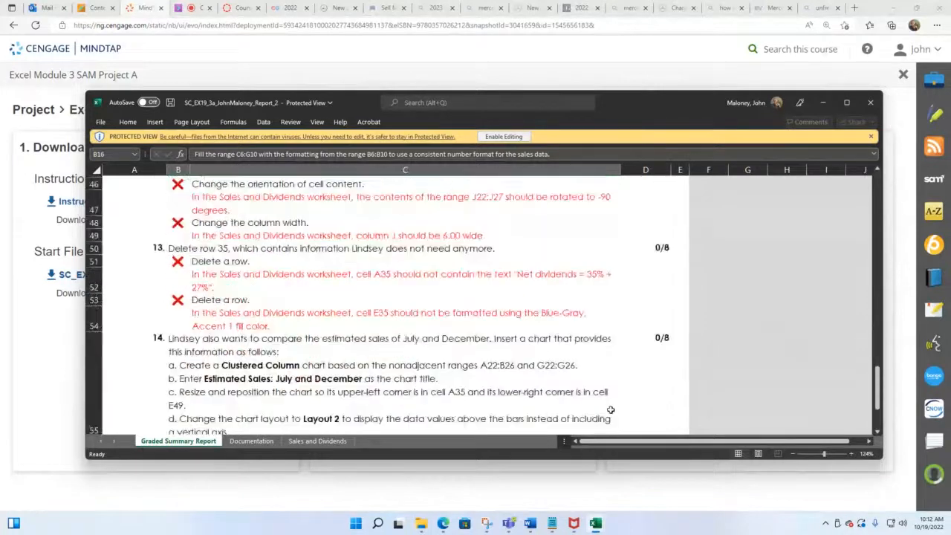
{"action": "scroll", "coordinate": [594, 413], "scroll_direction": "up", "scroll_amount": 20}
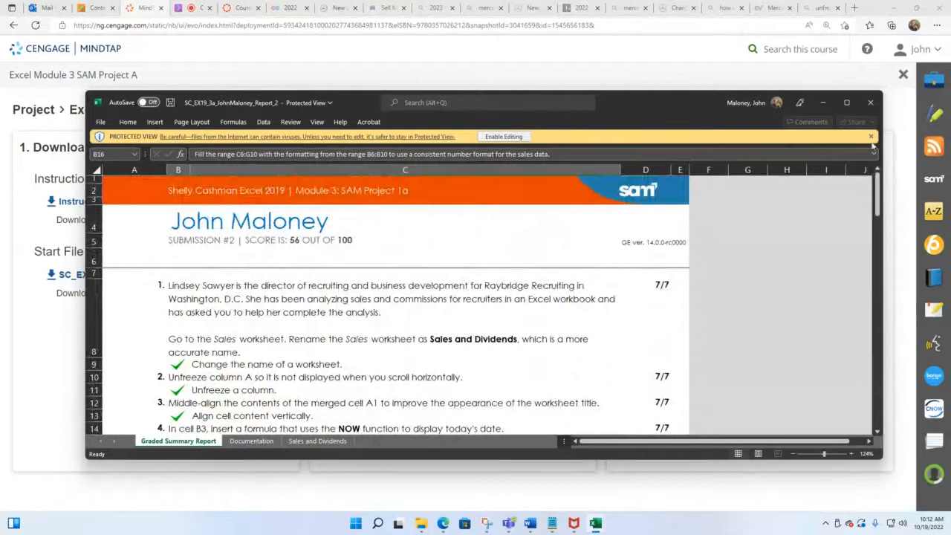
{"action": "left_click", "coordinate": [870, 102]}
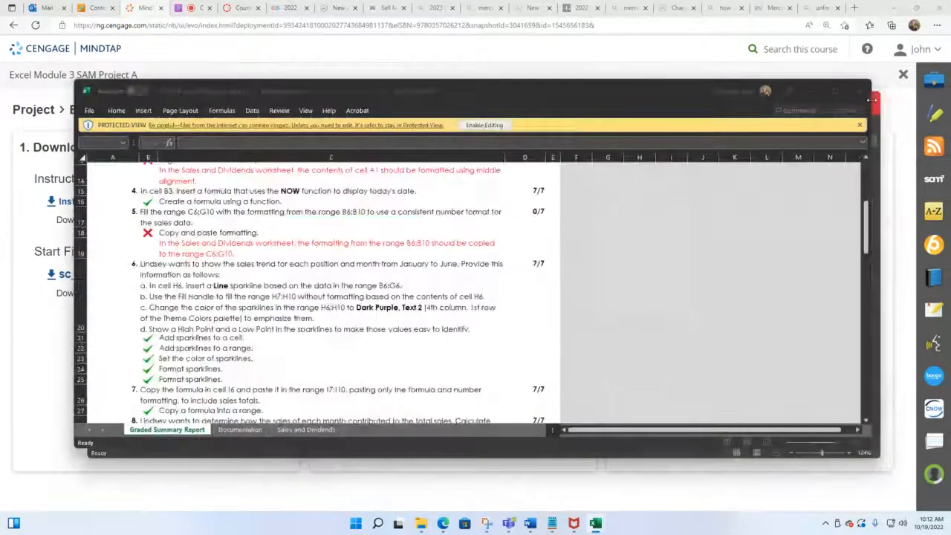
{"action": "left_click", "coordinate": [859, 93]}
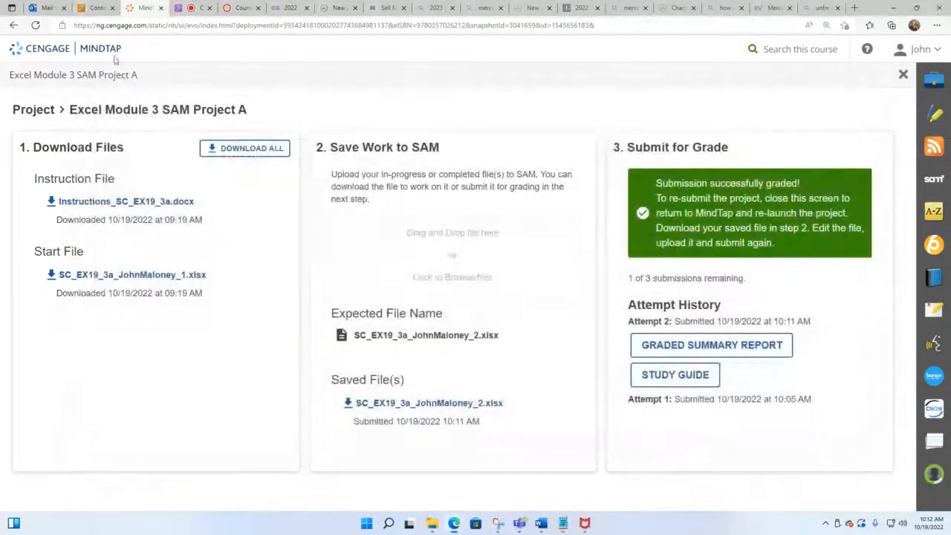
Switch to the CGS1060C Collaborate session and bring up its session options for ending the recording
{"action": "left_click", "coordinate": [199, 9]}
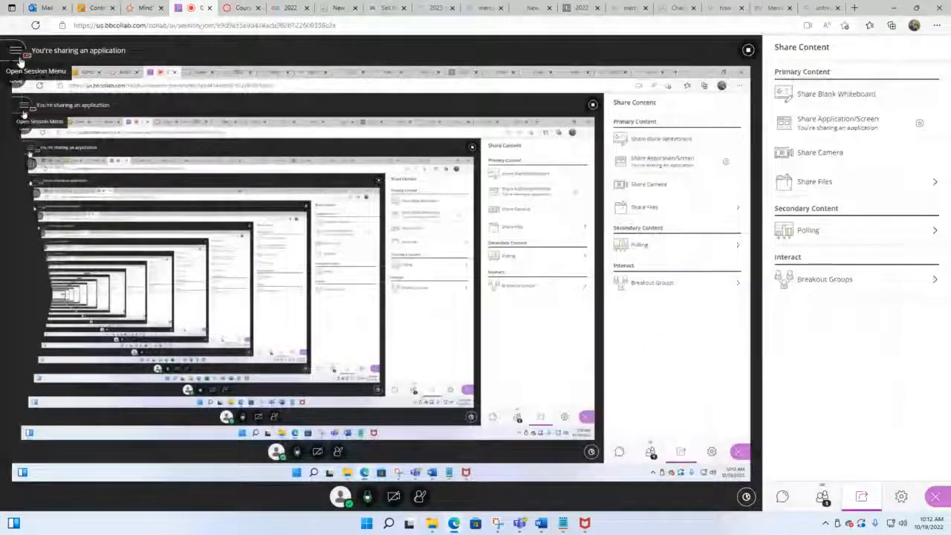
{"action": "left_click", "coordinate": [16, 50]}
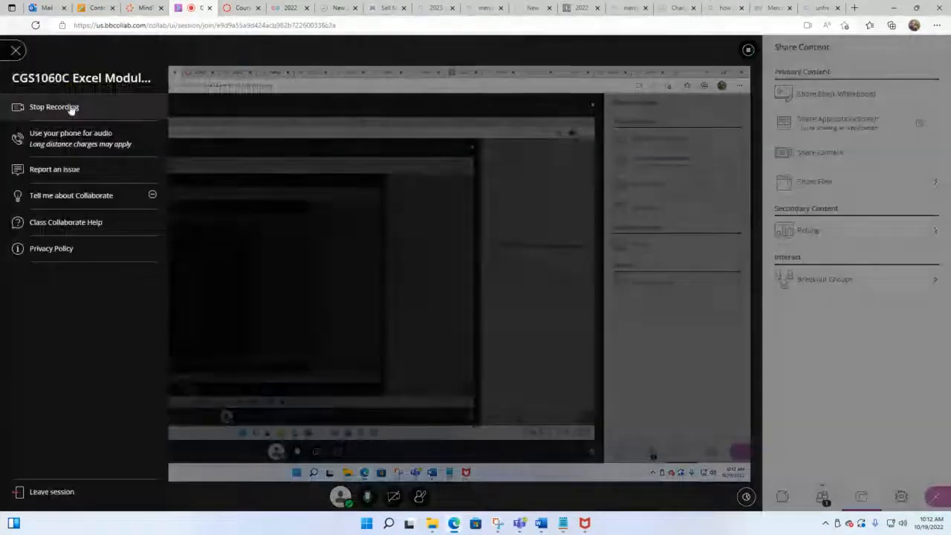